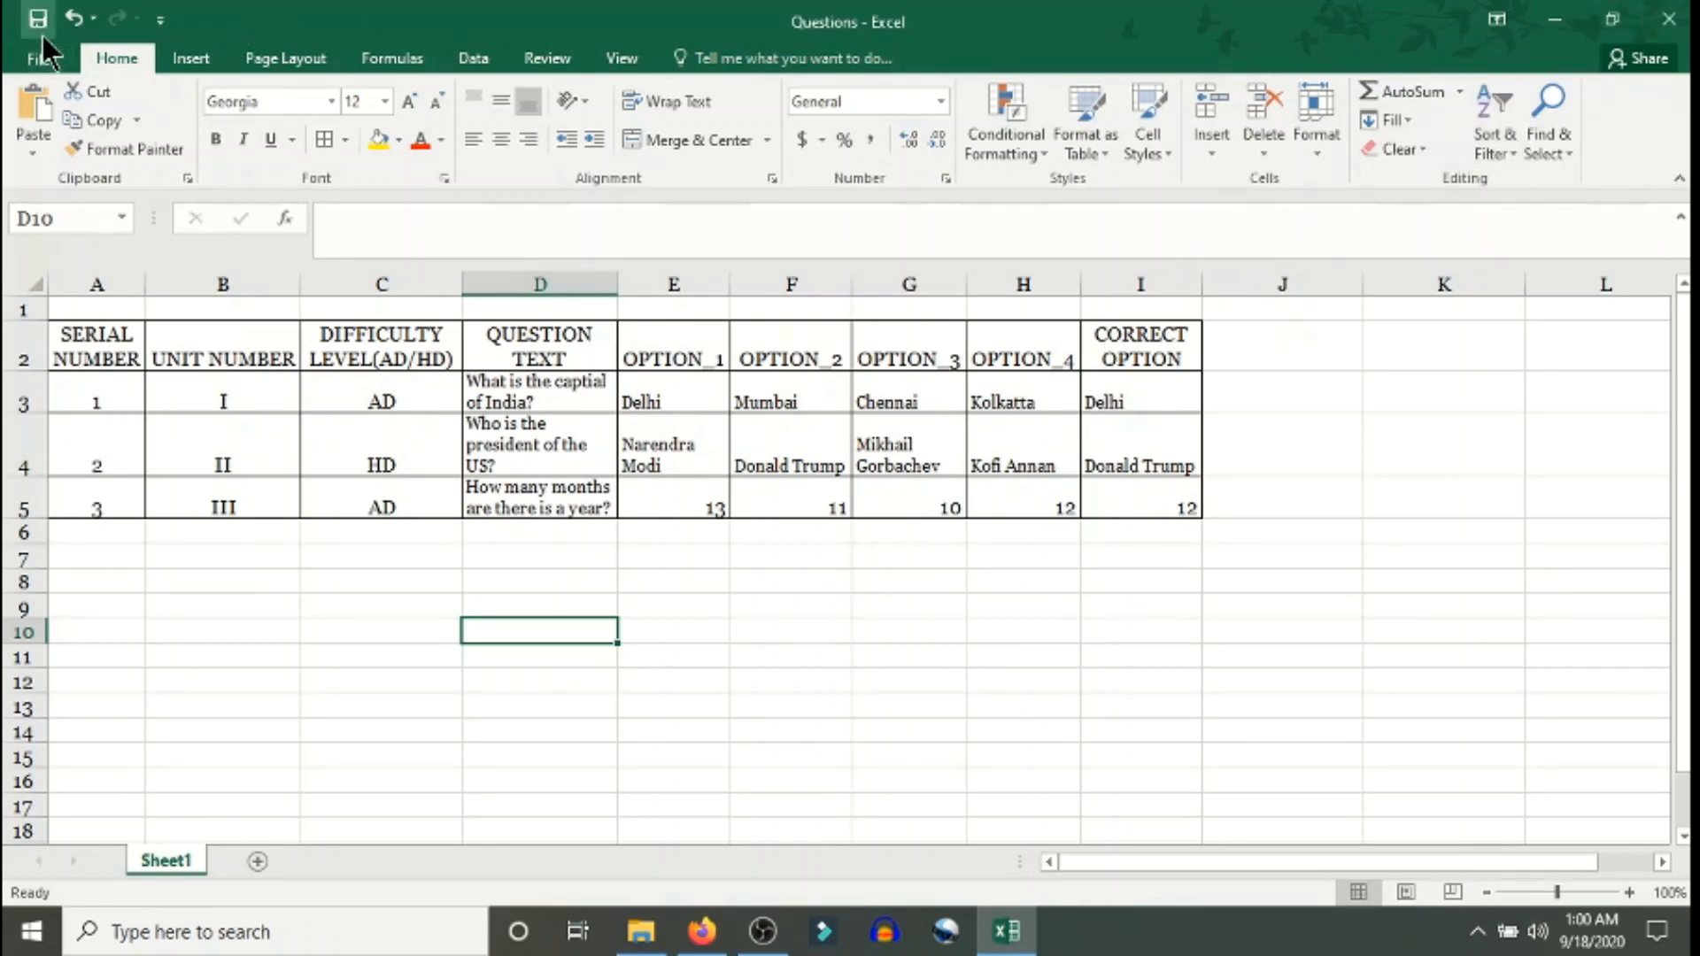
# - Drag Questions.xlsx from the desktop into the My Drive file list to upload it
pyautogui.click(1552, 23)
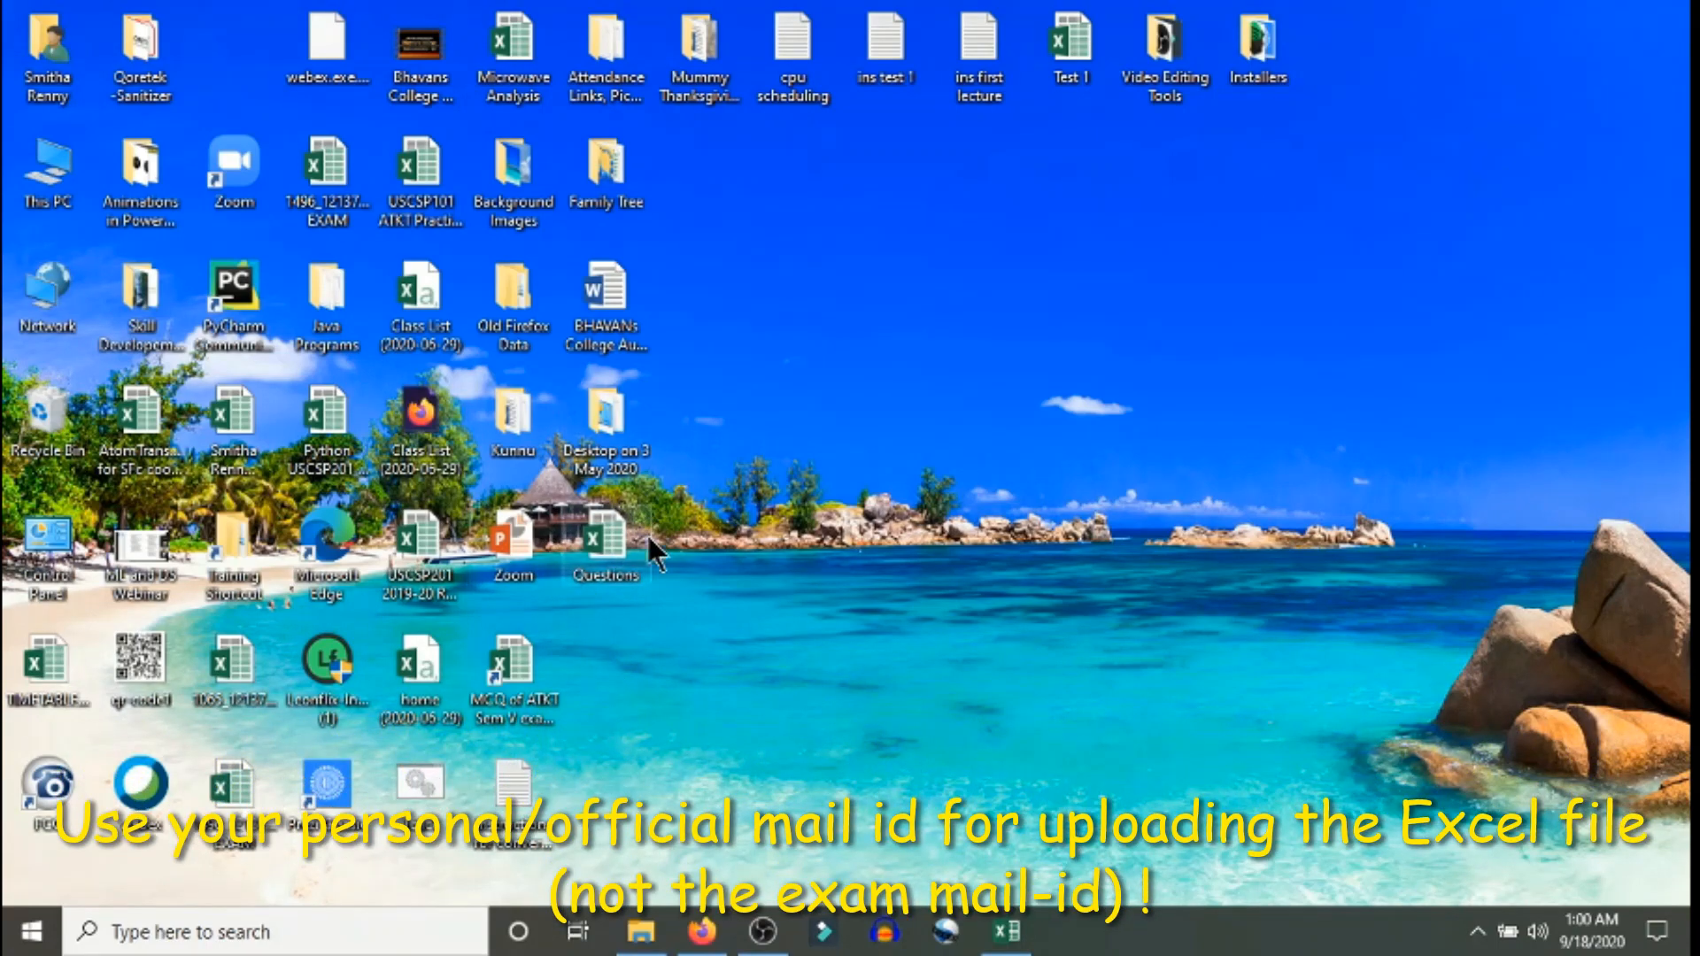
pyautogui.click(709, 951)
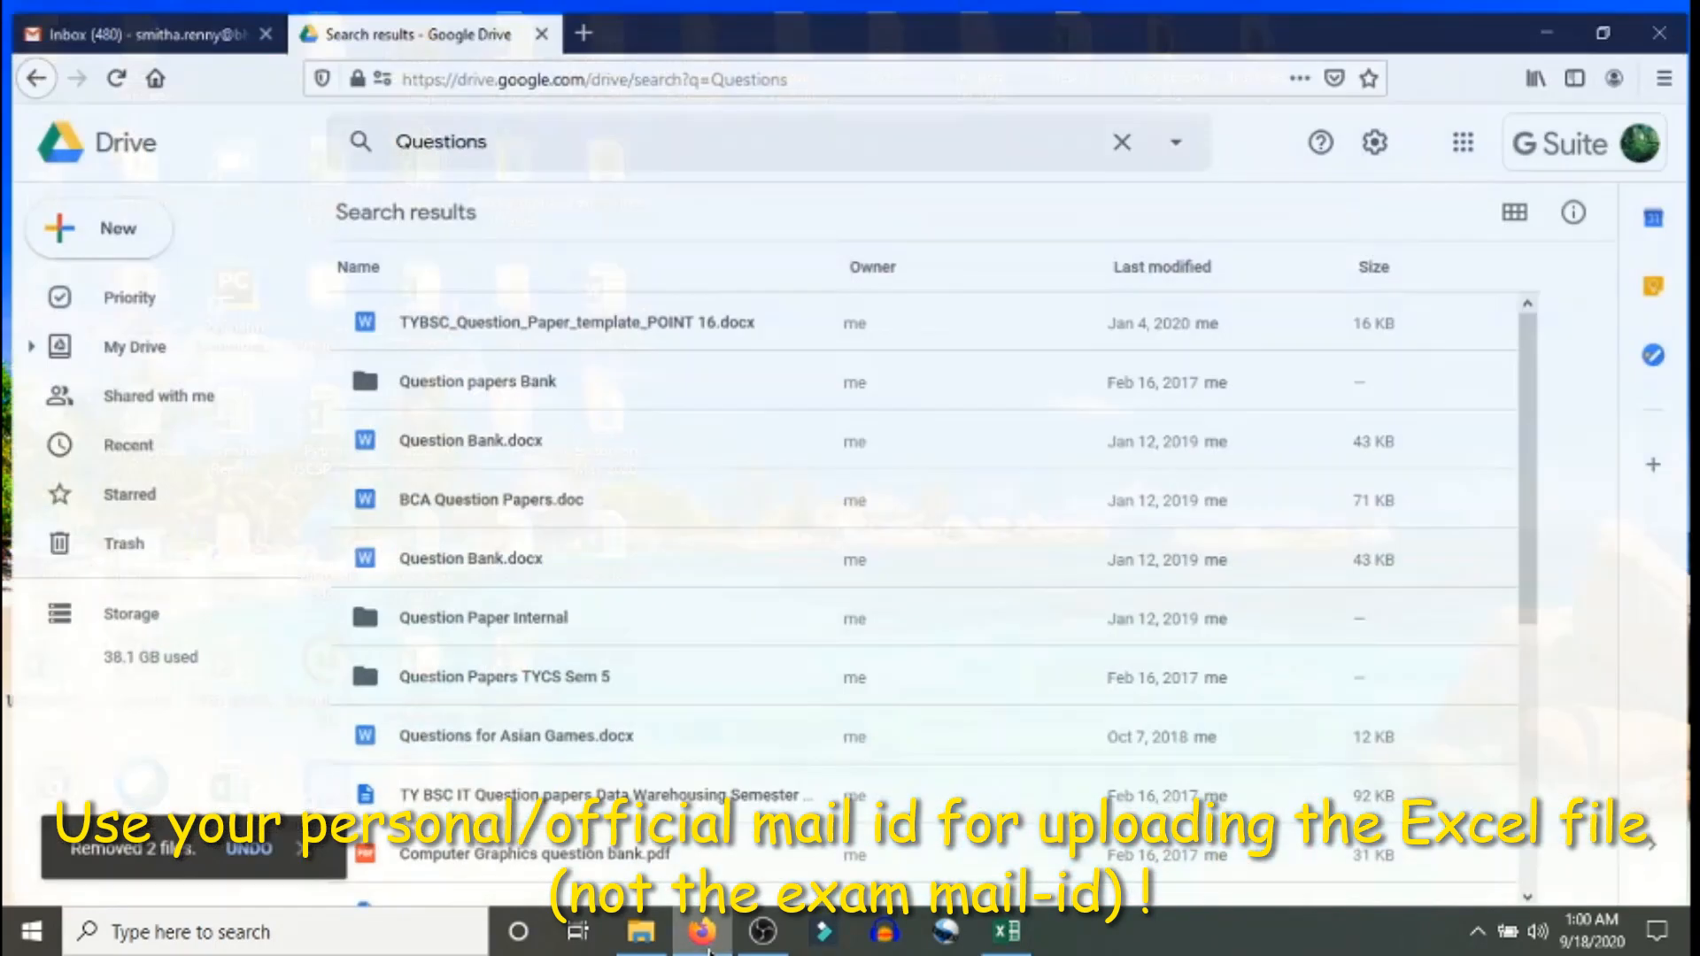
pyautogui.click(28, 68)
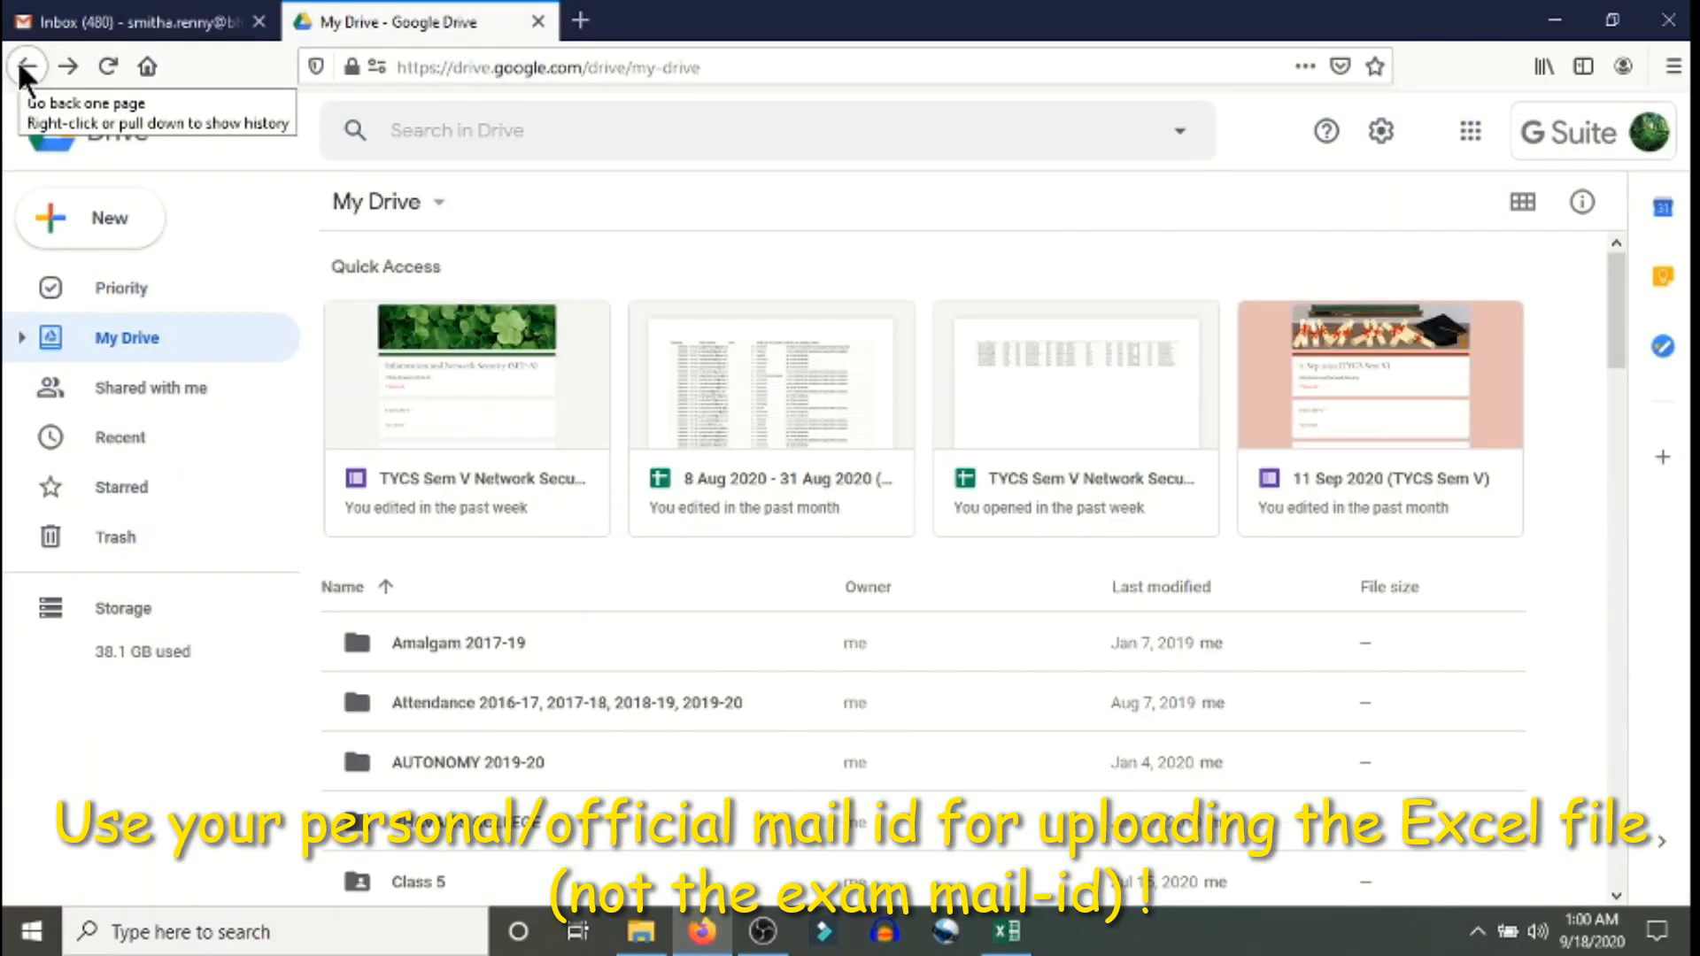
pyautogui.click(1608, 24)
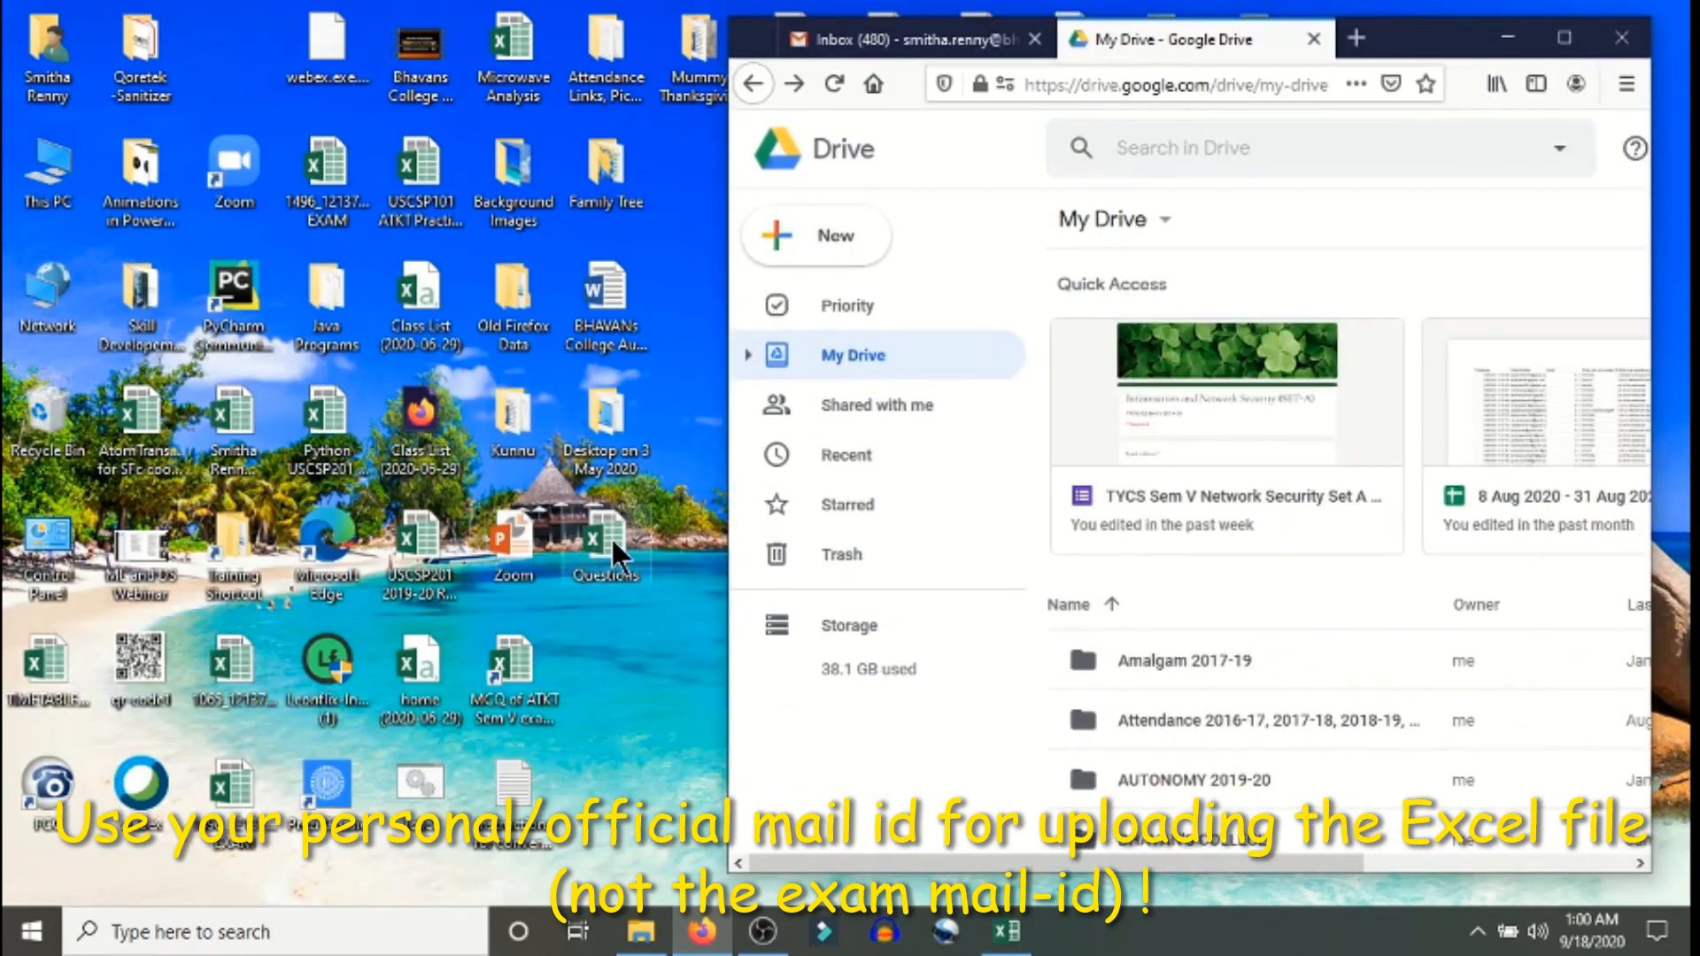
pyautogui.moveTo(611, 537); pyautogui.dragTo(1285, 581)
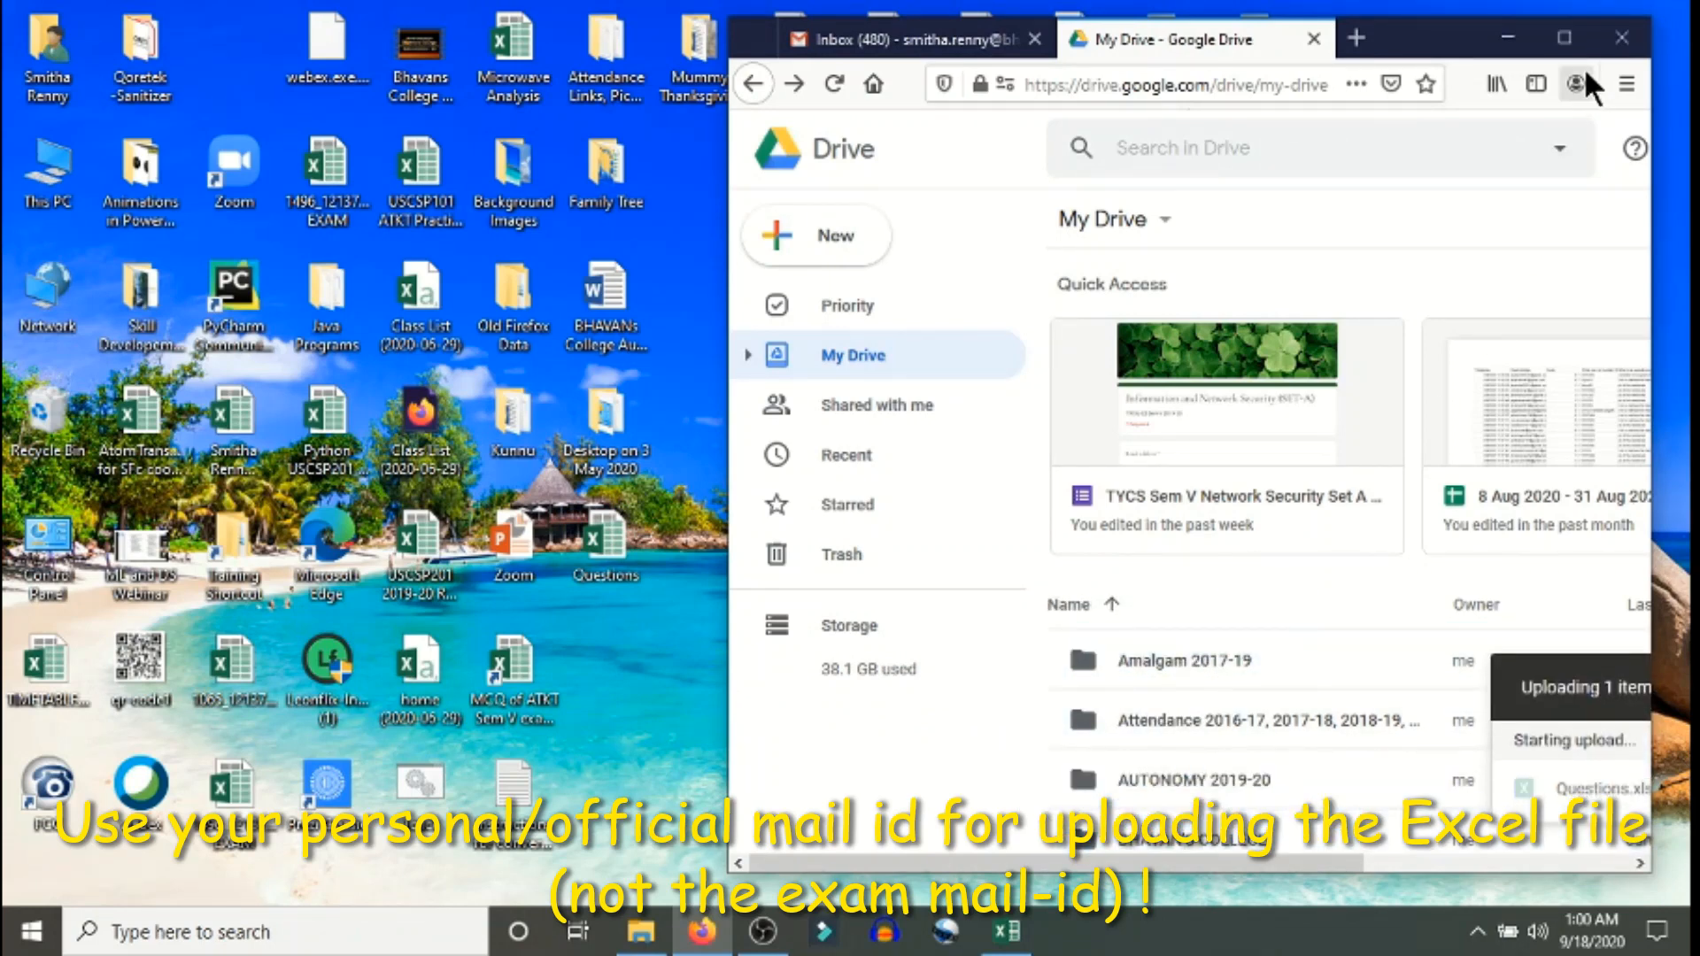
pyautogui.click(1571, 39)
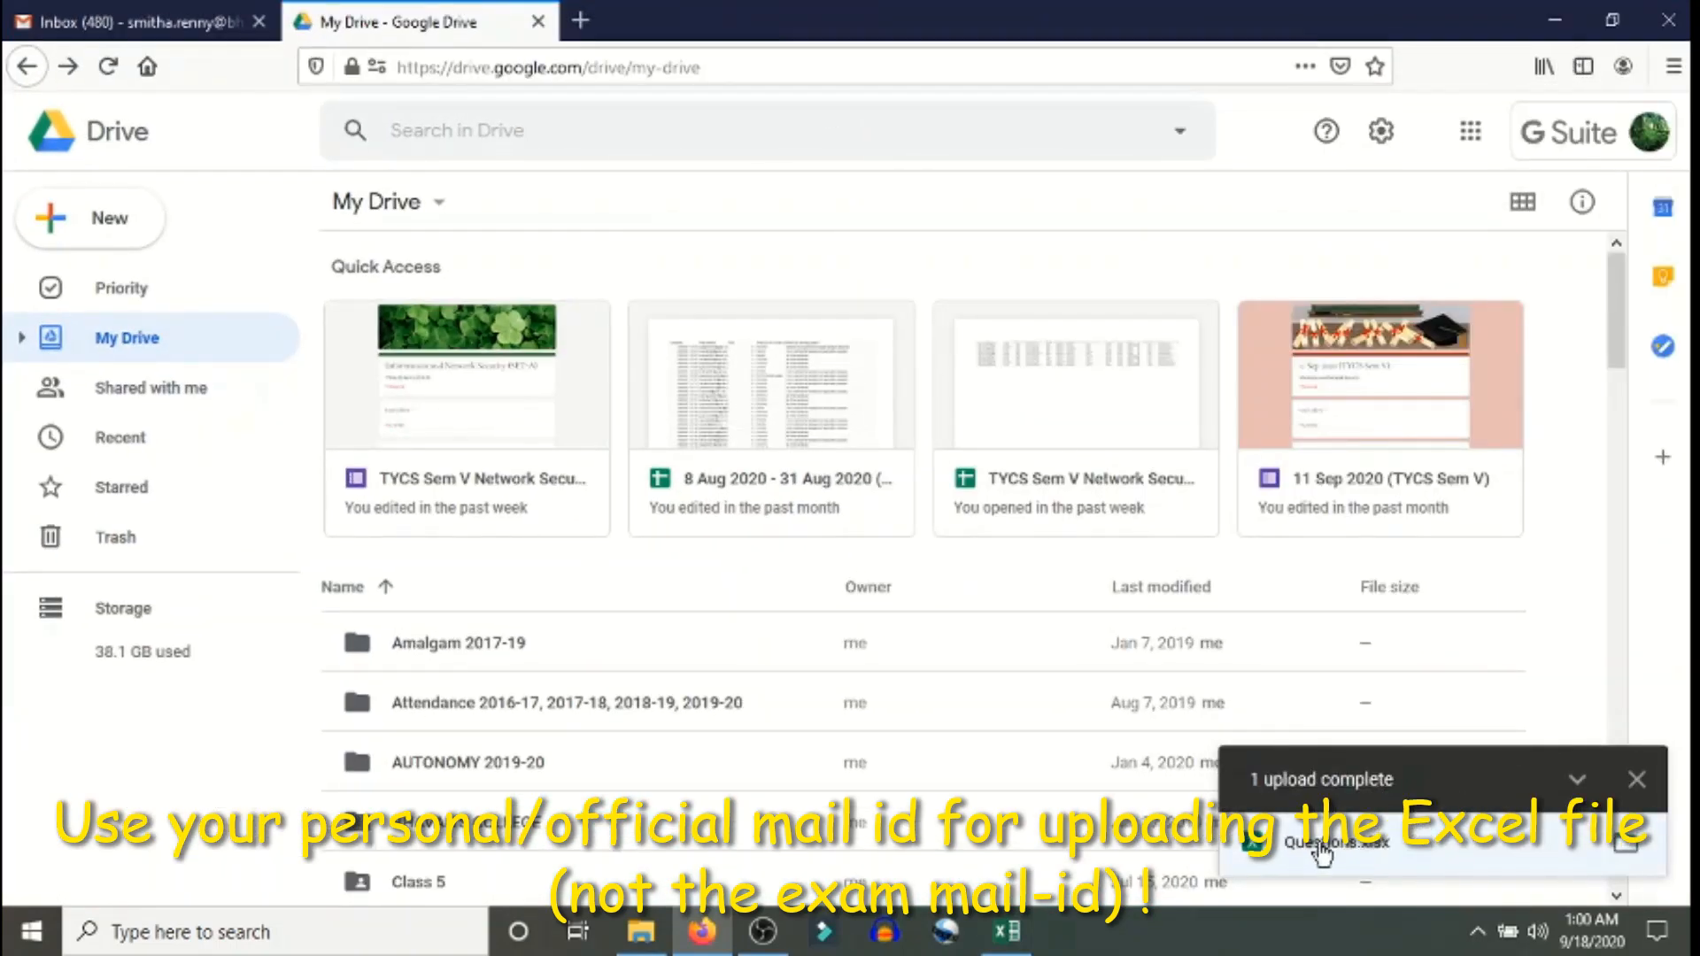
# - Preview the uploaded Questions.xlsx and open it with Google Sheets
pyautogui.click(1325, 846)
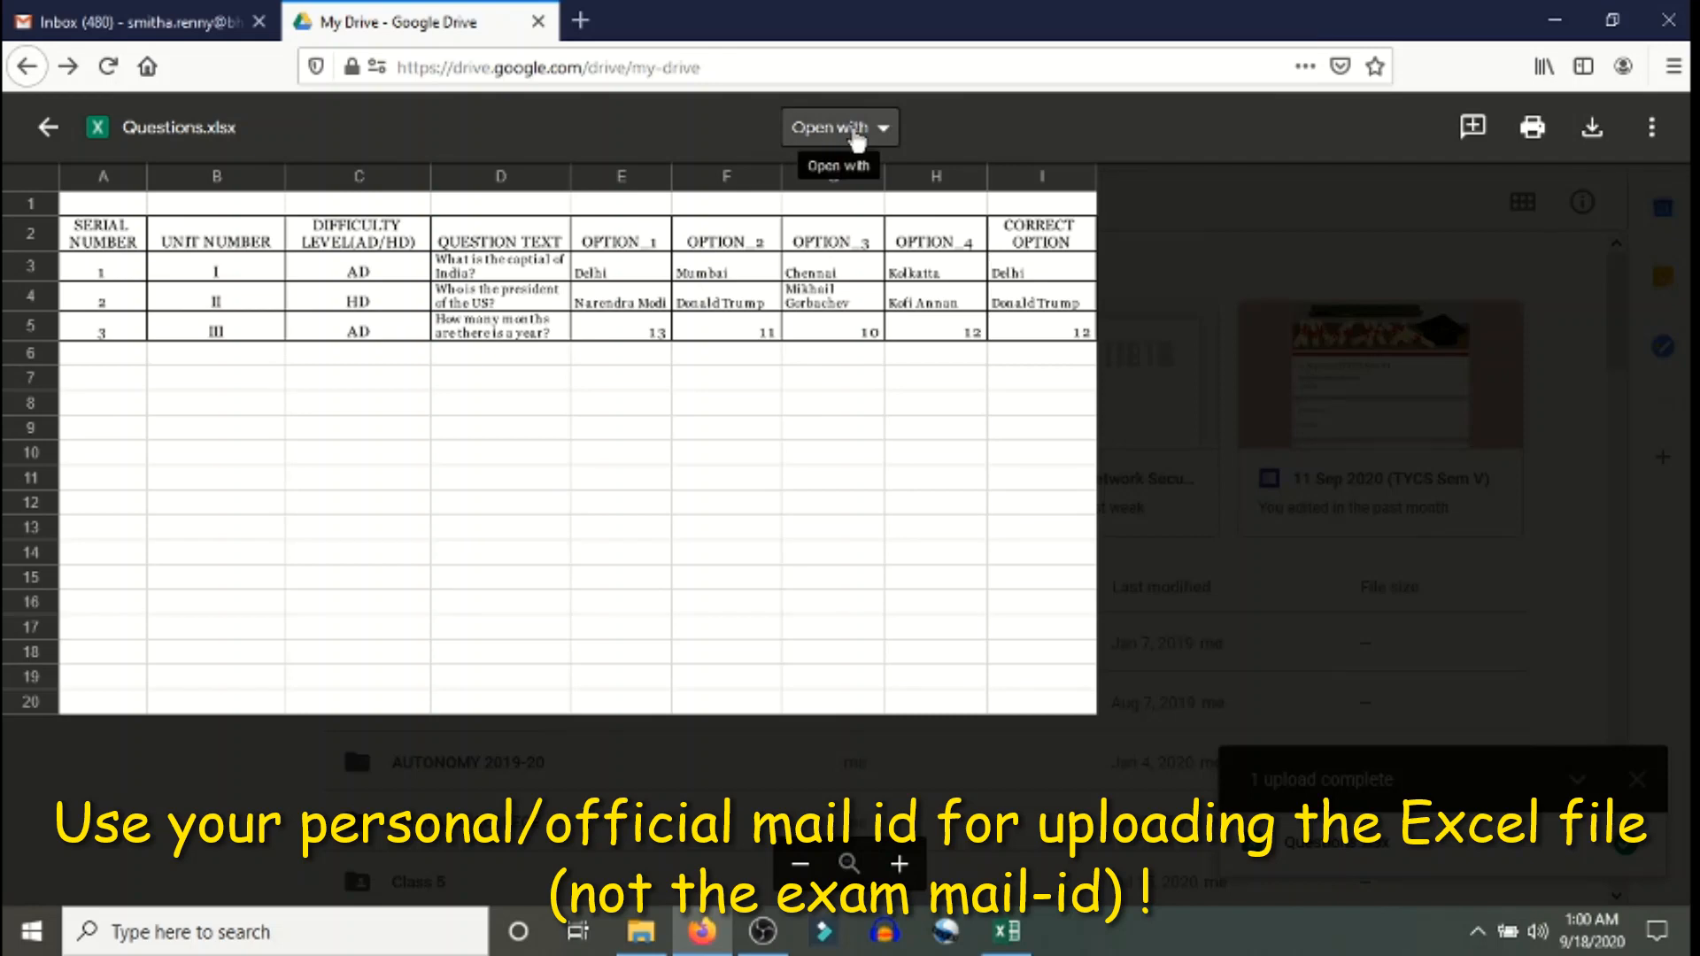
pyautogui.click(881, 133)
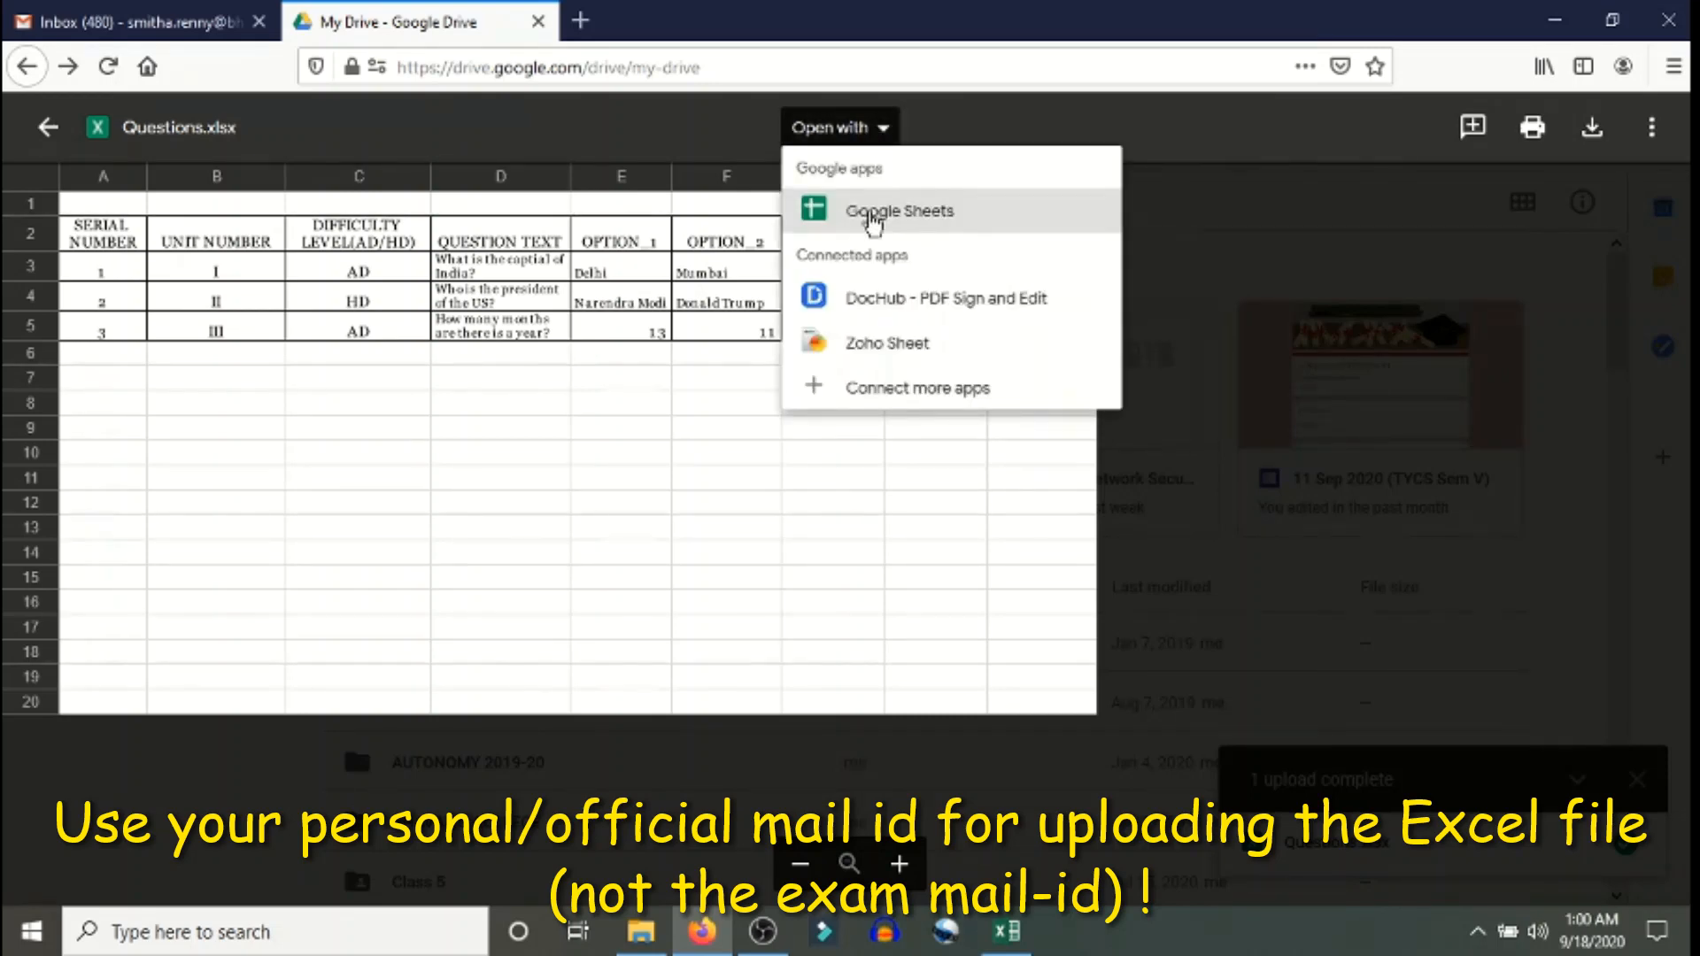
pyautogui.click(872, 217)
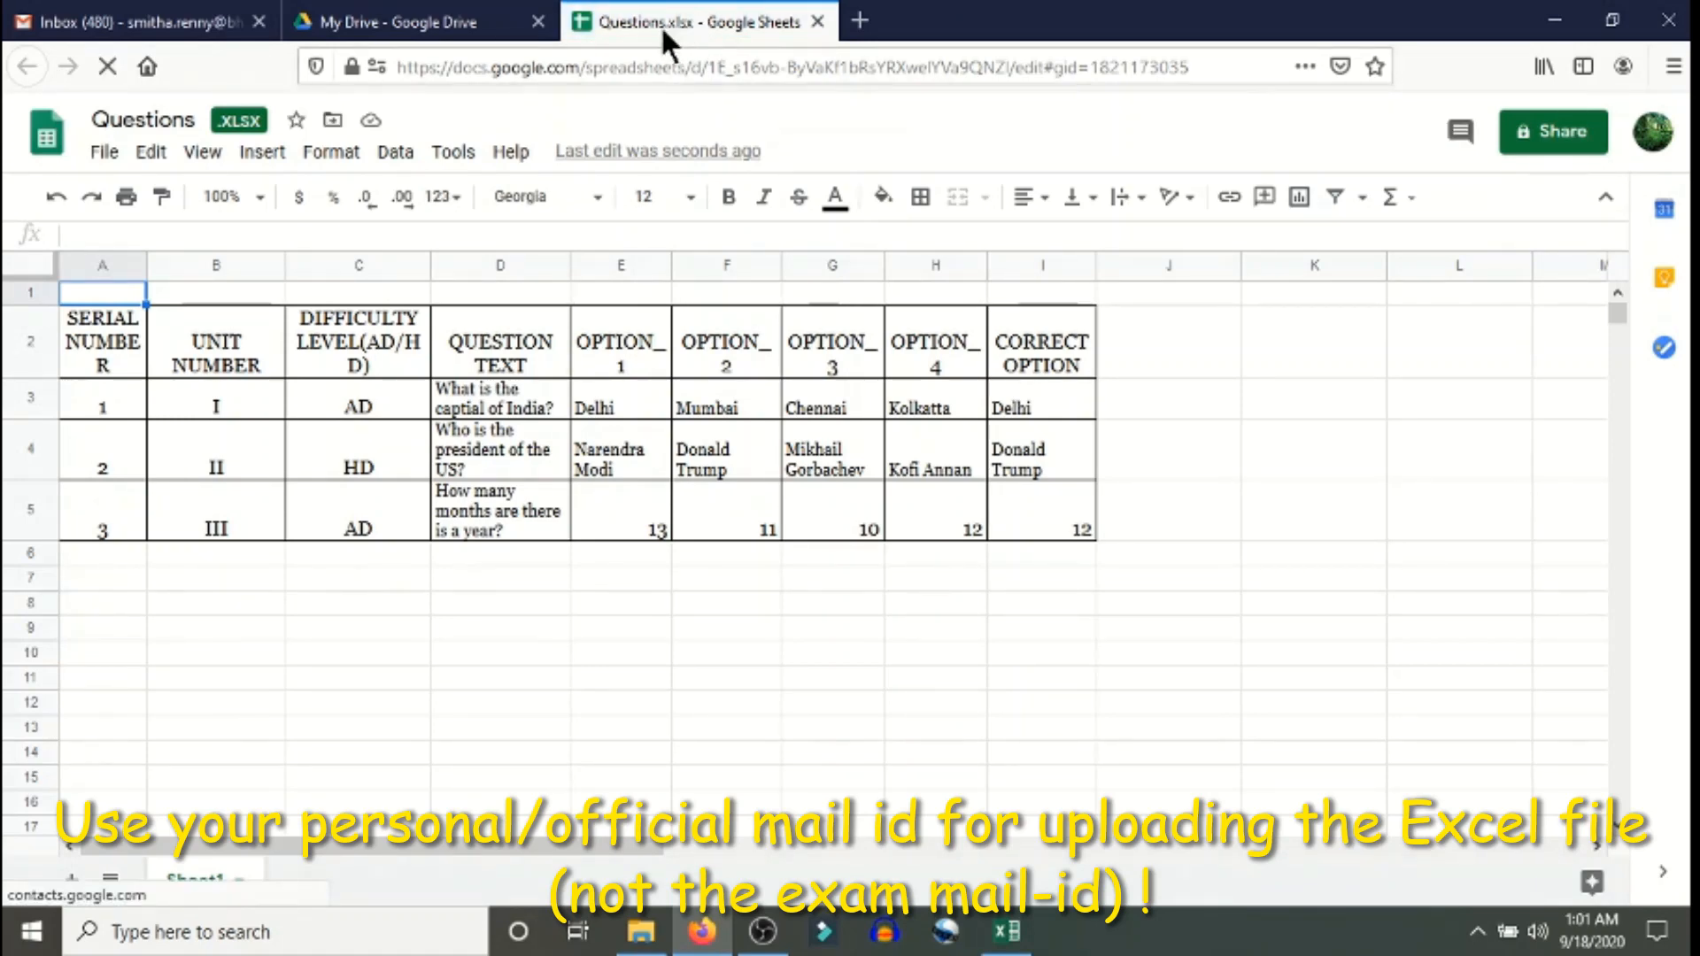
# - Use File > Save as Google Sheets to make a native 'Questions' copy and work in it
pyautogui.click(104, 152)
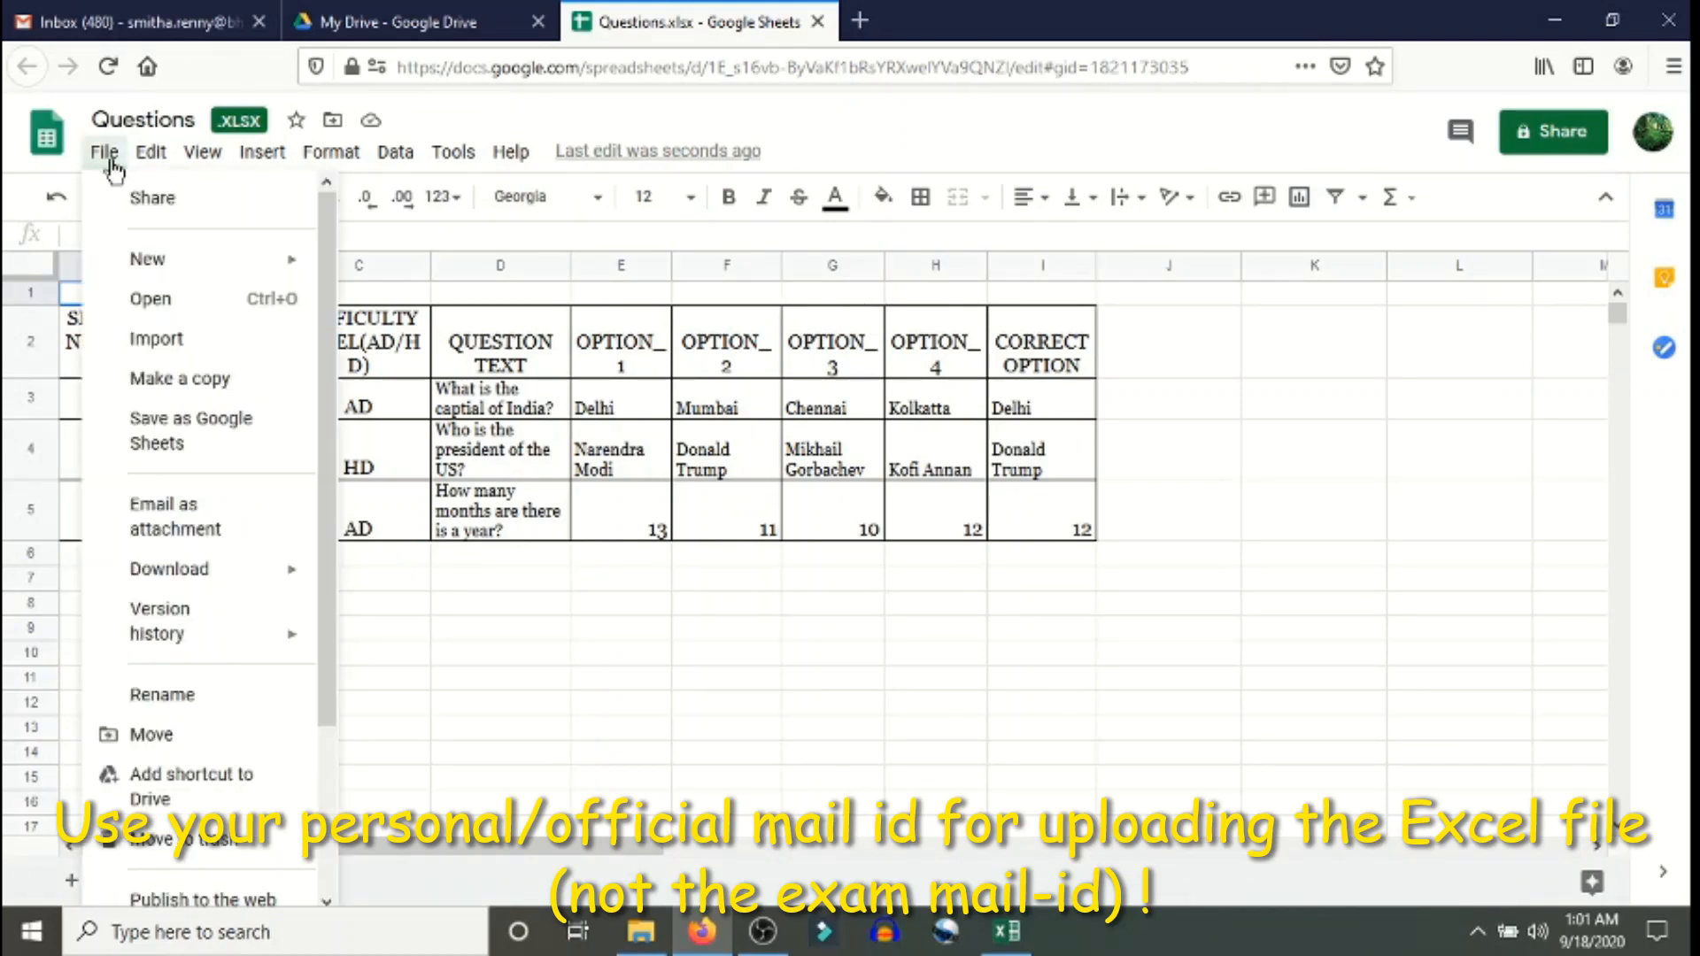
pyautogui.click(140, 448)
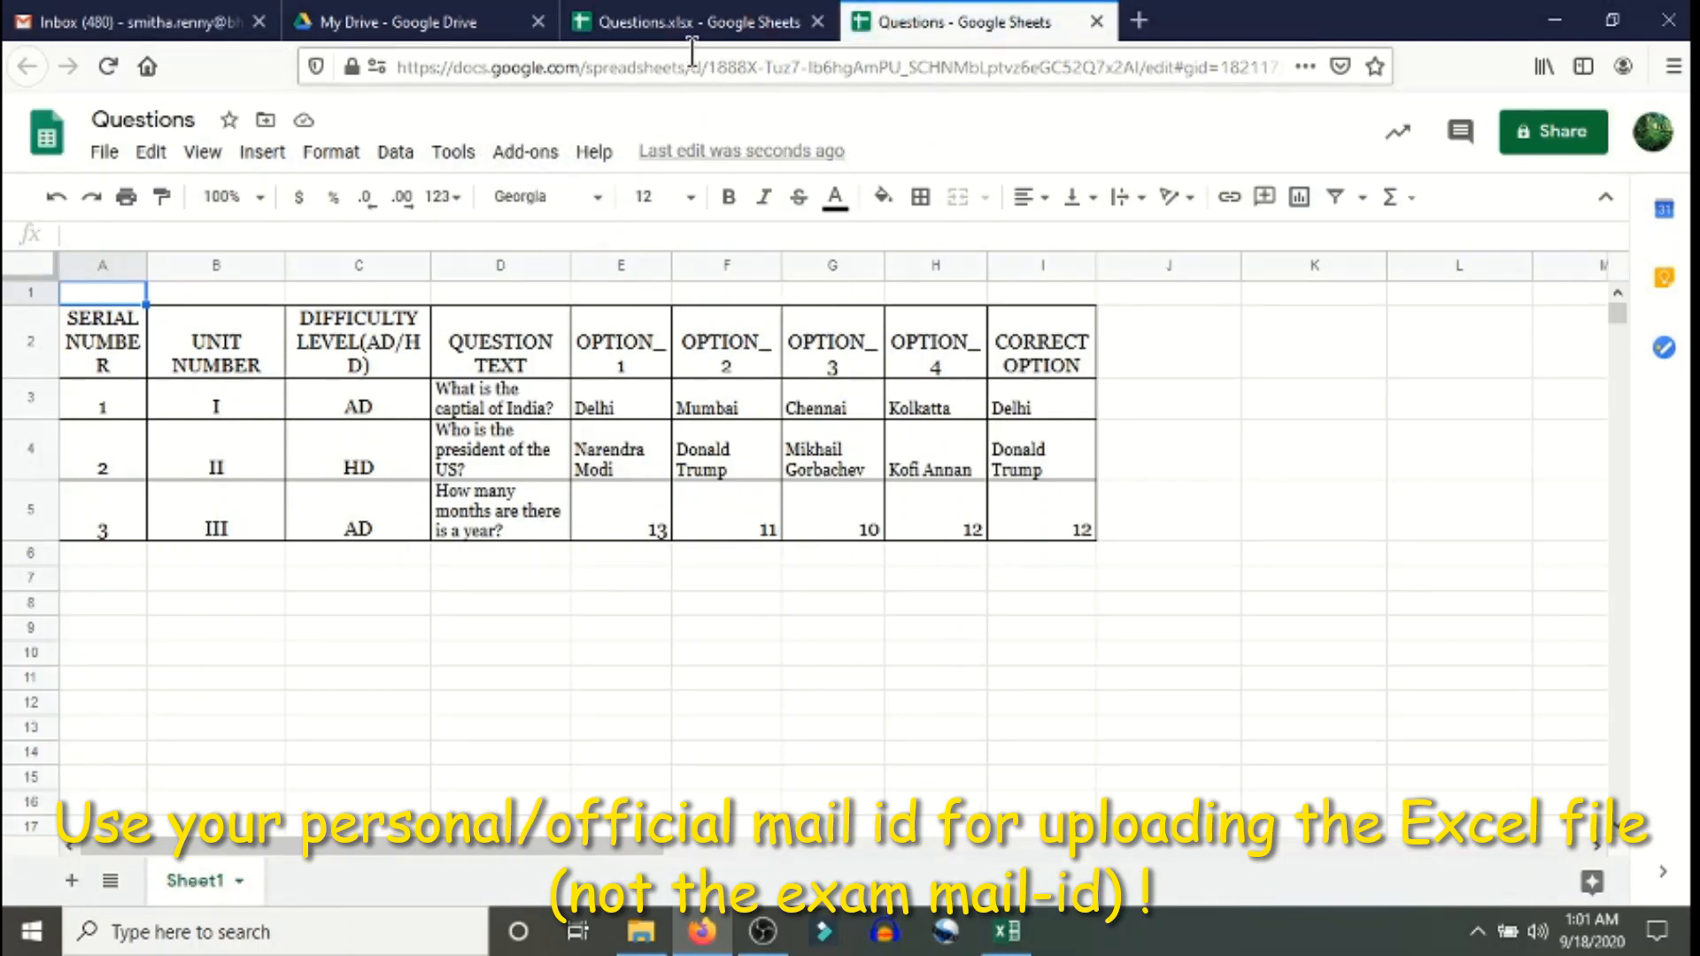
pyautogui.click(682, 27)
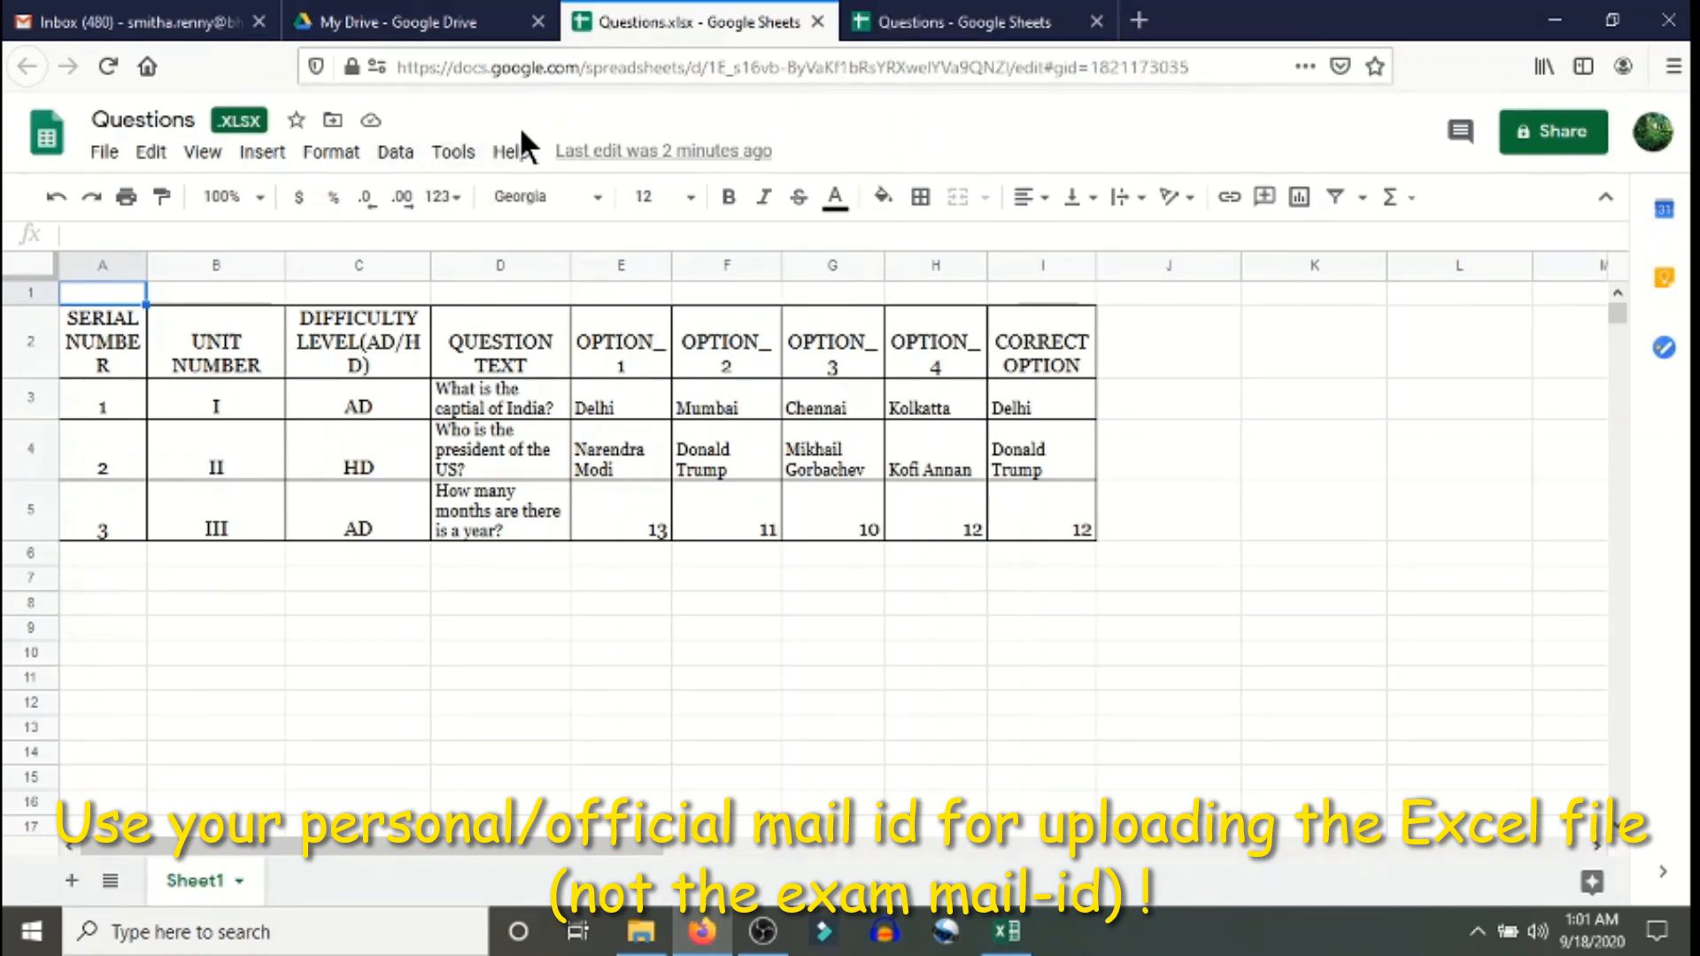
pyautogui.click(1030, 27)
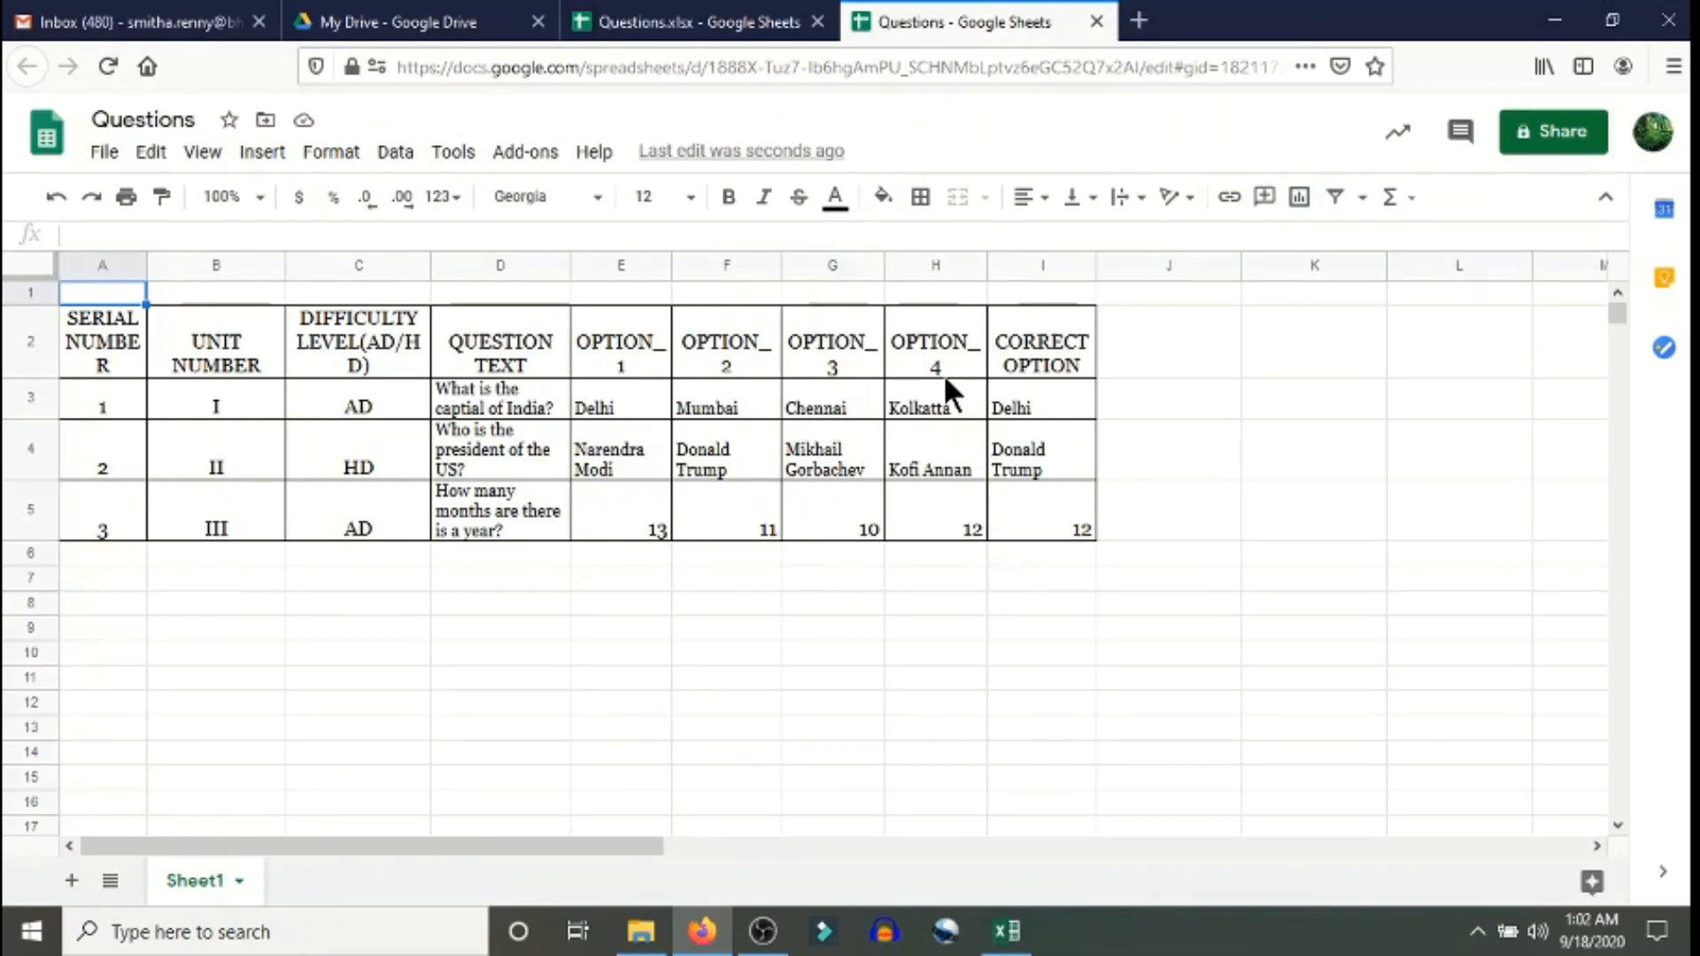
pyautogui.click(1188, 364)
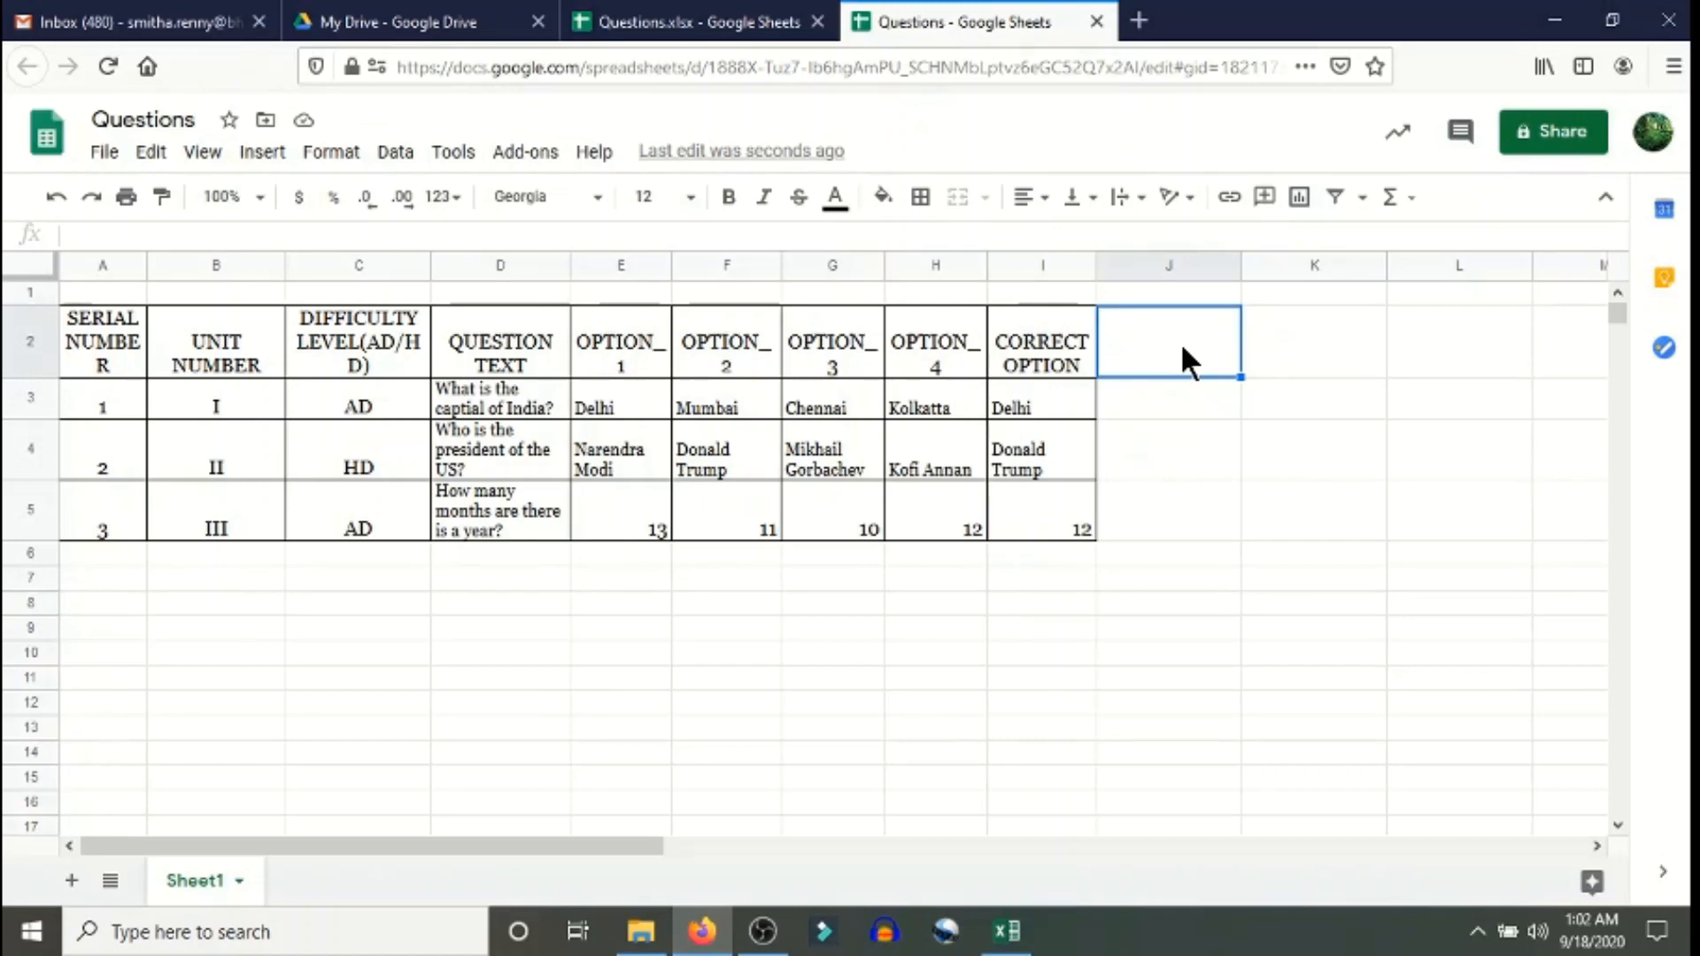
# - Add a 'q type' header in J2 and fill J3 to J5 with 'multiple choice'
pyautogui.write('q type')
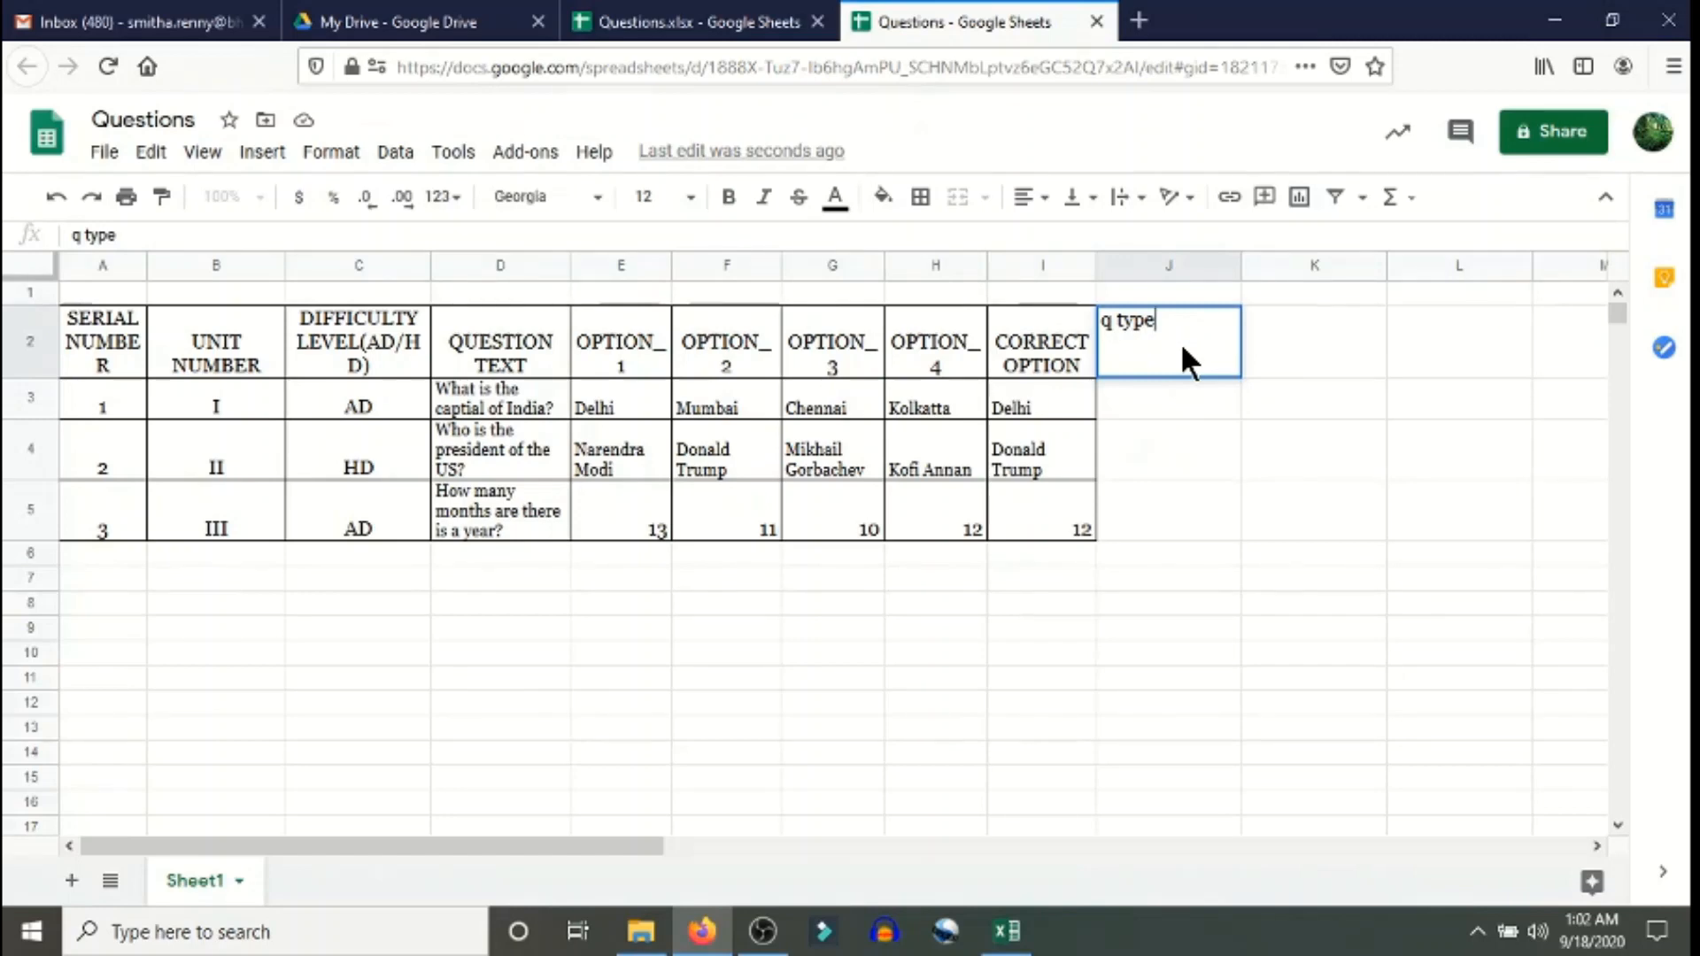
pyautogui.press('Return')
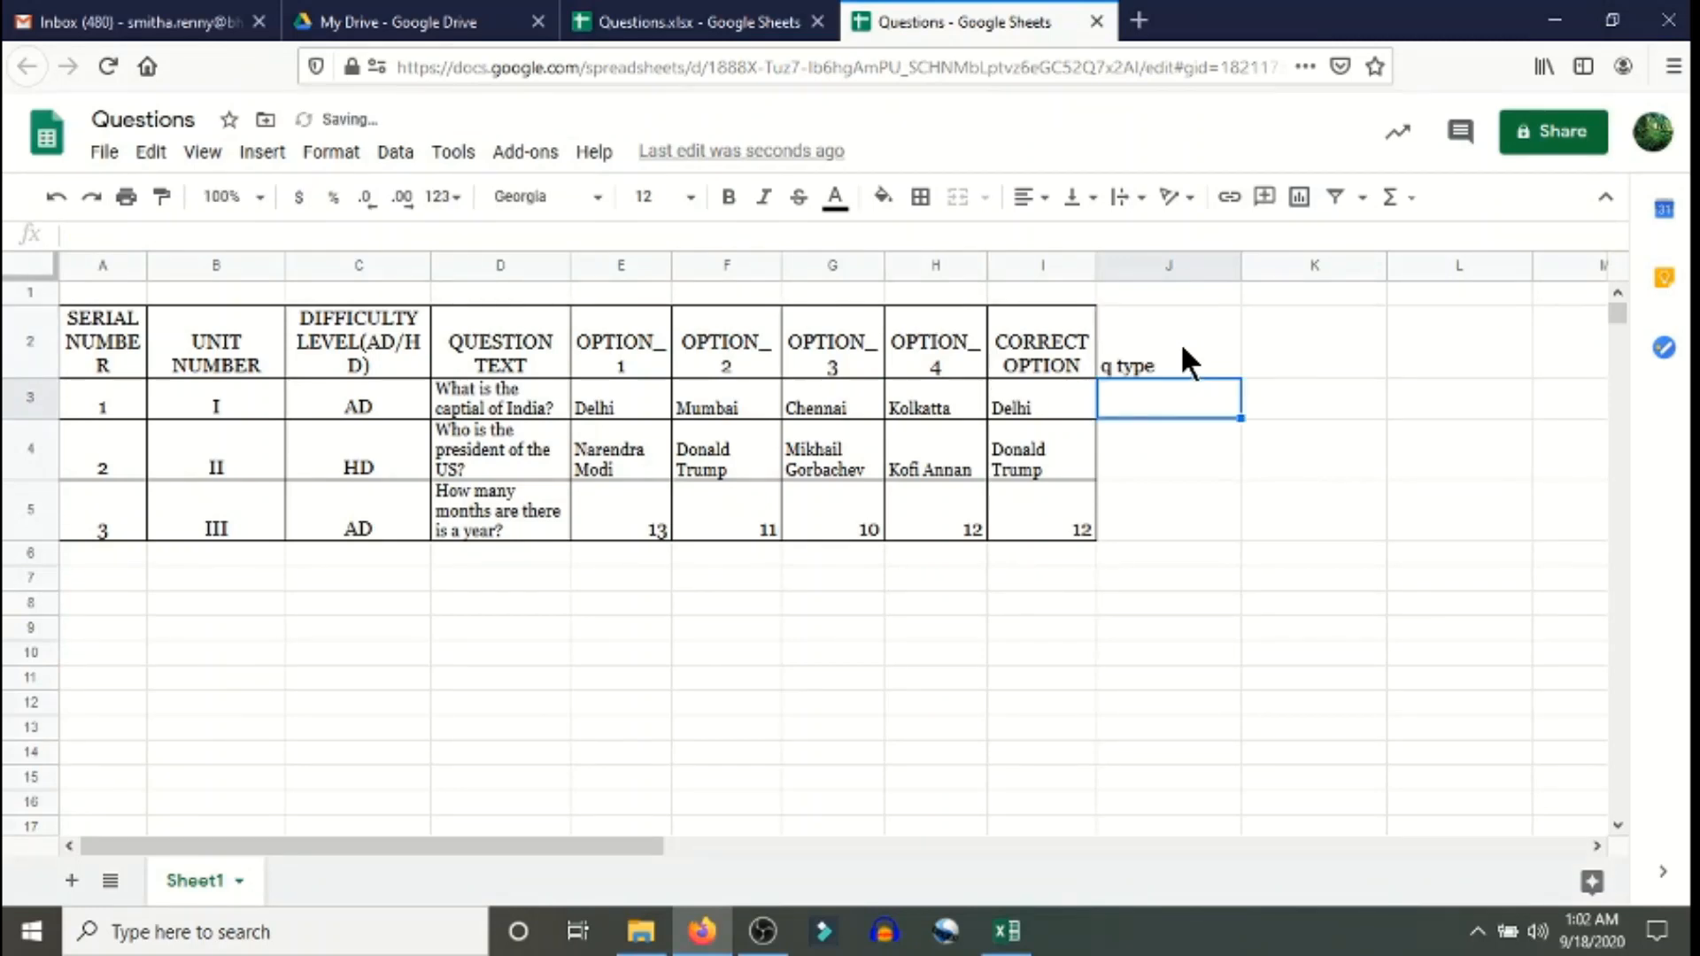
pyautogui.write('mul')
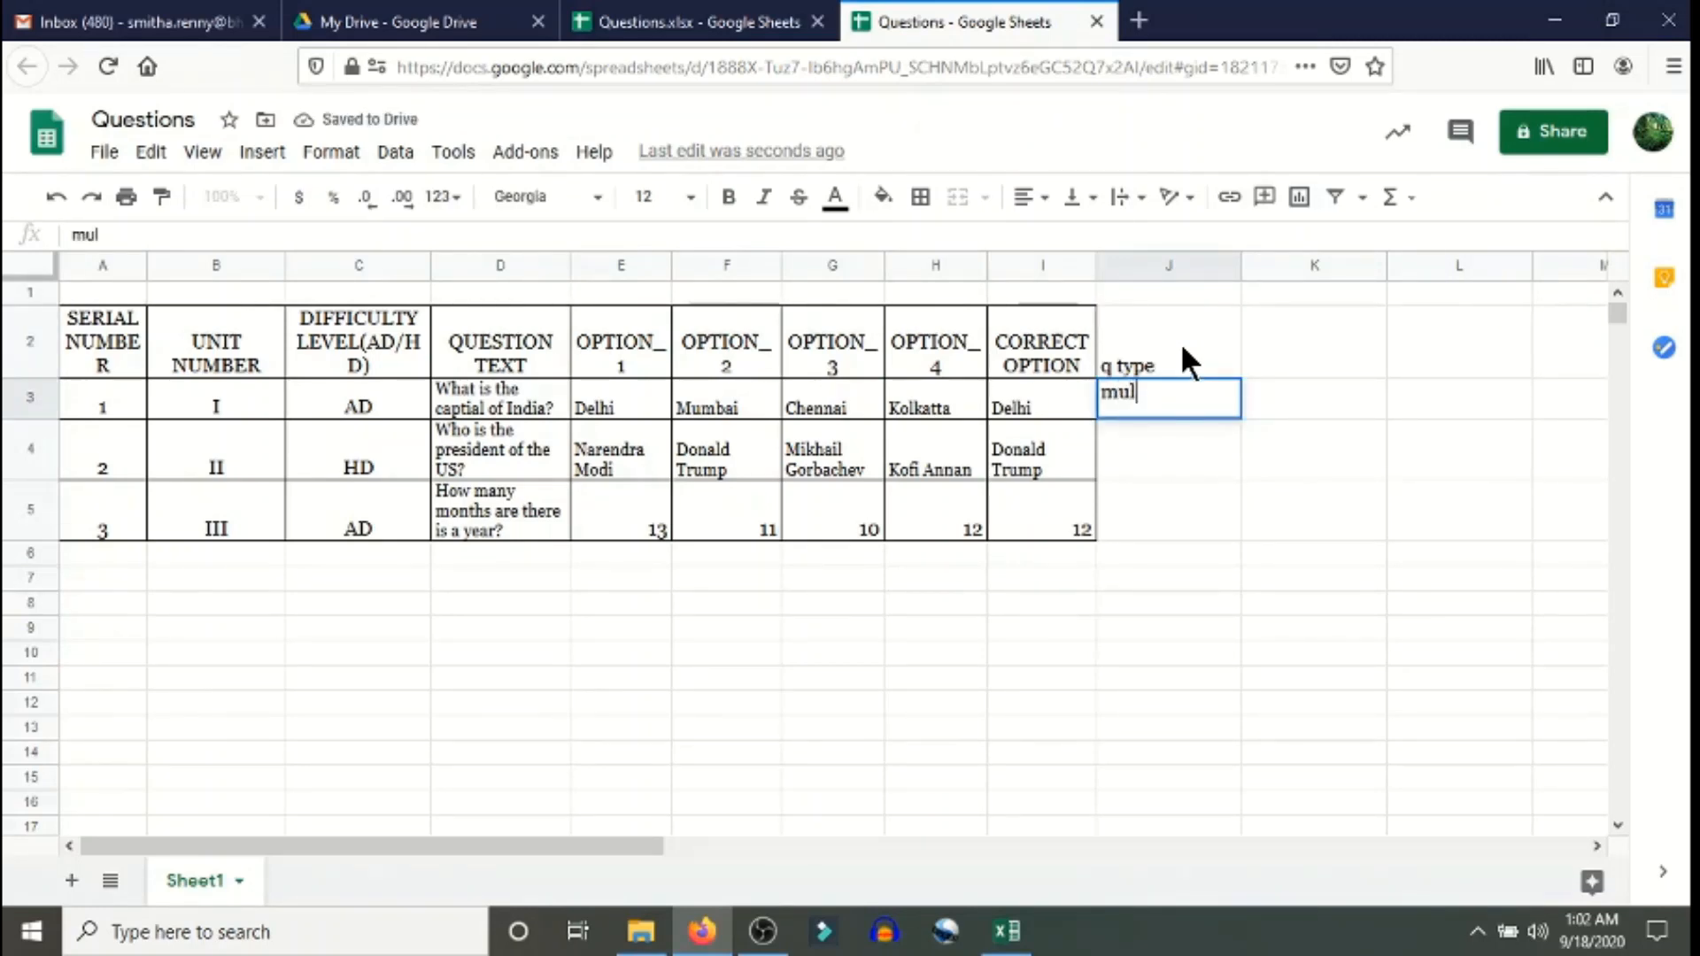
pyautogui.write('tip')
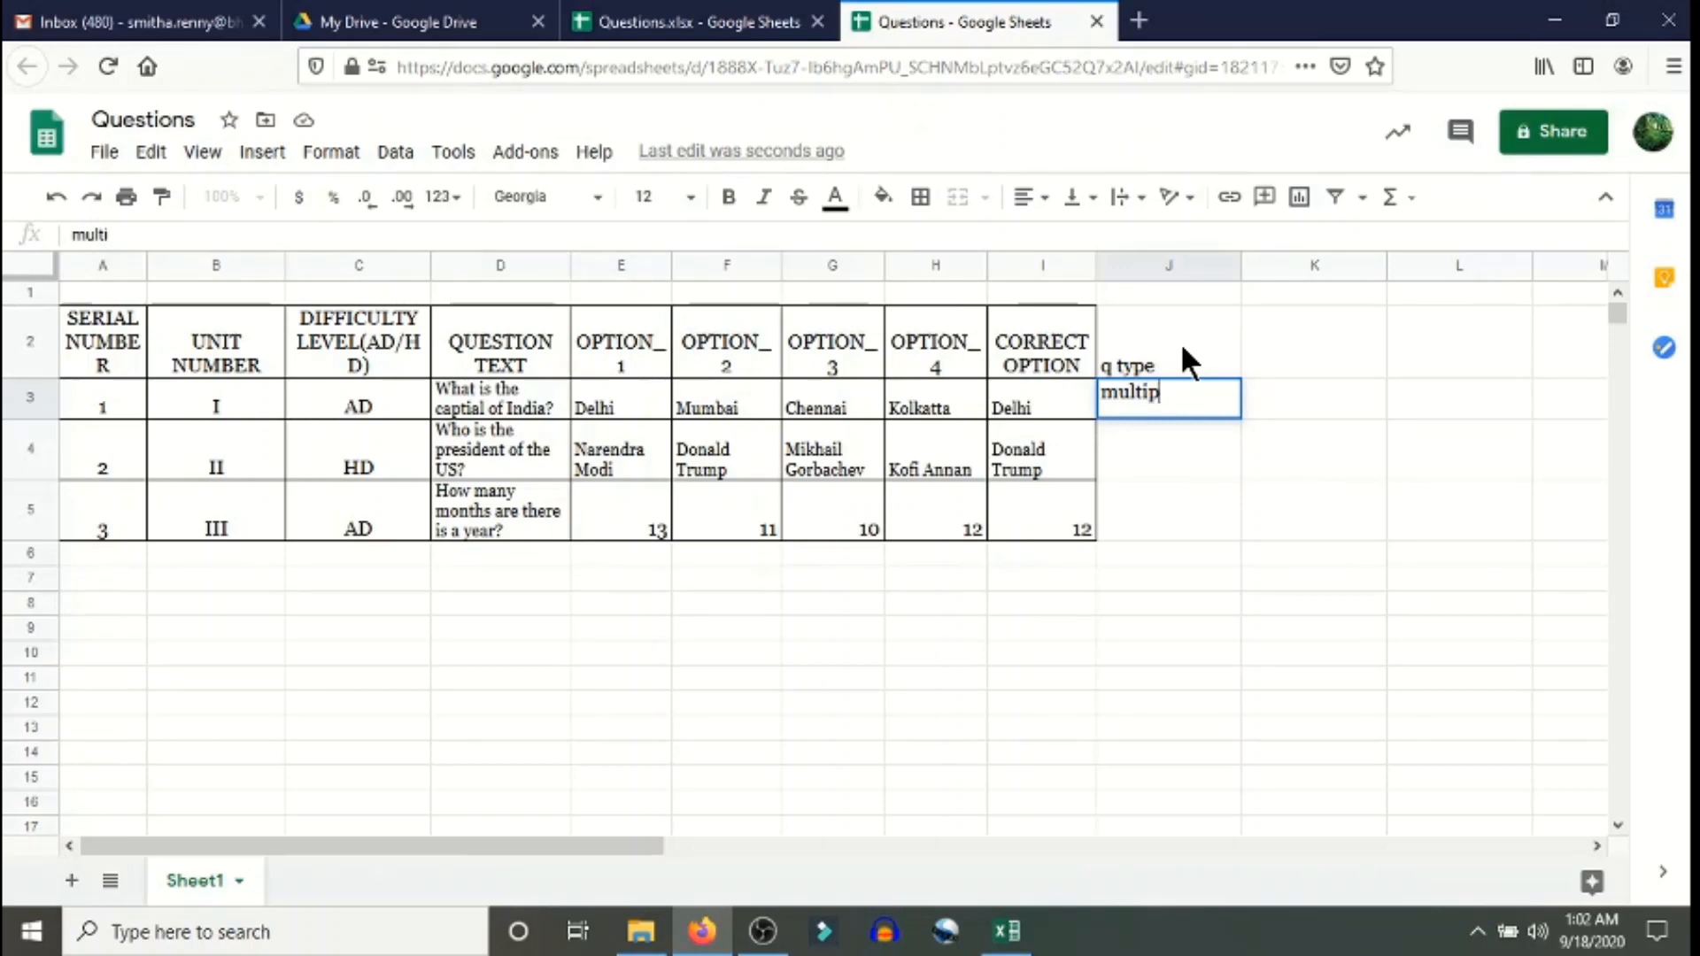
pyautogui.write('le ch')
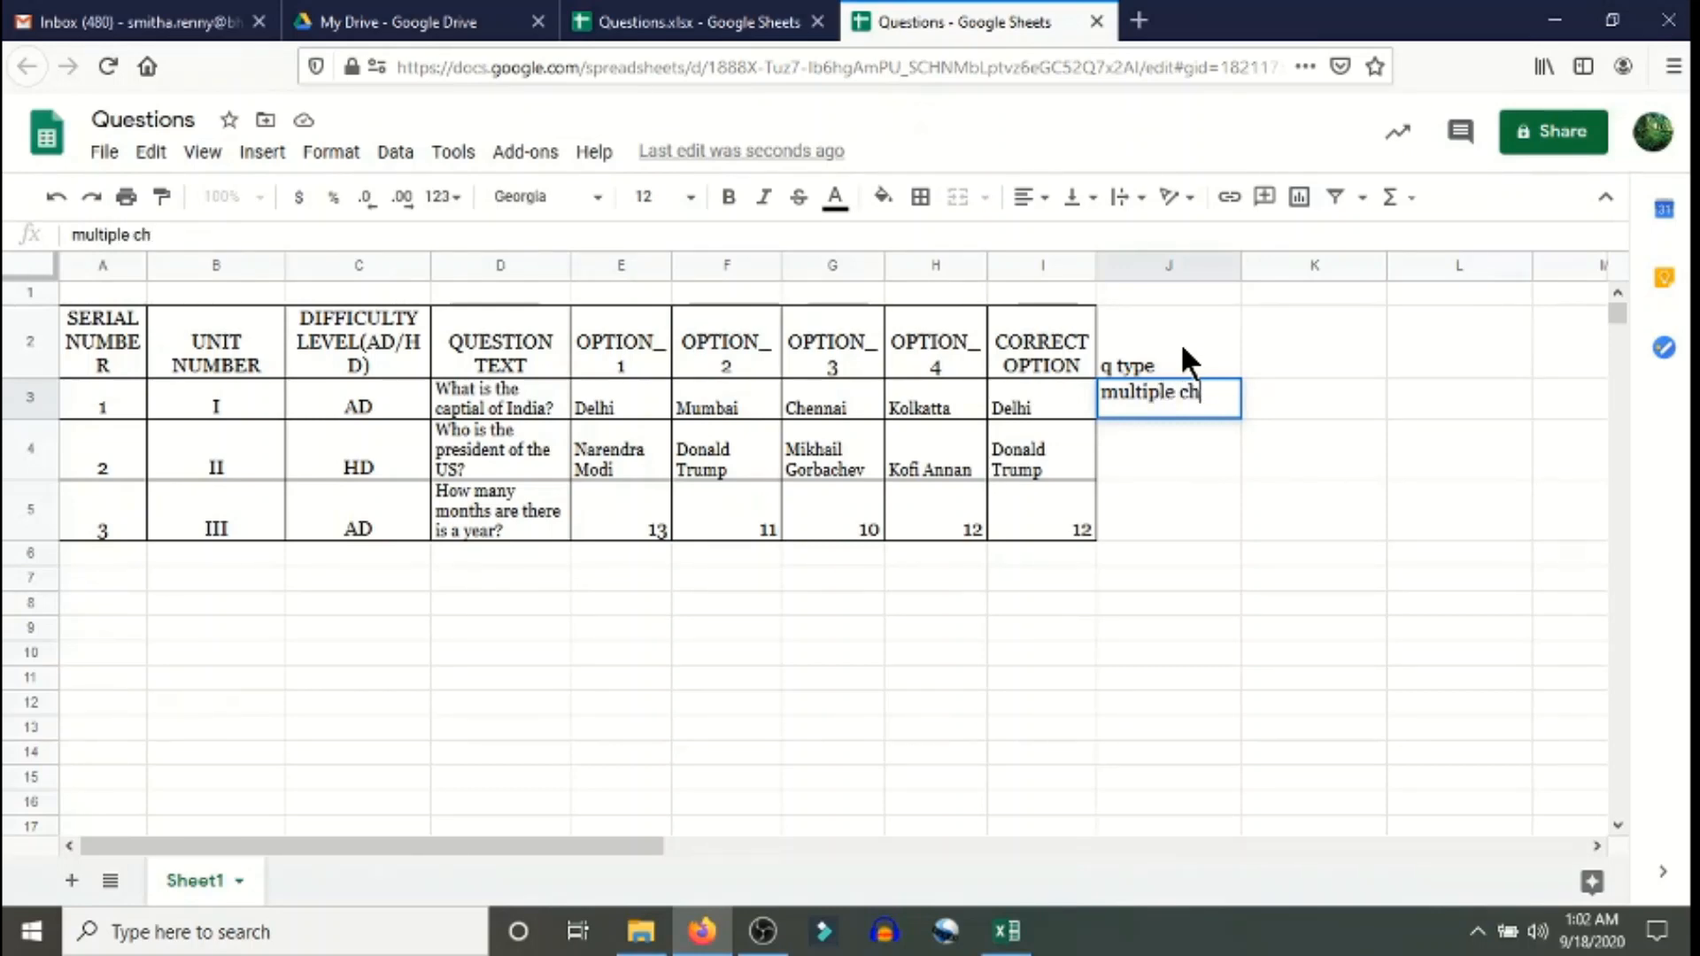
pyautogui.write('oice')
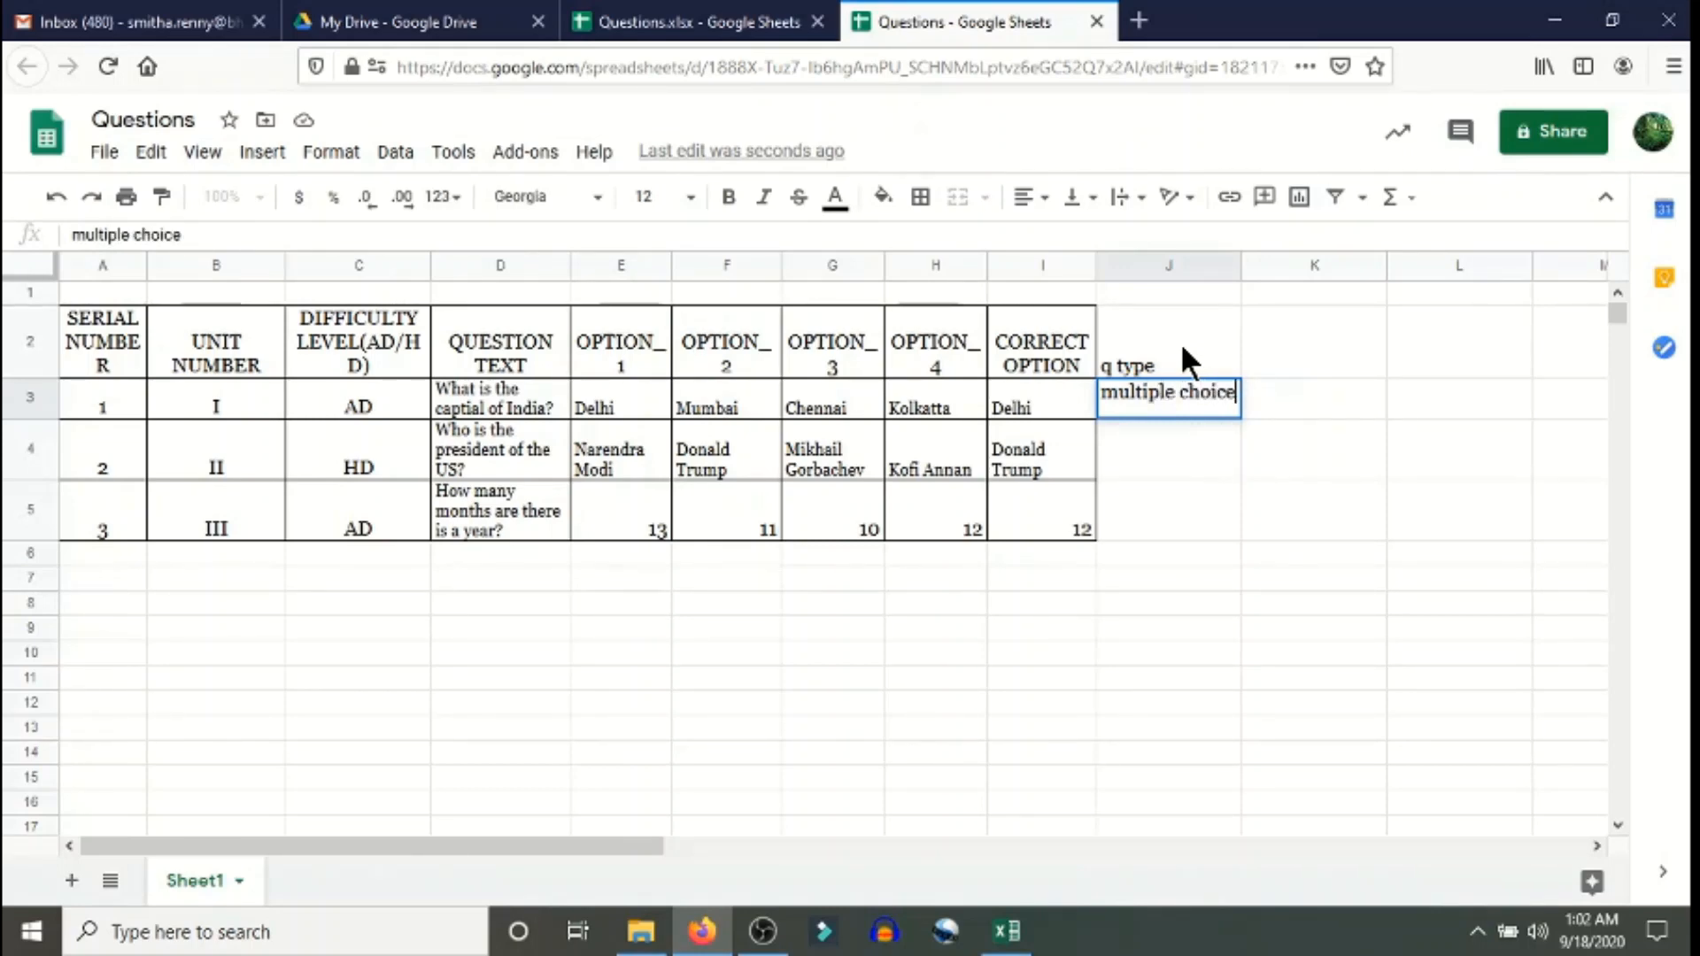
pyautogui.press('Return')
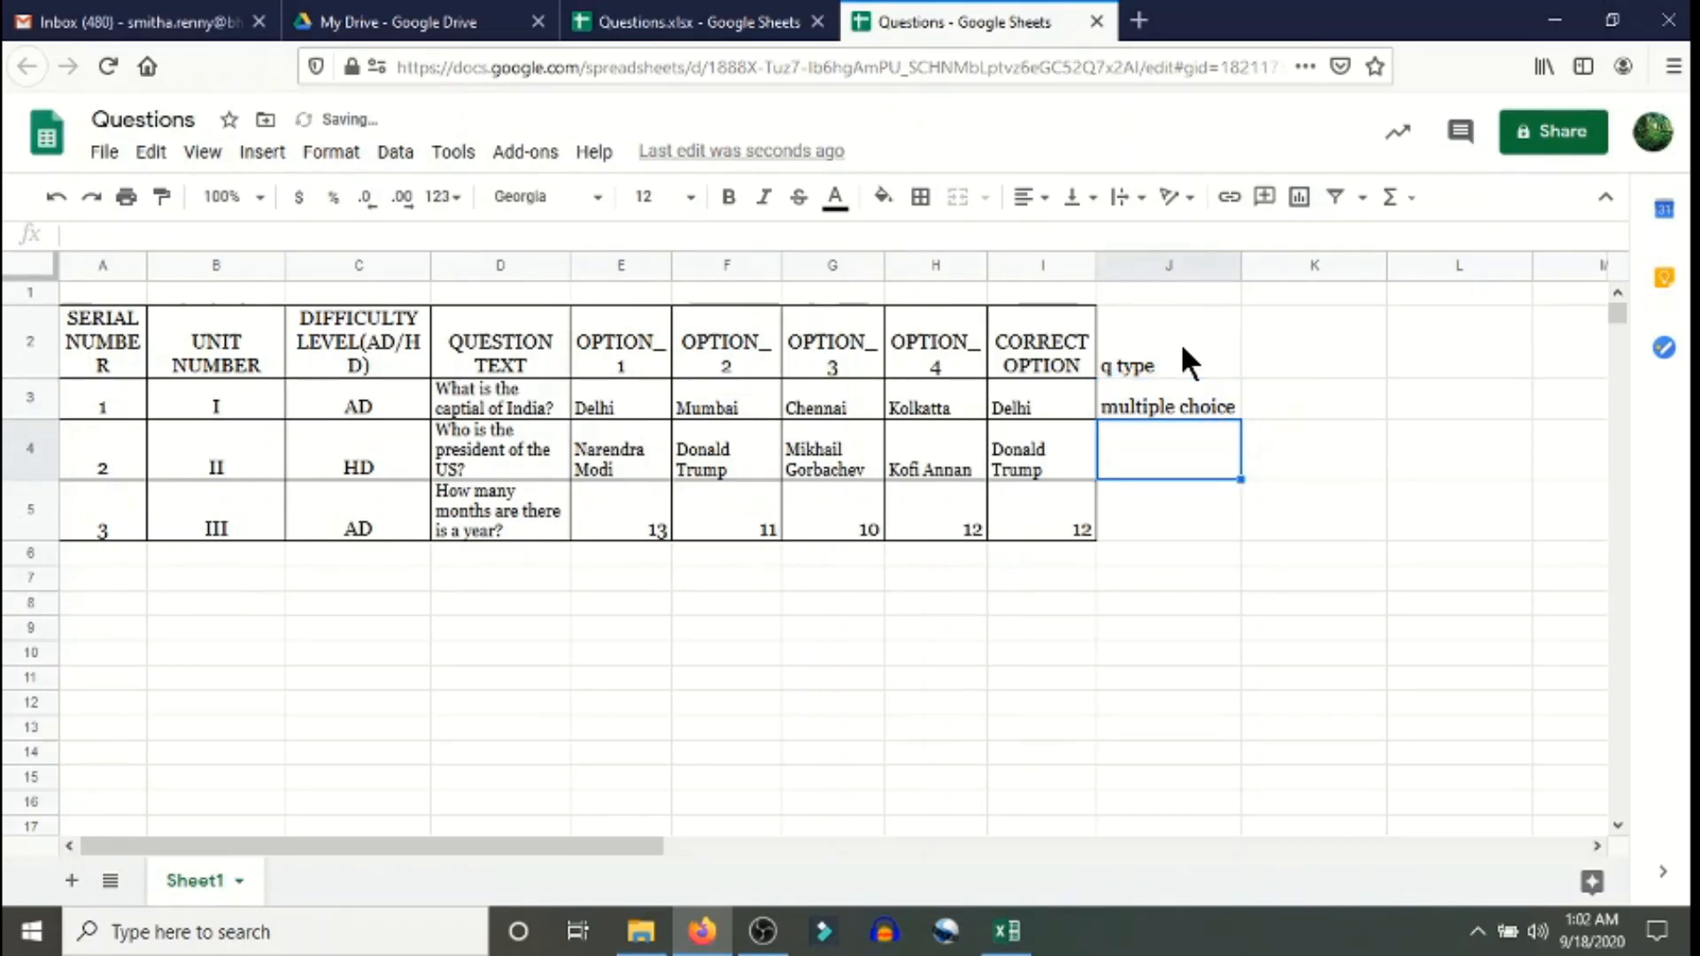
pyautogui.click(1174, 398)
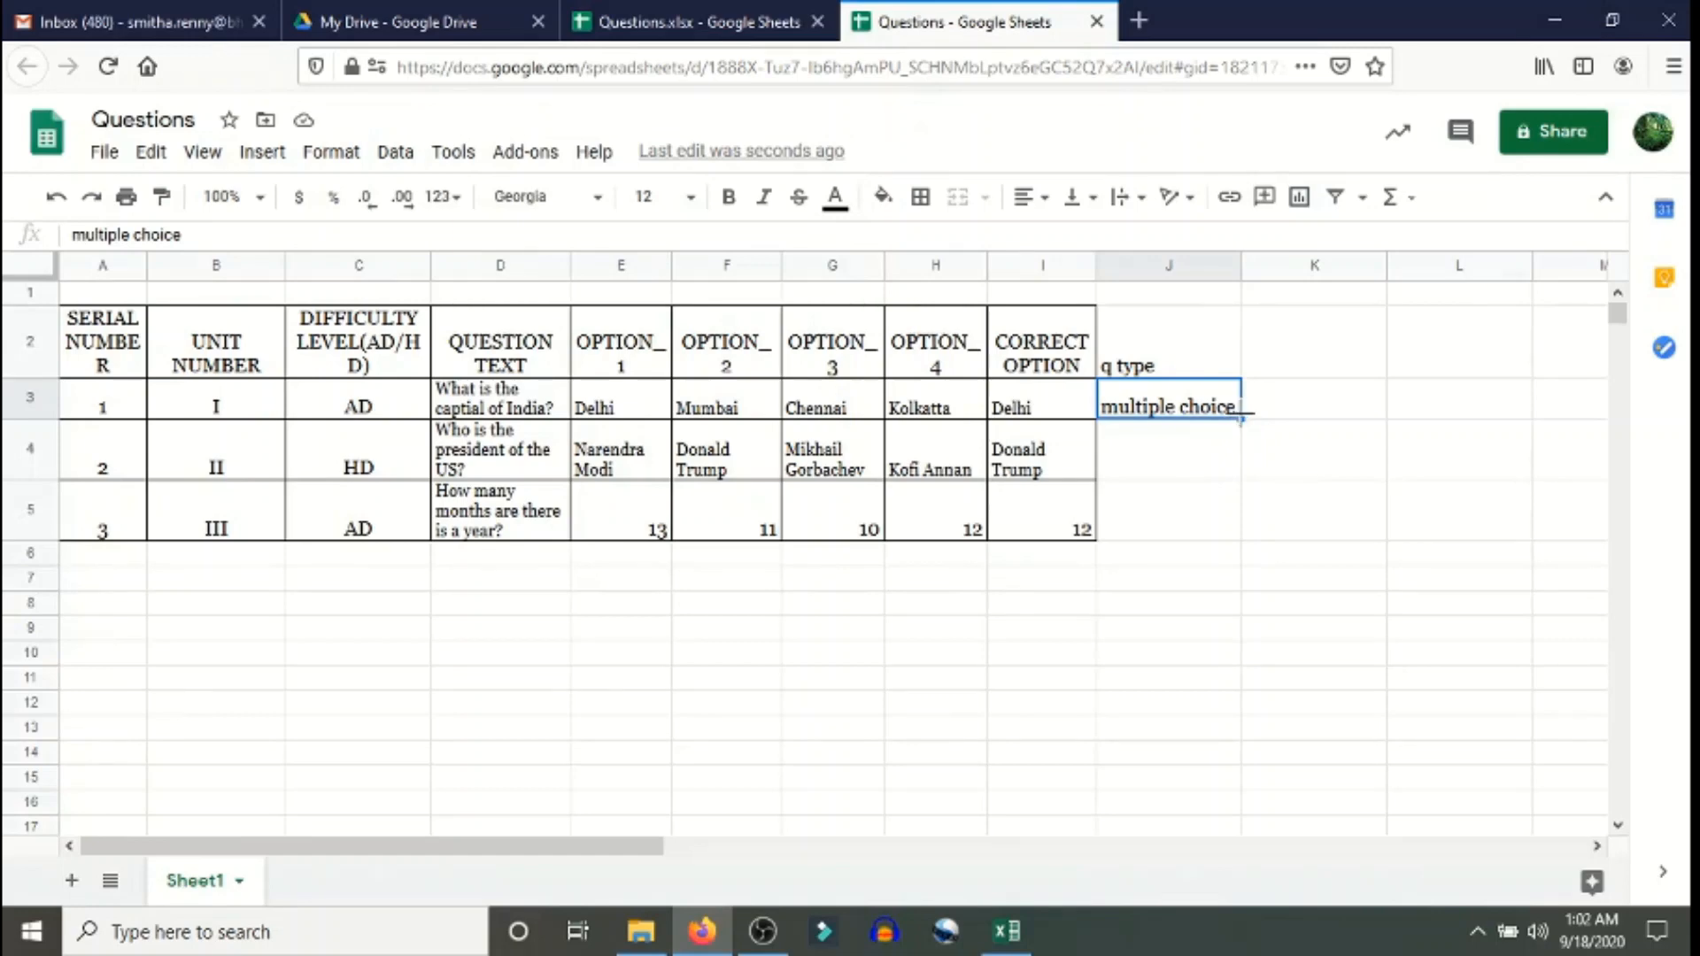
pyautogui.moveTo(1241, 415); pyautogui.dragTo(1227, 521)
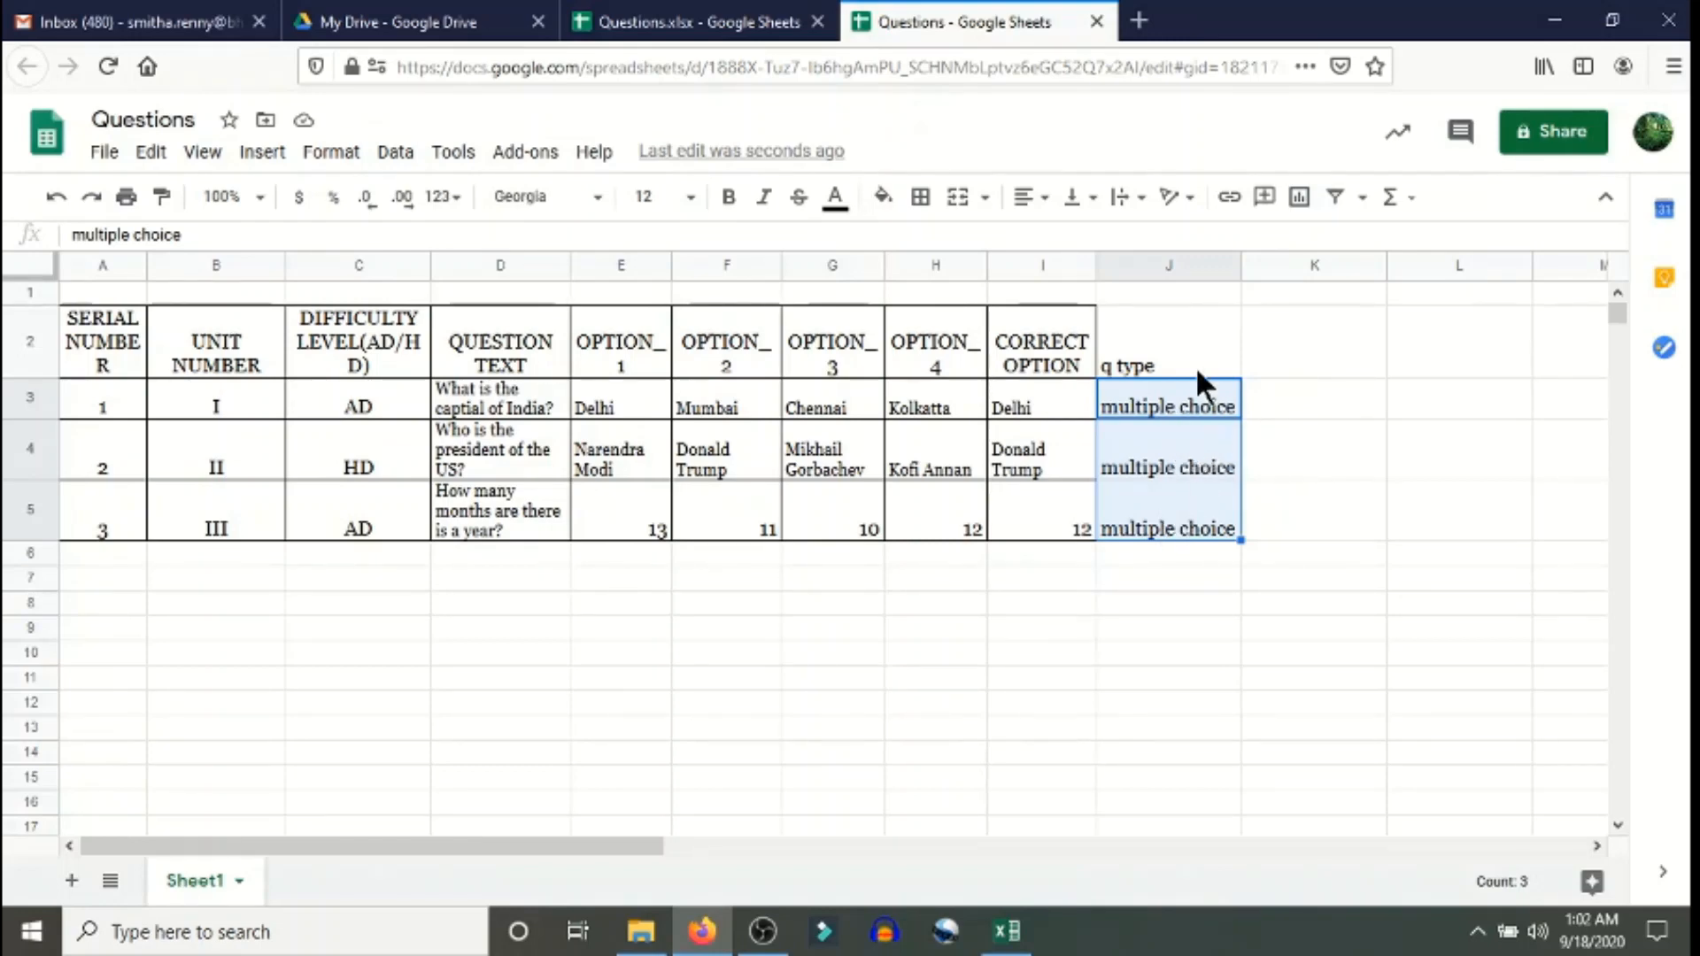
# - Add a 'required' header in K2 and fill K3 to K5 with TRUE
pyautogui.click(1336, 329)
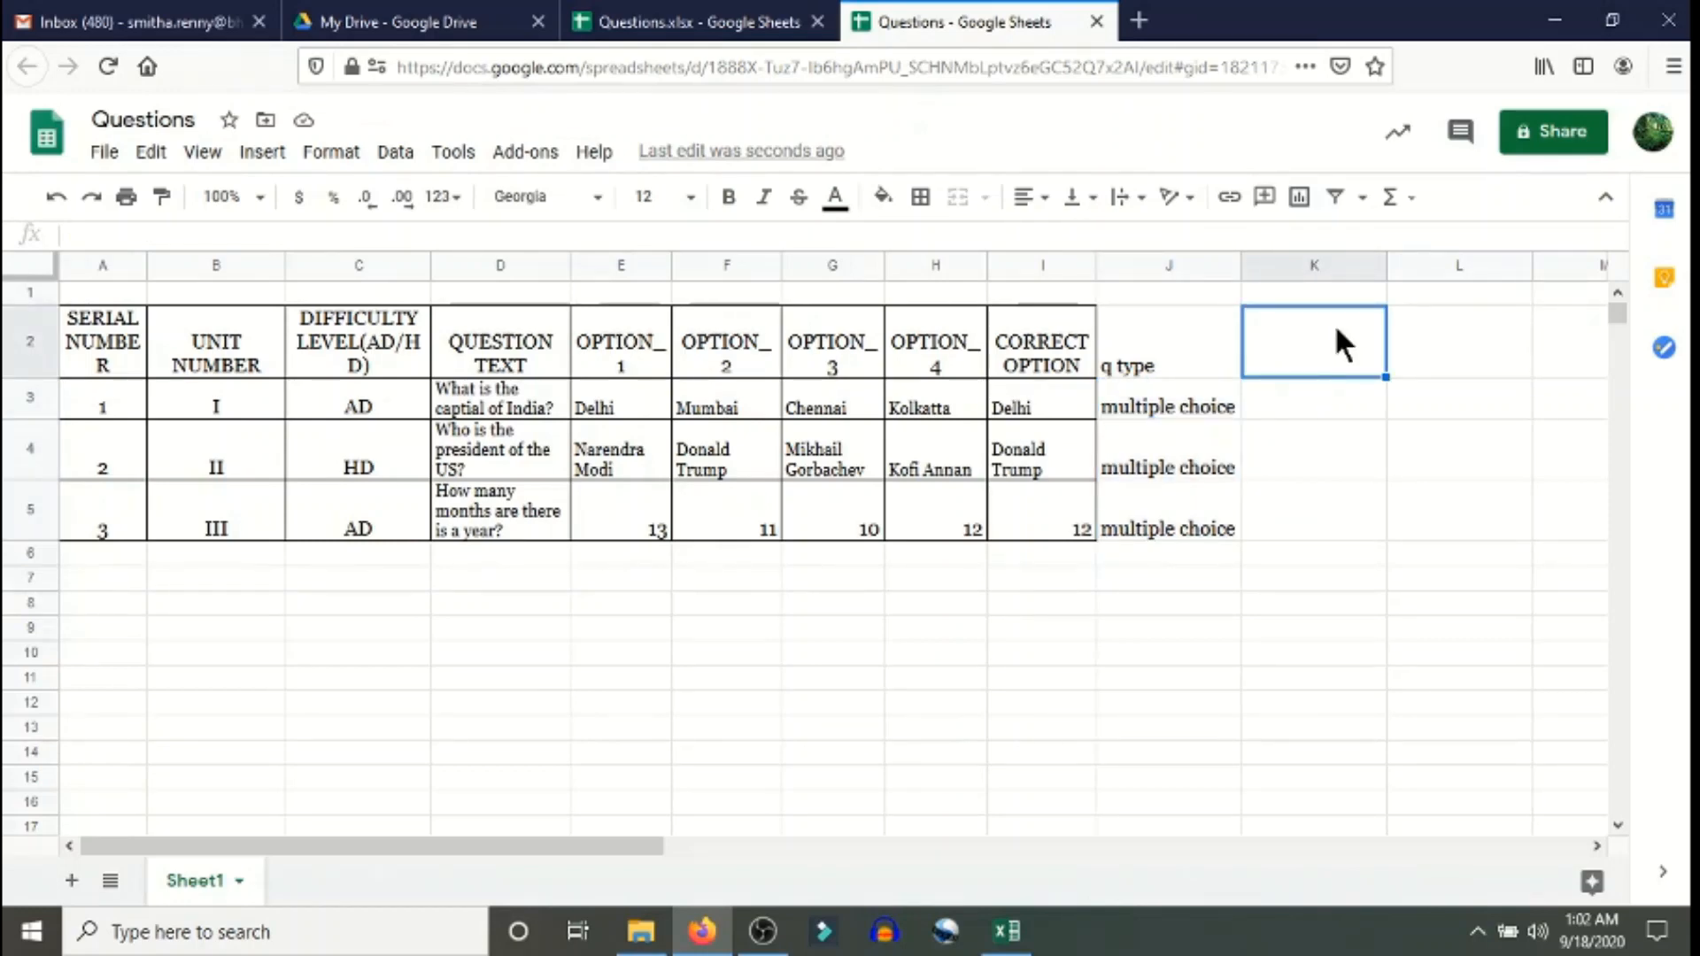
pyautogui.write('required')
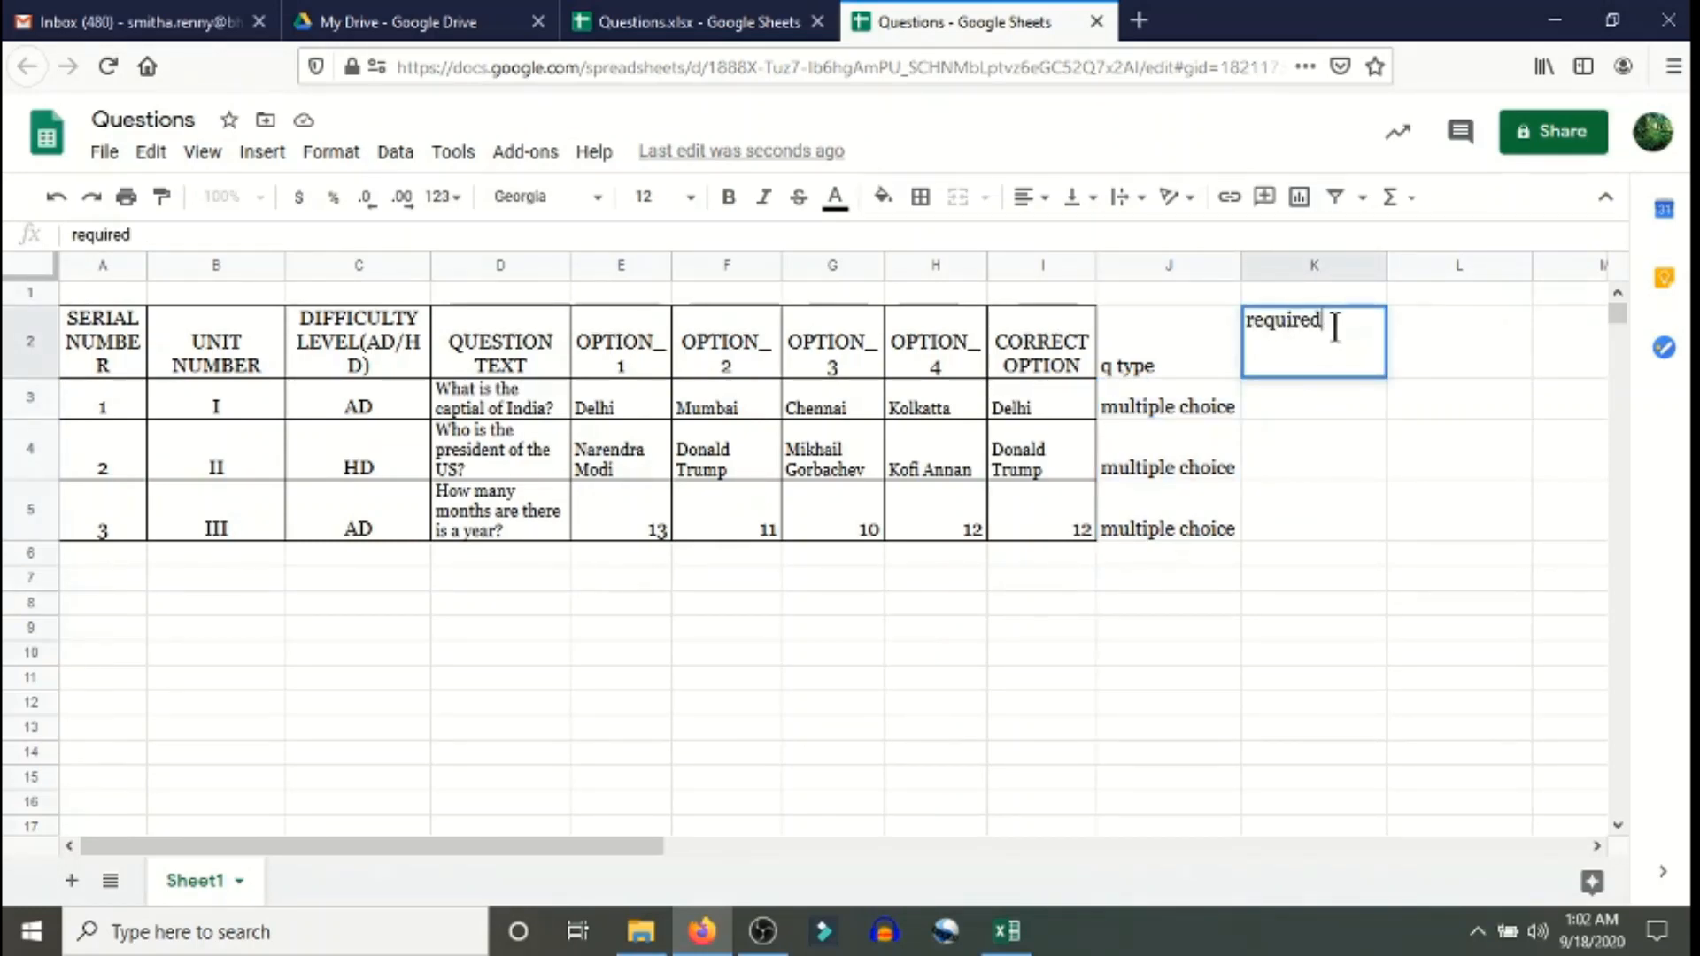
pyautogui.press('Return')
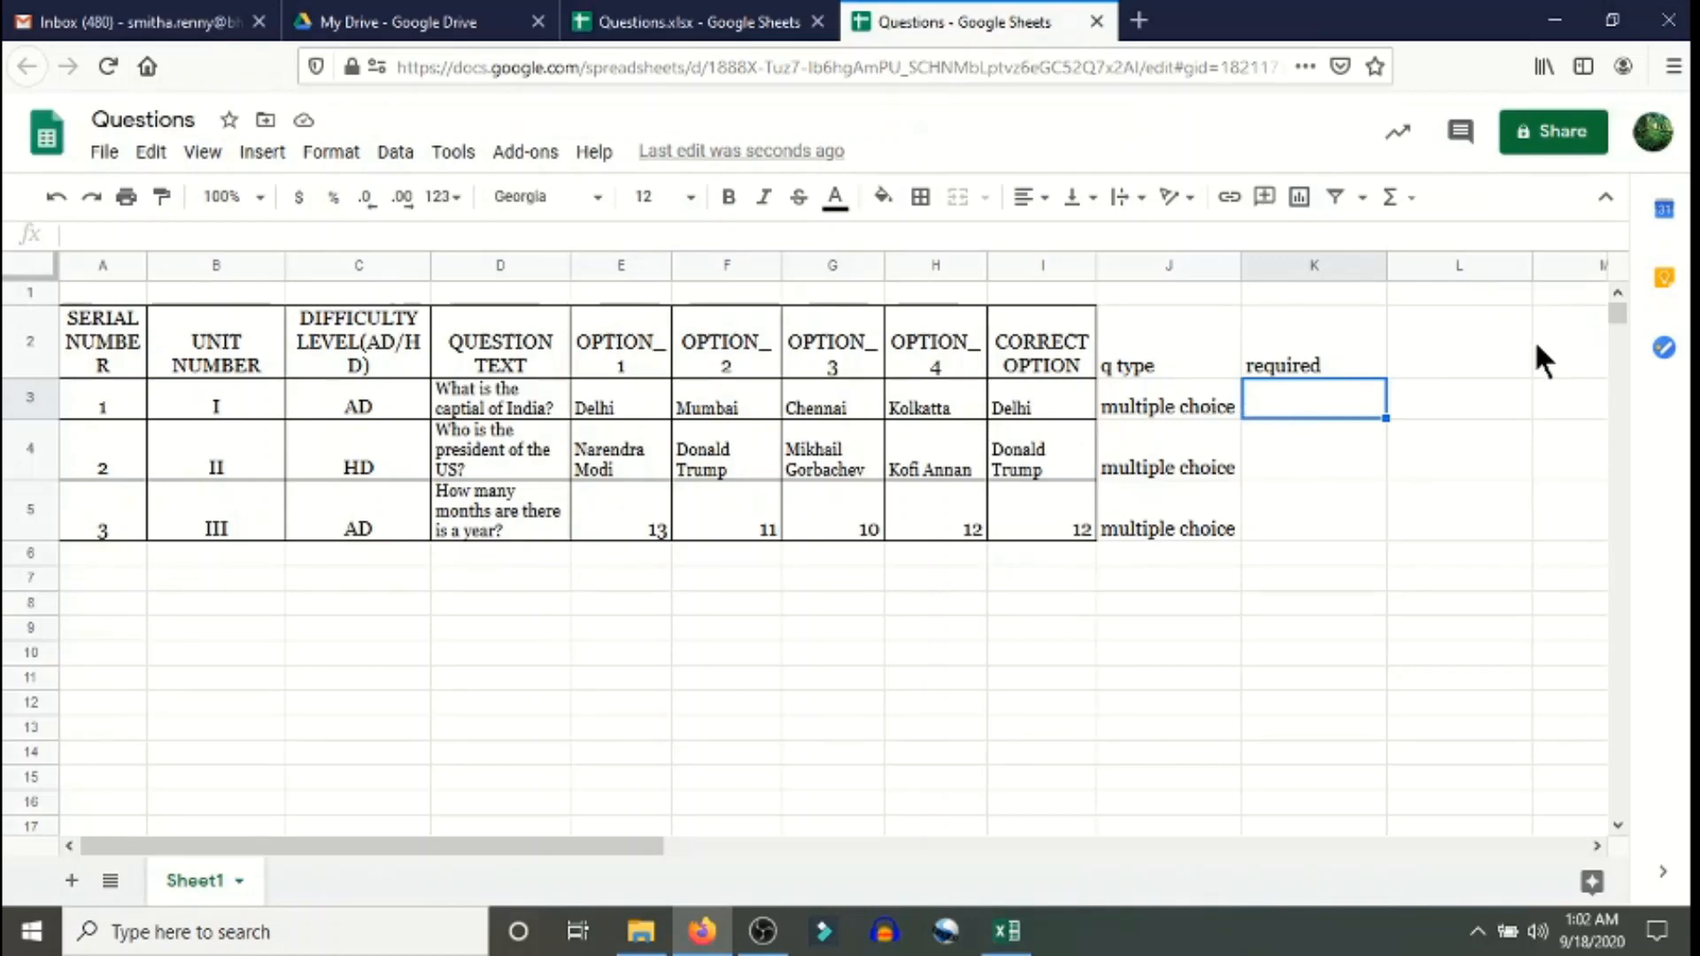
pyautogui.write('true')
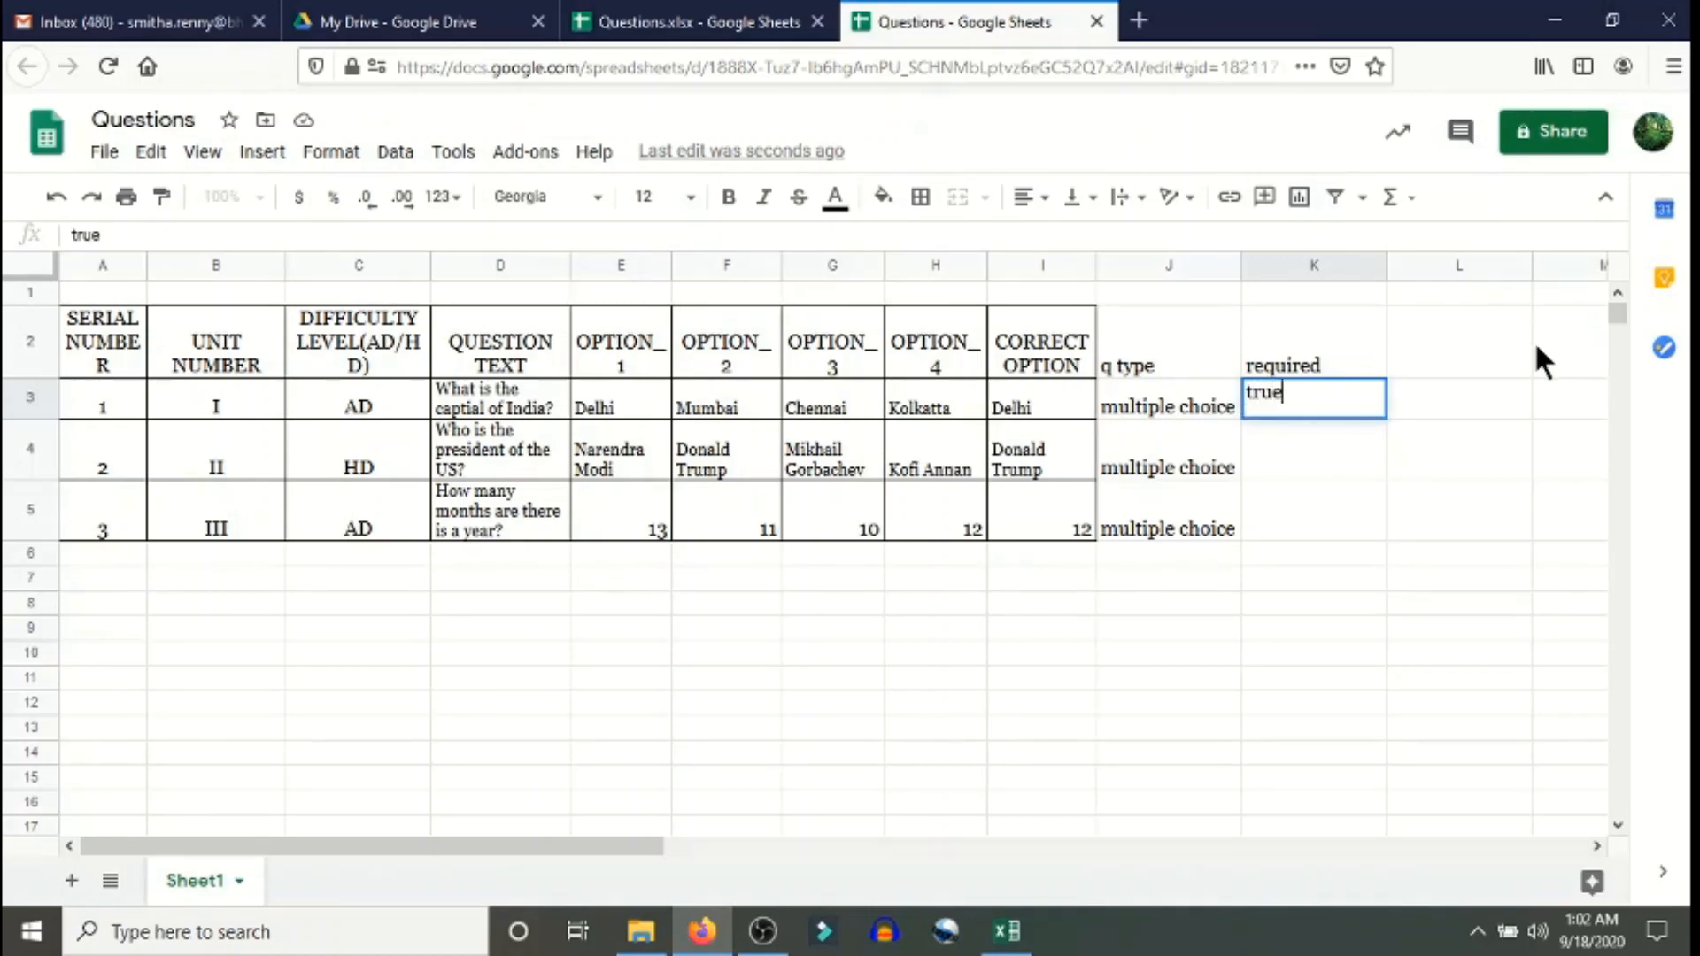
pyautogui.press('Return')
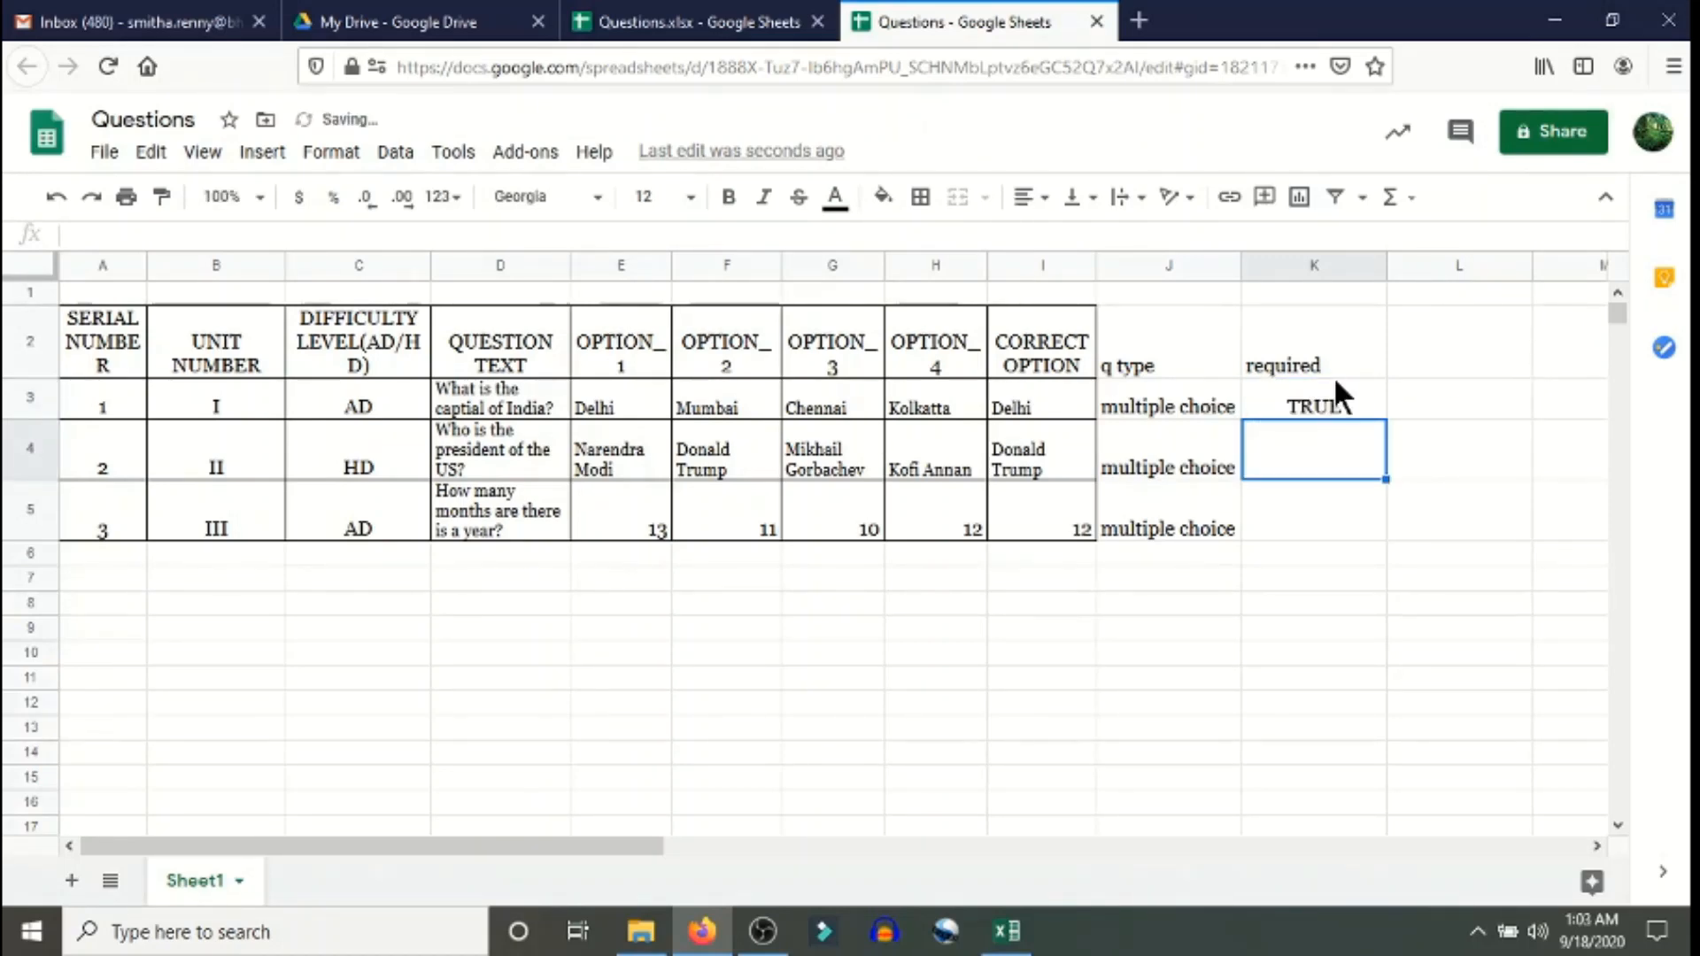
pyautogui.click(1320, 404)
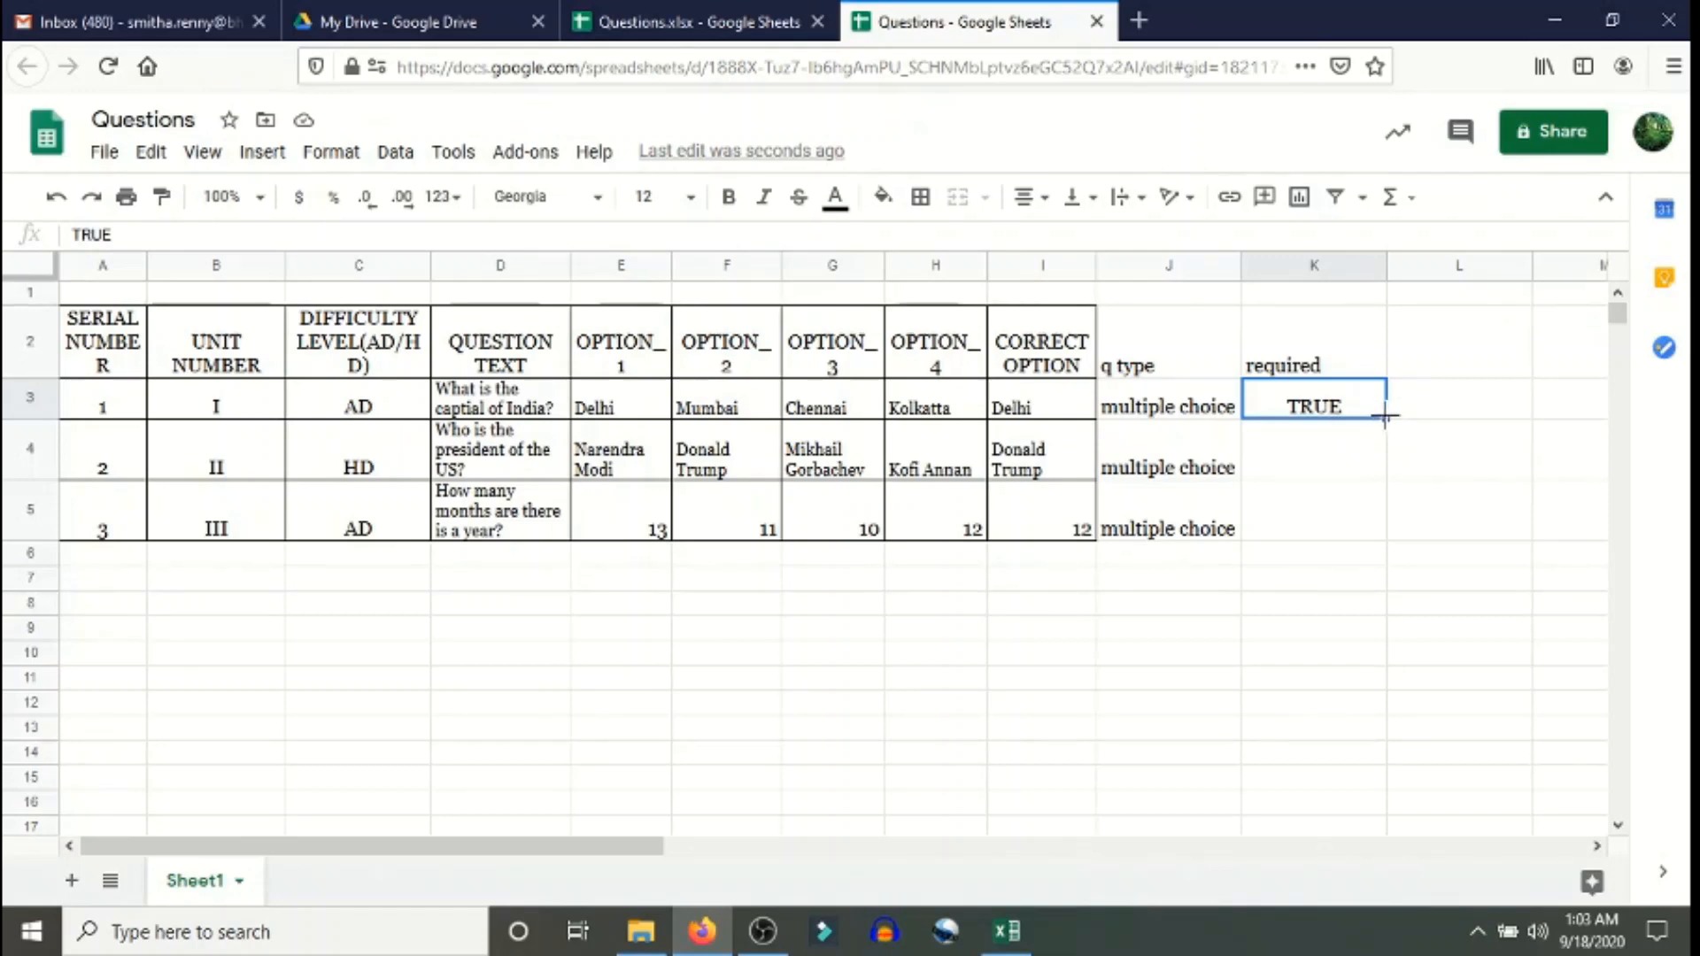
pyautogui.moveTo(1384, 413); pyautogui.dragTo(1368, 515)
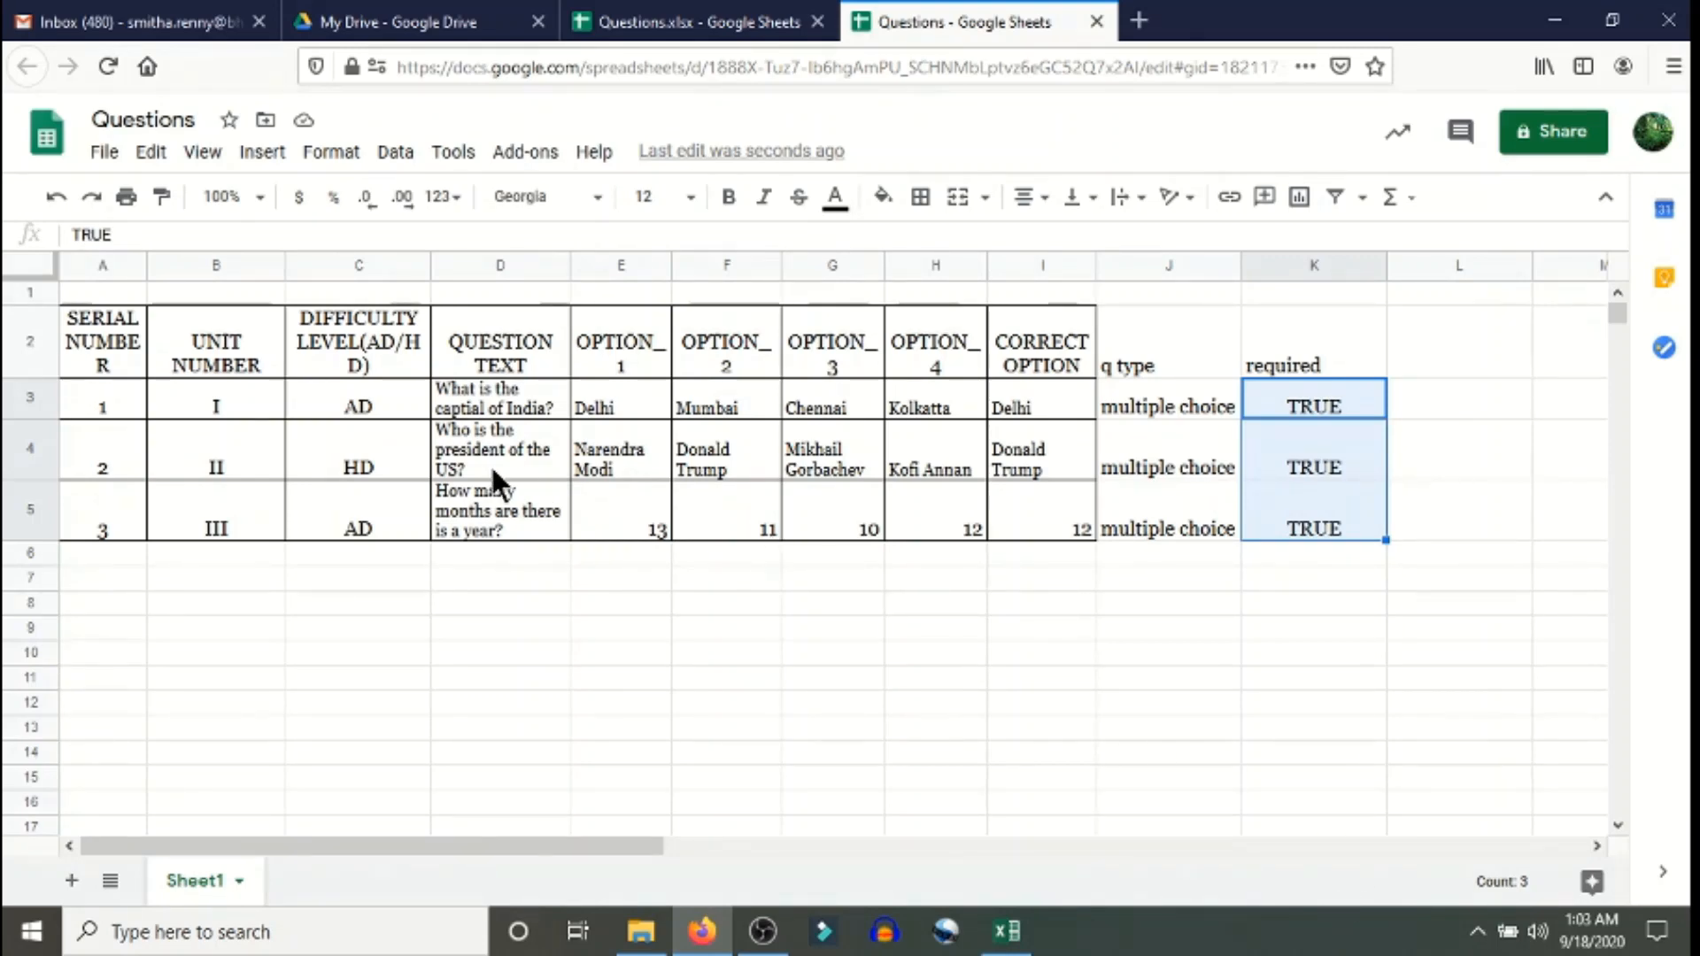
# - Overwrite the difficulty codes in C3 to C5 with 1, 2 and 1
pyautogui.click(373, 401)
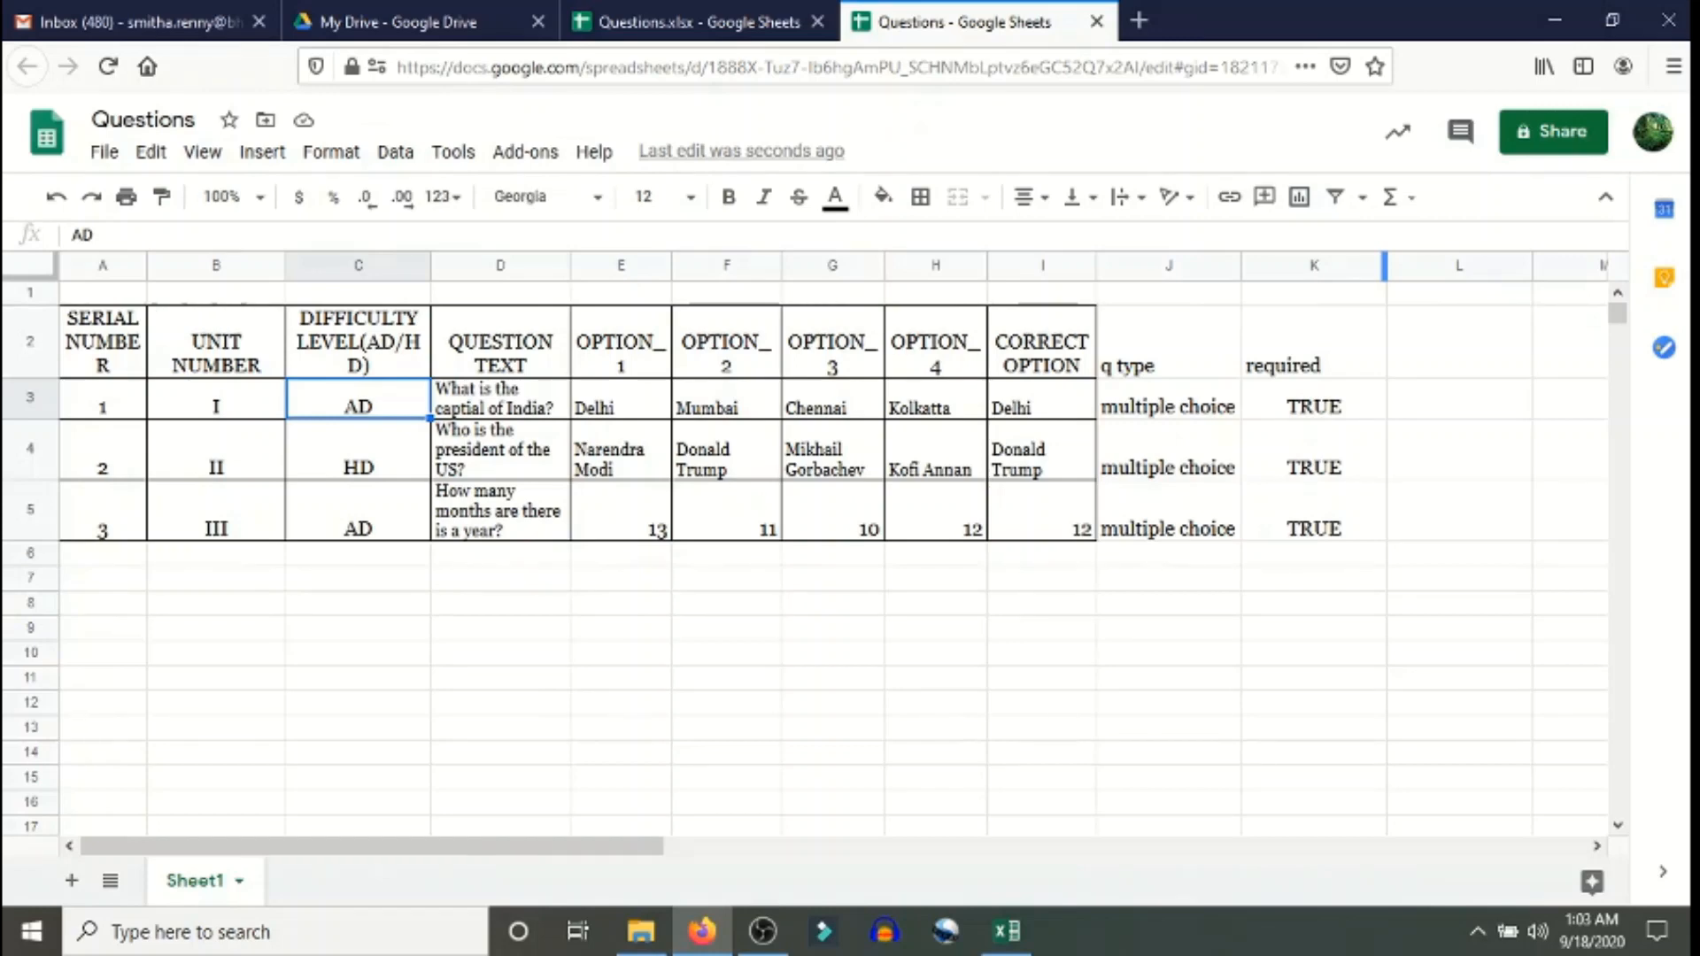
pyautogui.write('1')
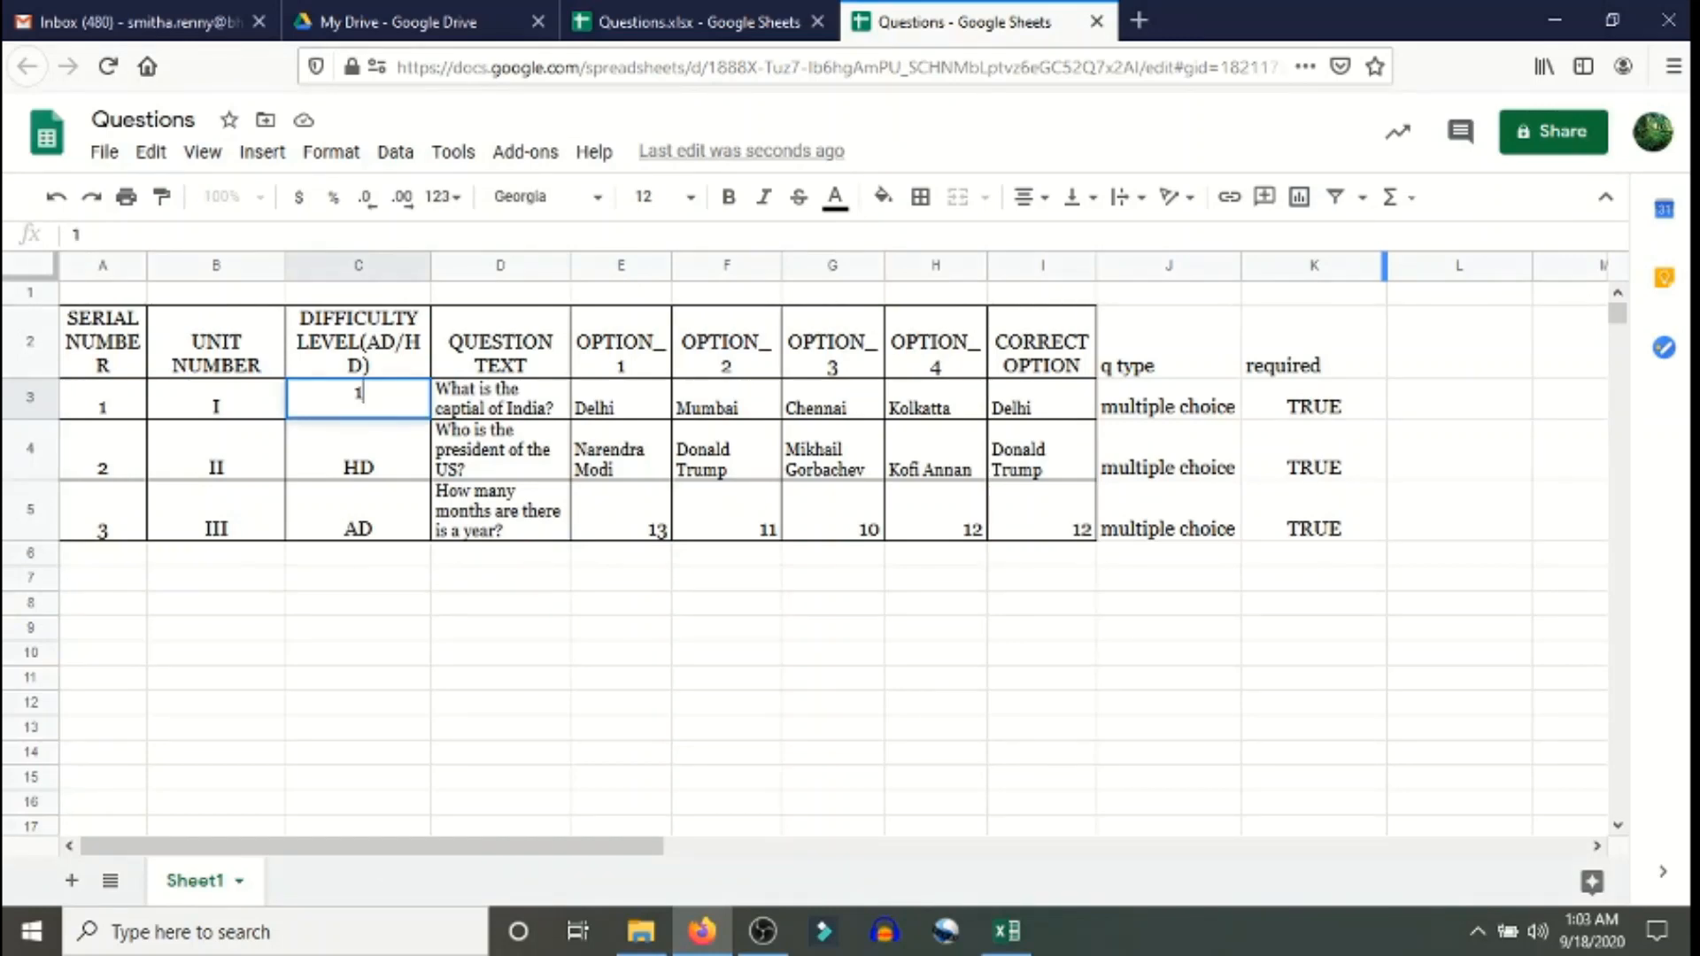
pyautogui.press('Return')
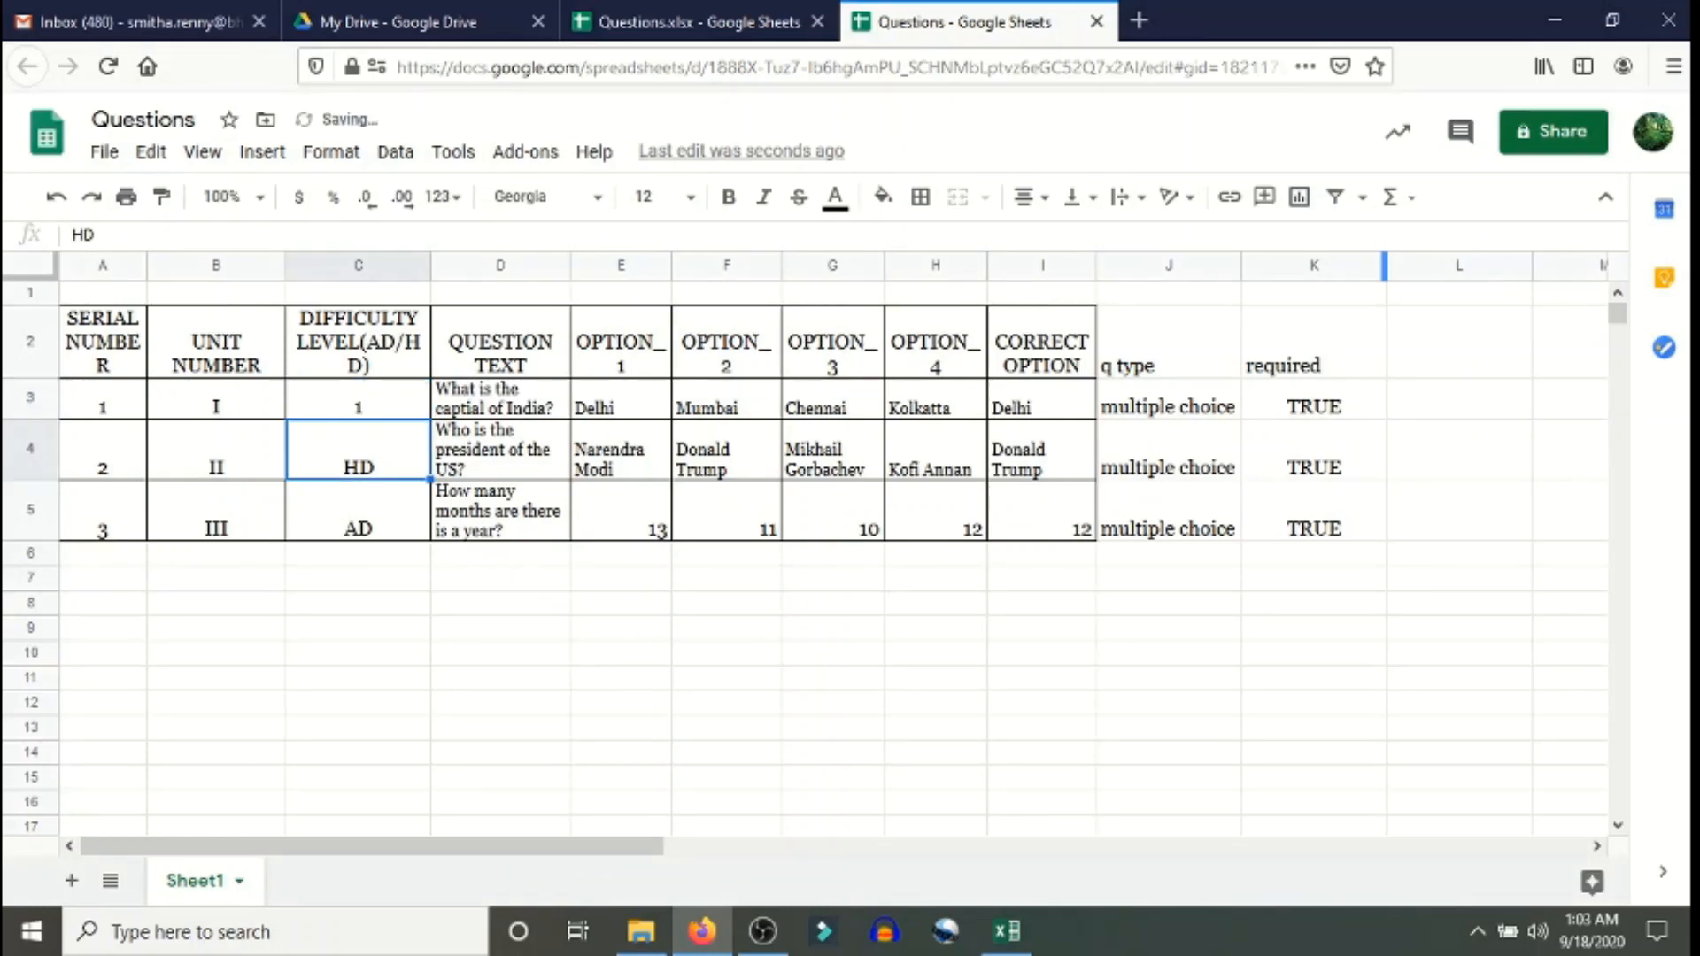
pyautogui.write('2')
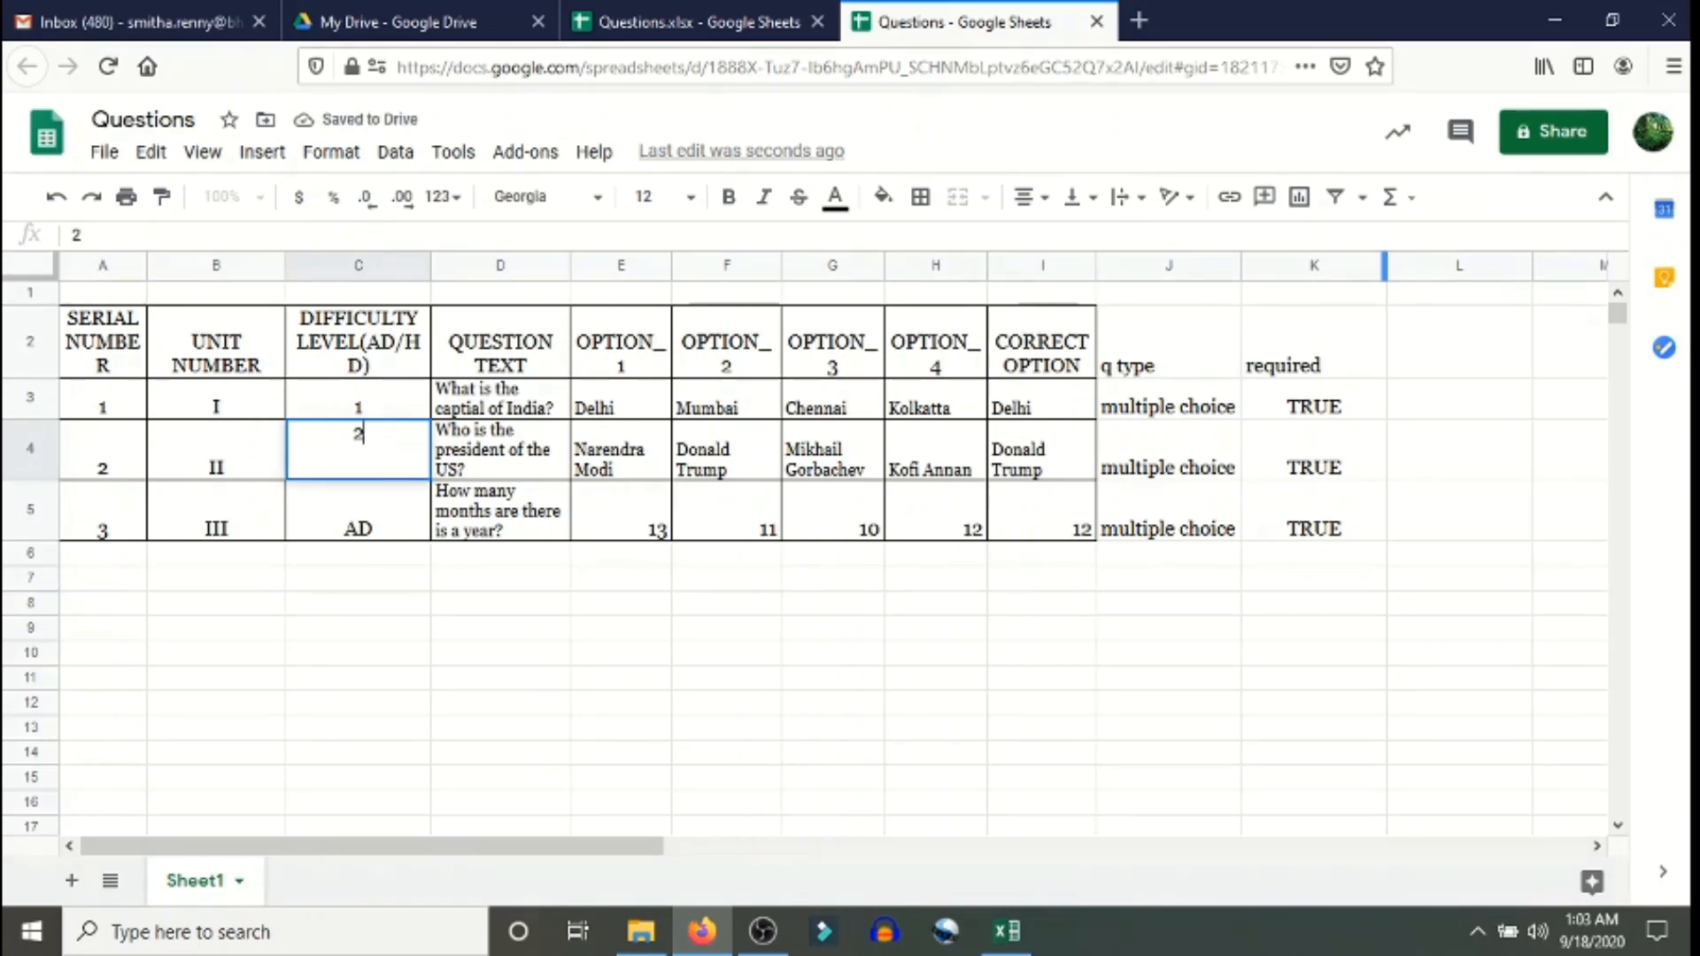
pyautogui.press('Return')
pyautogui.write('1')
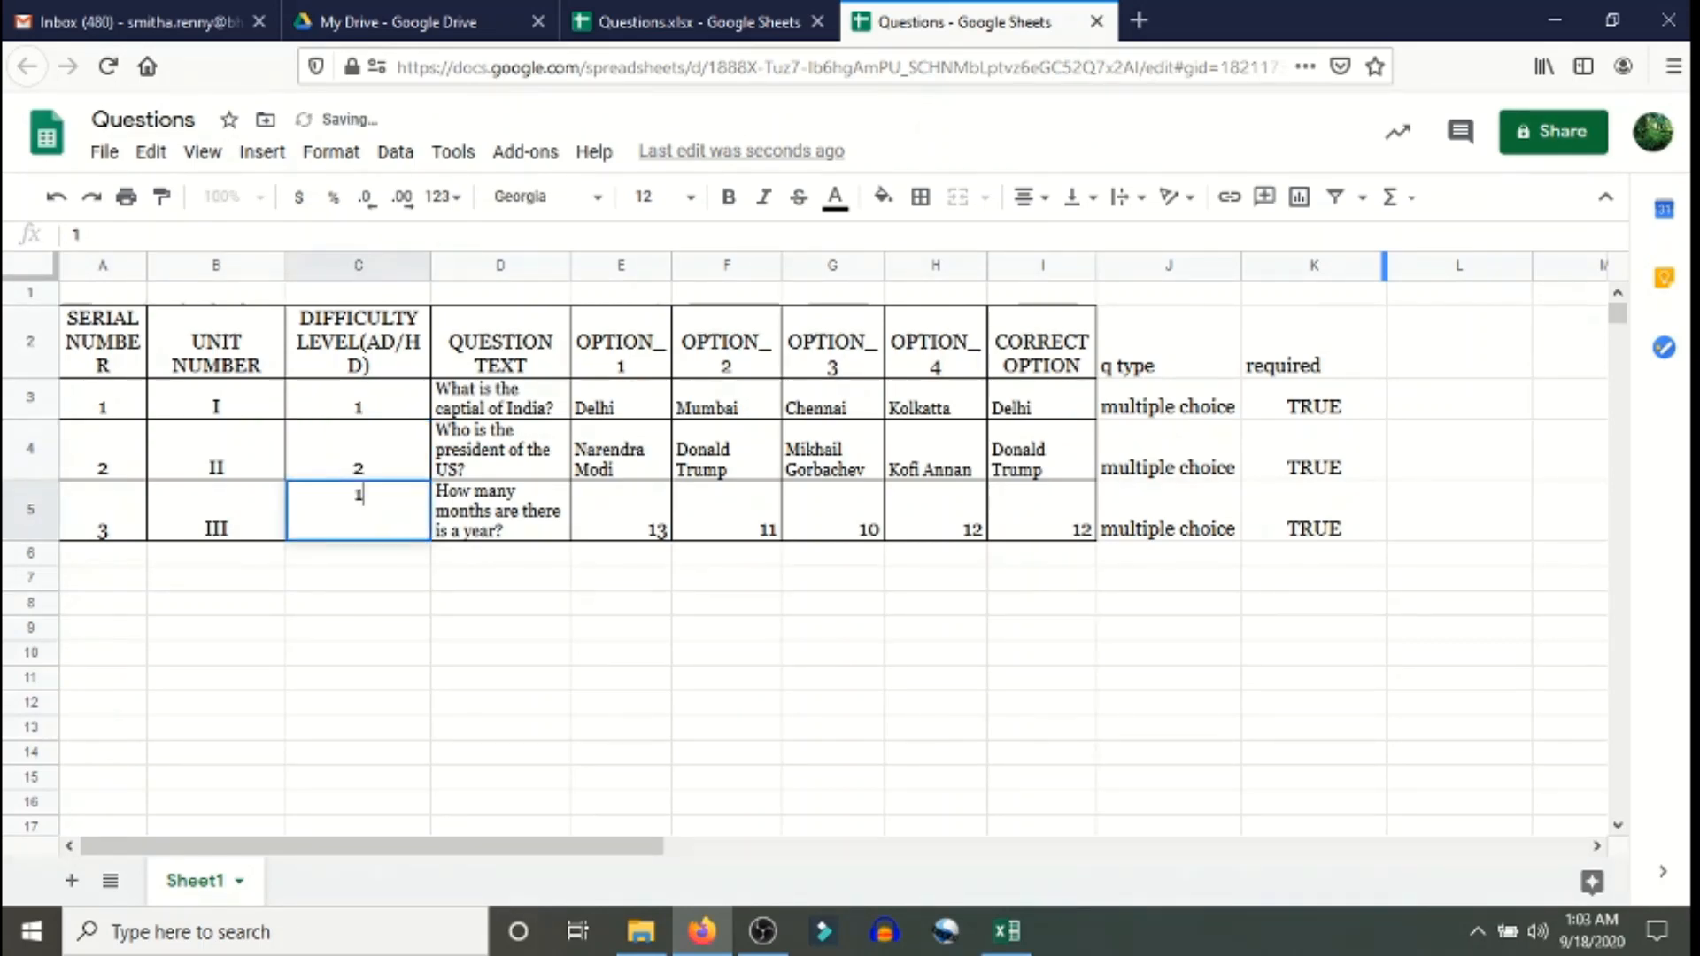
pyautogui.press('Return')
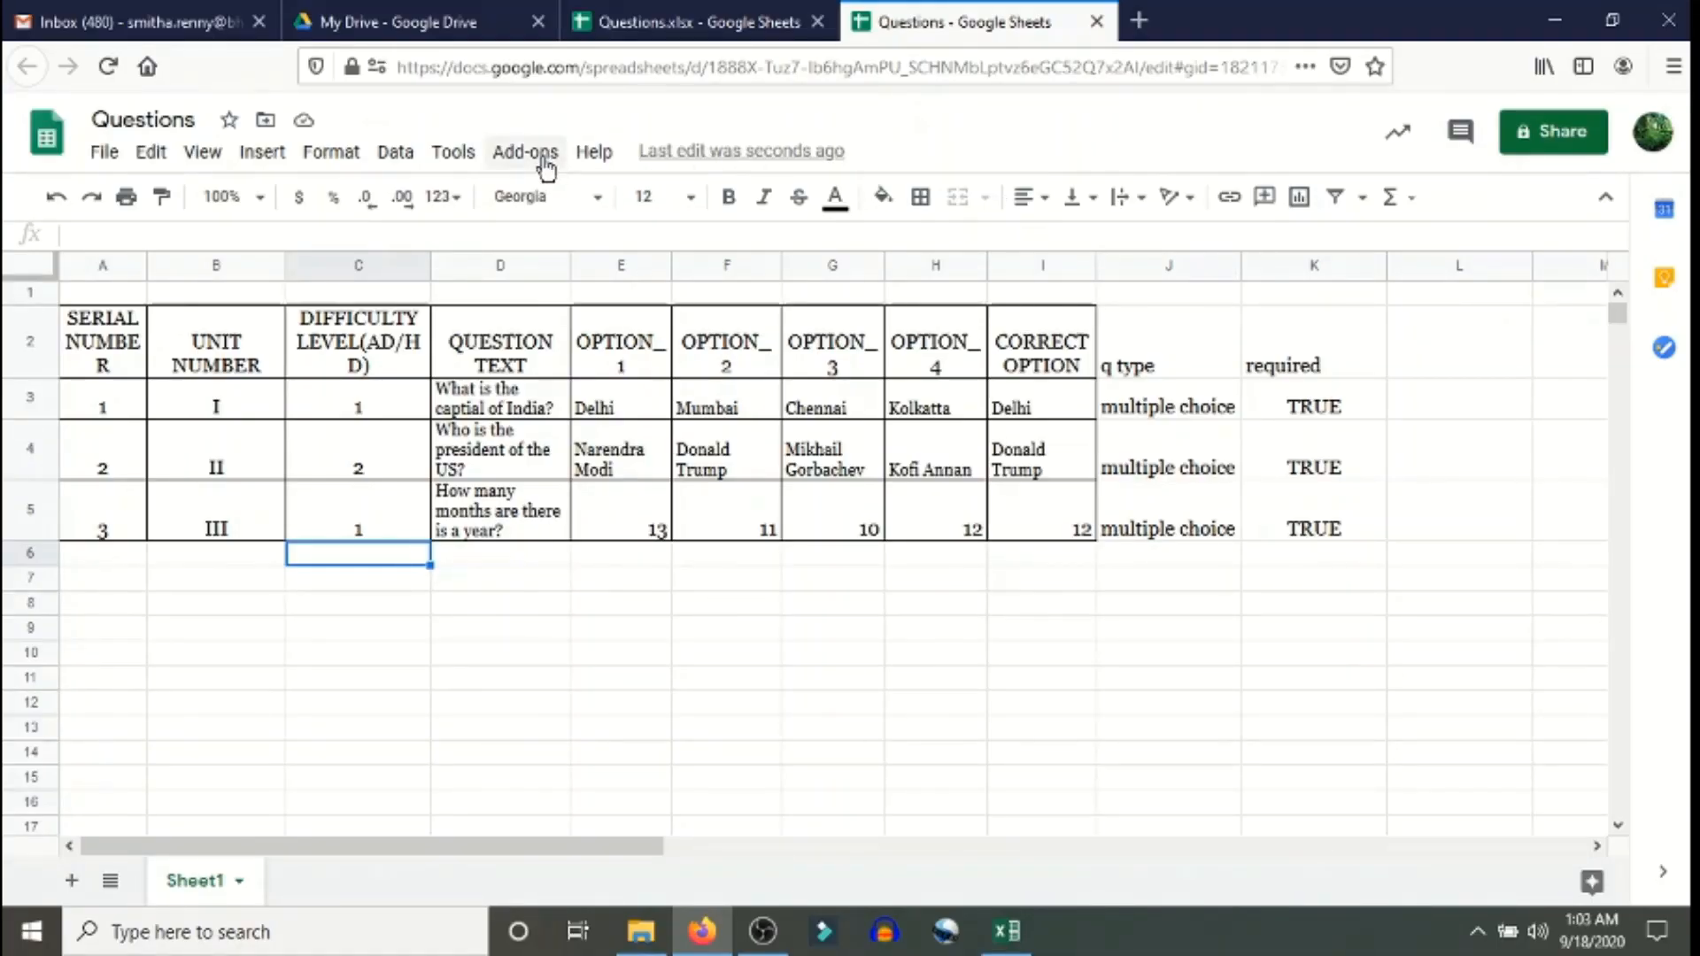
# - Search Add-ons > Get add-ons for 'form builder' and choose the Form Builder for Sheets suggestion
pyautogui.click(544, 158)
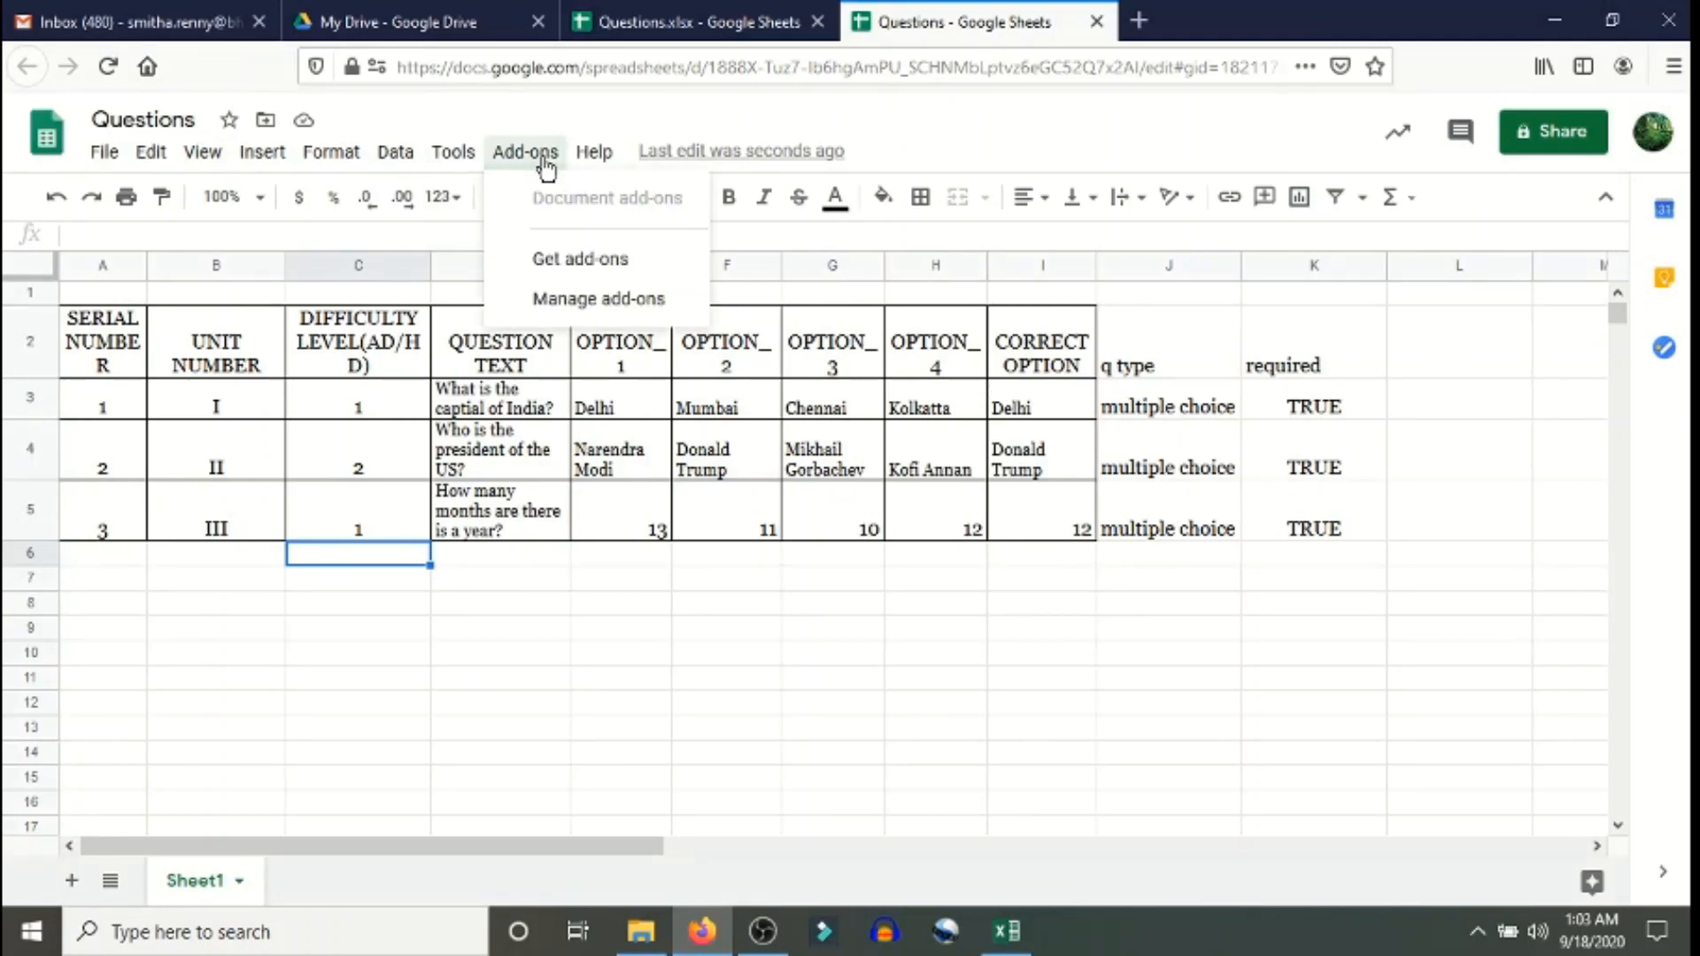
pyautogui.click(548, 258)
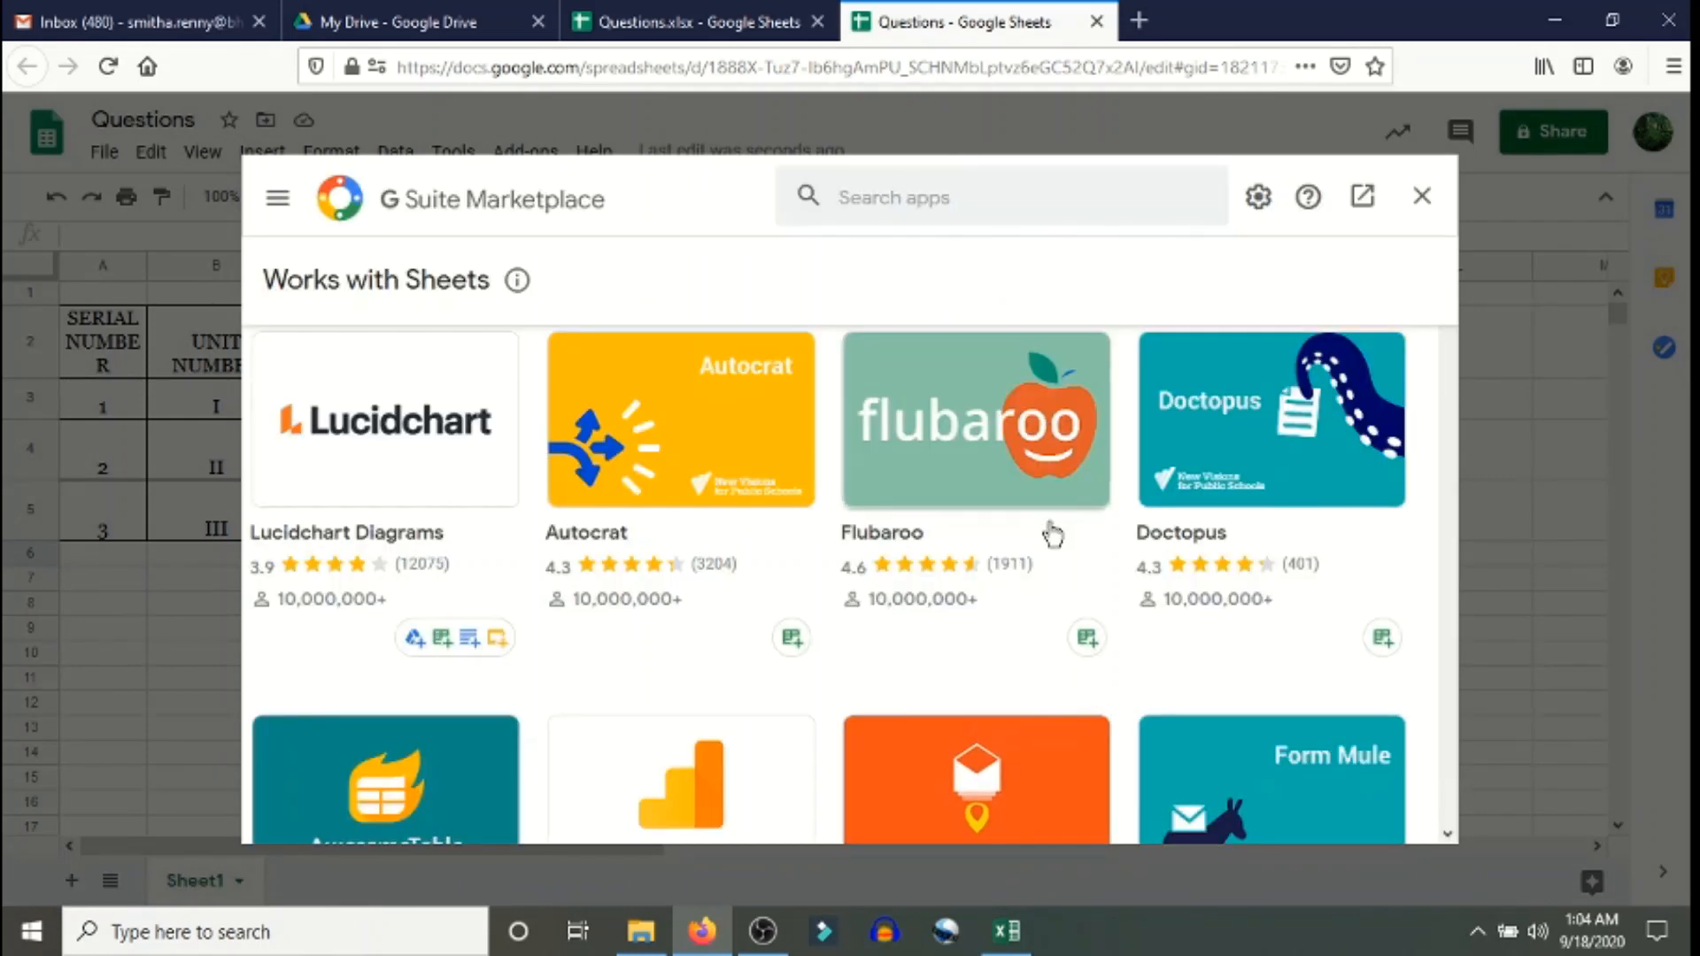
pyautogui.click(1043, 197)
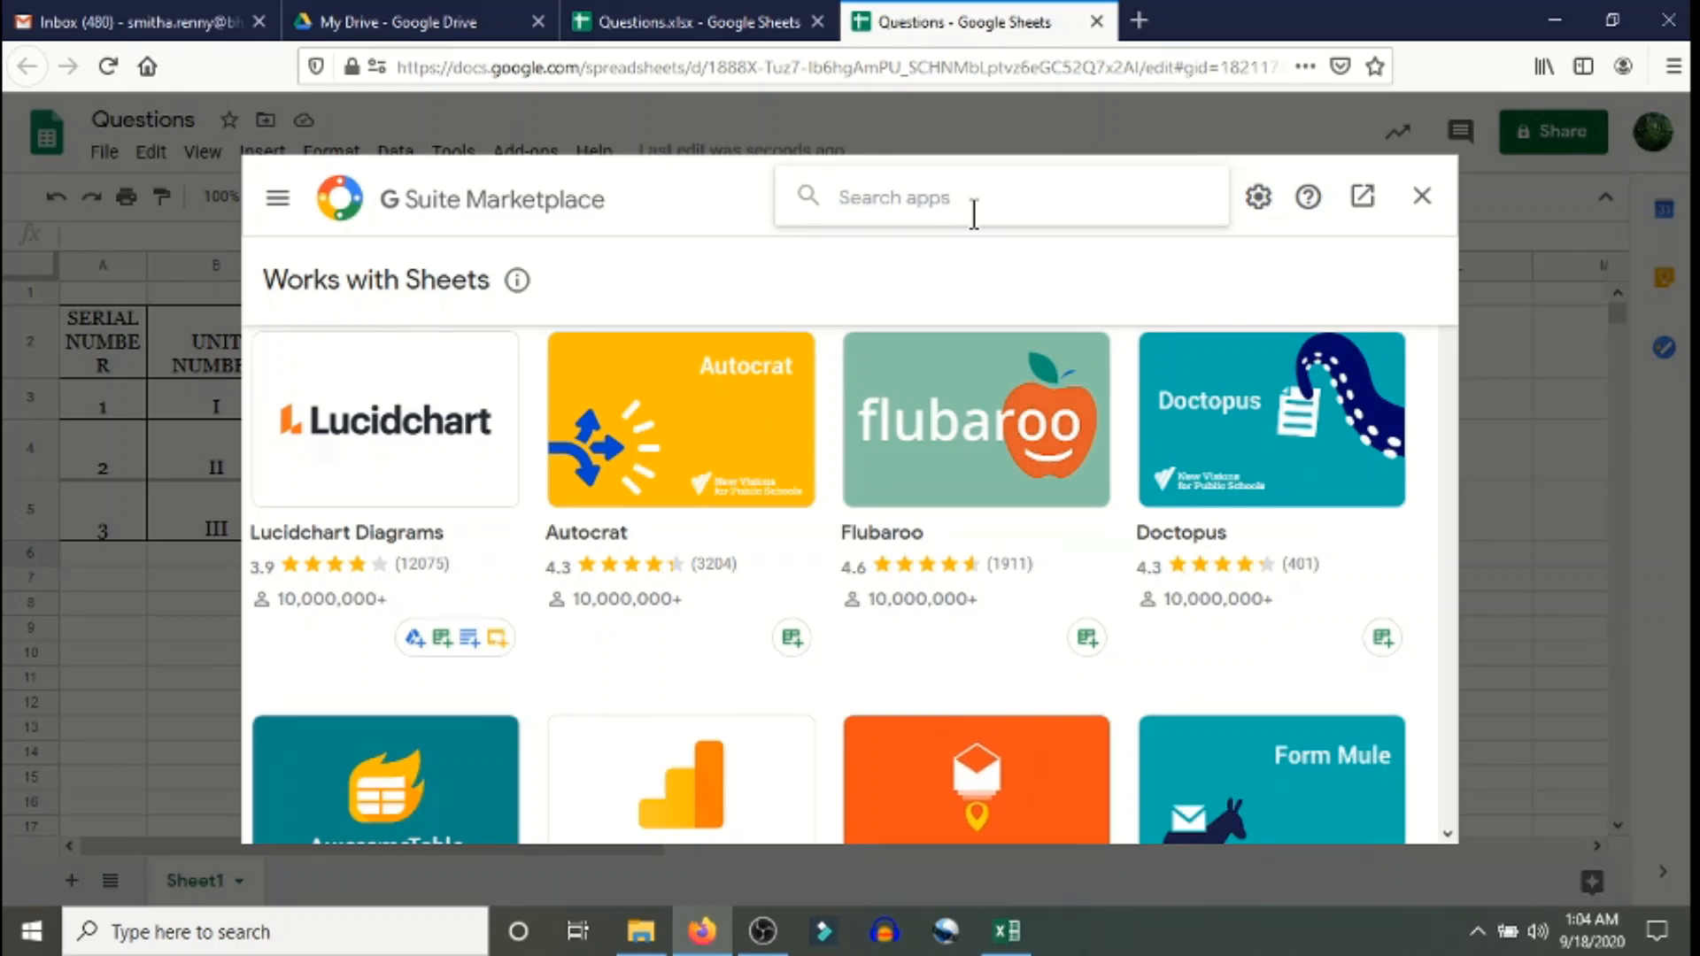
pyautogui.write('f')
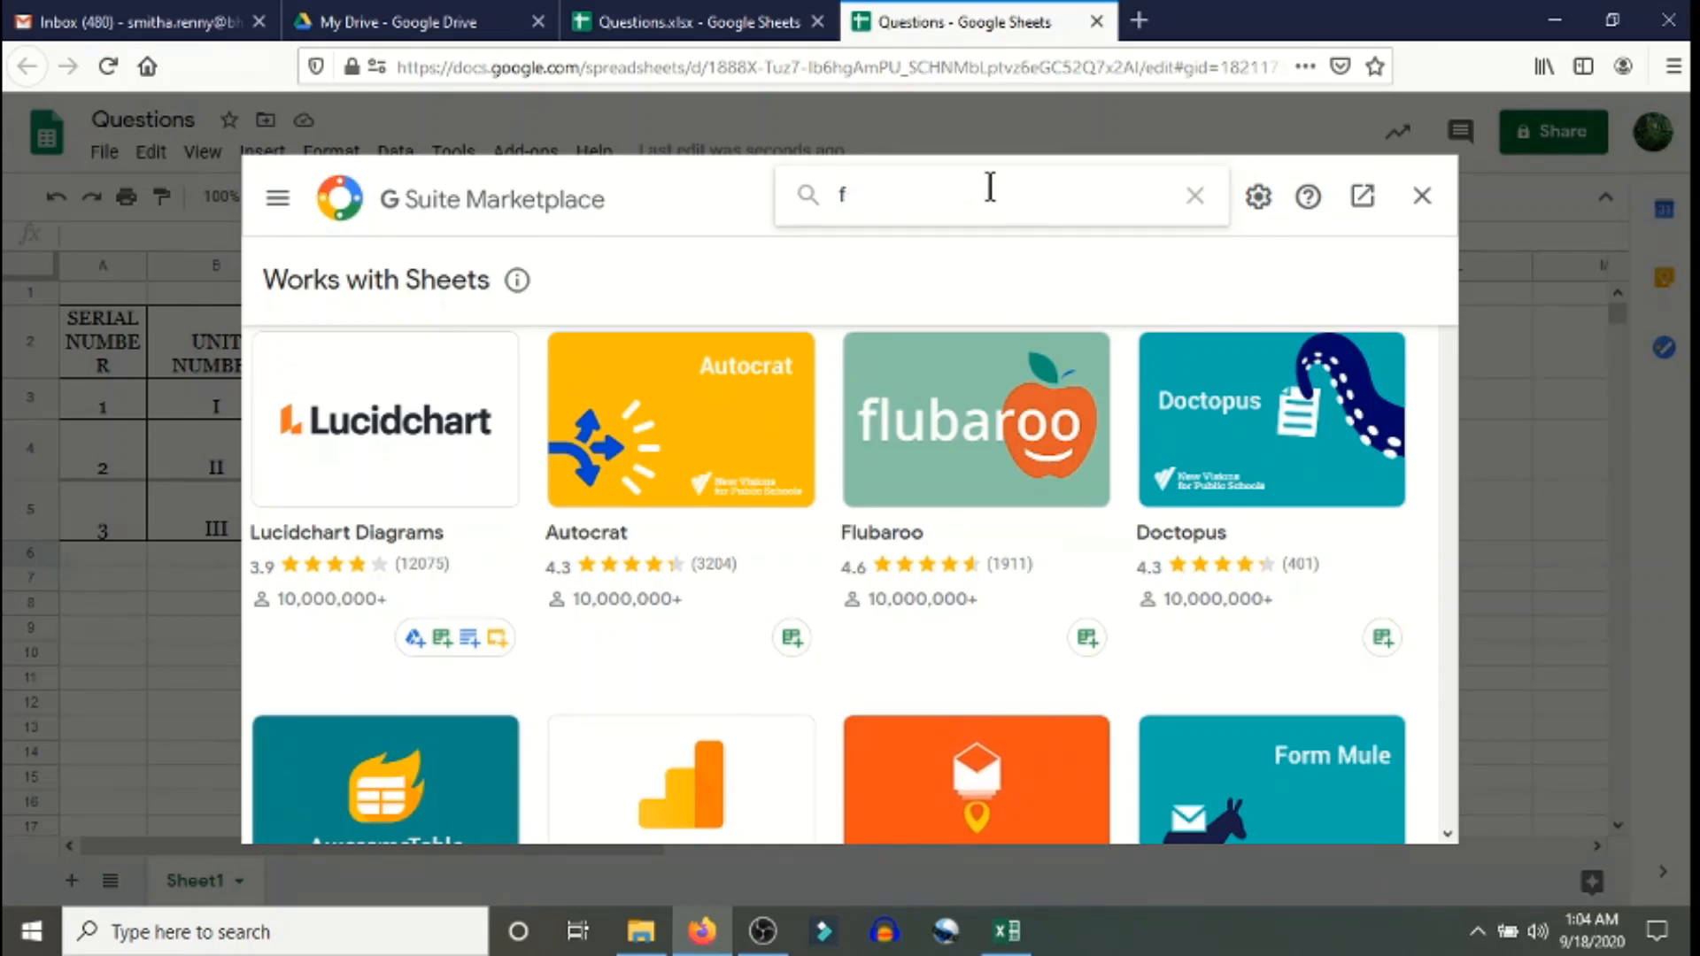
pyautogui.write('orm buil')
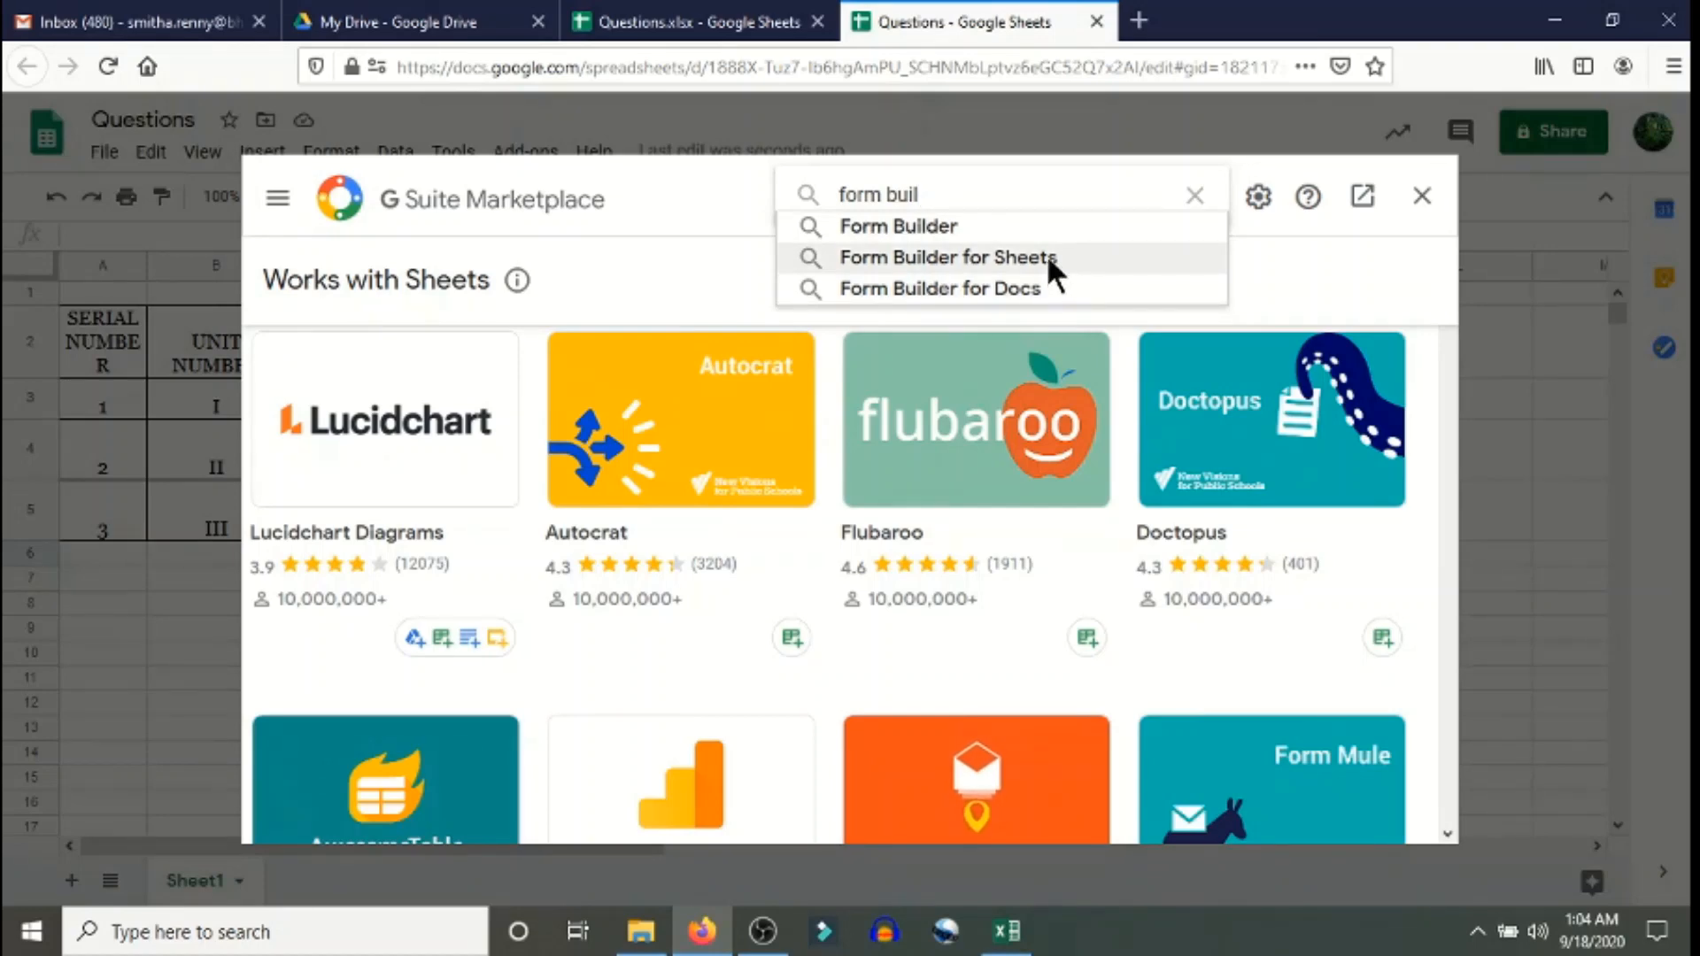
pyautogui.click(1048, 257)
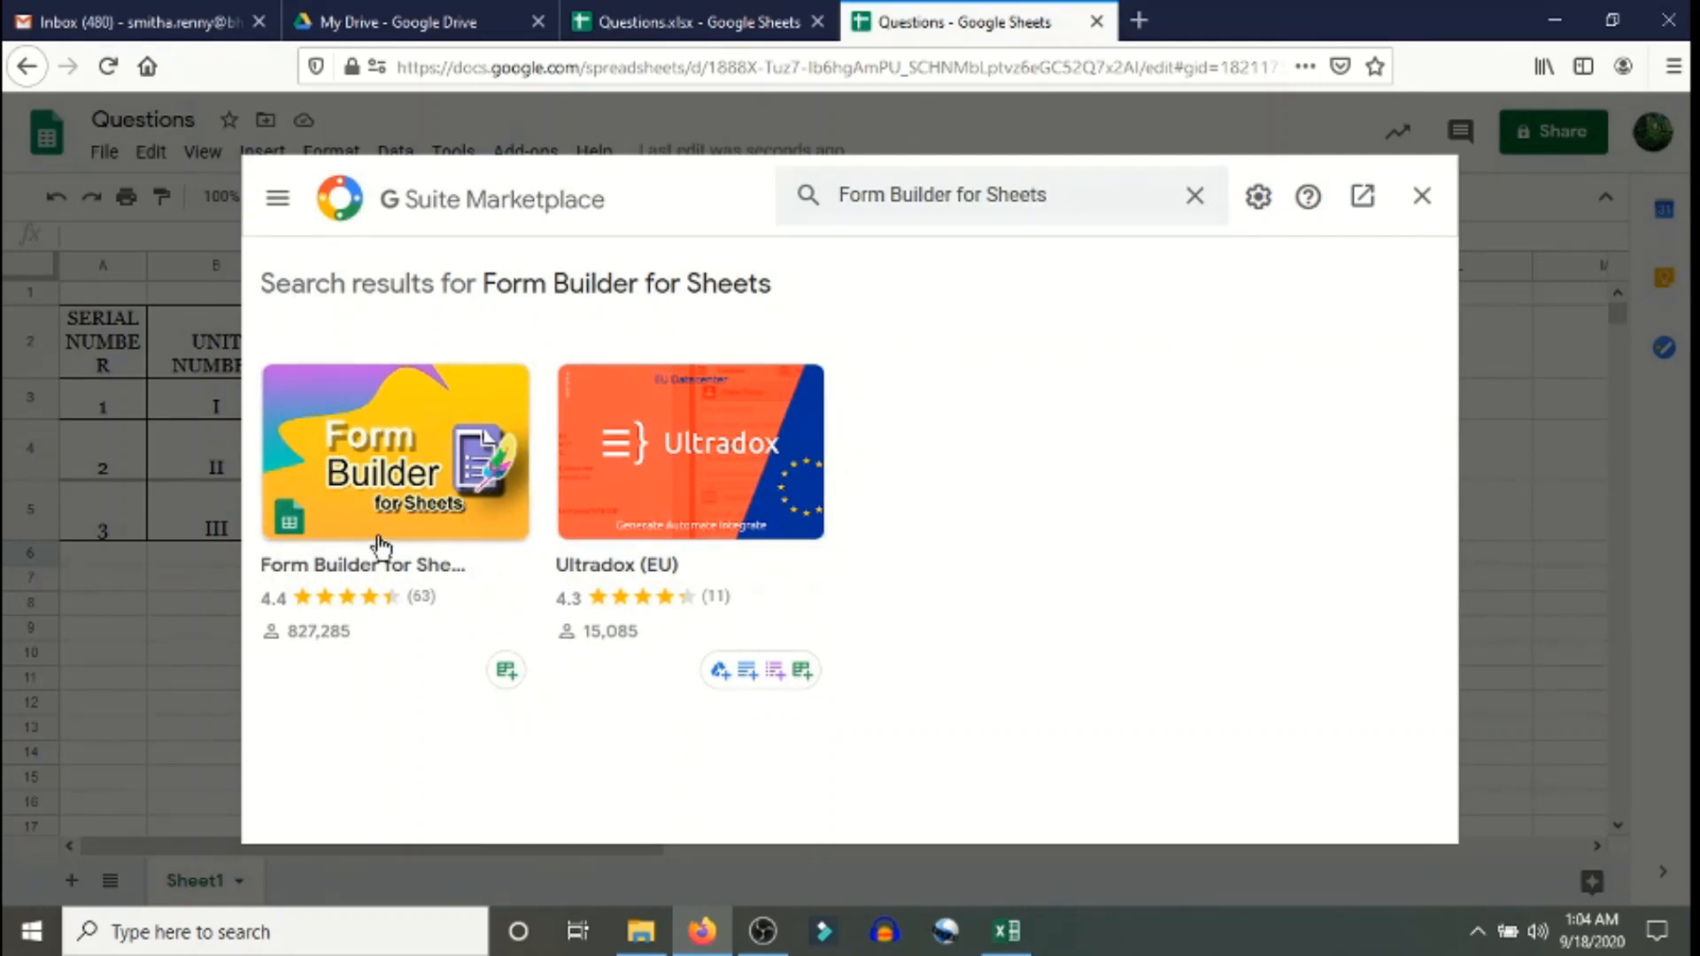
# - Open the Form Builder for Sheets card, install it and continue past the preparation dialog
pyautogui.click(377, 496)
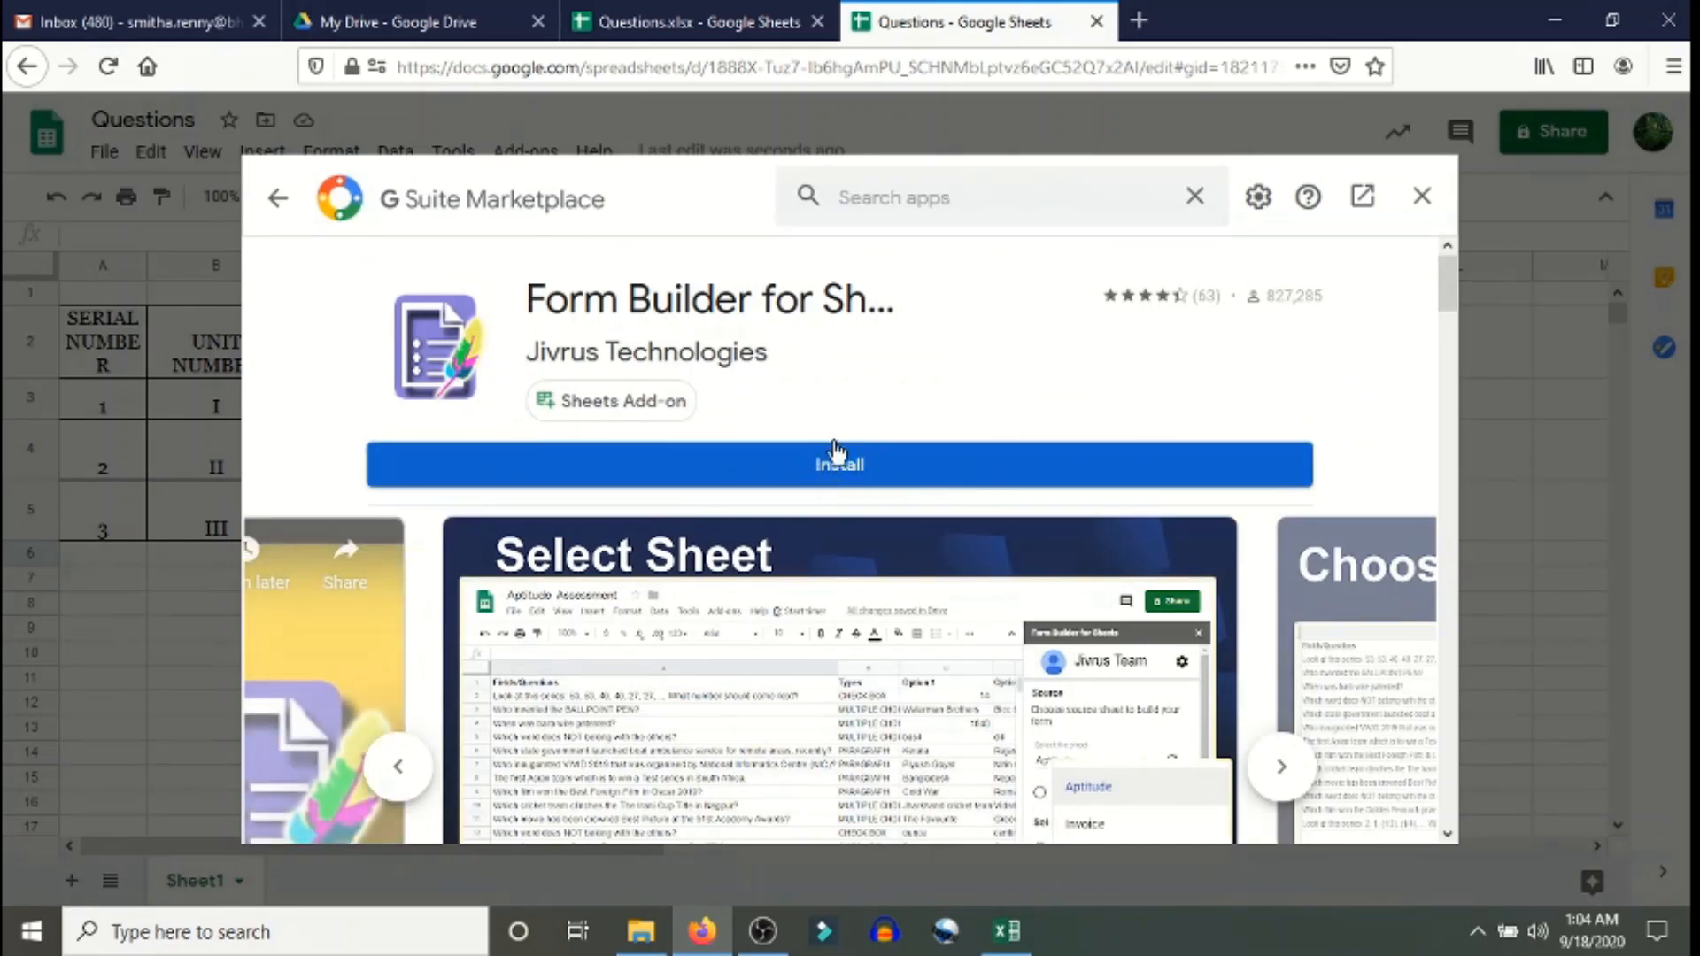
pyautogui.click(850, 469)
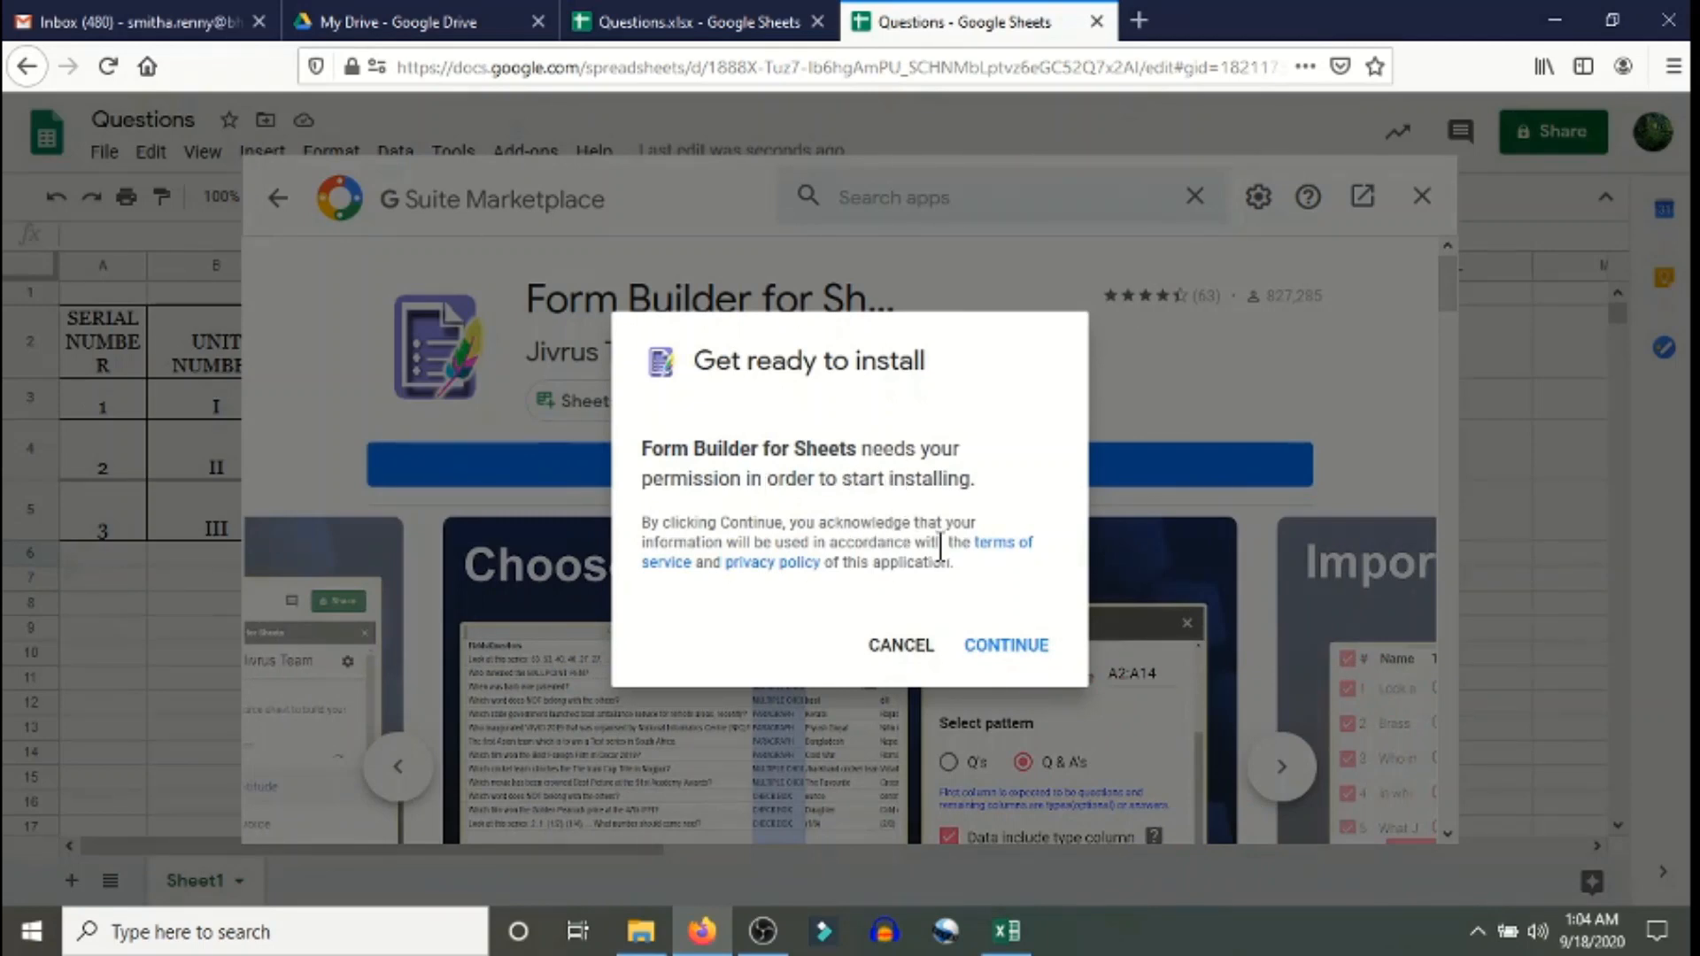
pyautogui.click(1009, 646)
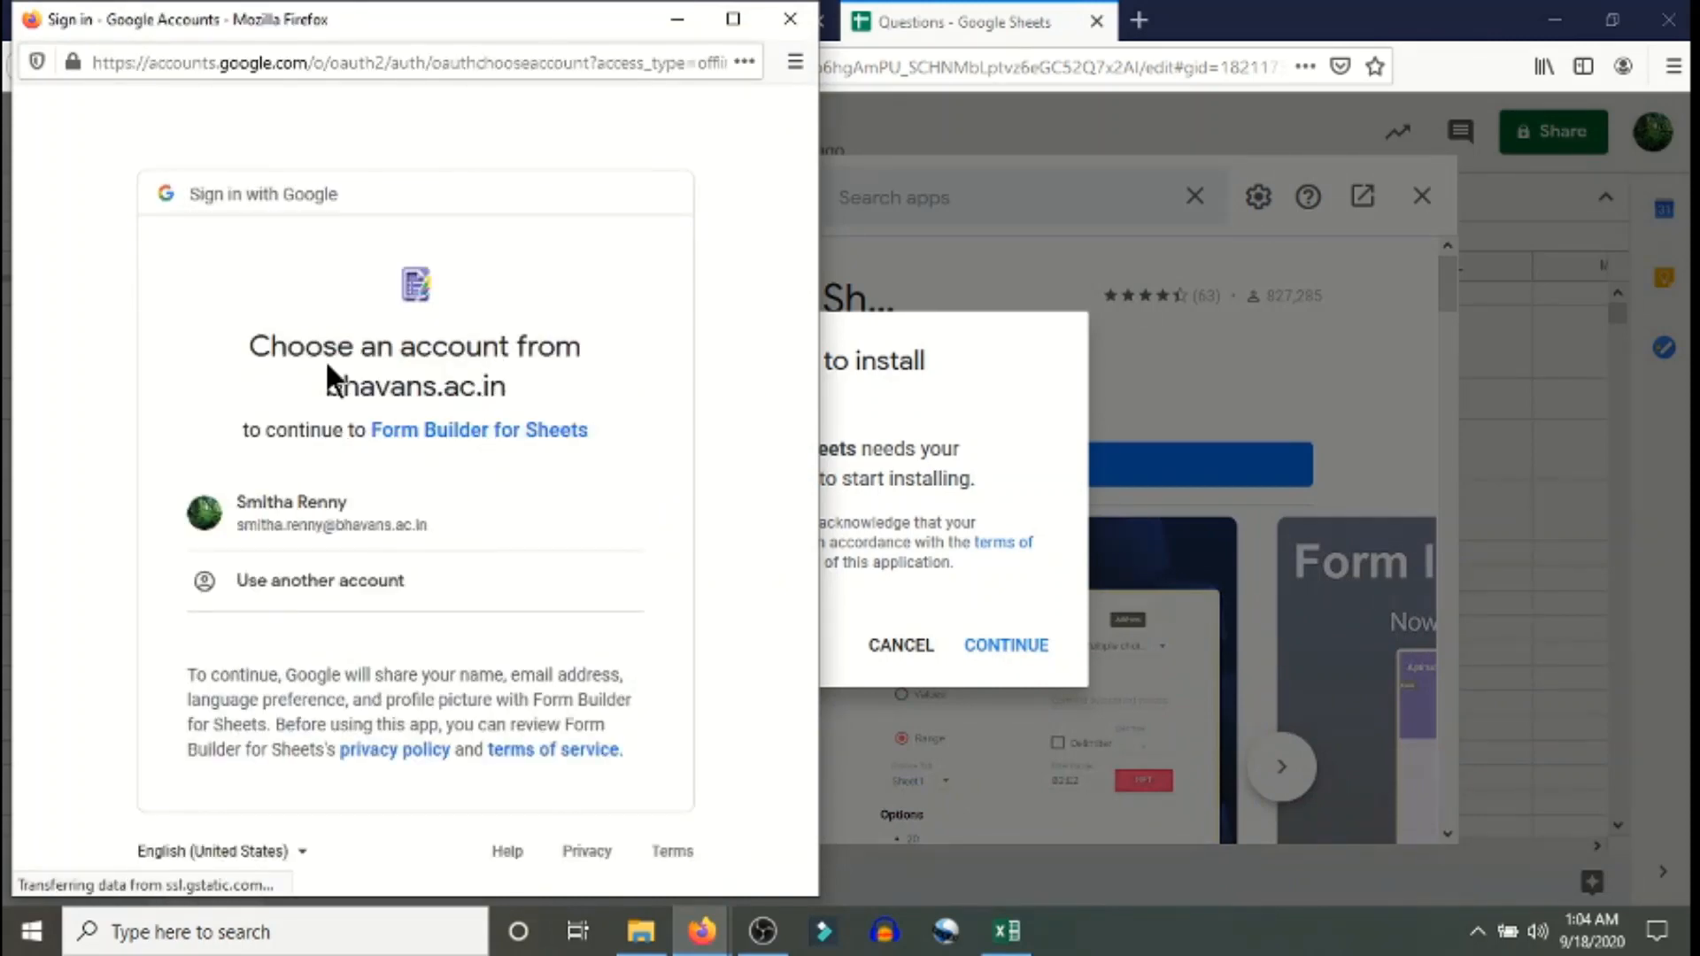
# - Choose the Google account and allow Form Builder for Sheets the requested access
pyautogui.click(293, 516)
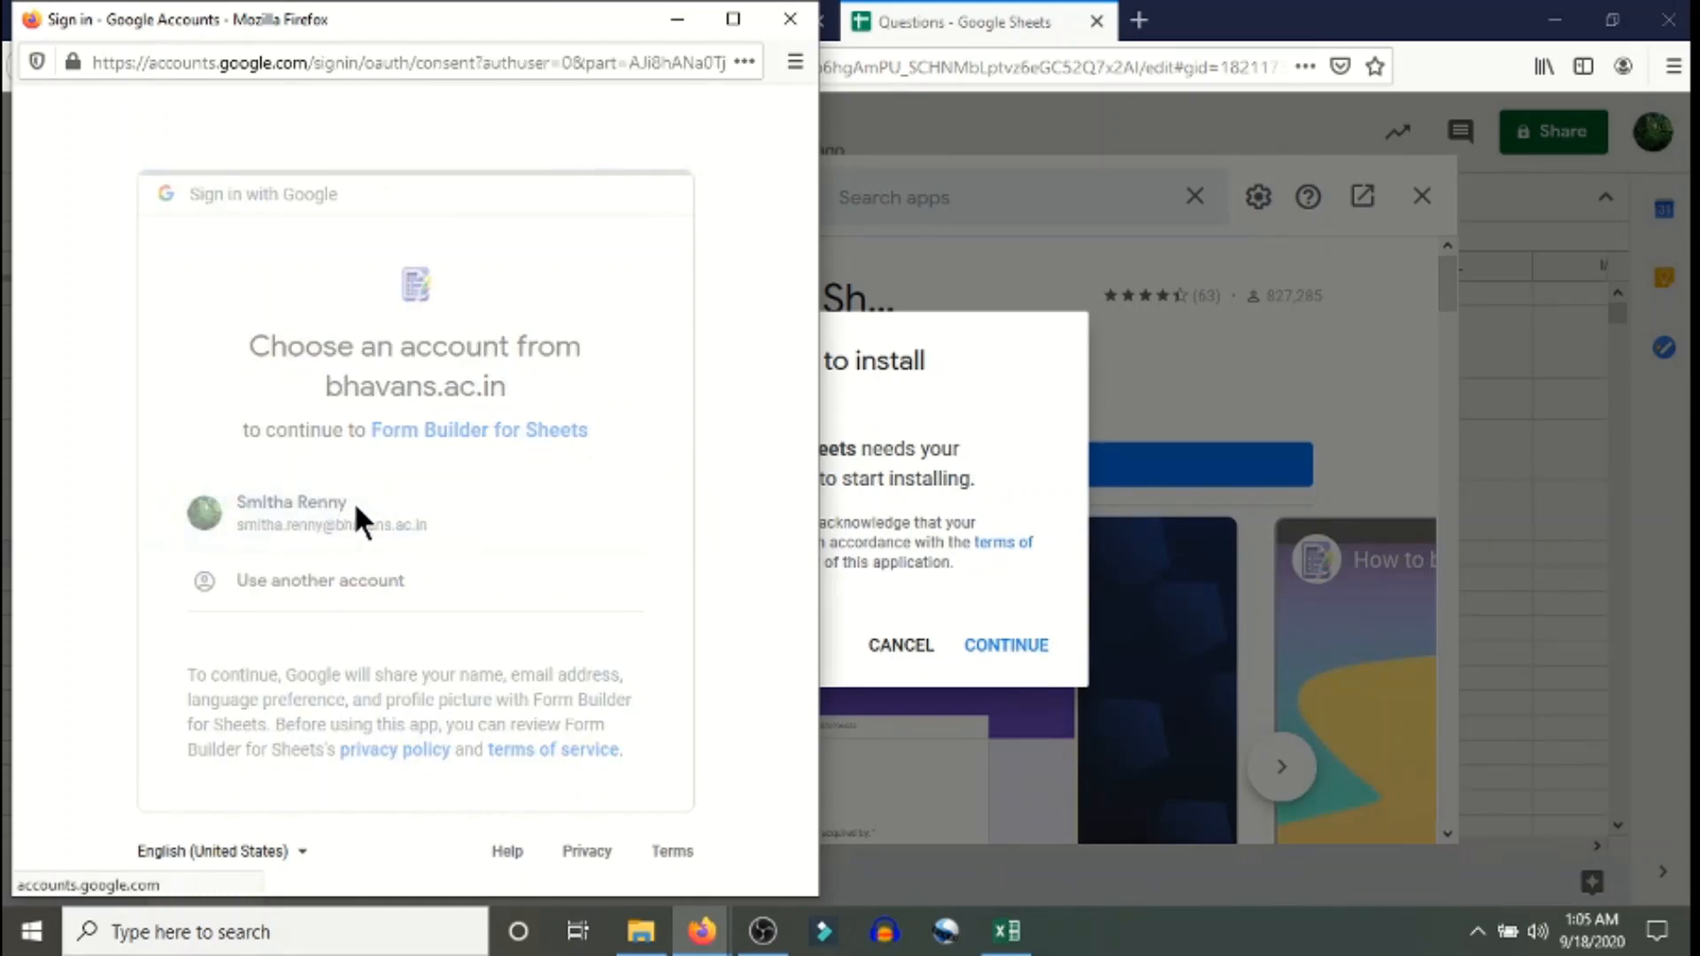
pyautogui.scroll(-8, 372, 501)
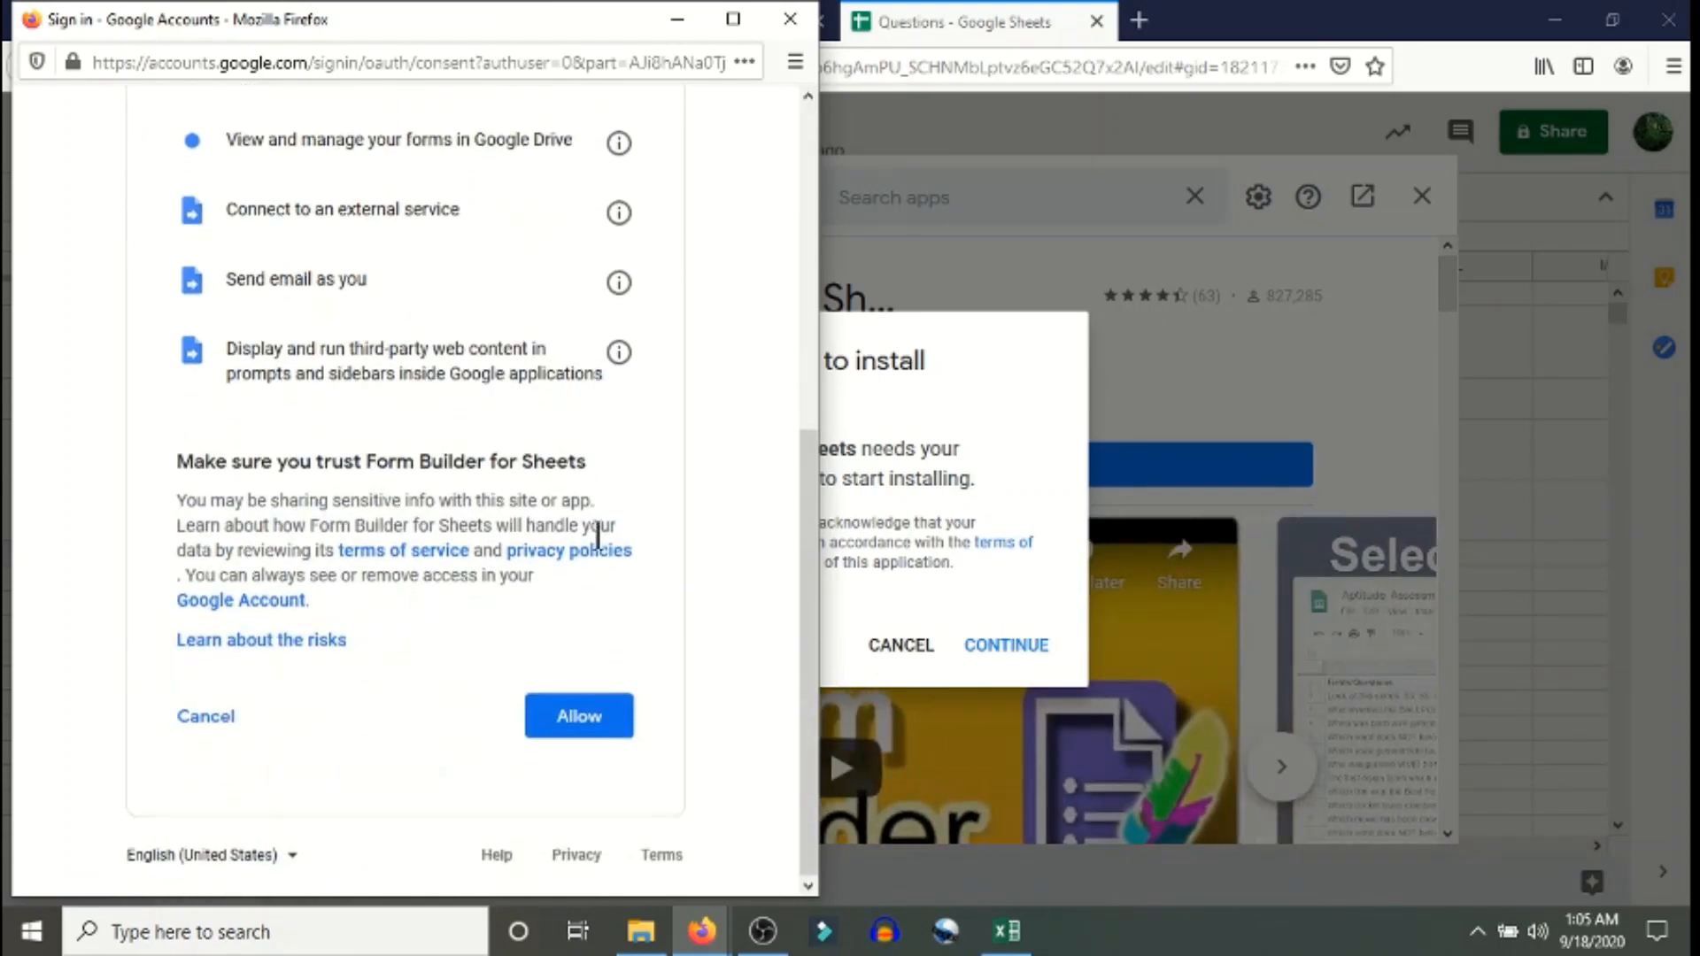
pyautogui.click(586, 723)
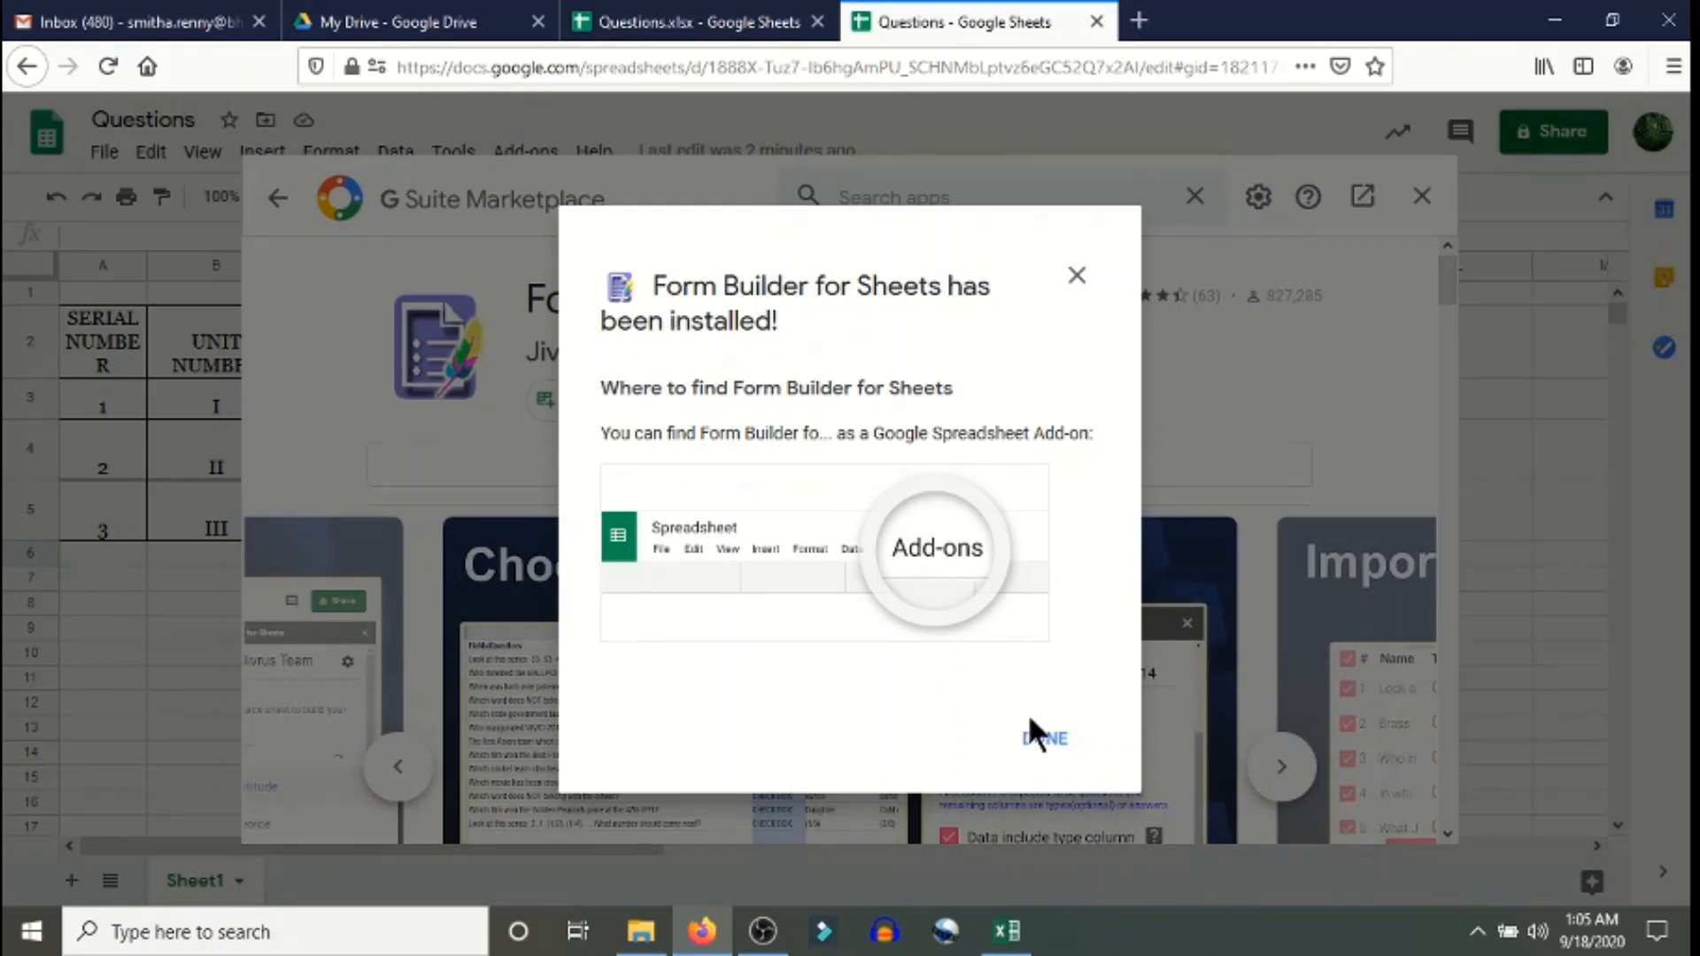
# - Close the install confirmation and Marketplace, then run Add-ons > Form Builder for Sheets > Start
pyautogui.click(1046, 742)
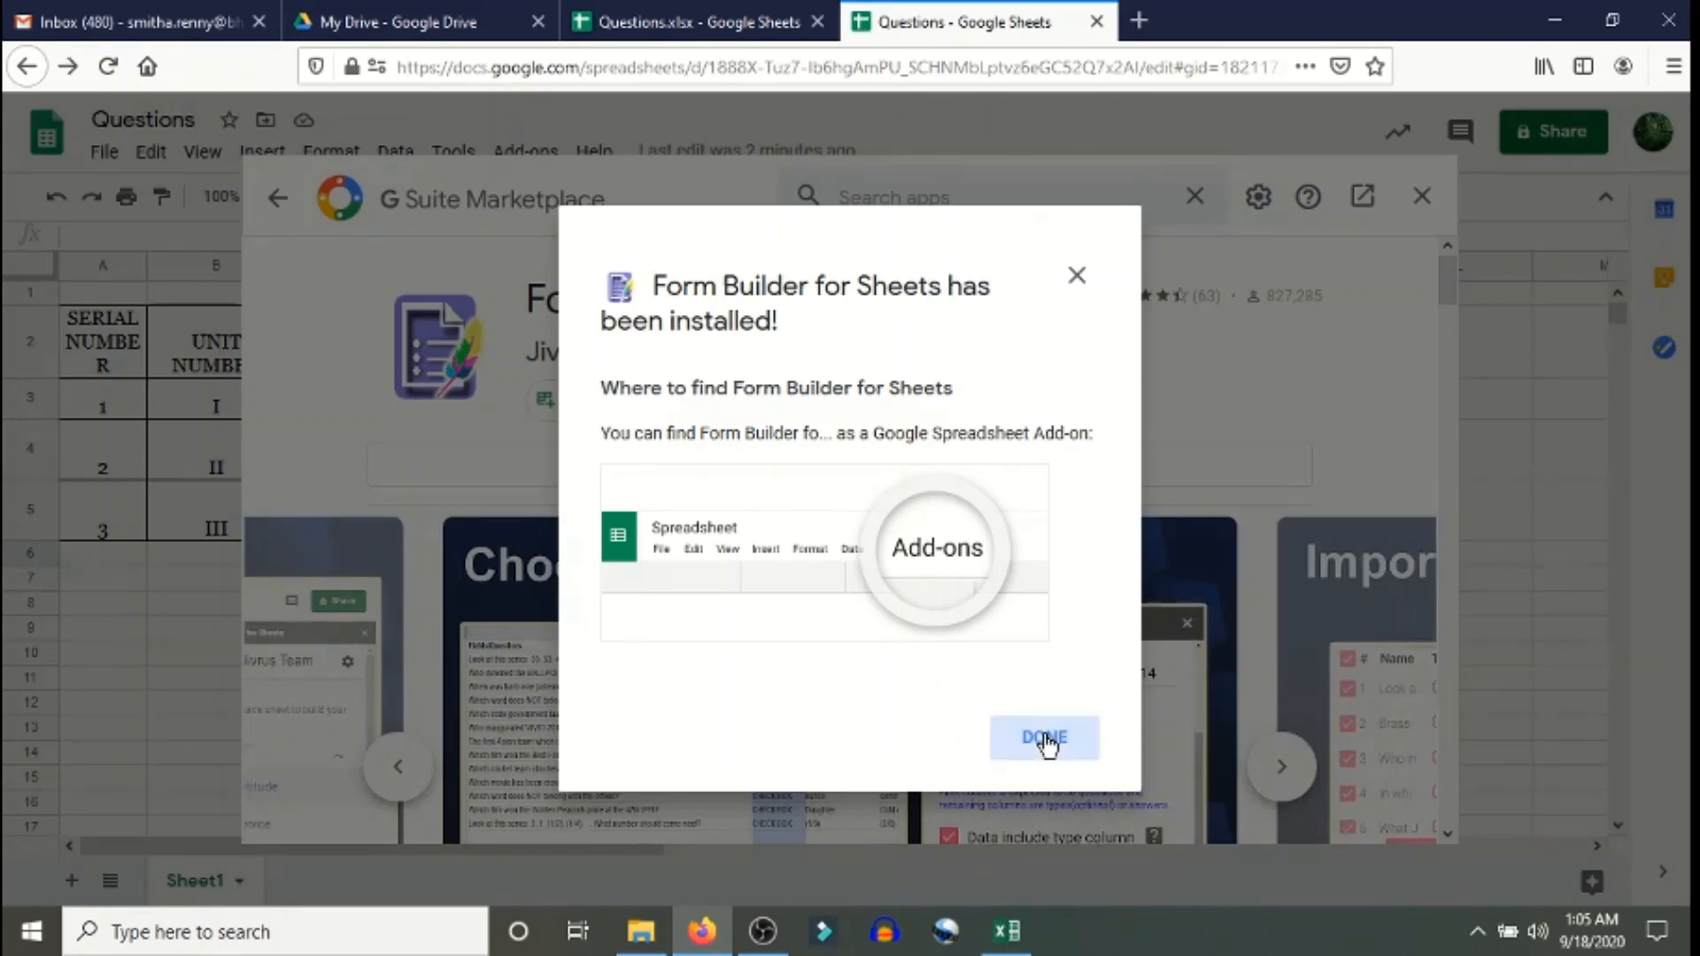
pyautogui.click(1421, 200)
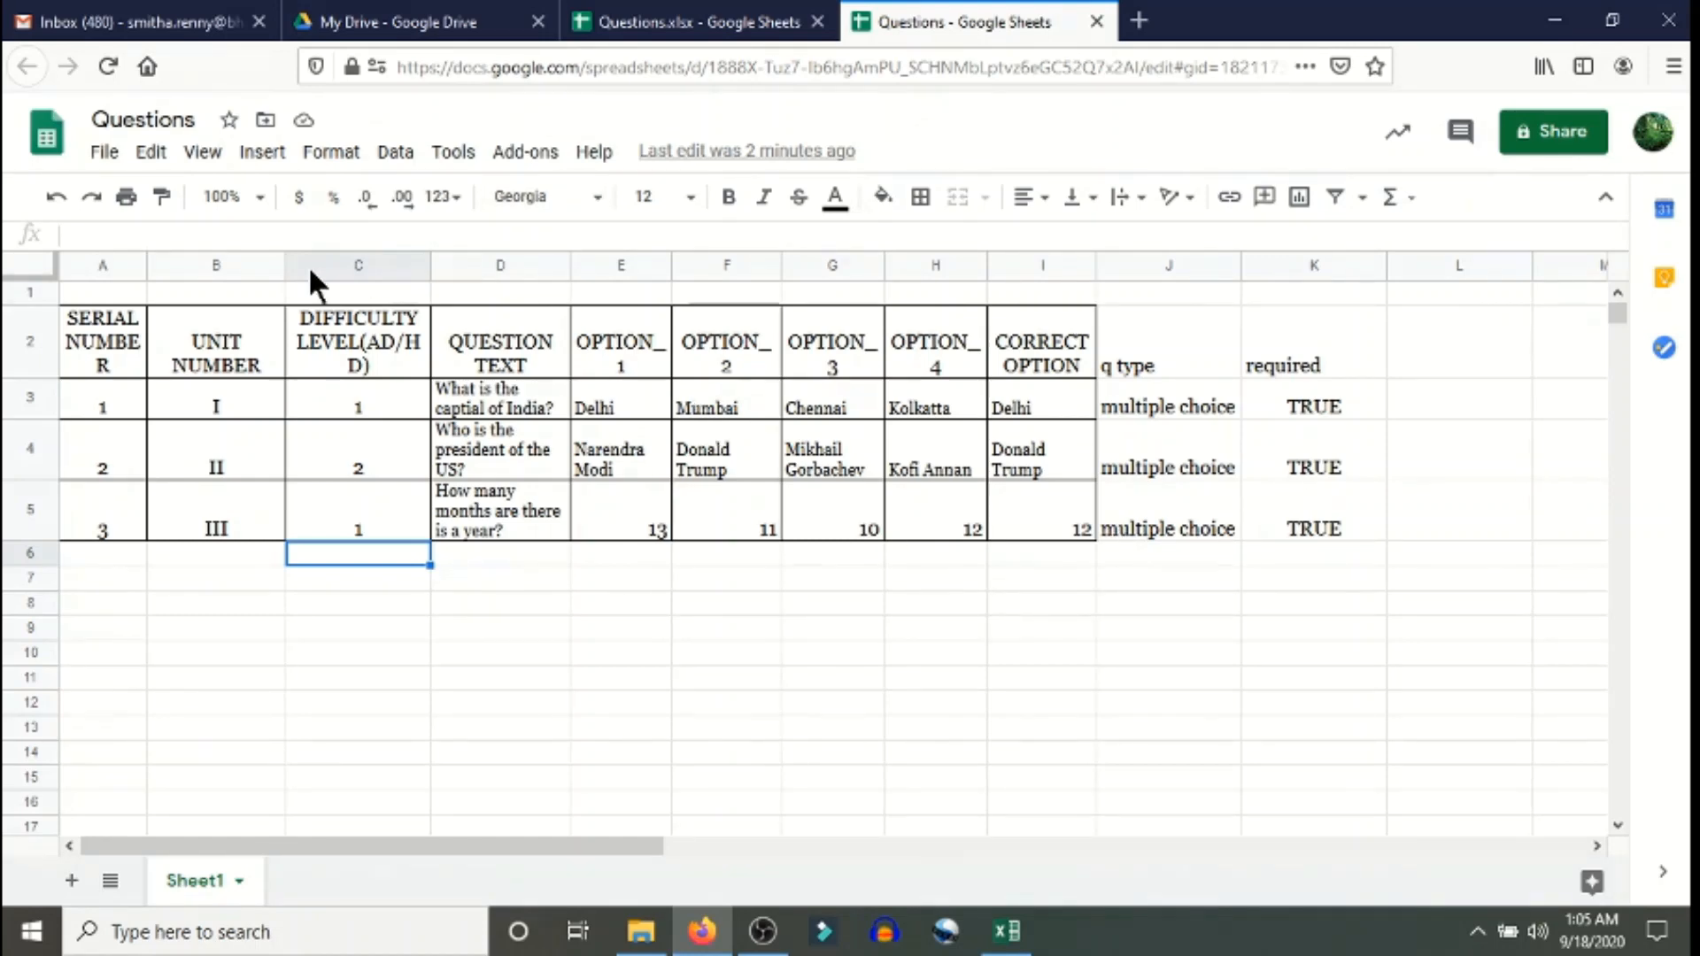
pyautogui.click(526, 154)
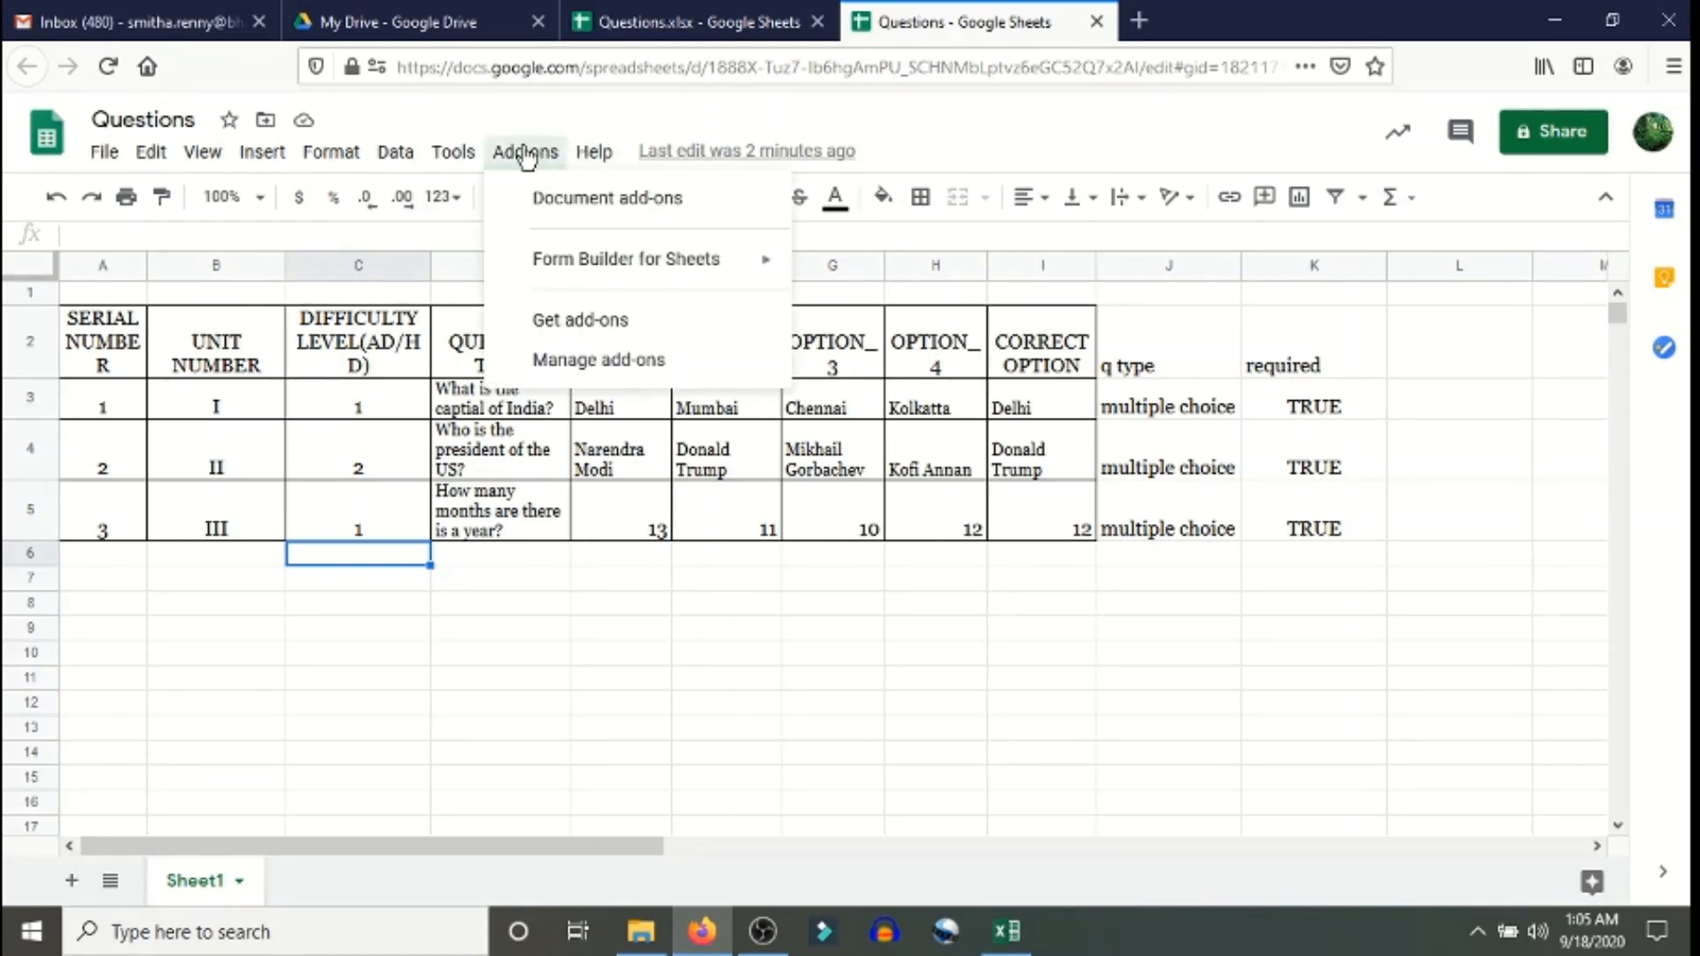
pyautogui.moveTo(570, 262)
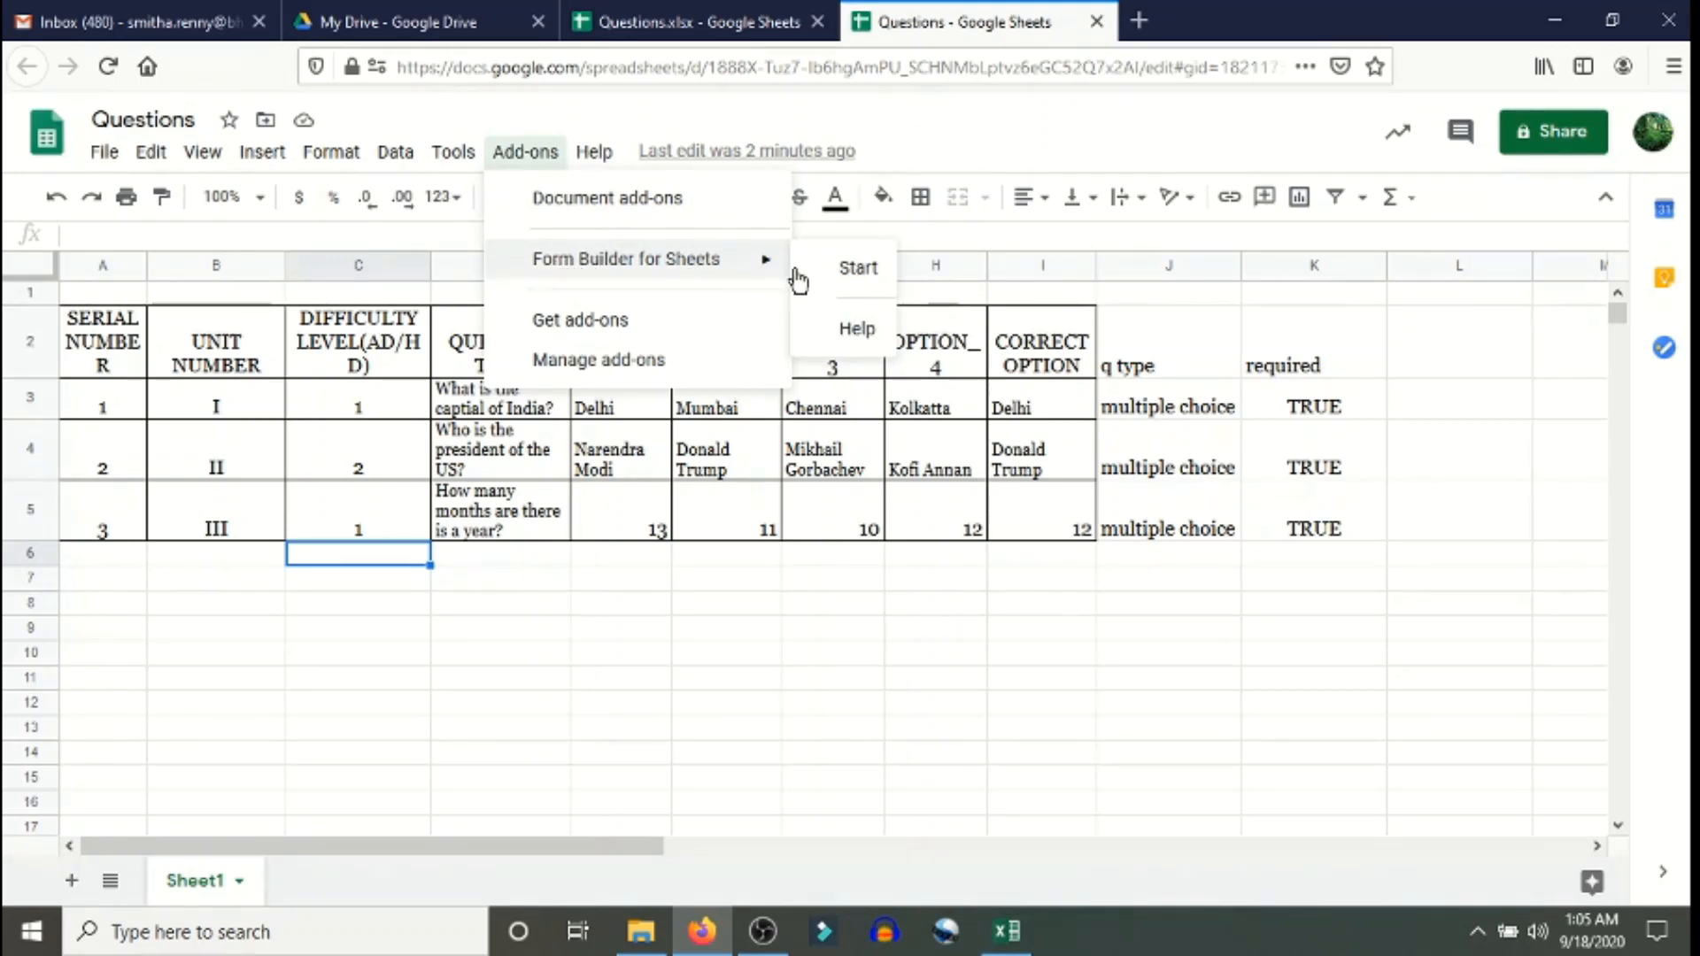
pyautogui.click(855, 280)
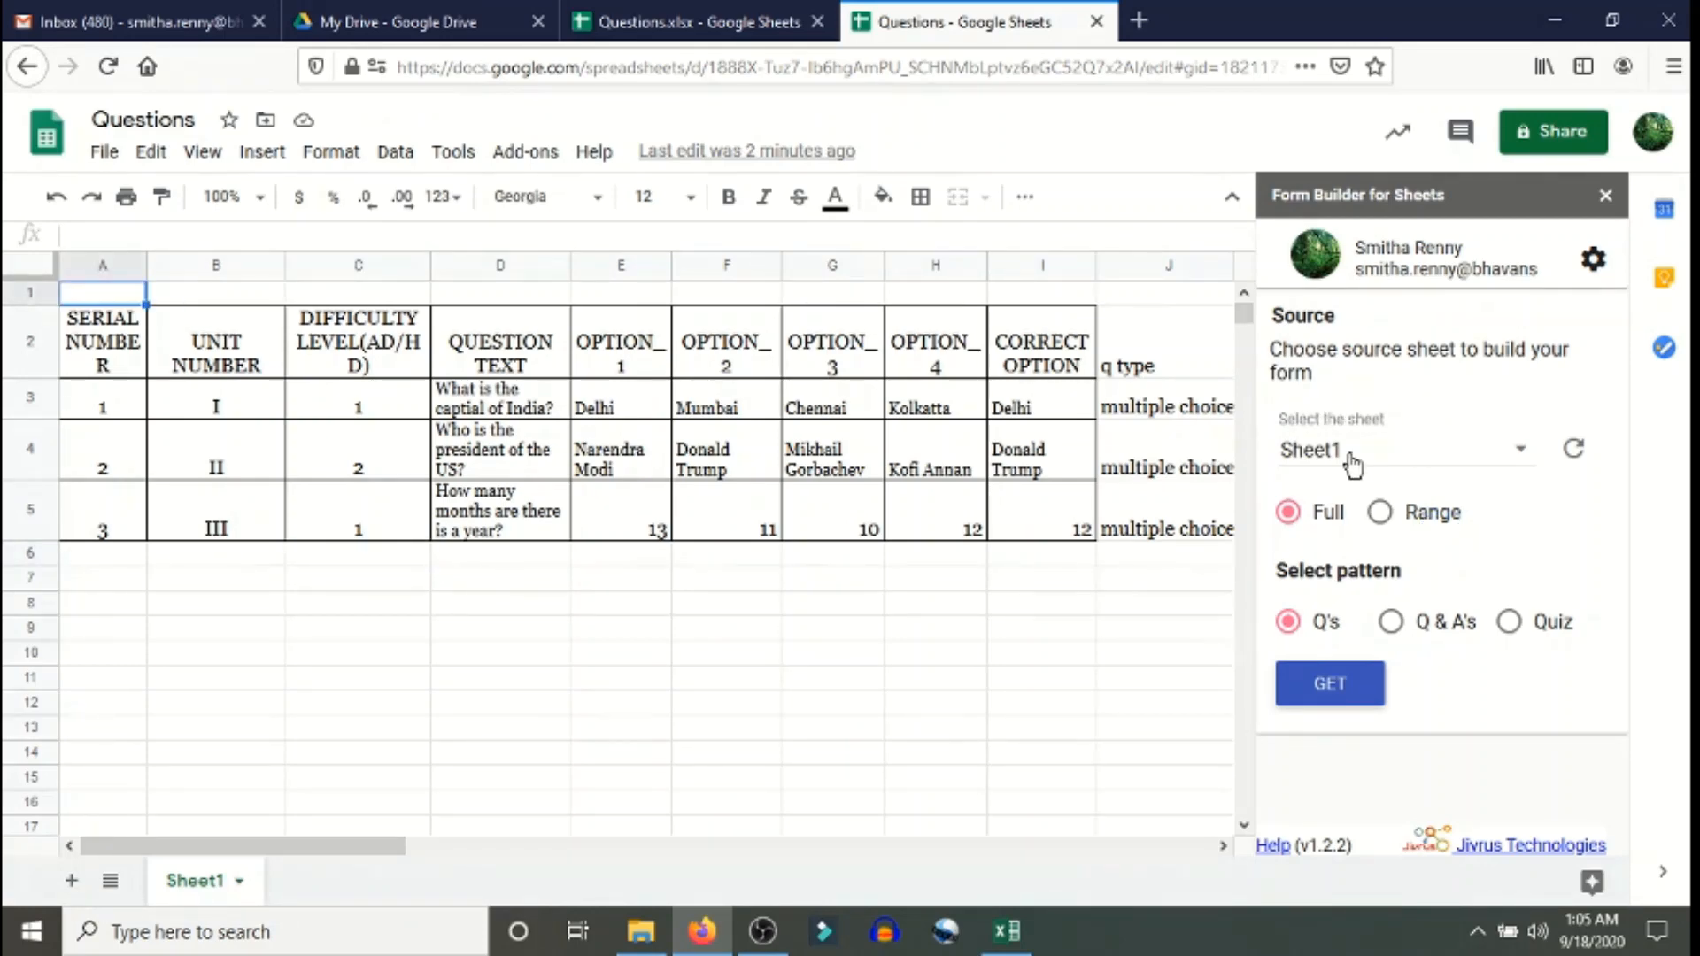
# - Keep Sheet1 as the Form Builder source and choose a cell range instead of the whole sheet
pyautogui.click(1521, 456)
pyautogui.click(1520, 459)
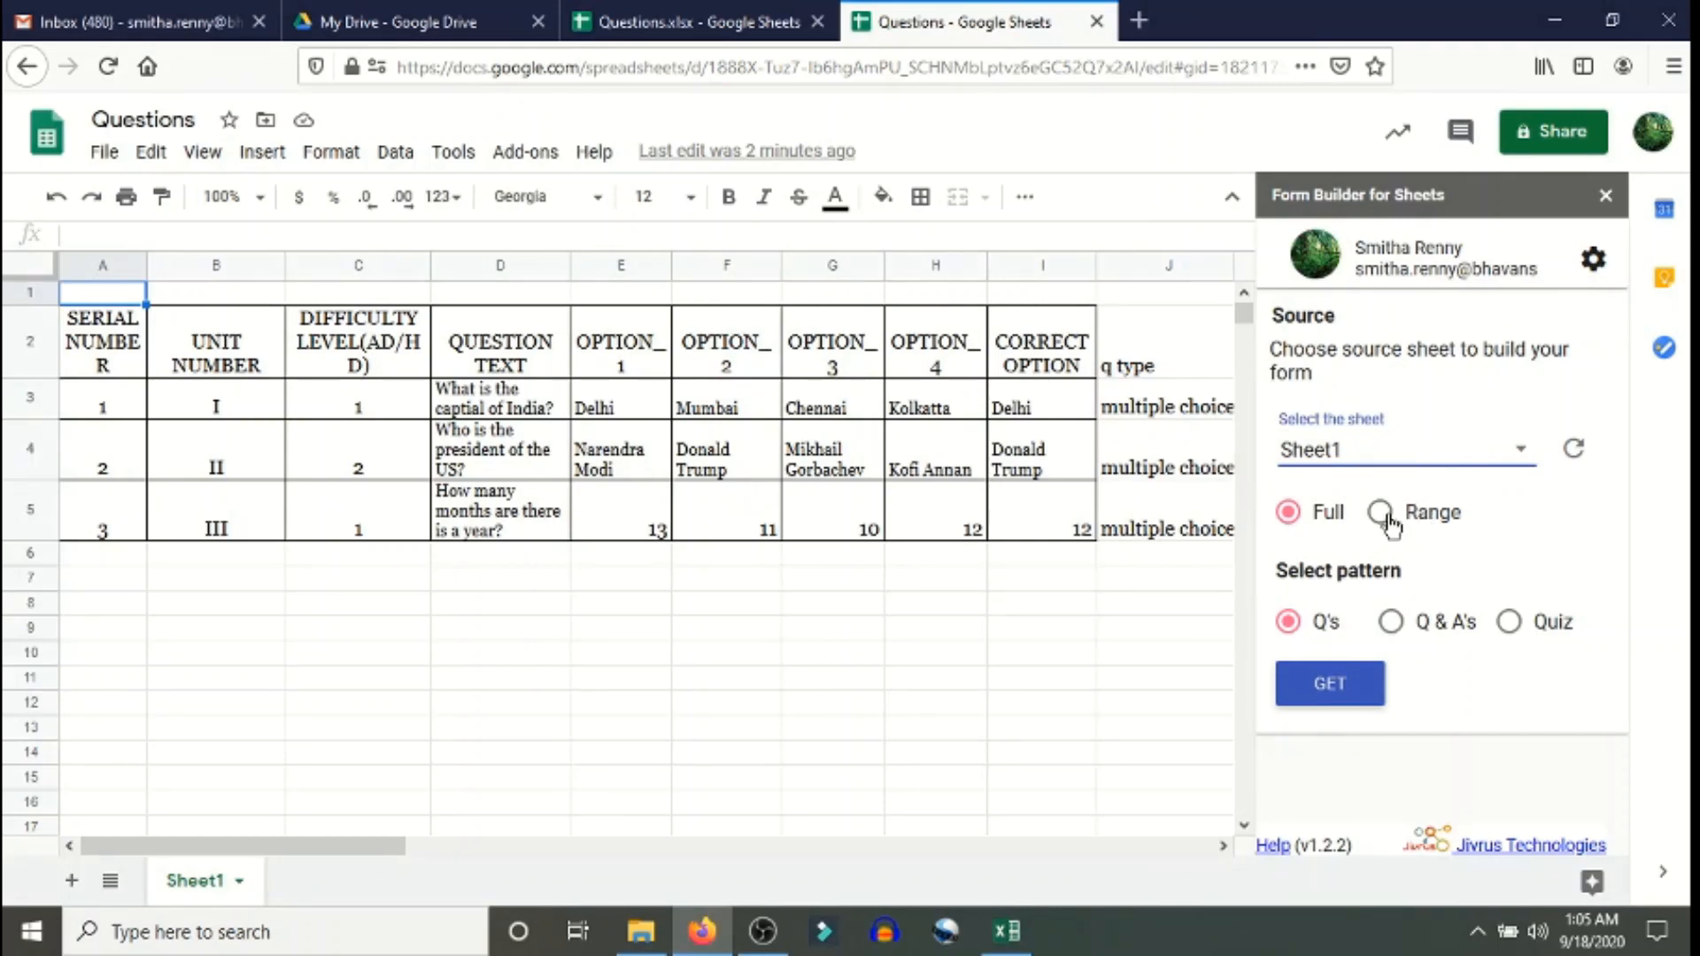
pyautogui.click(1382, 513)
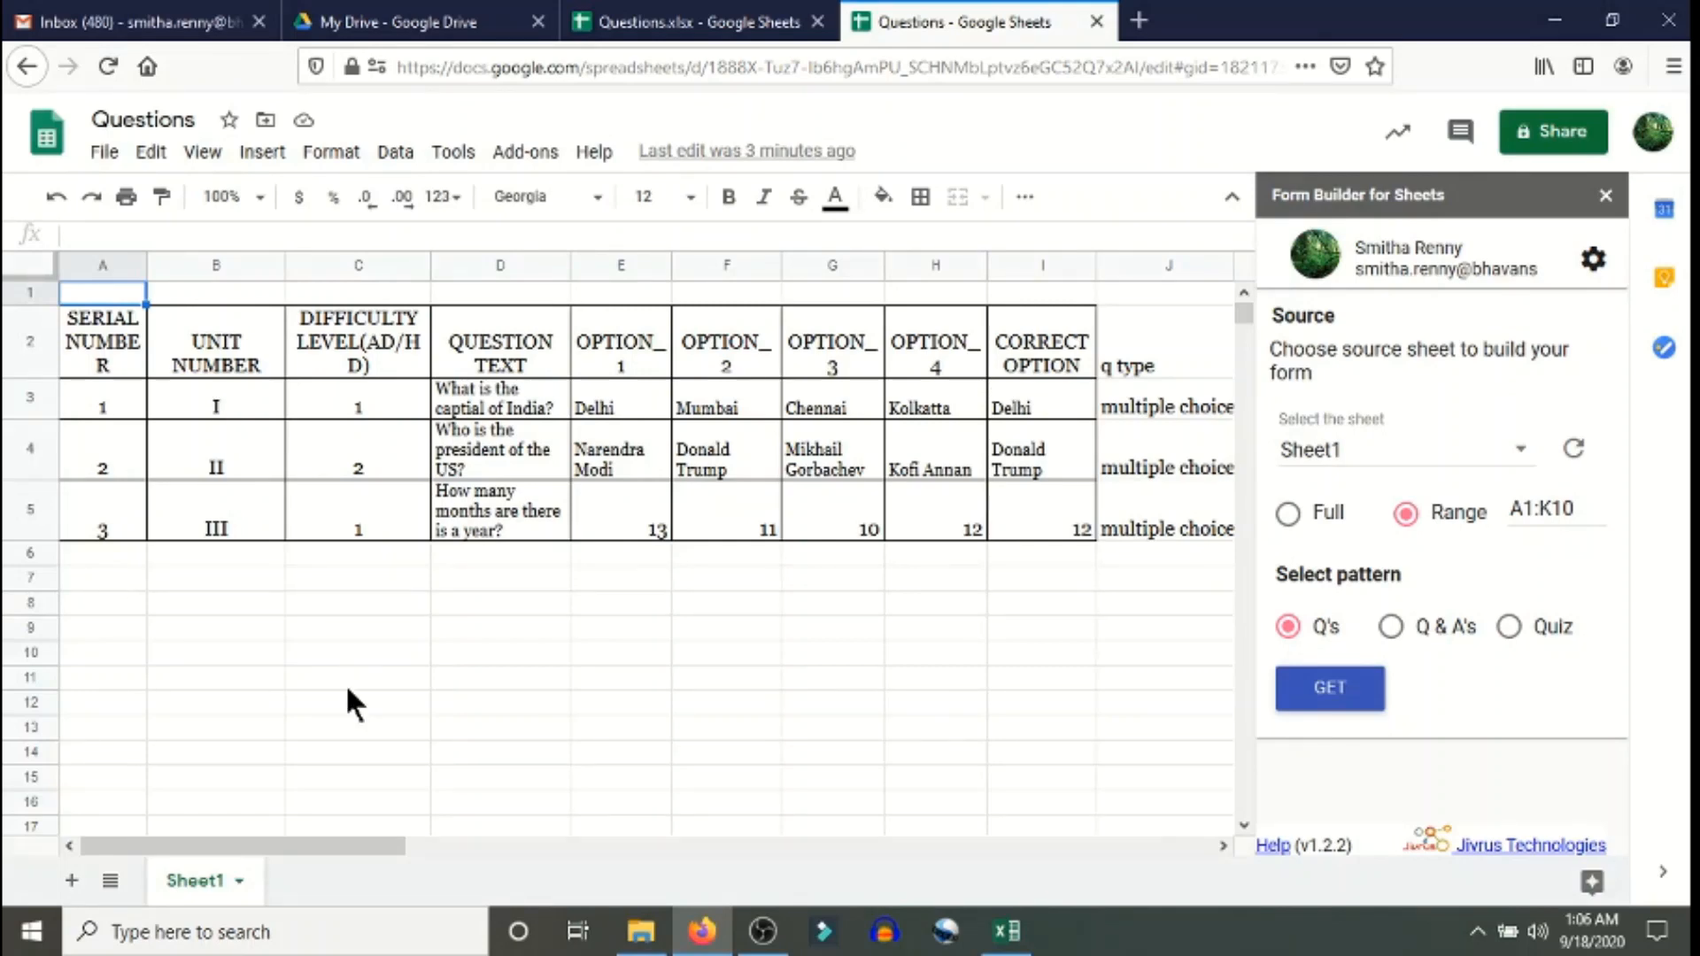
pyautogui.moveTo(359, 836); pyautogui.dragTo(560, 846)
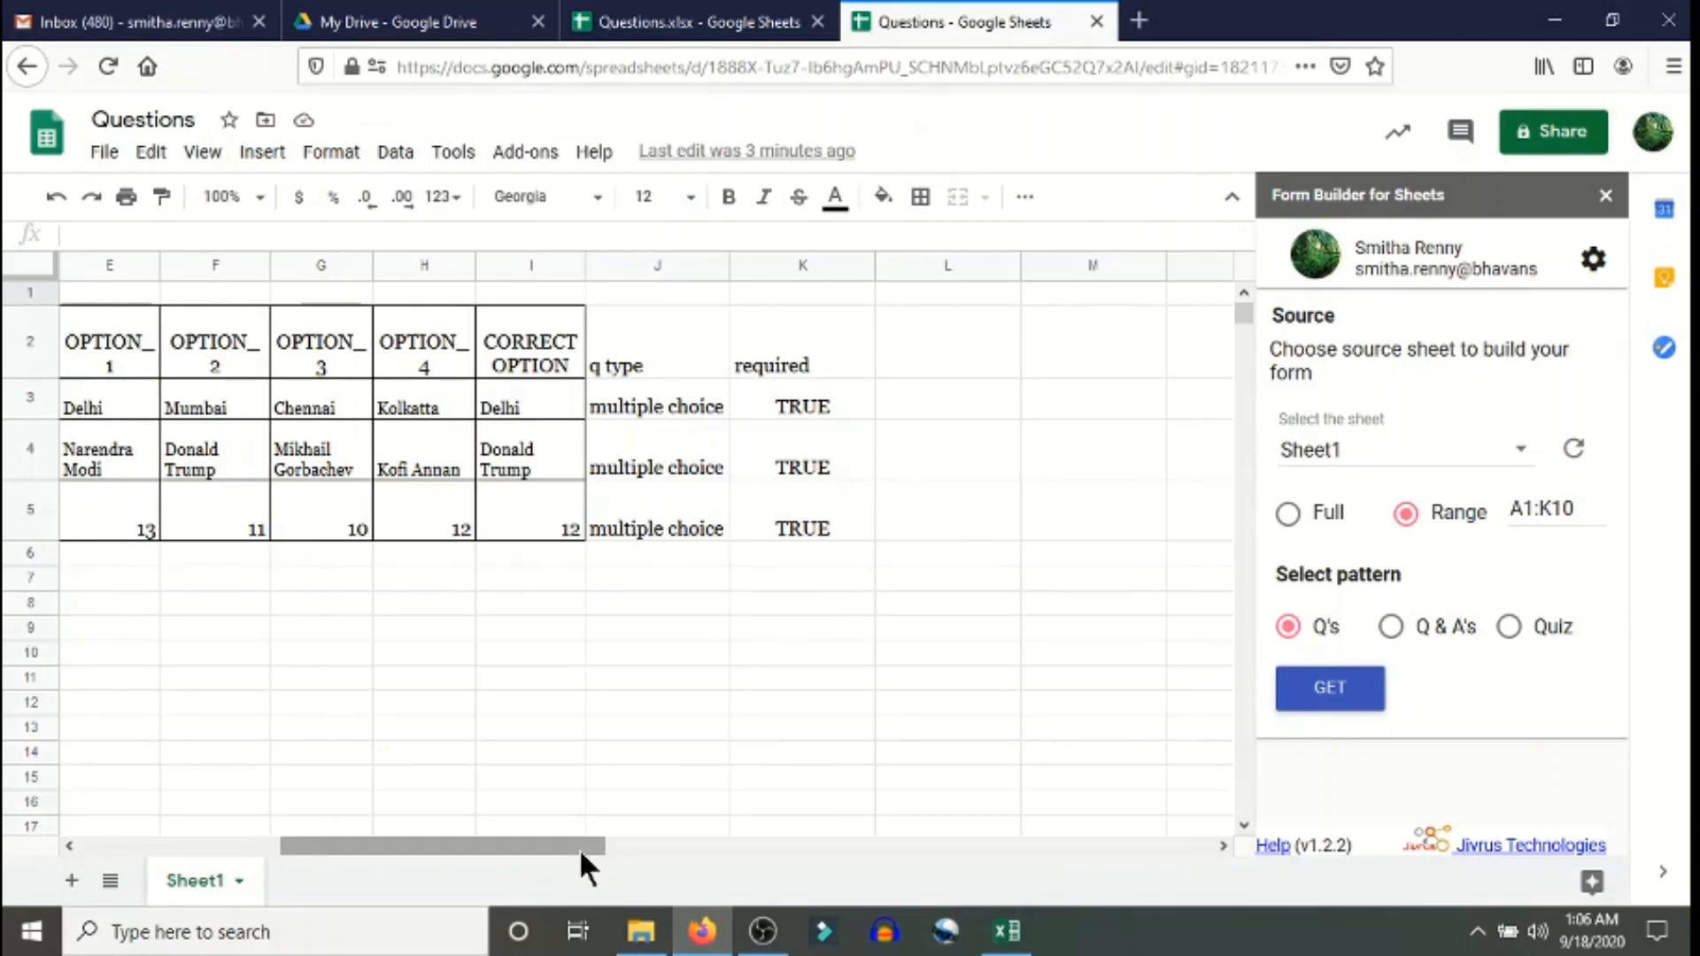
pyautogui.moveTo(579, 849); pyautogui.dragTo(326, 847)
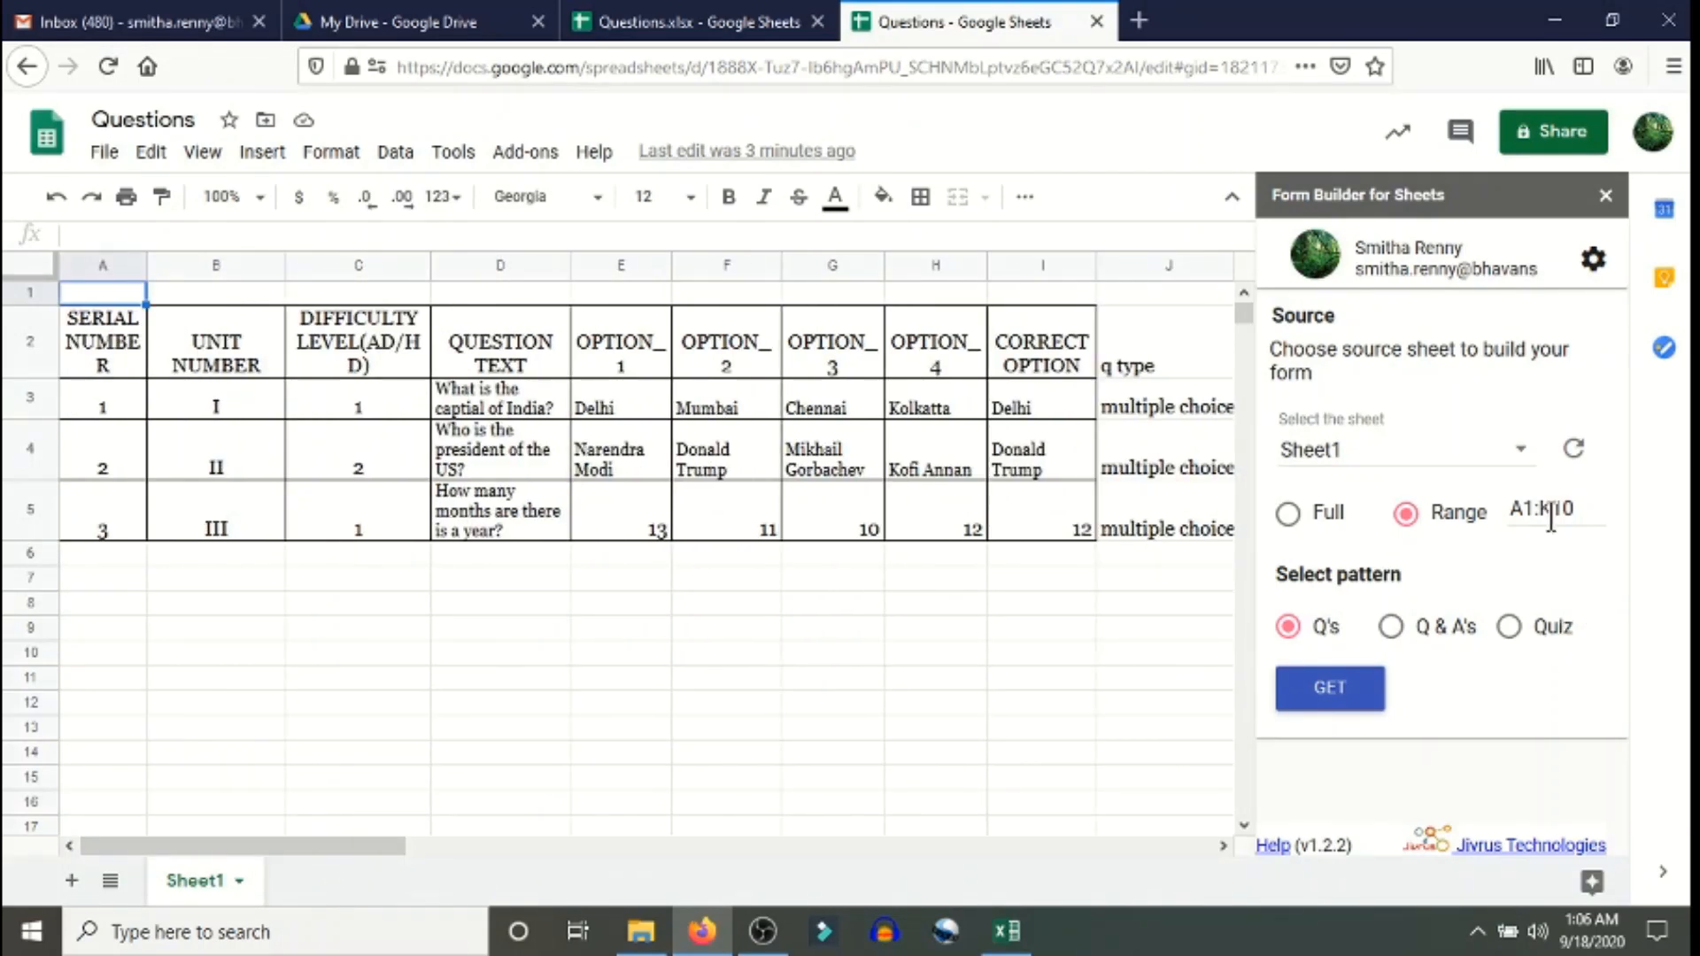
# - Replace the range A1:K10 with b3:k5 and choose the Quiz pattern
pyautogui.moveTo(1582, 511); pyautogui.dragTo(1508, 510)
pyautogui.write('b3:k5')
pyautogui.click(1557, 540)
pyautogui.click(1508, 628)
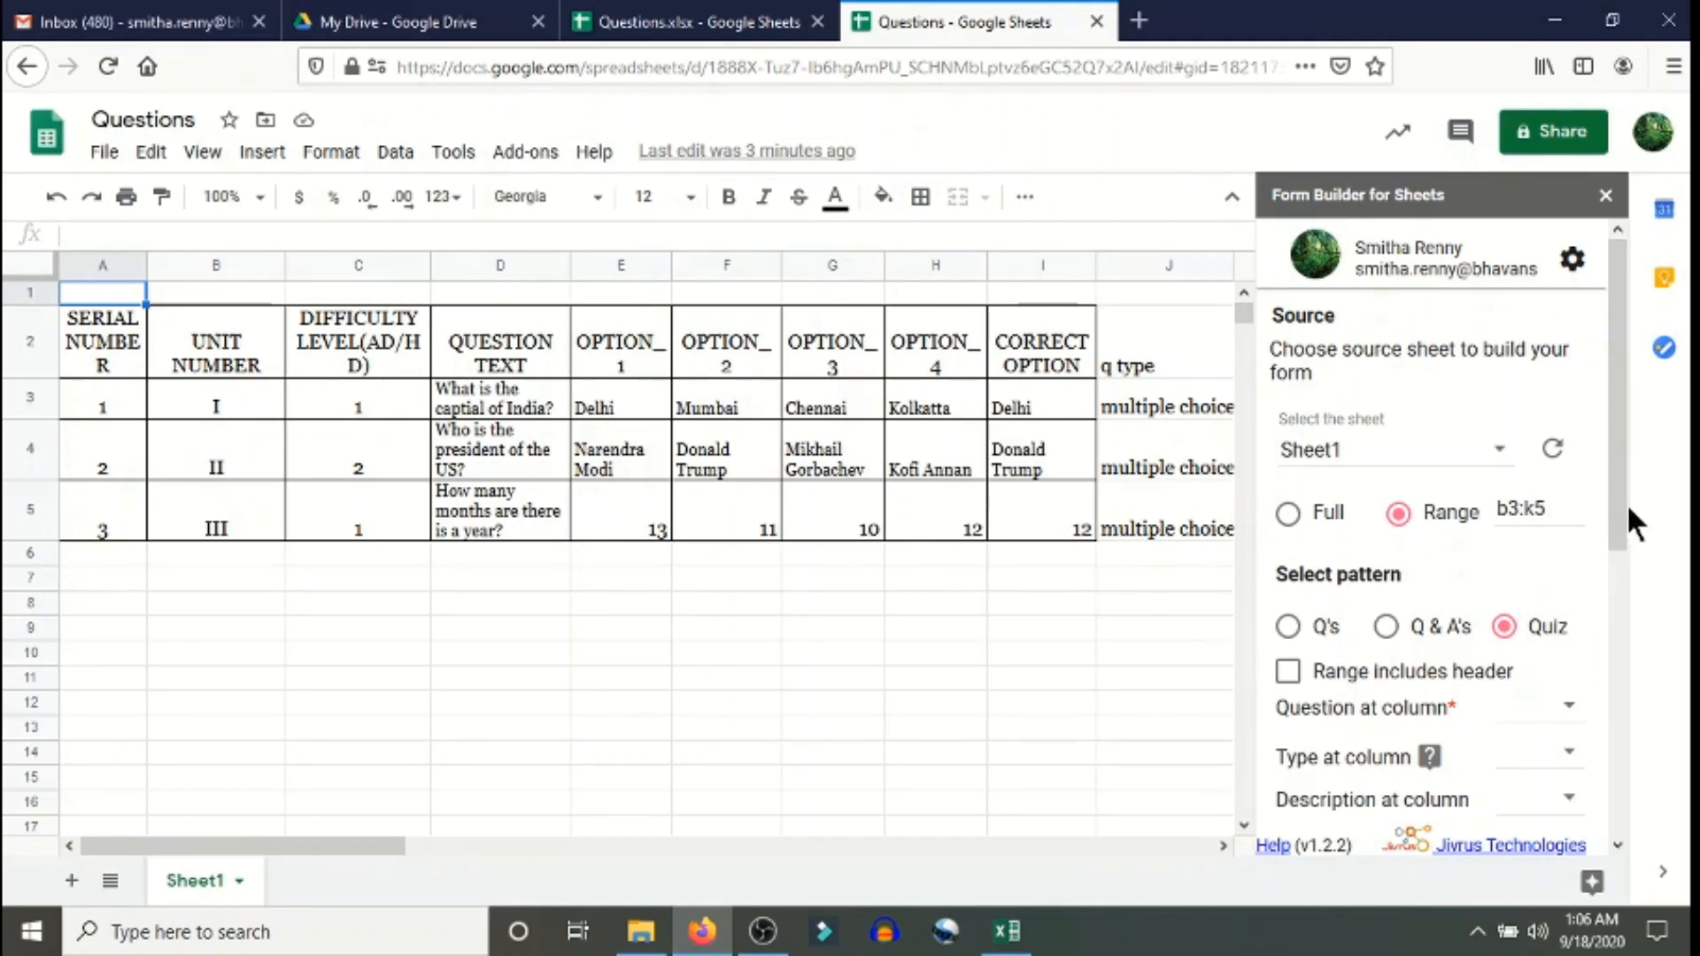
# - Map questions to column D, question types to column J and descriptions to column B
pyautogui.moveTo(1623, 505); pyautogui.dragTo(1606, 705)
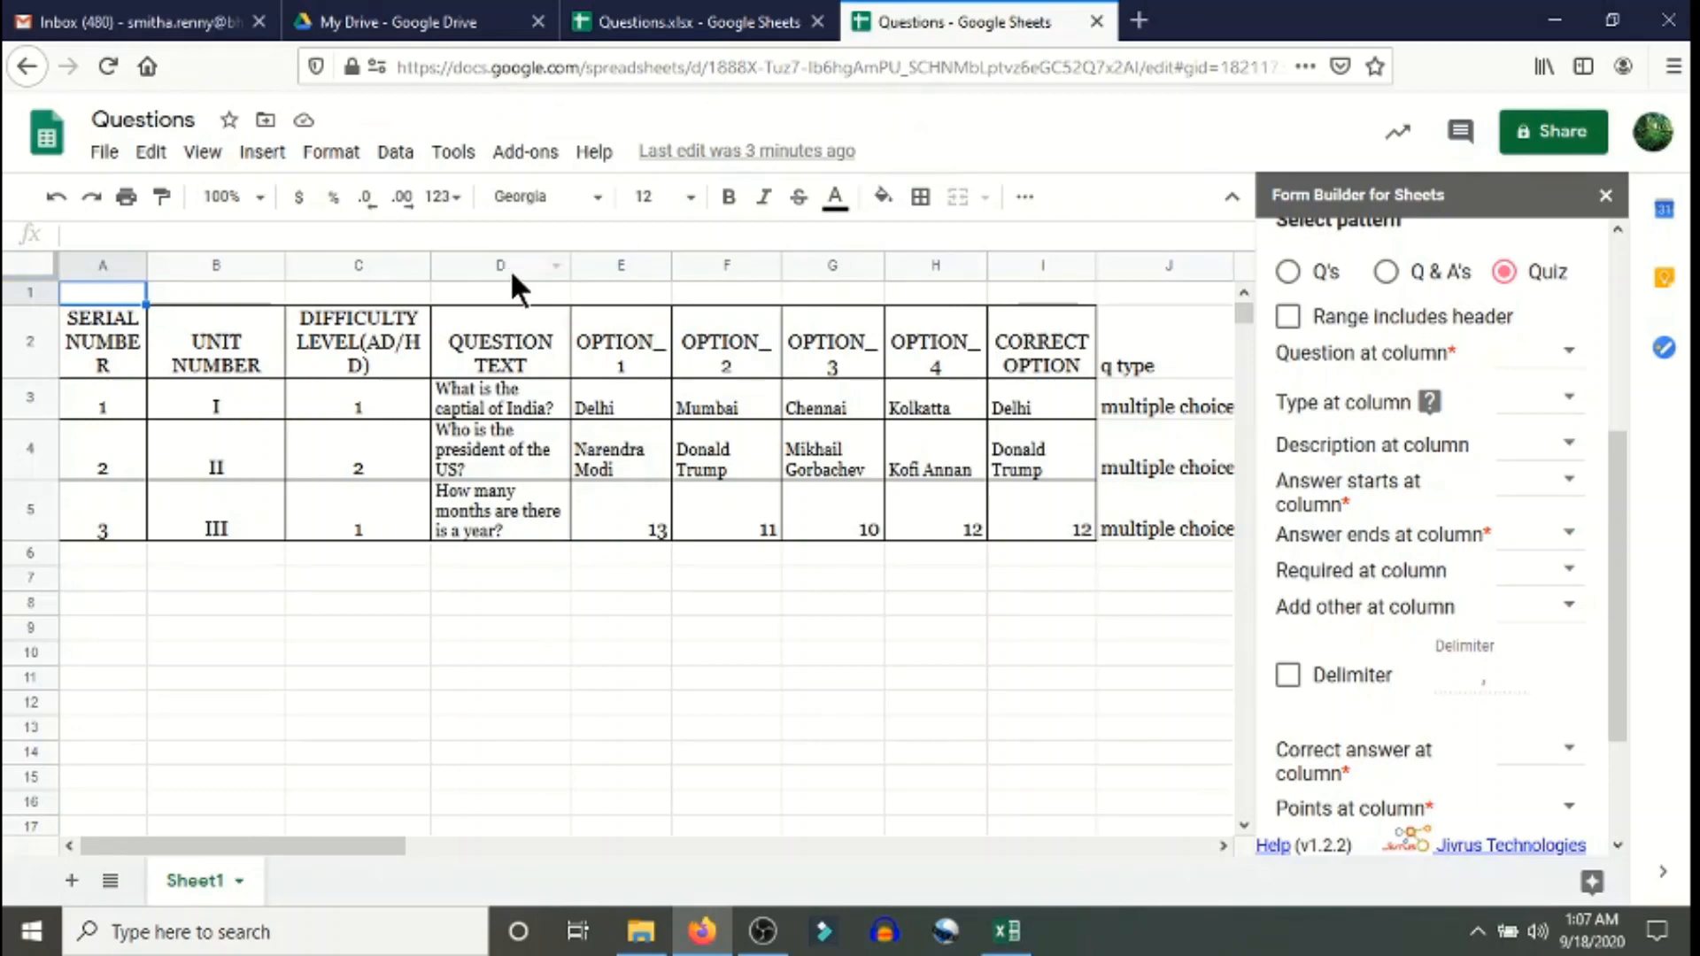
pyautogui.click(1570, 349)
pyautogui.click(1479, 525)
pyautogui.click(1570, 397)
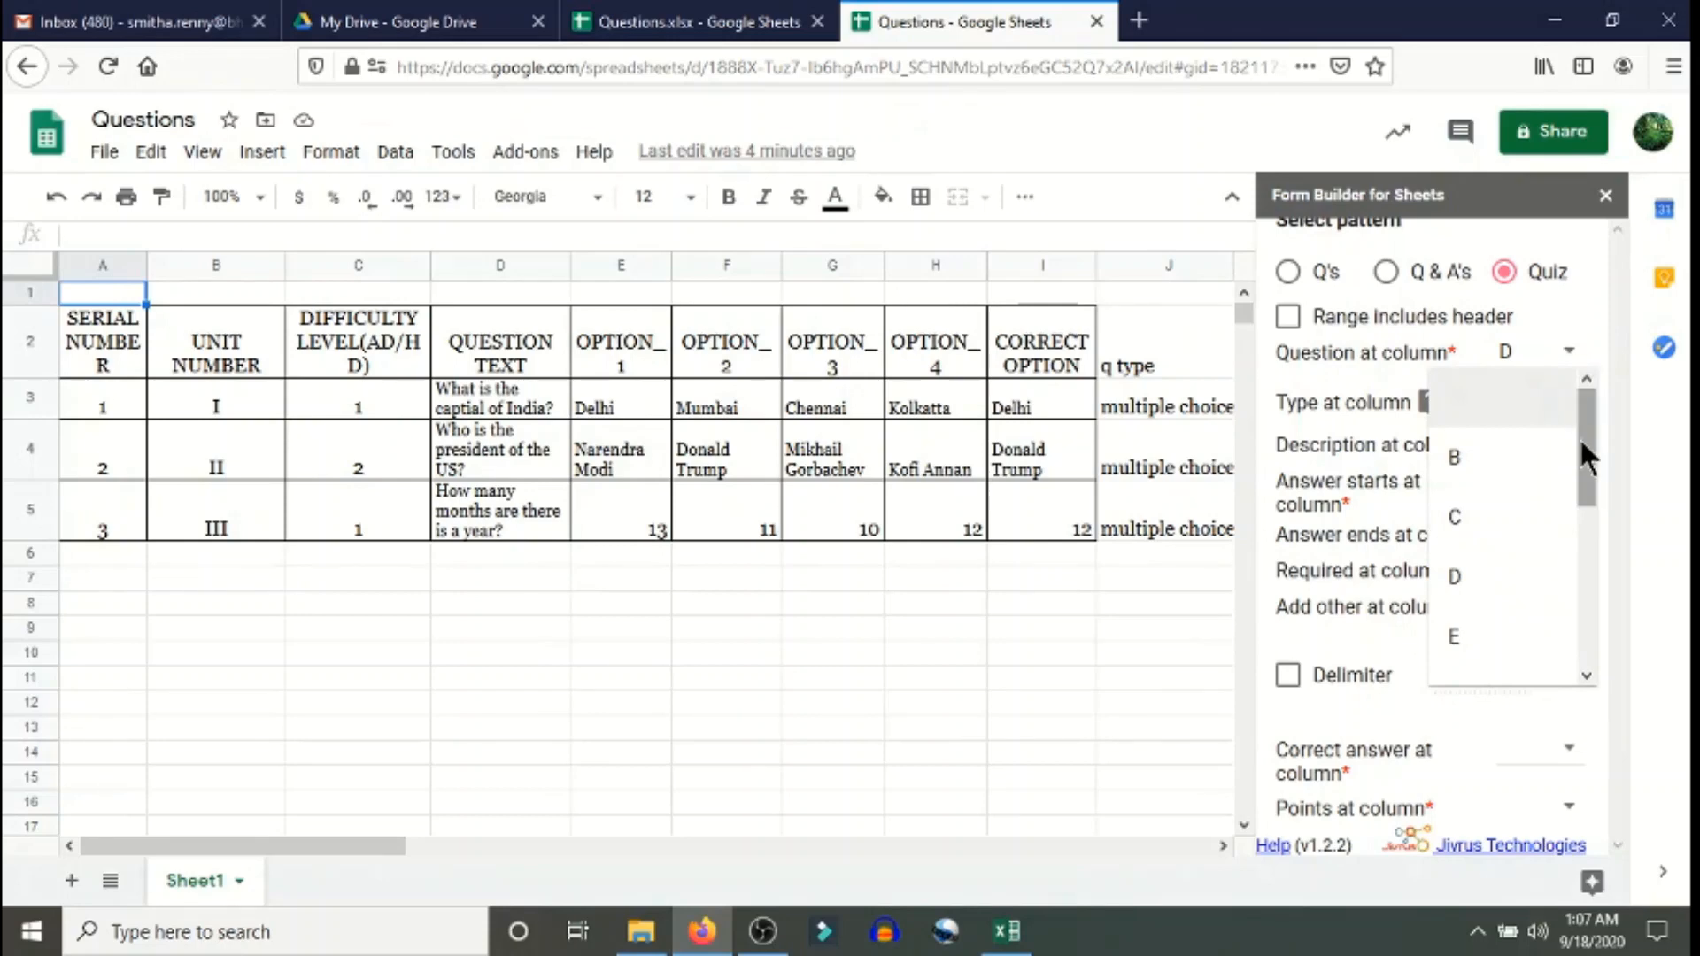
pyautogui.moveTo(1580, 437); pyautogui.dragTo(1522, 627)
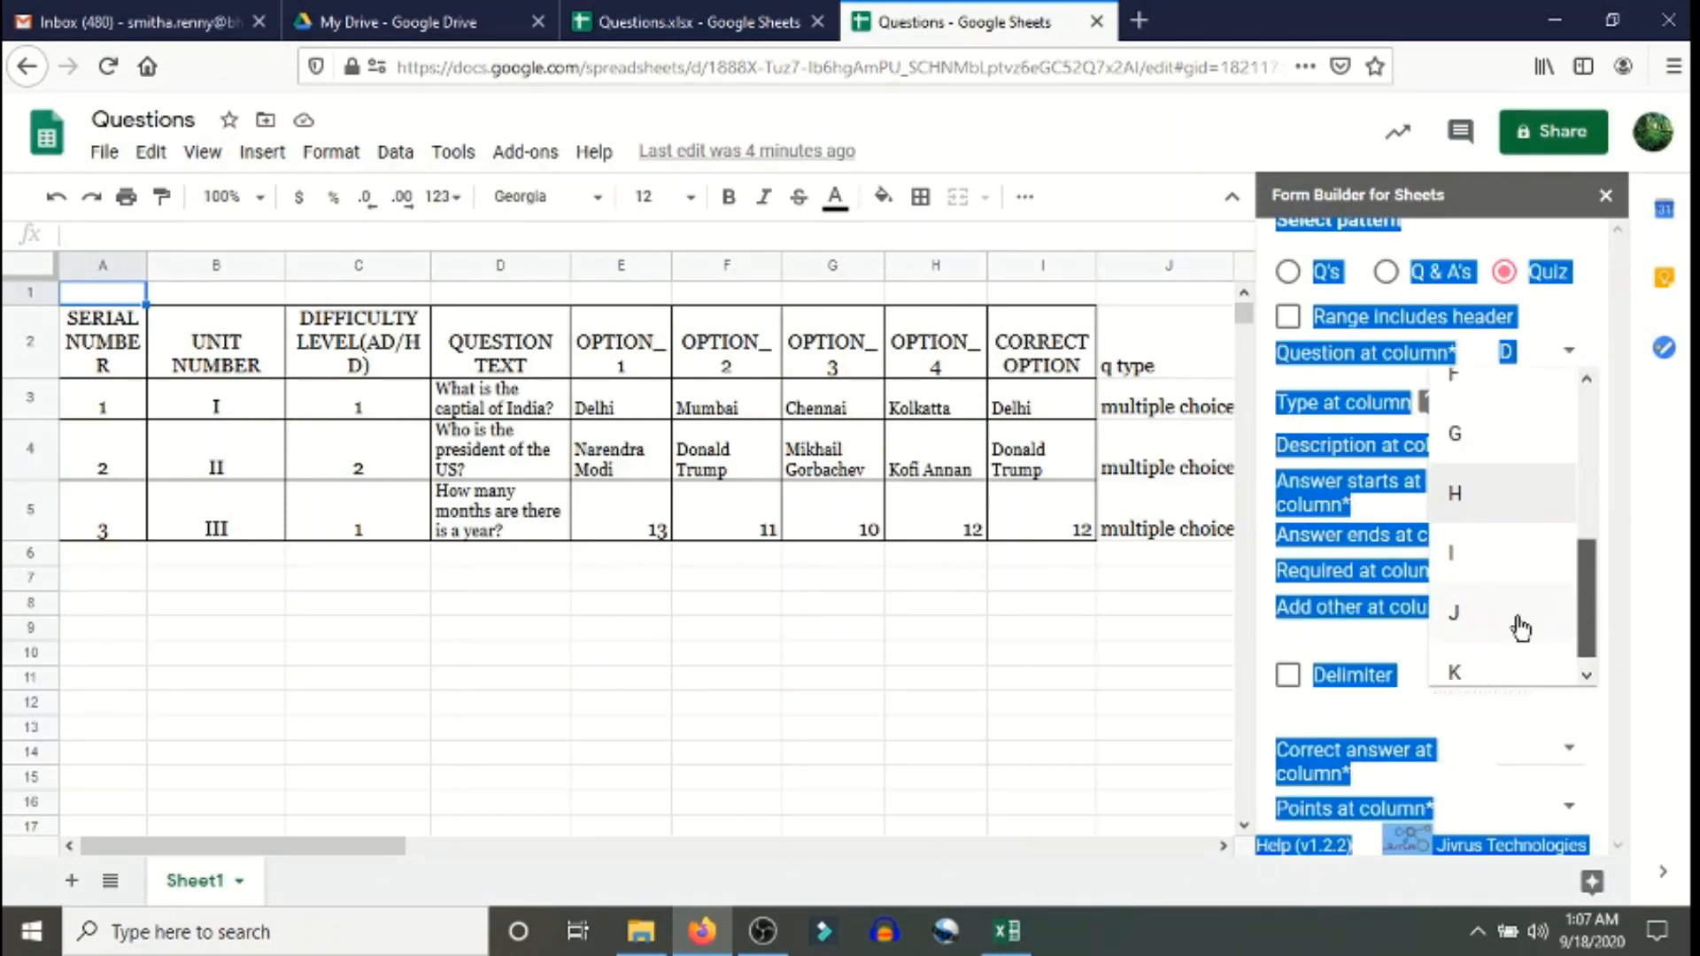
pyautogui.click(1521, 627)
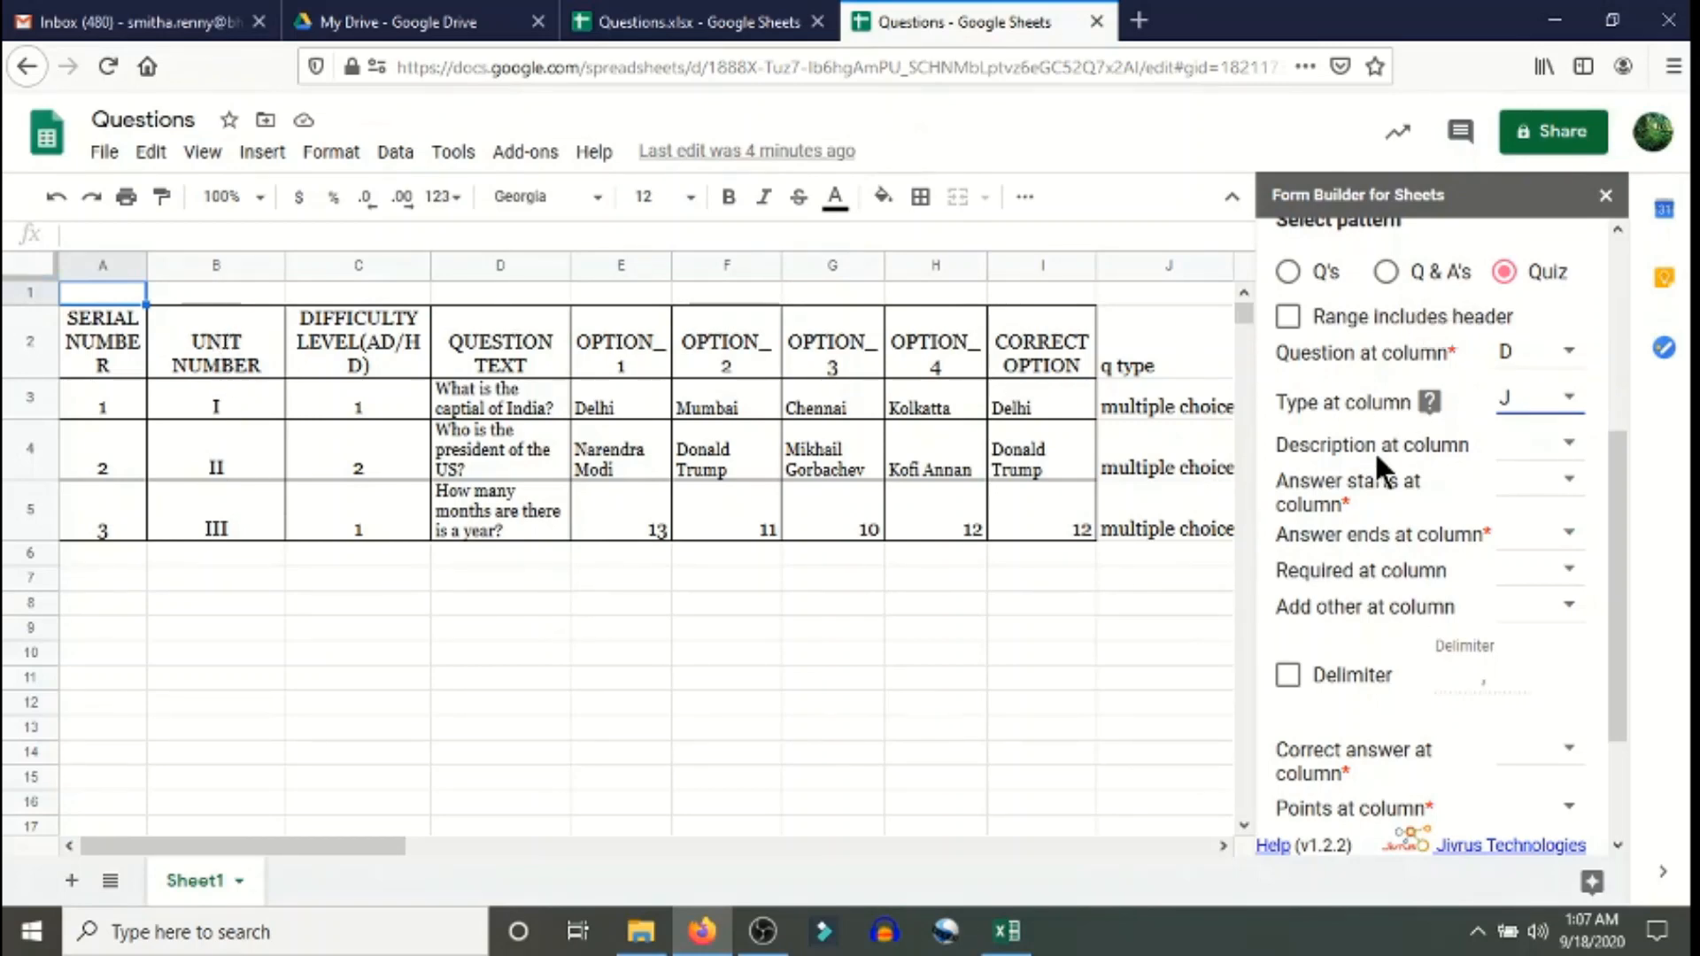
pyautogui.click(1561, 450)
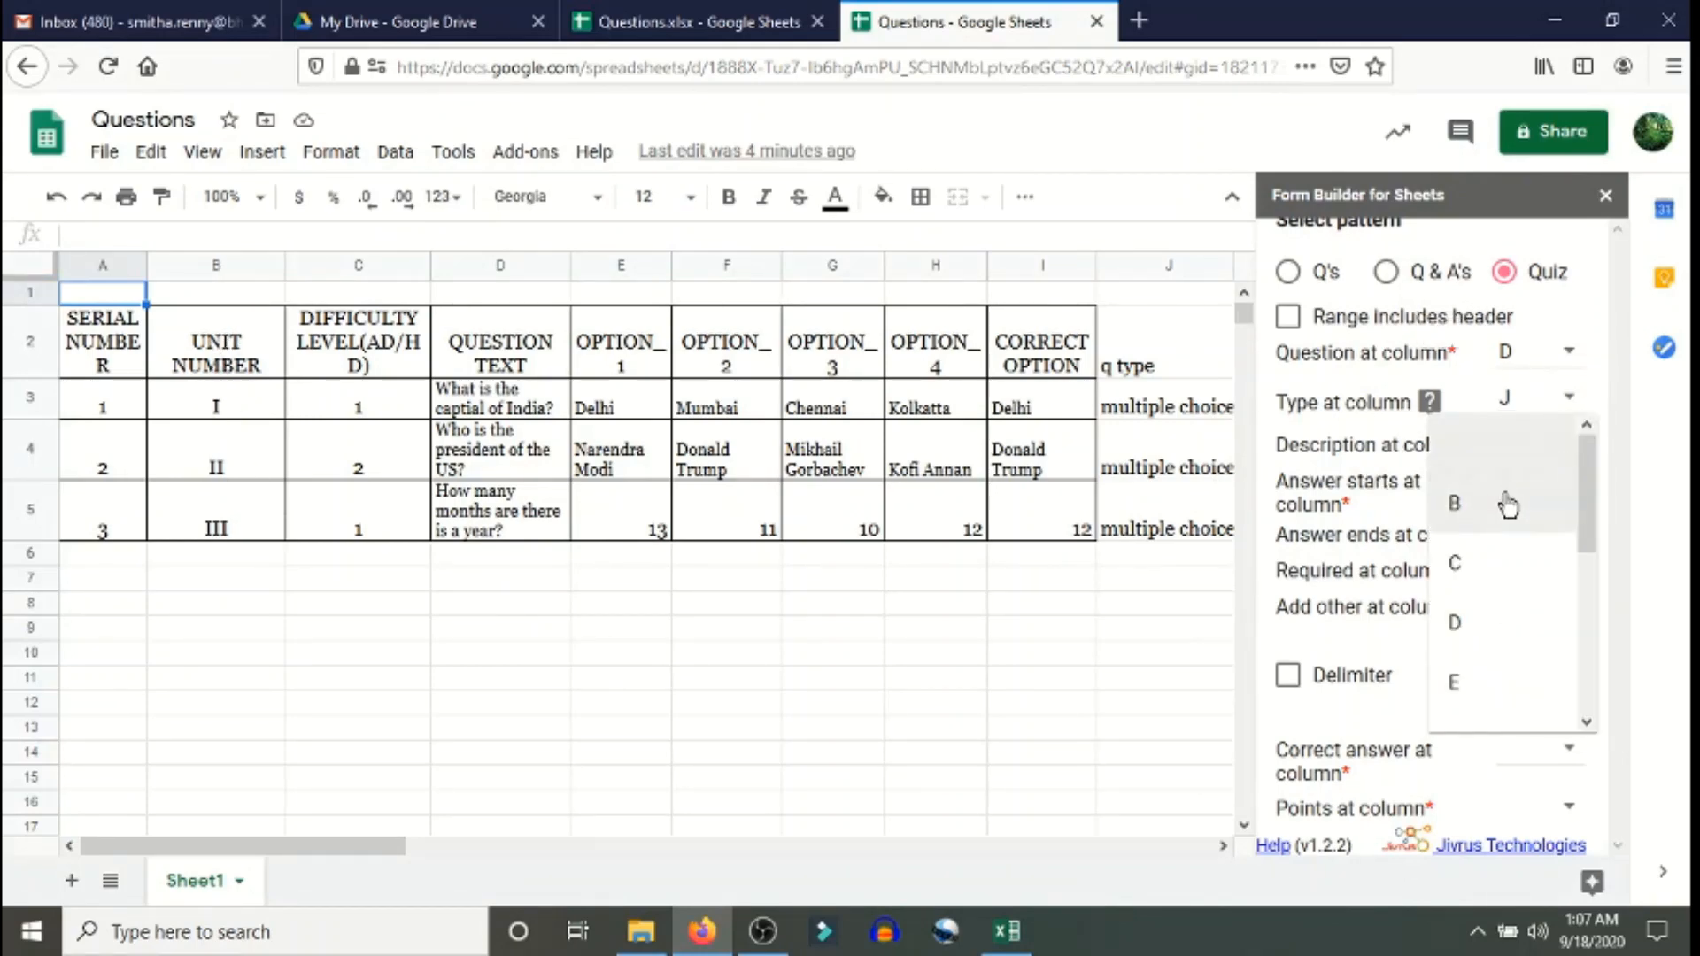
pyautogui.click(1506, 499)
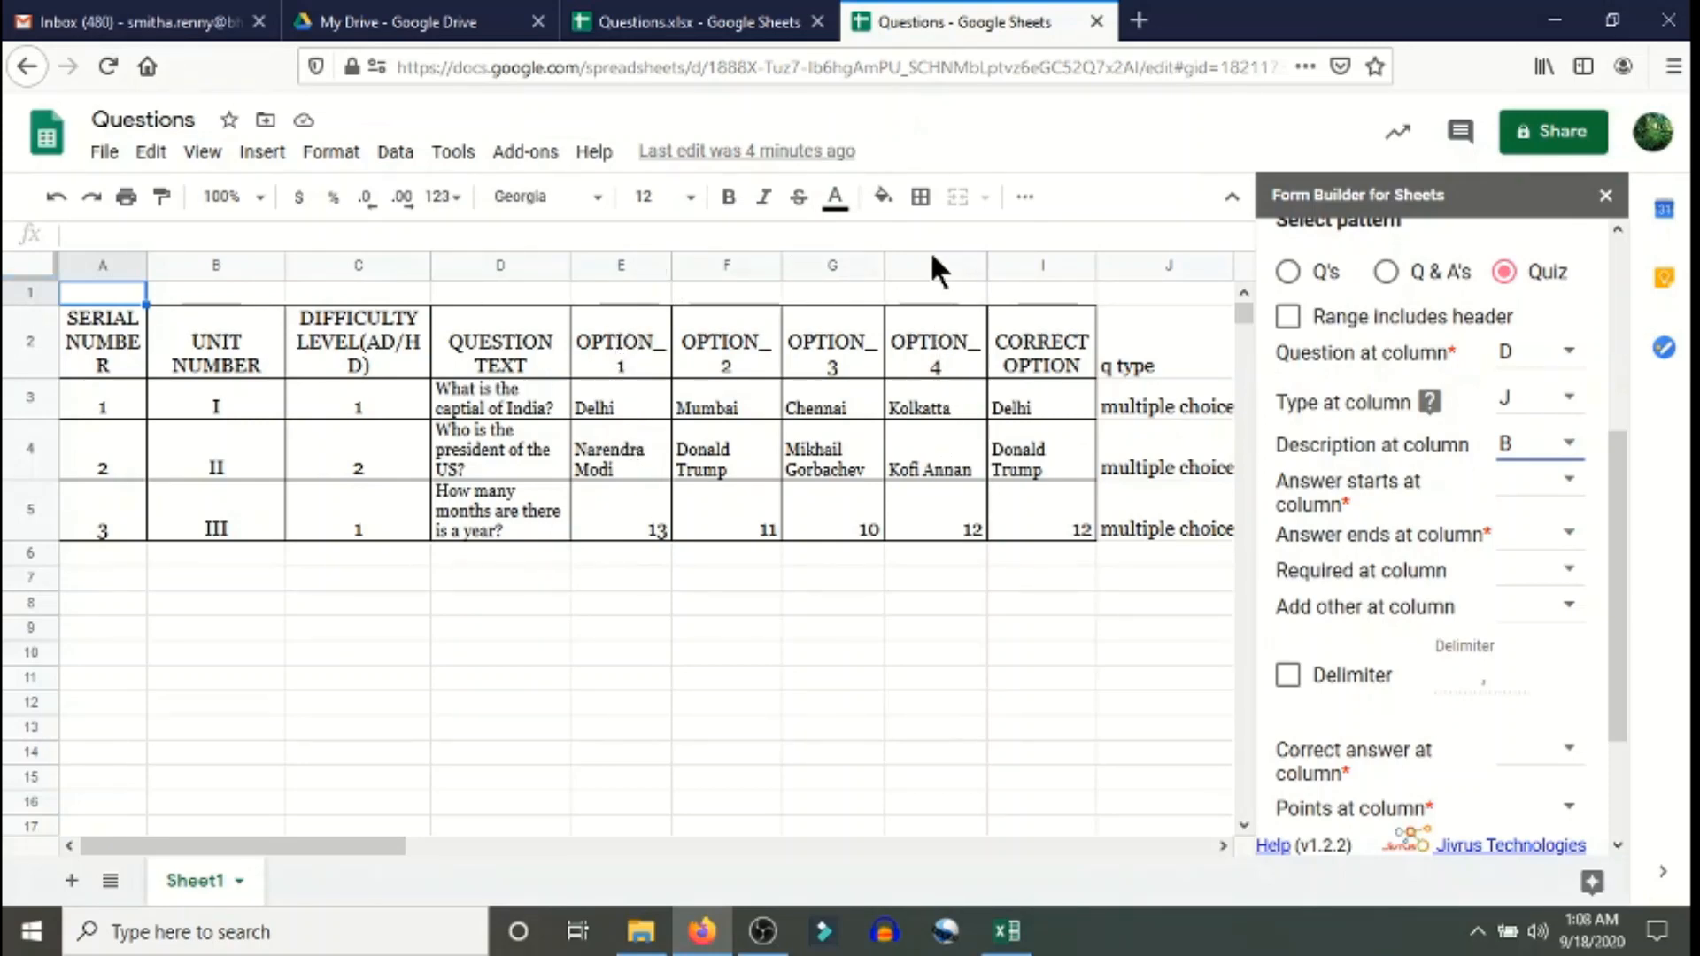
# - Set answer options to run from column E to H and take required flags from column K
pyautogui.click(1559, 487)
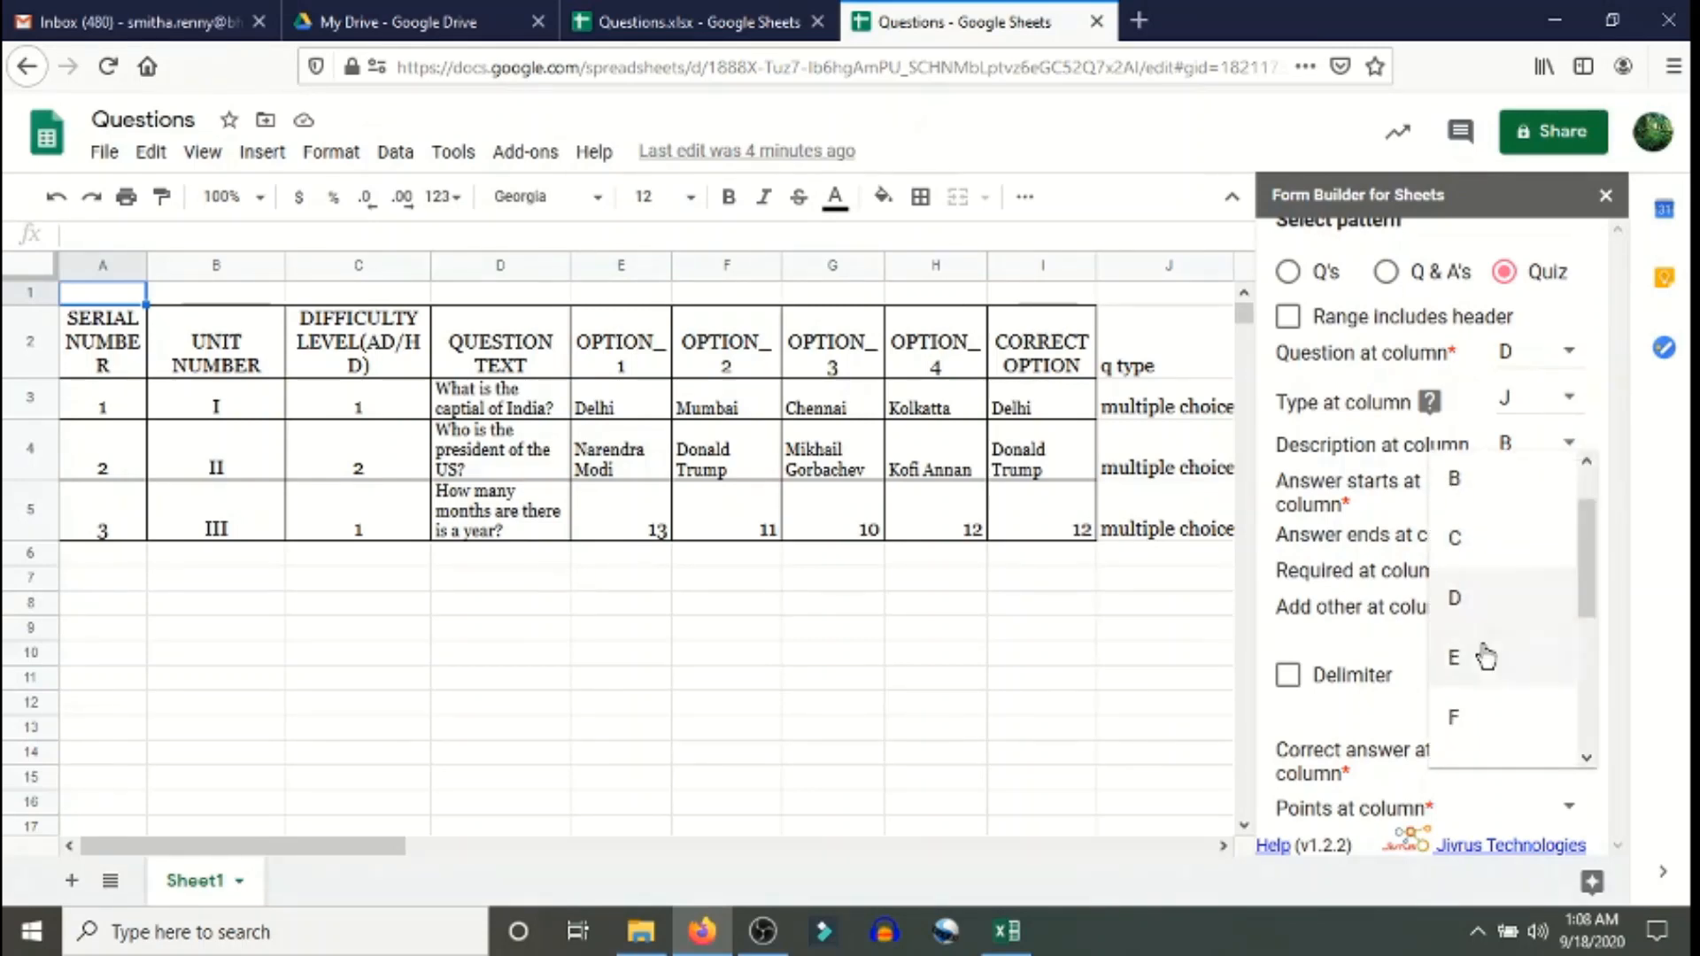
pyautogui.click(1475, 655)
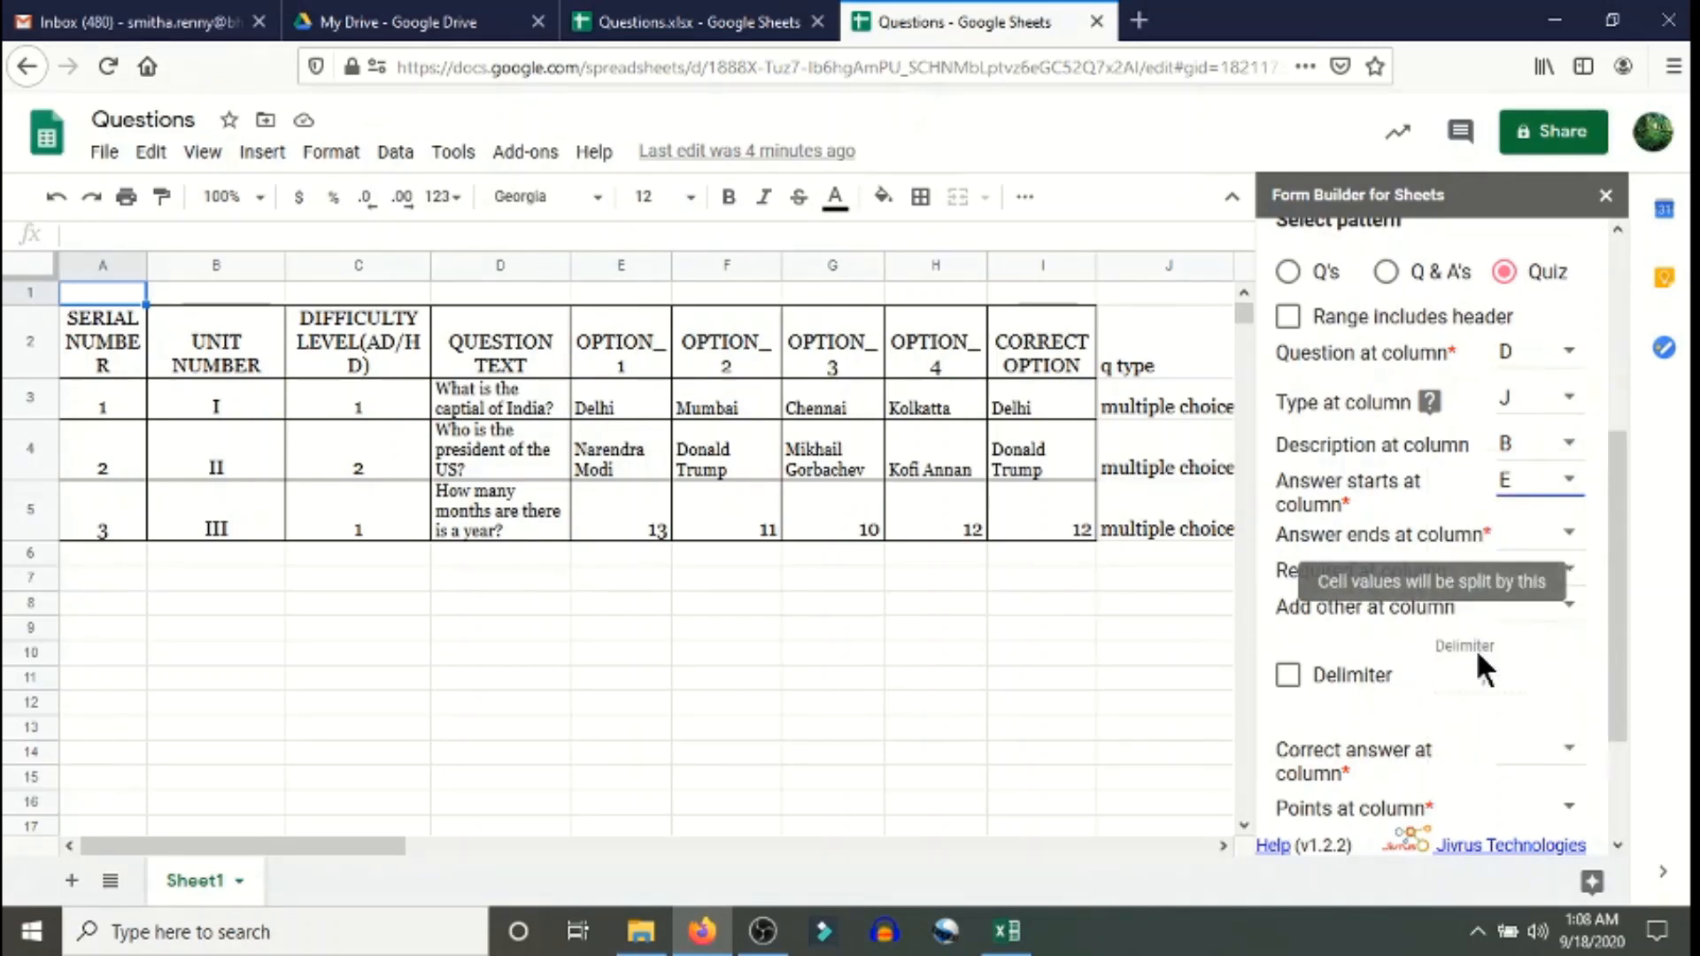
pyautogui.click(1566, 538)
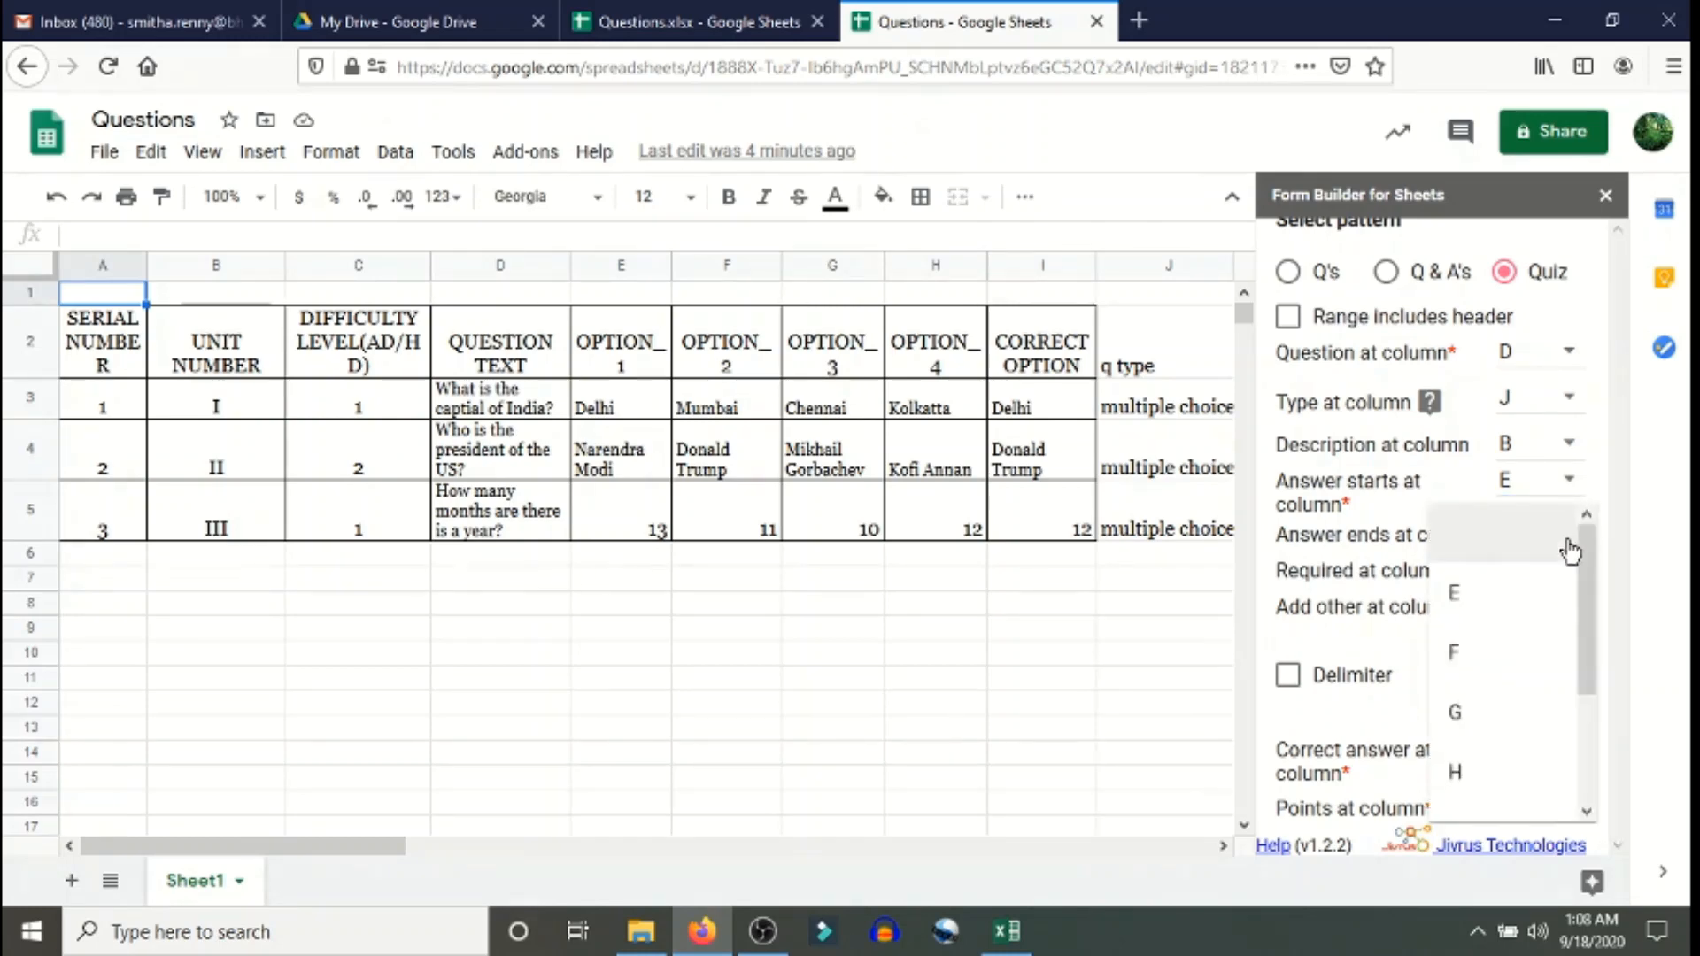
pyautogui.click(1472, 777)
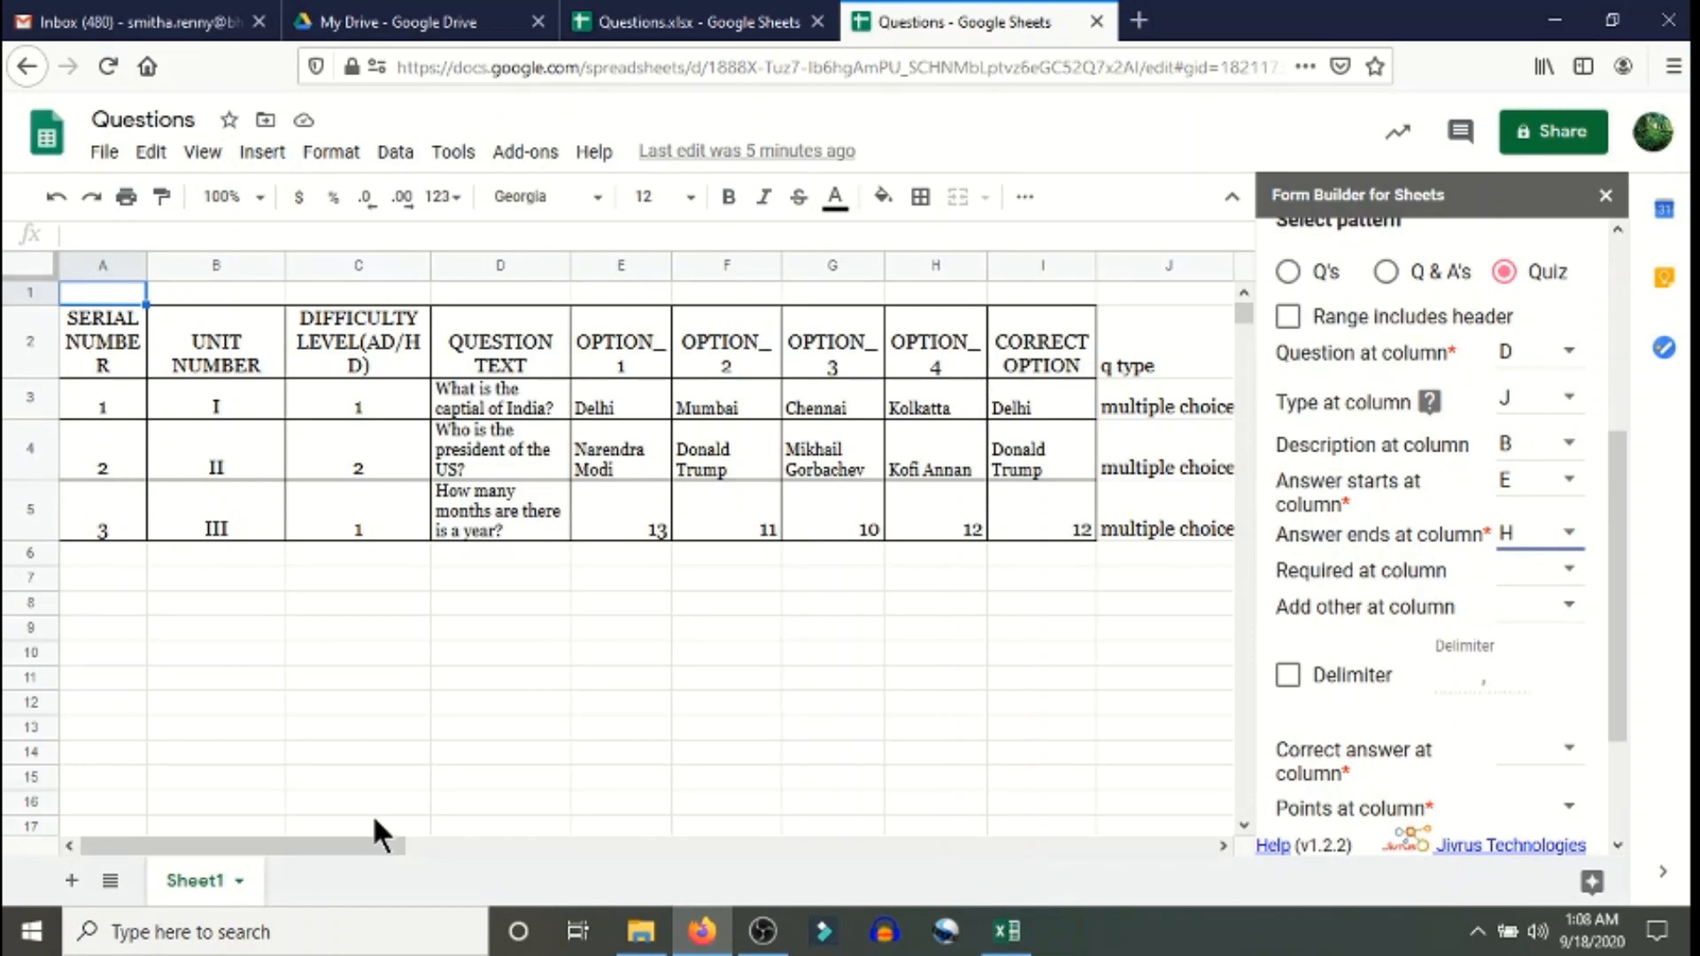
pyautogui.moveTo(371, 834); pyautogui.dragTo(589, 850)
pyautogui.scroll(3, 522, 758)
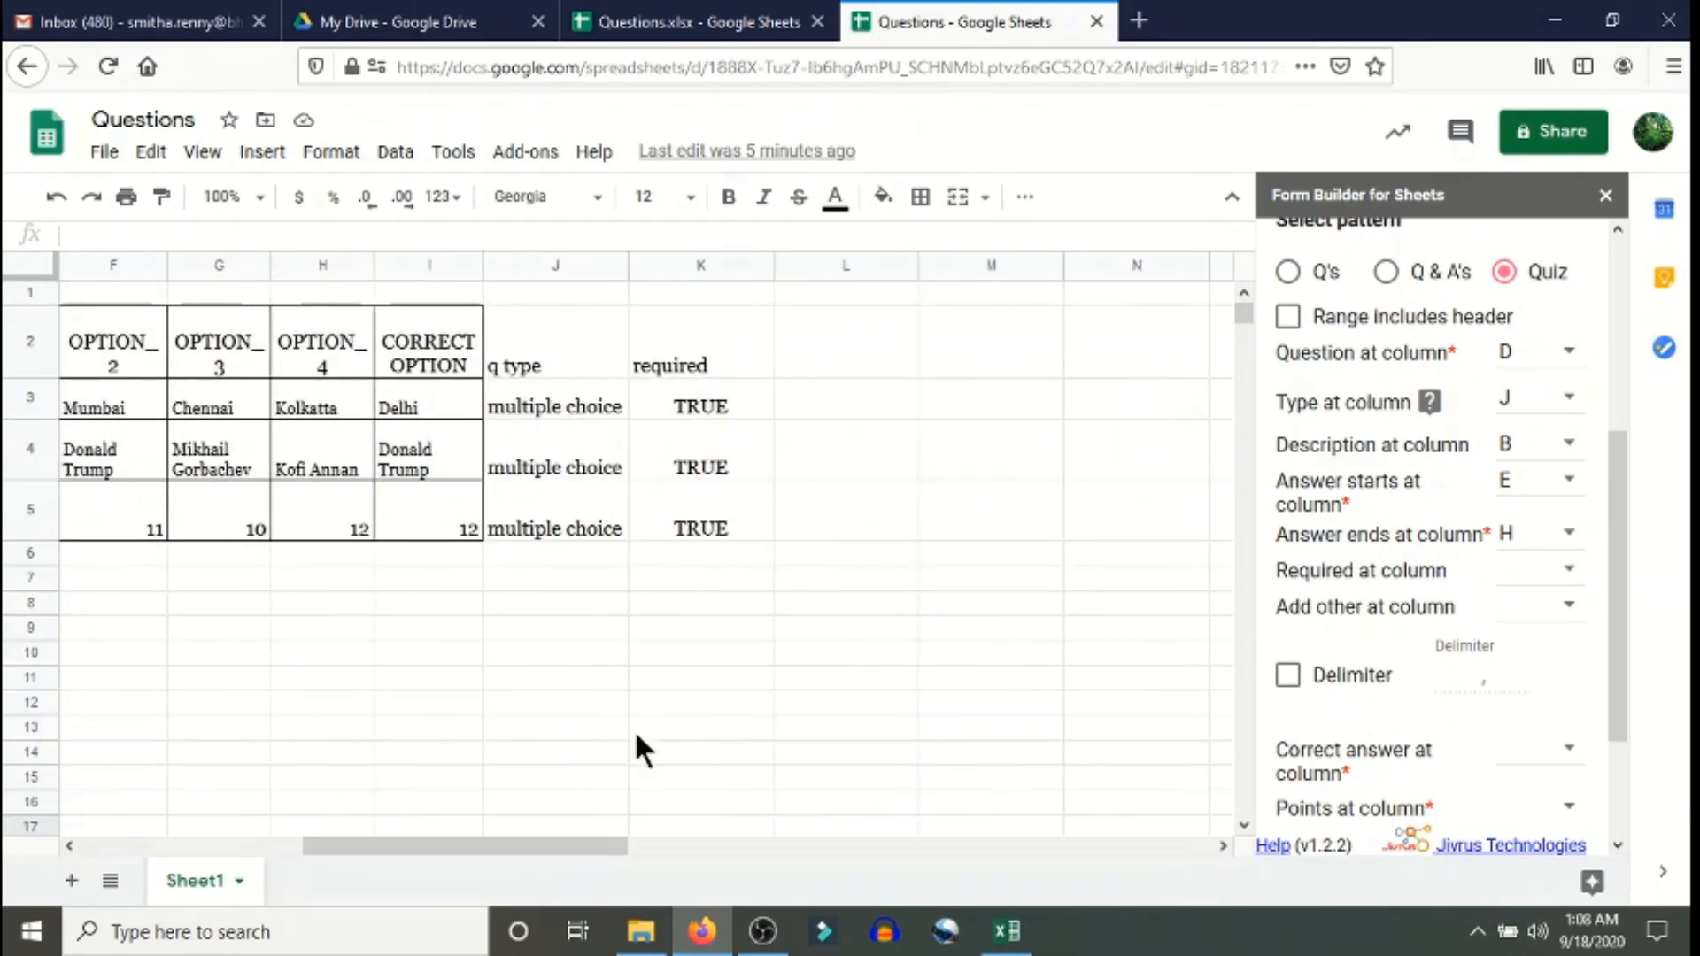
pyautogui.click(739, 340)
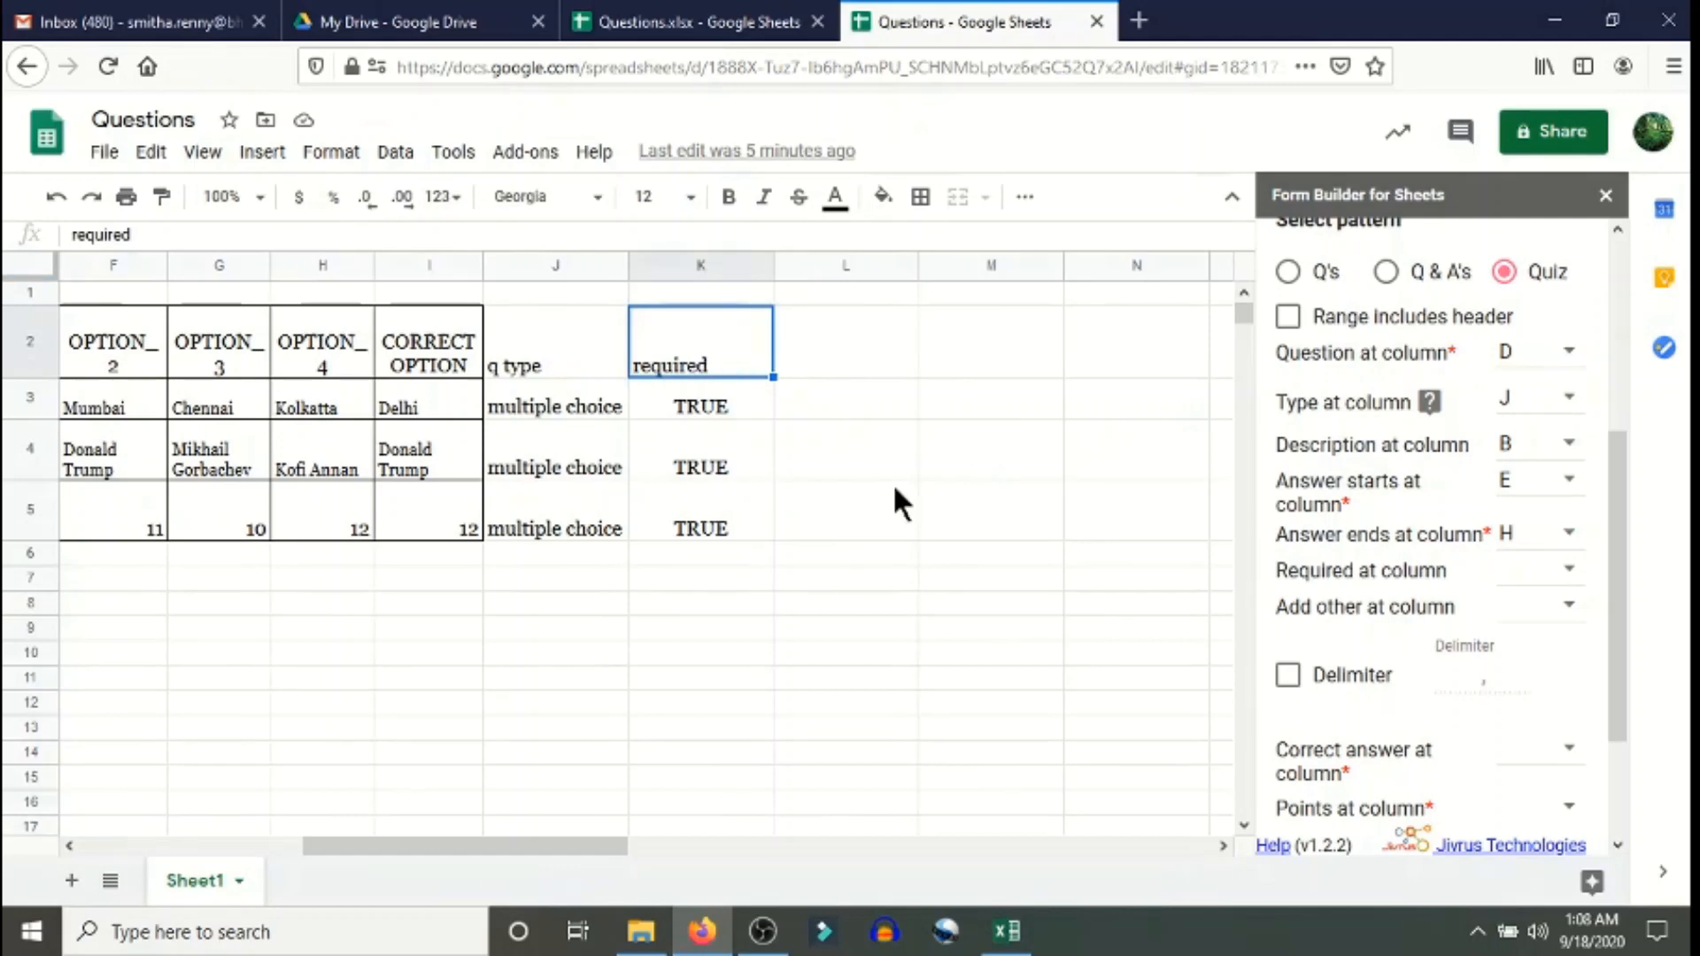
pyautogui.click(1569, 570)
pyautogui.moveTo(1585, 652); pyautogui.dragTo(1576, 793)
pyautogui.scroll(-1, 1586, 805)
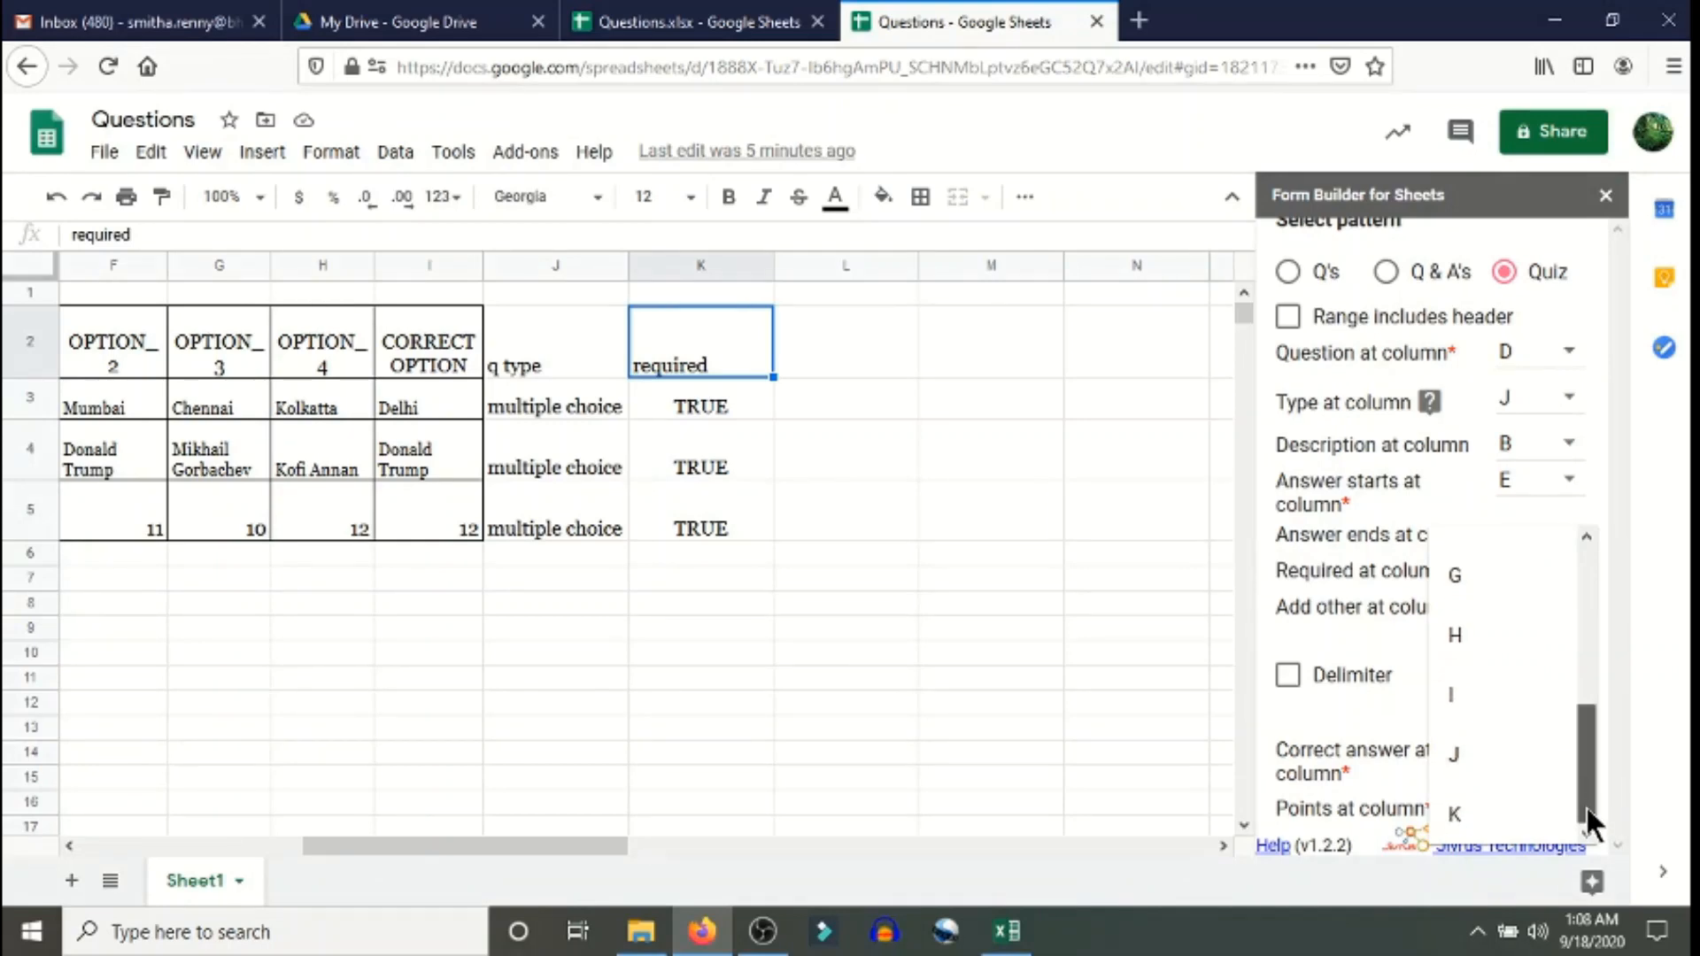
pyautogui.click(1493, 815)
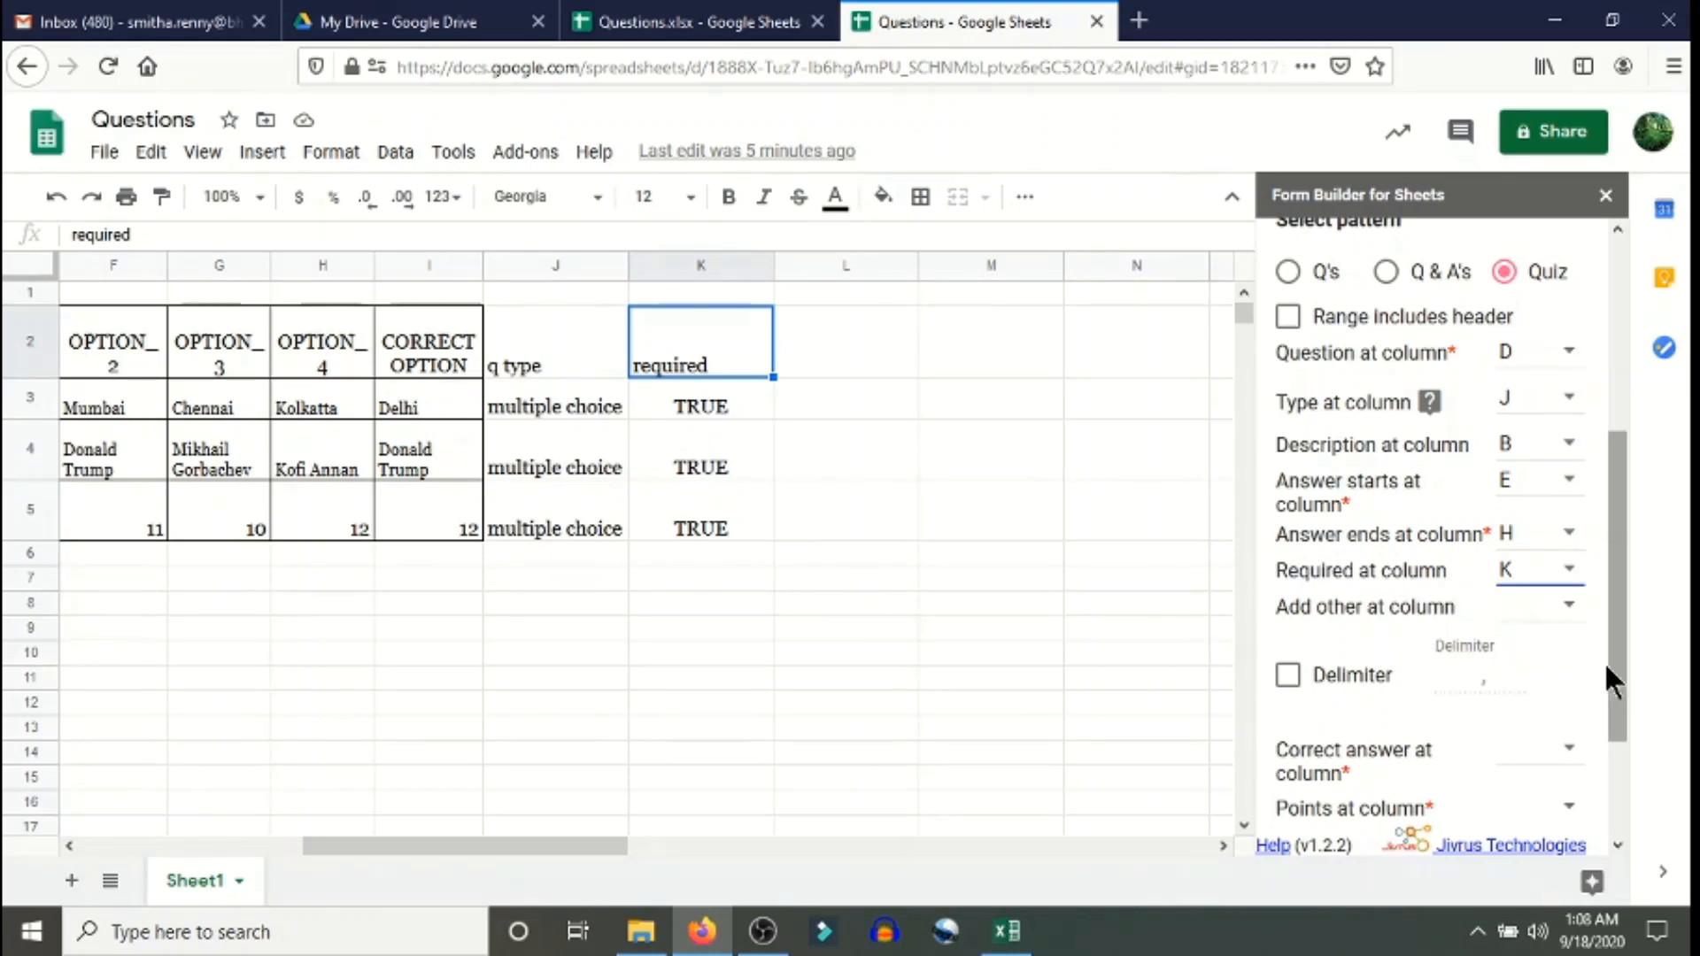
# - Take correct answers from column I and points from column C, briefly viewing the feedback settings
pyautogui.moveTo(1615, 649); pyautogui.dragTo(1592, 785)
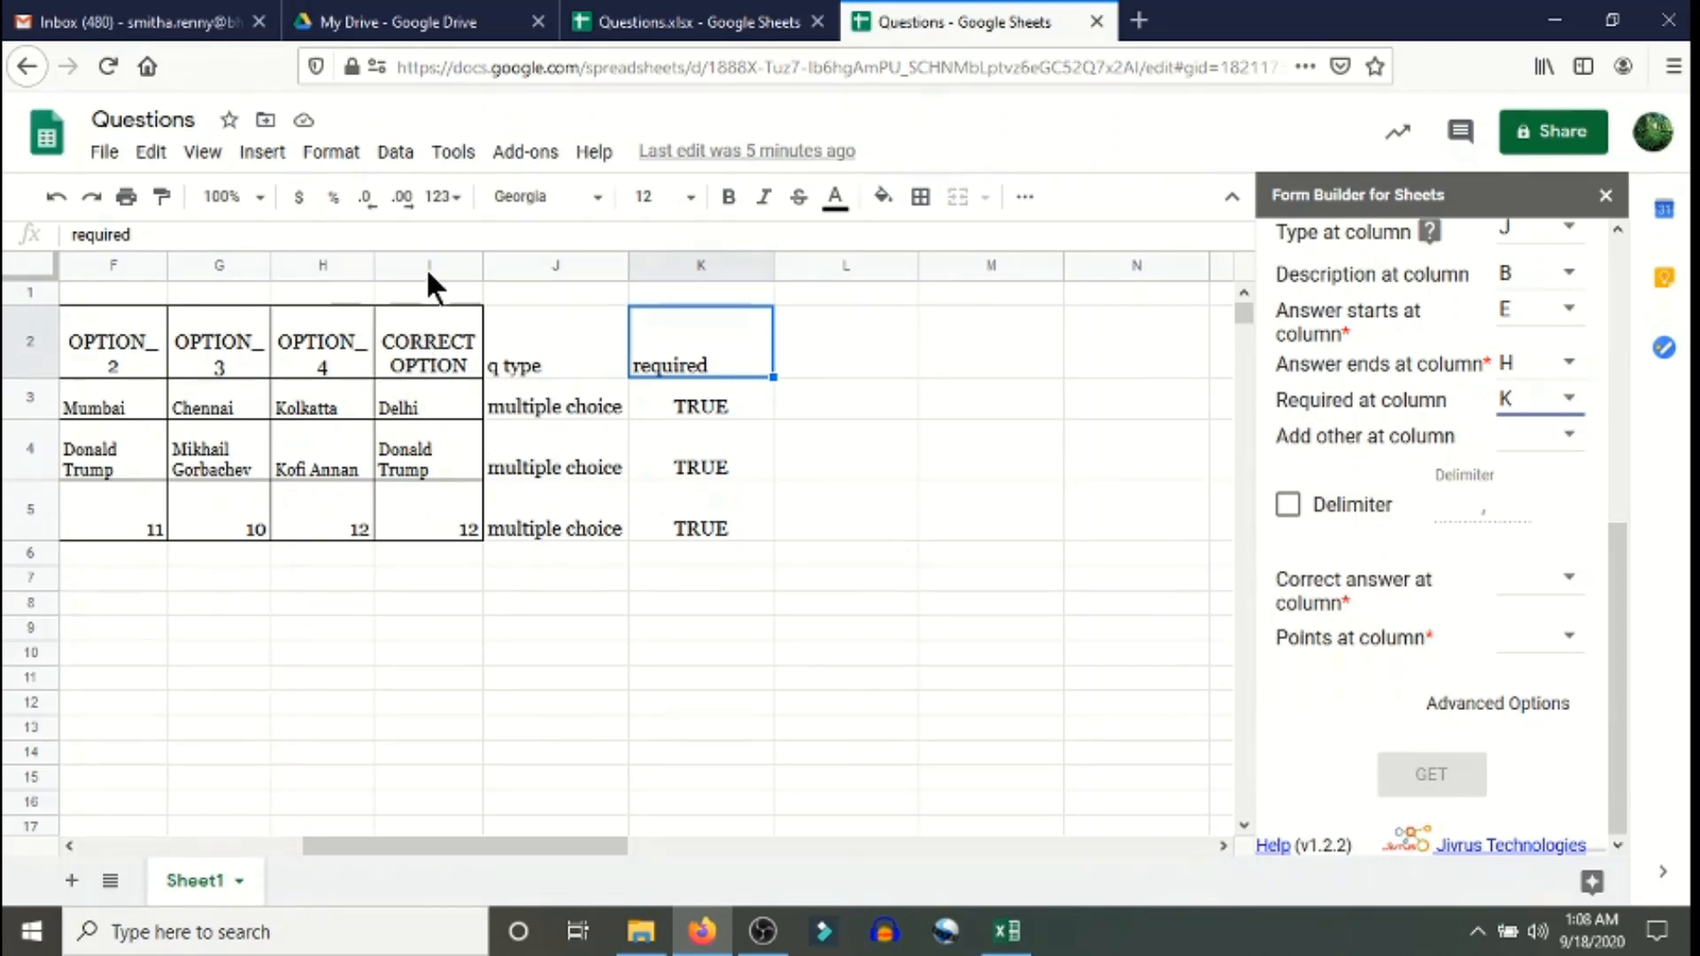
pyautogui.click(1577, 577)
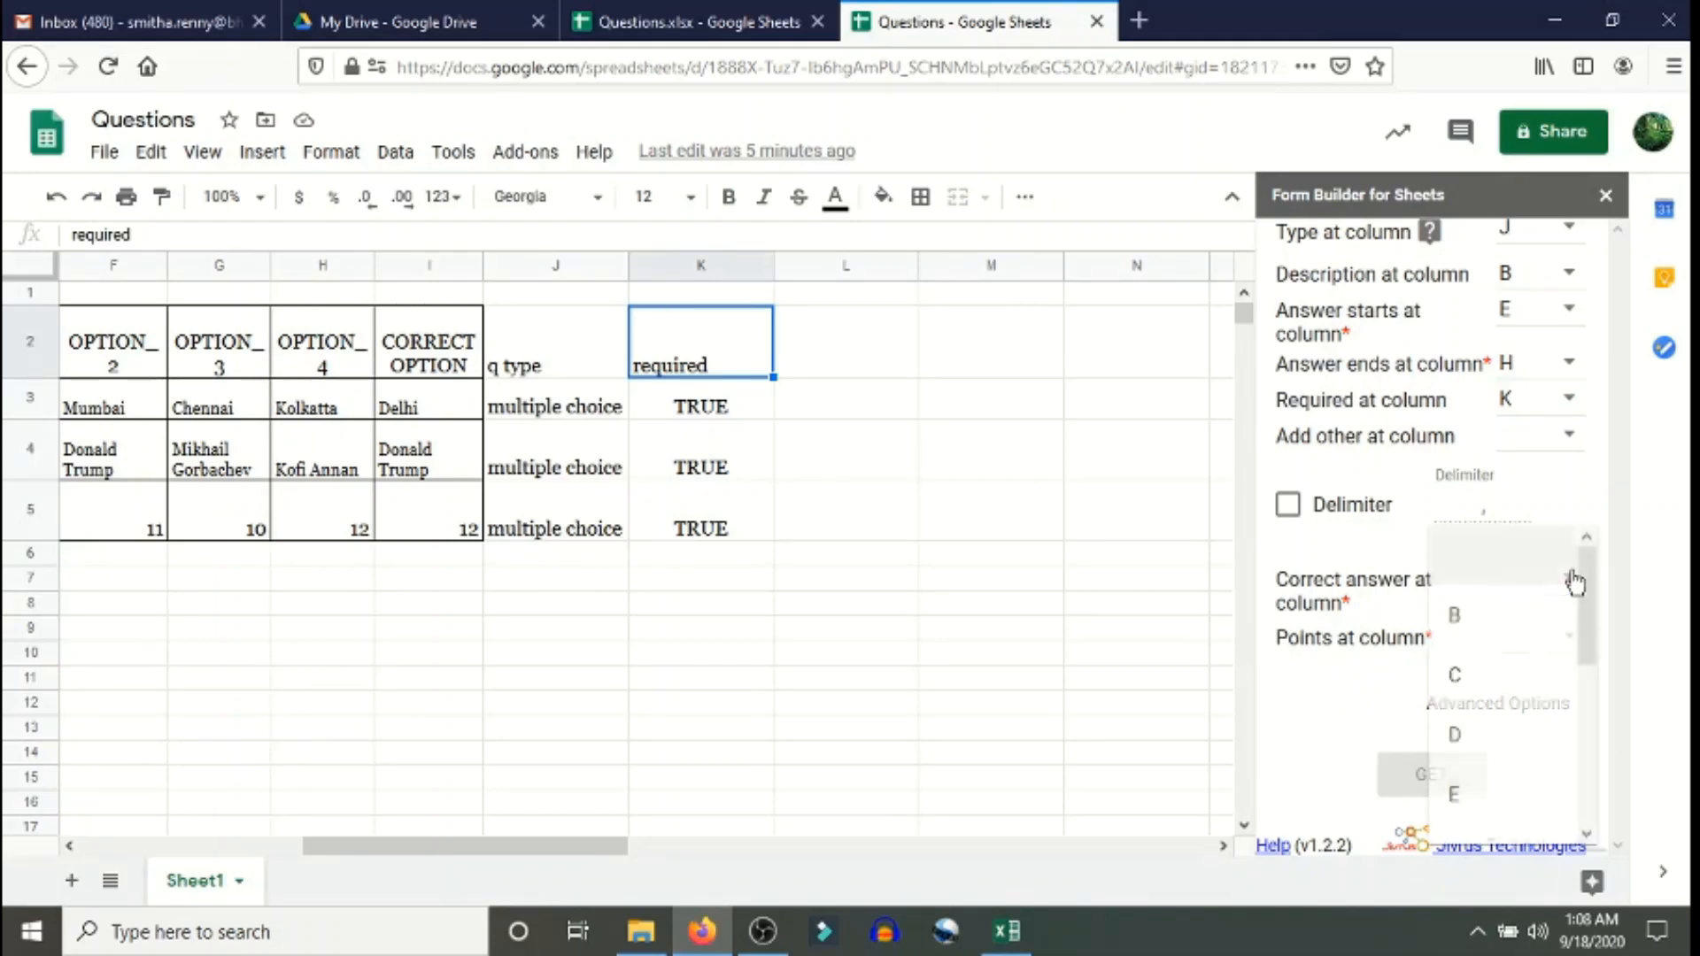
pyautogui.moveTo(1591, 636); pyautogui.dragTo(1586, 816)
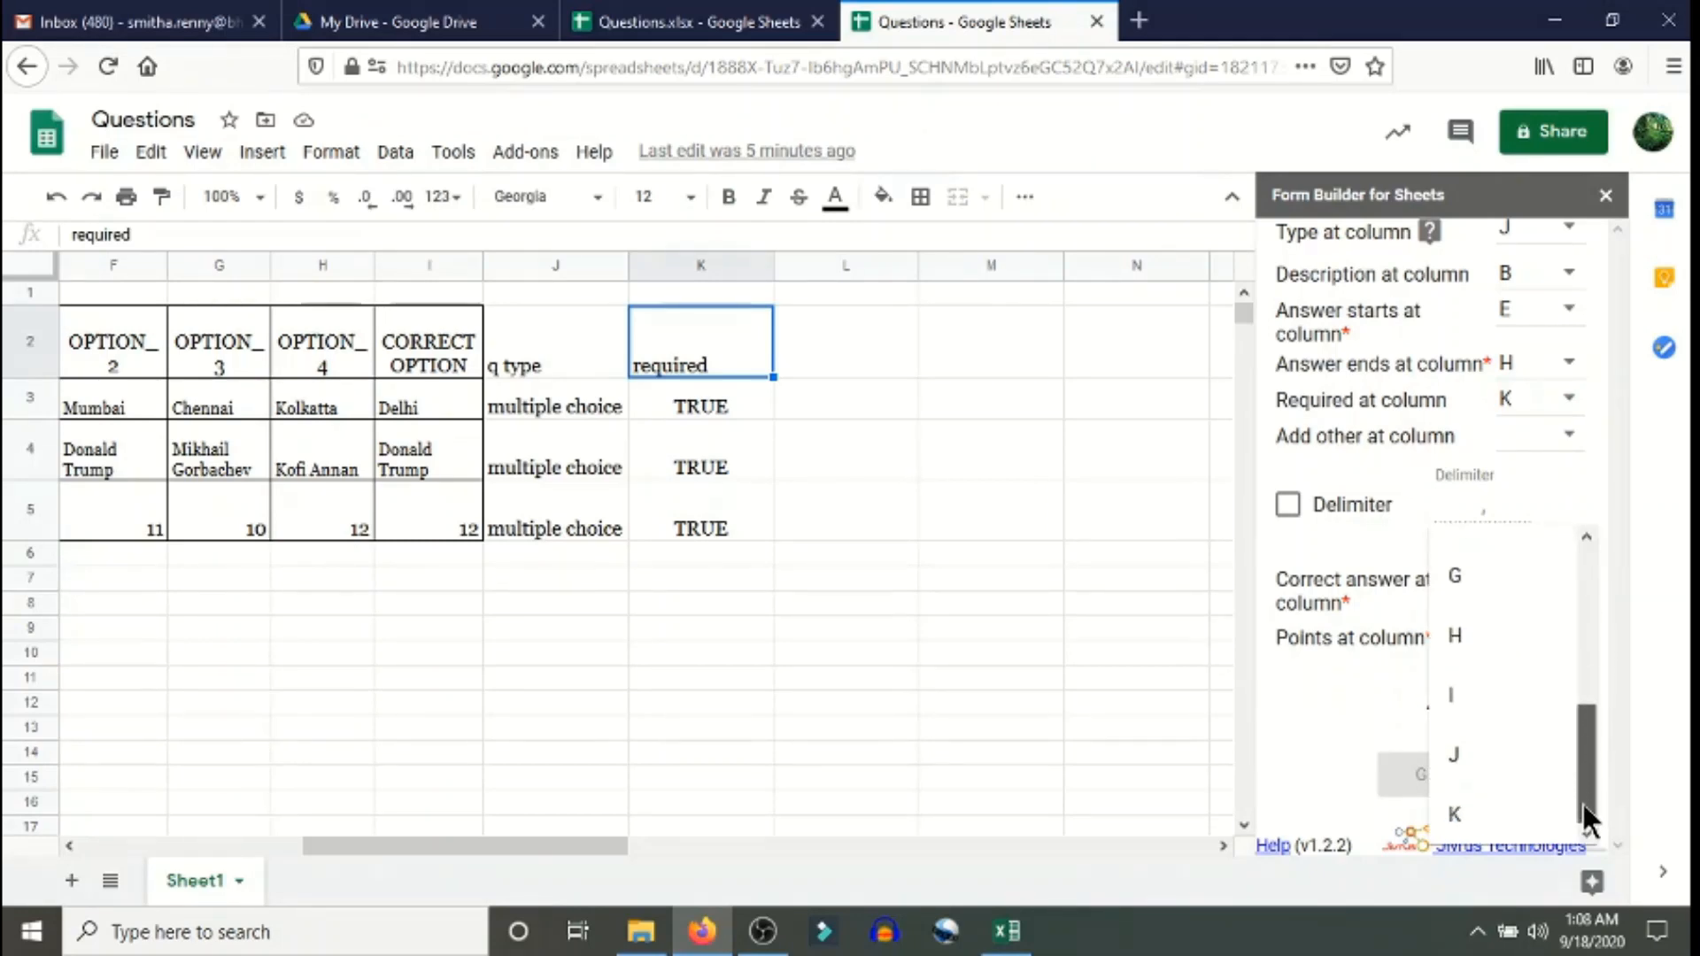
pyautogui.click(1464, 706)
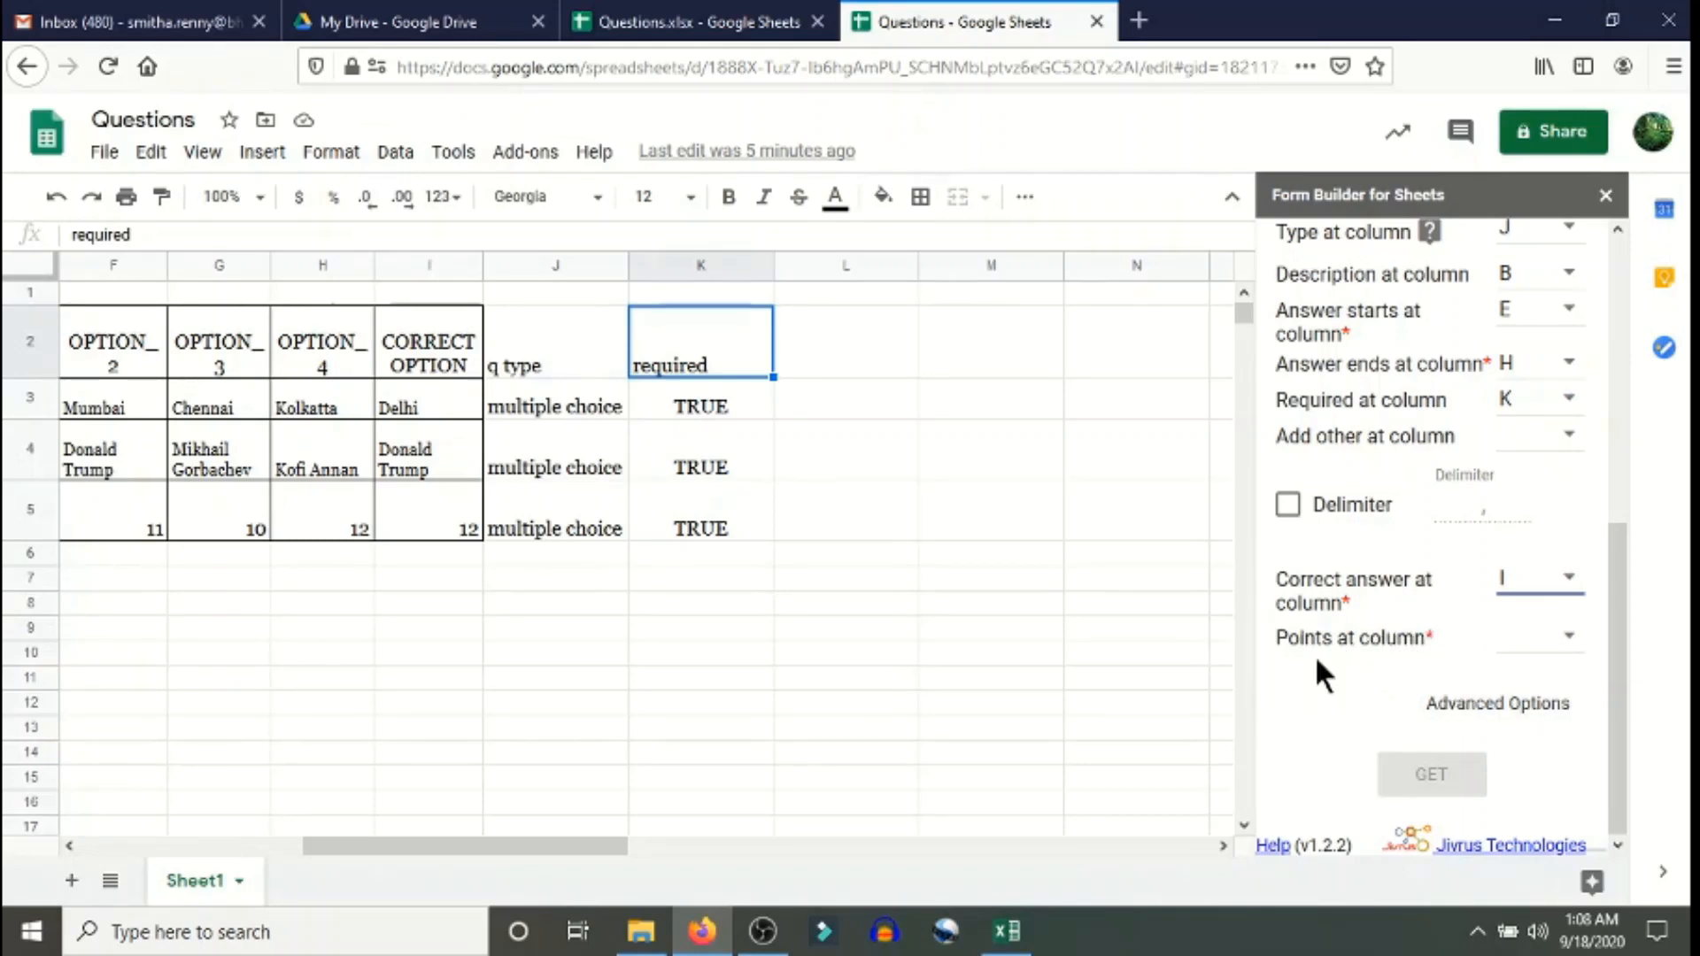
pyautogui.moveTo(577, 841); pyautogui.dragTo(236, 846)
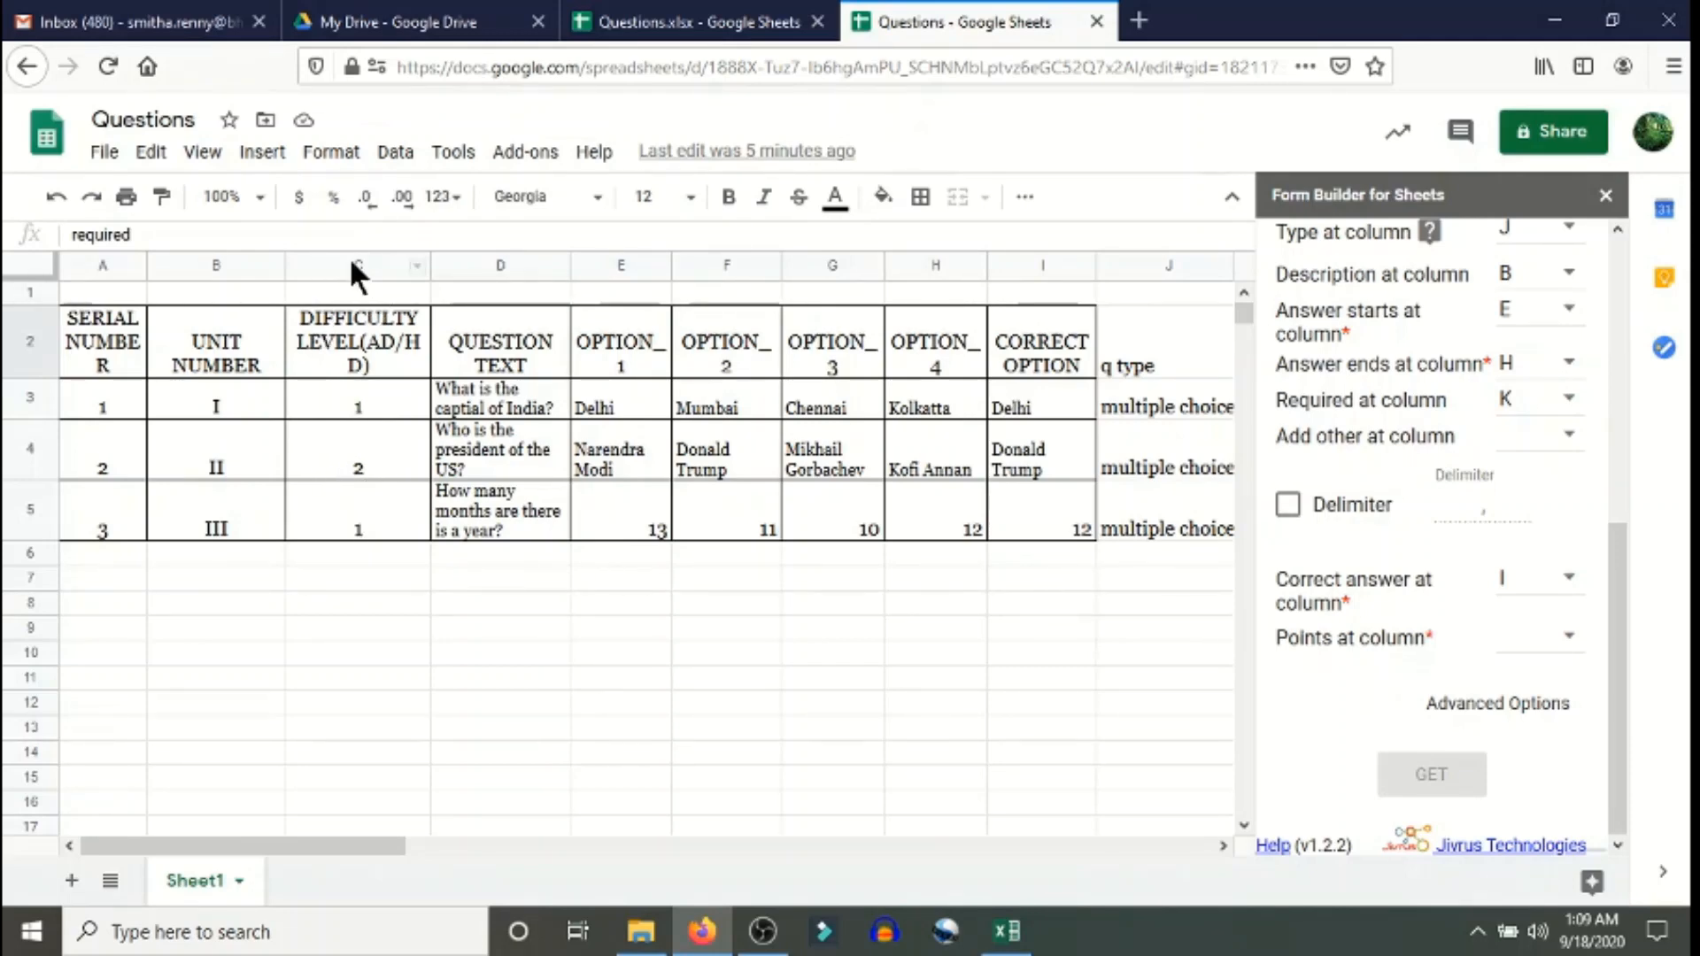
pyautogui.click(1564, 644)
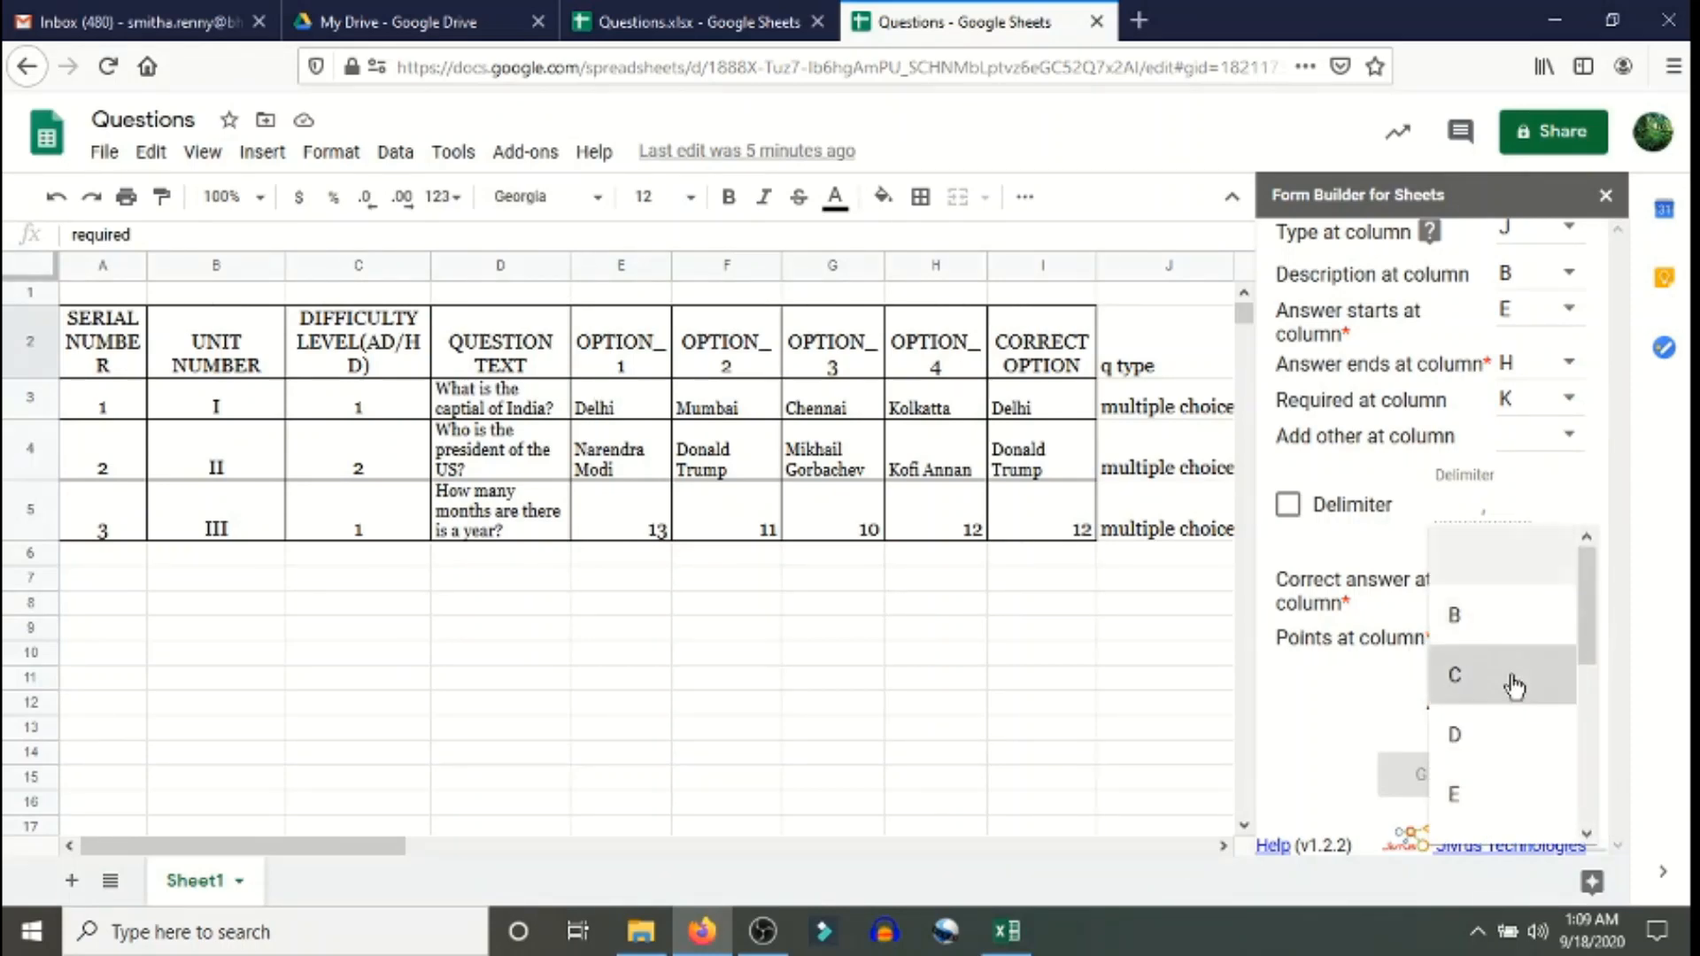
pyautogui.click(1515, 687)
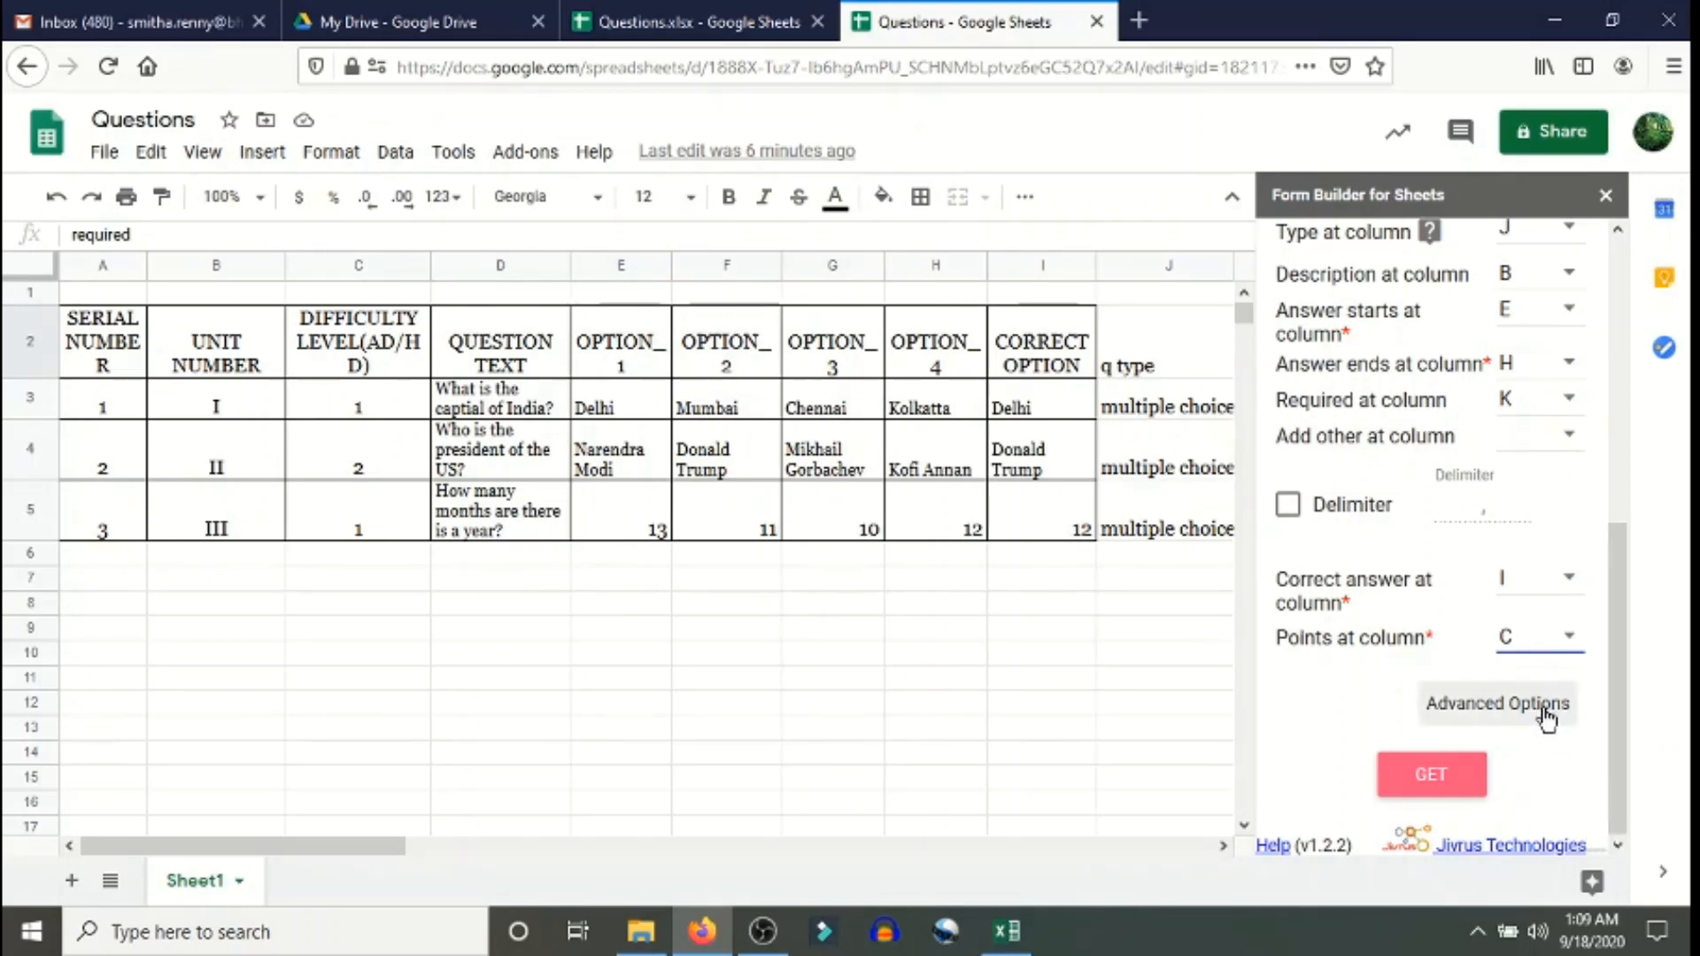
pyautogui.click(1545, 713)
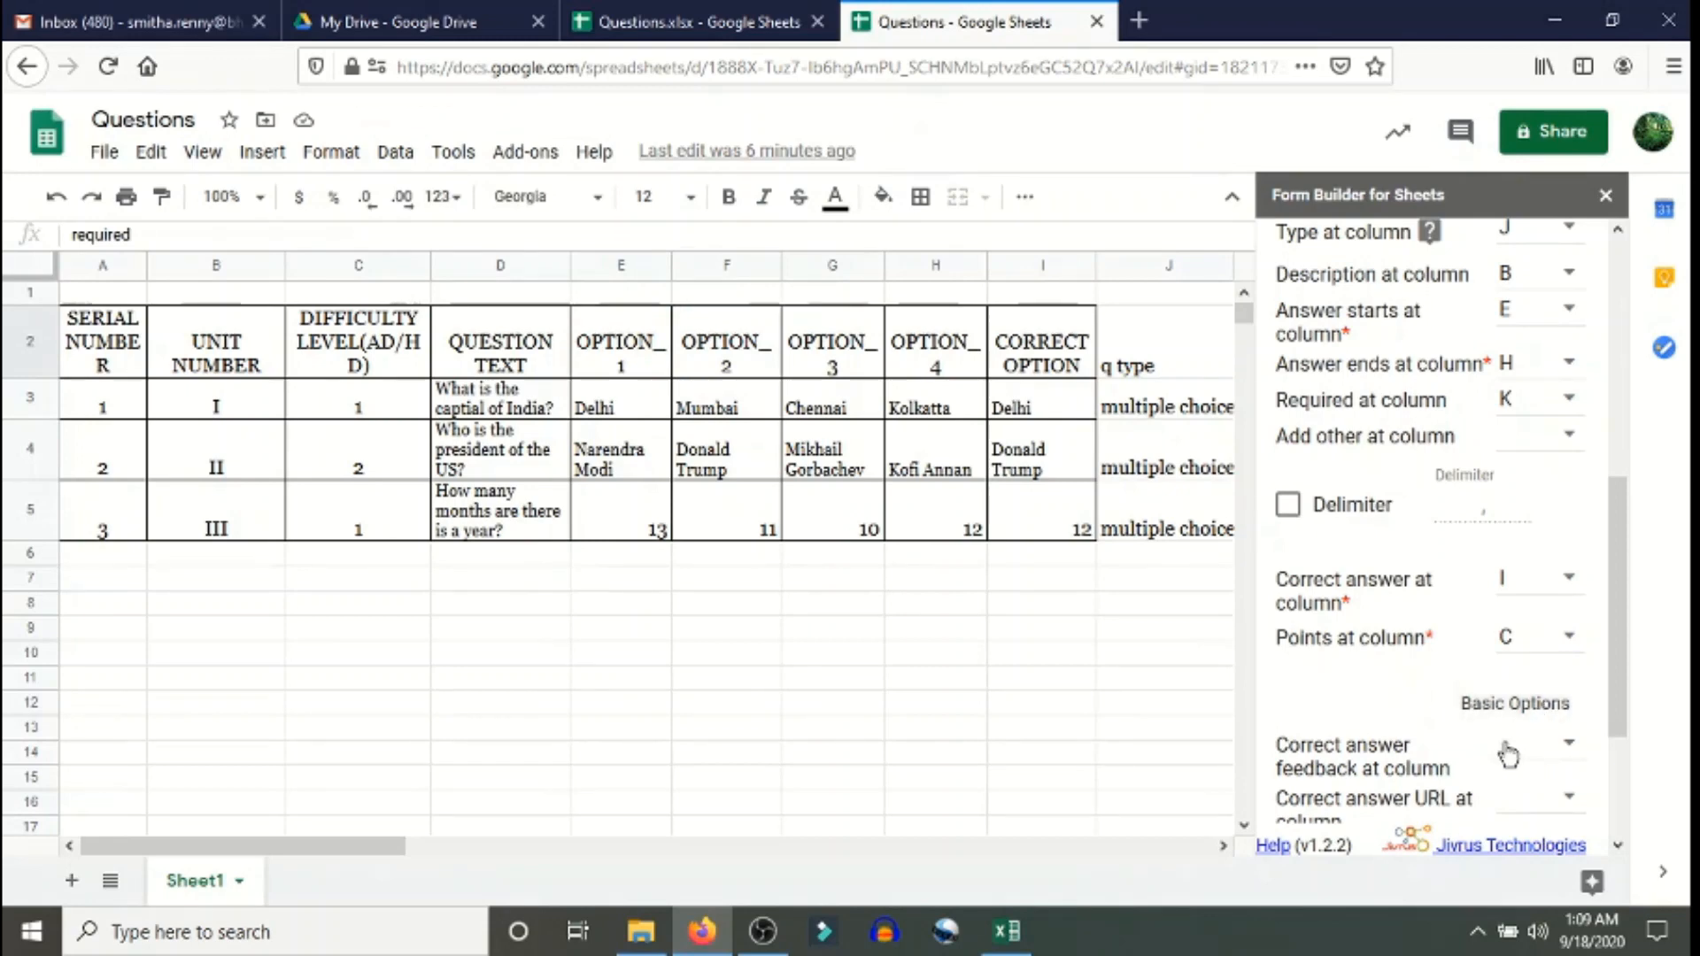
pyautogui.scroll(-3, 1509, 755)
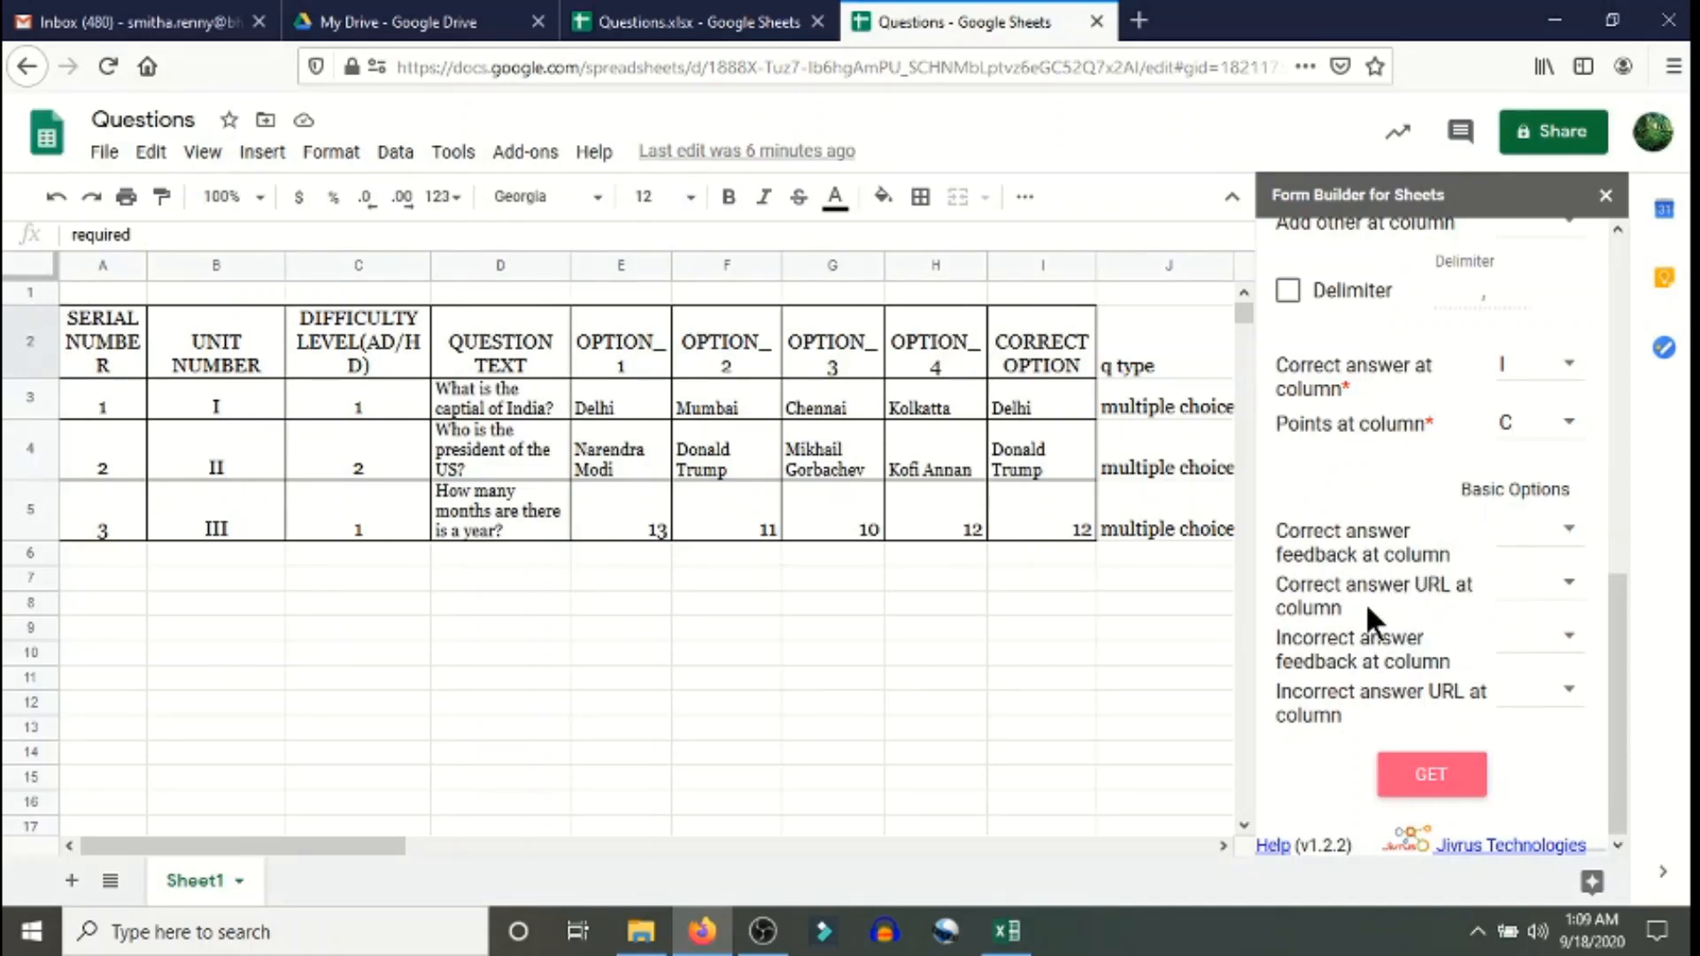
pyautogui.click(1523, 501)
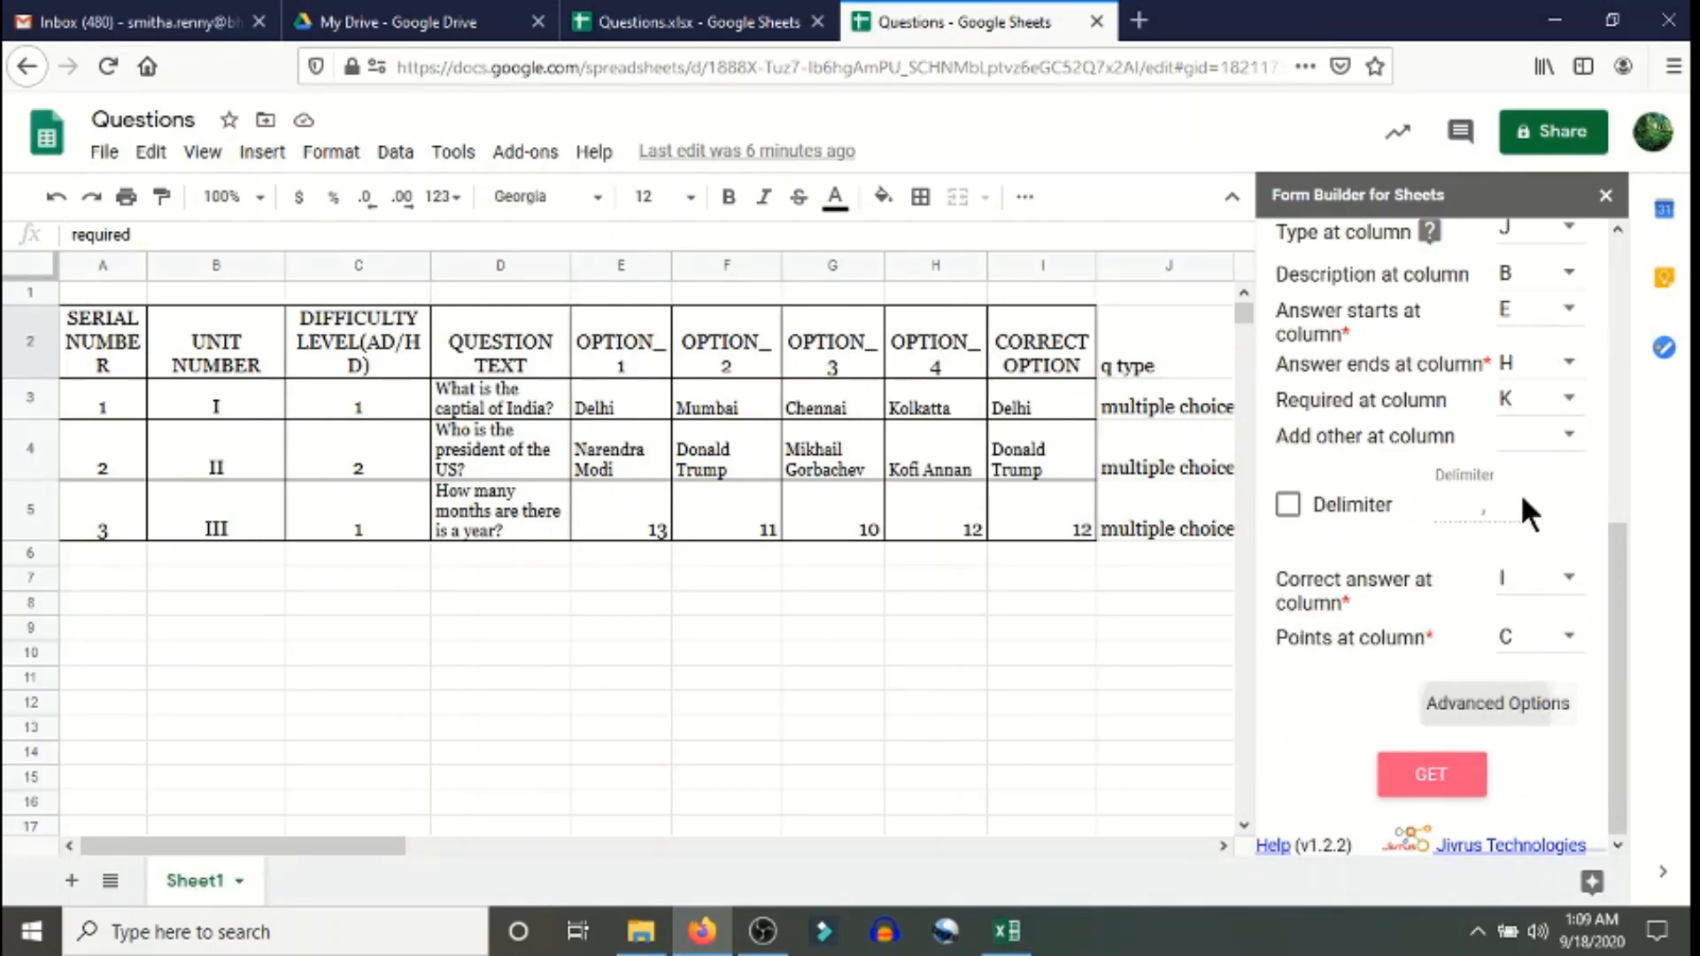
pyautogui.click(1430, 777)
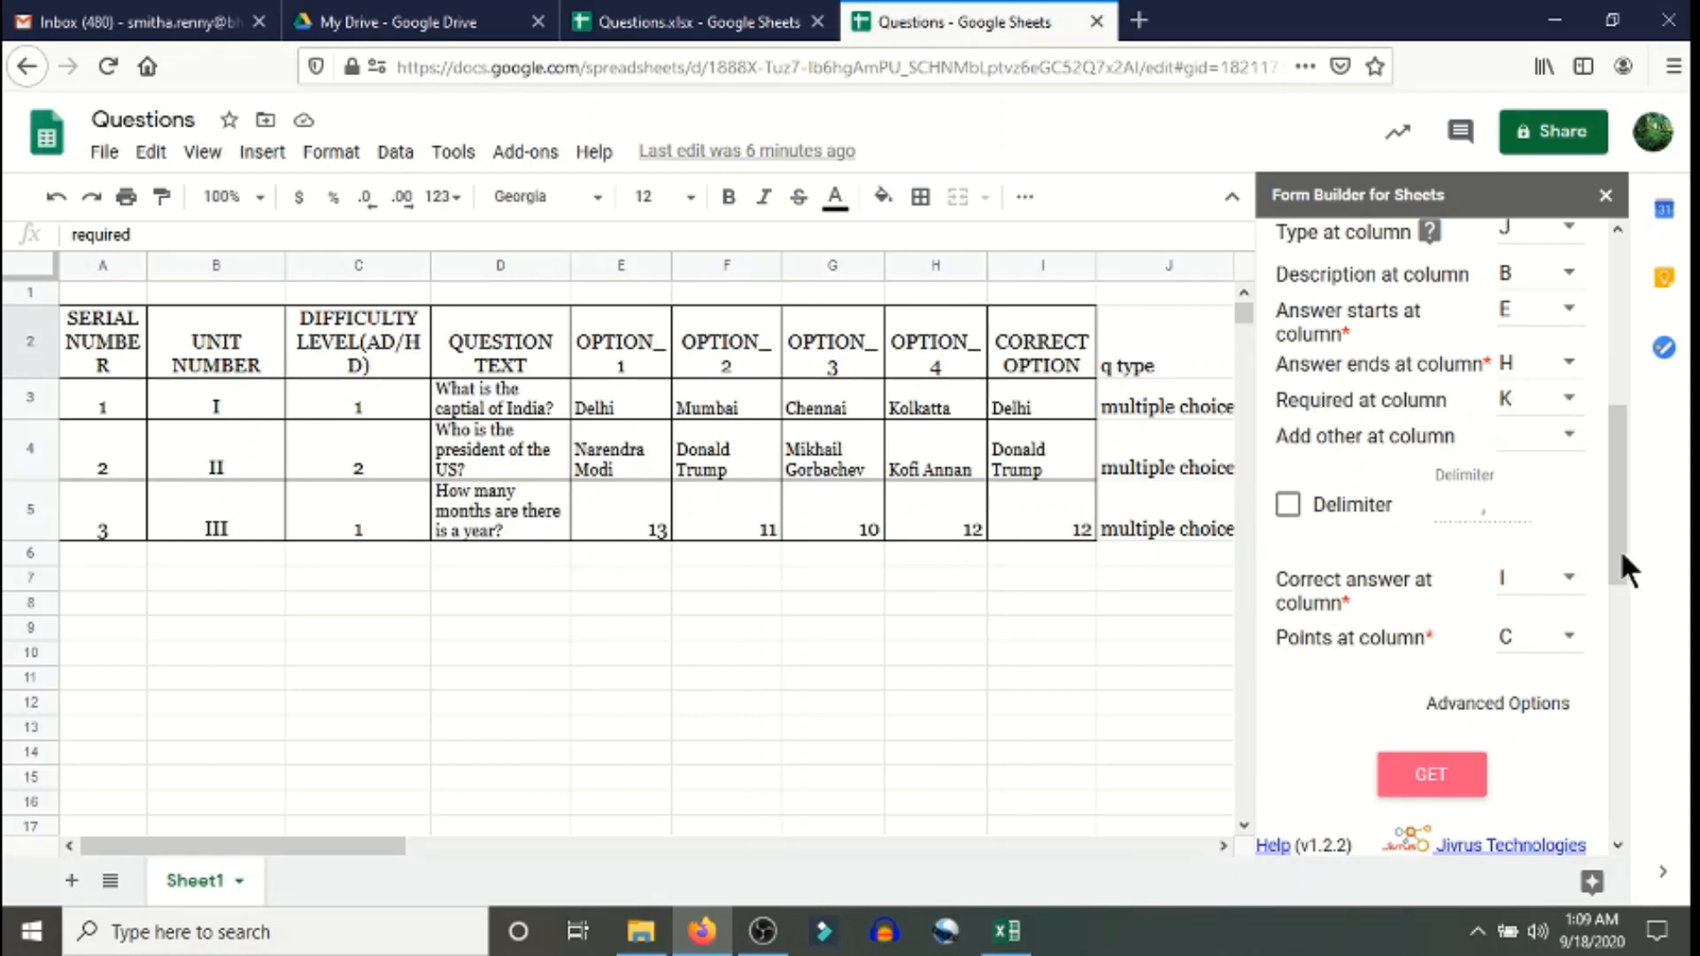
pyautogui.moveTo(1619, 561); pyautogui.dragTo(1603, 745)
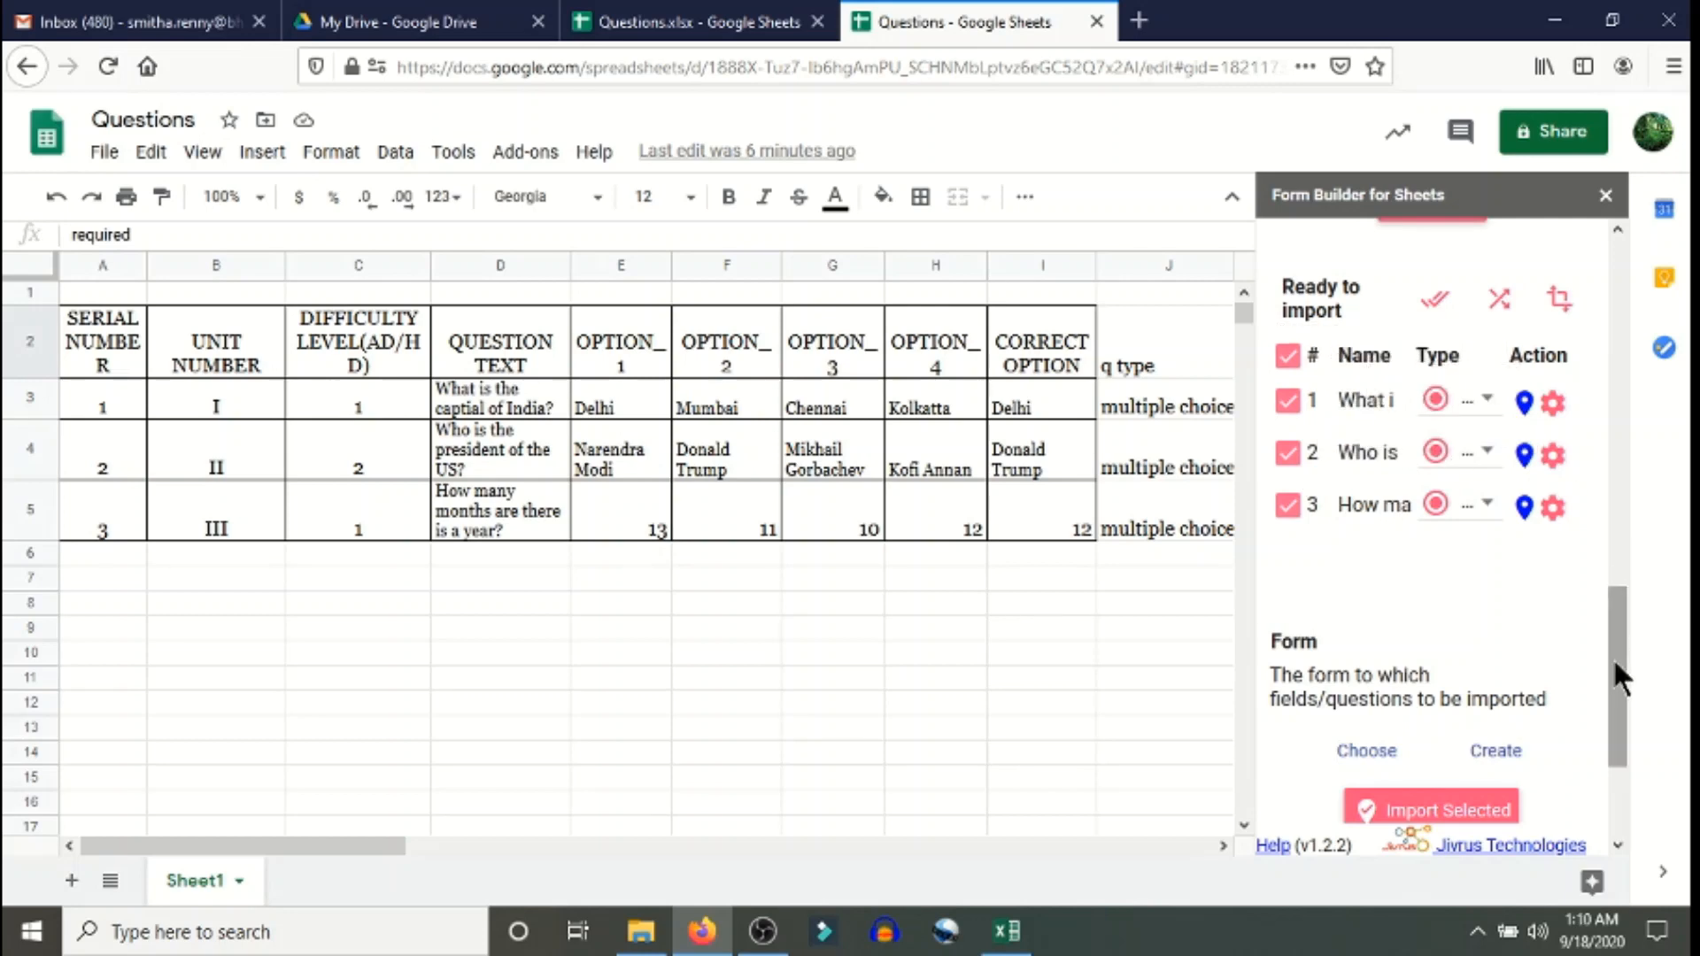
pyautogui.moveTo(1613, 657); pyautogui.dragTo(1597, 757)
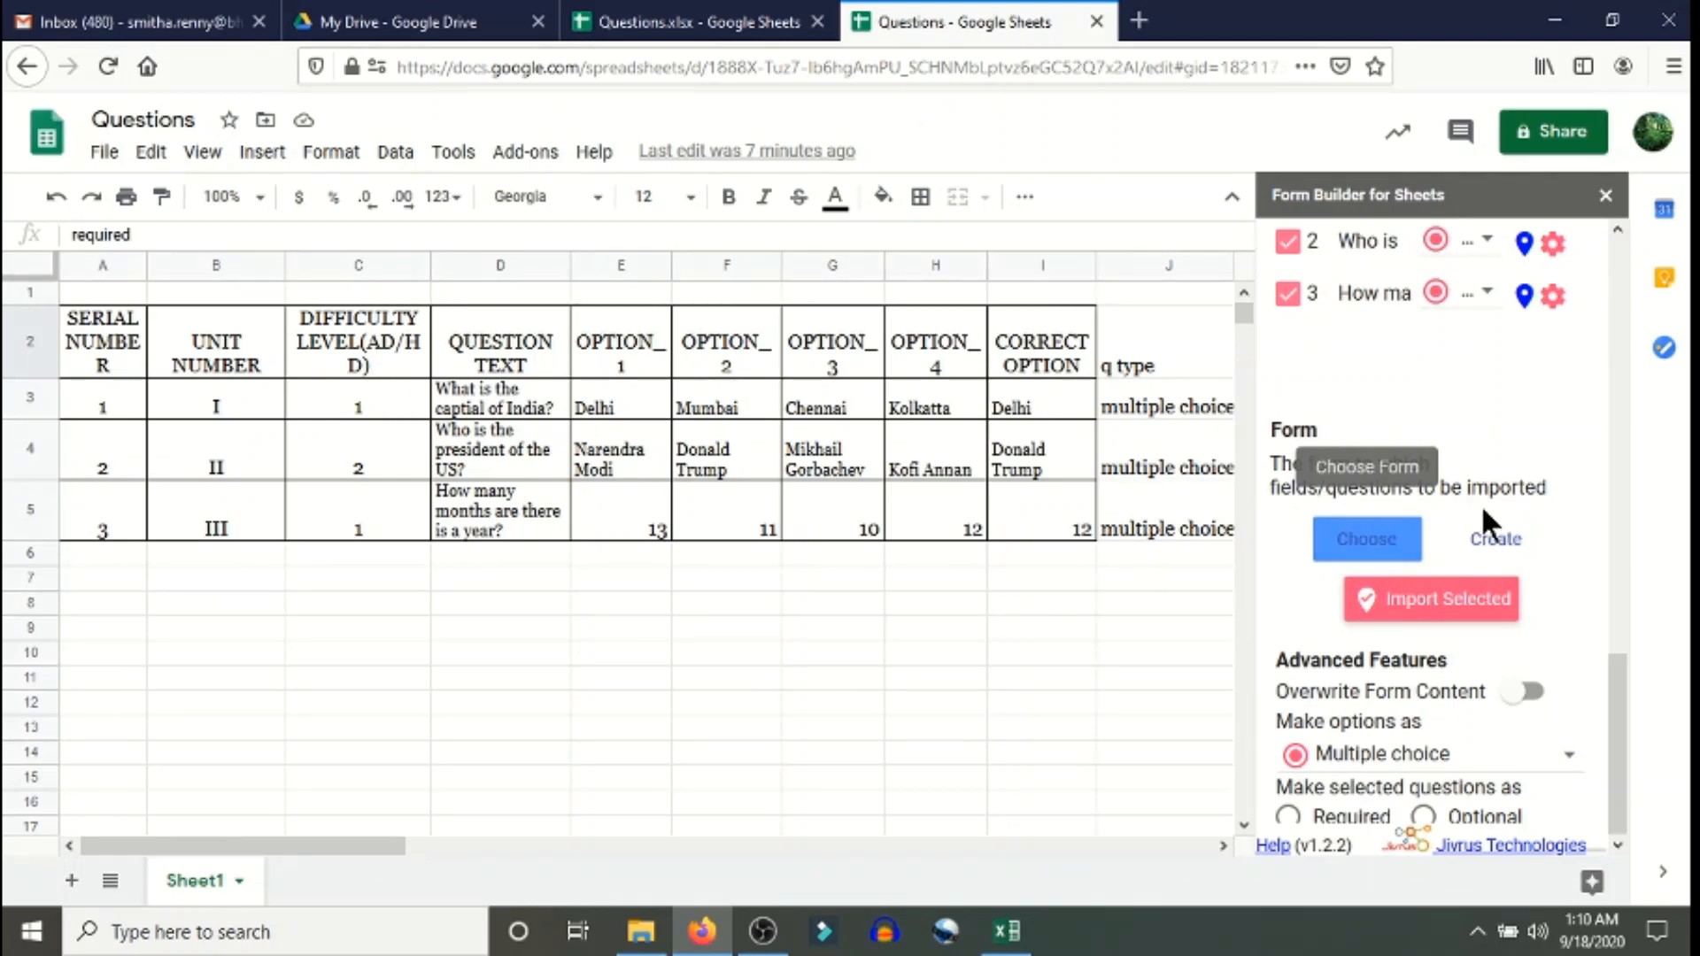
# - Create a new destination form named 'BSc-CS Sem 5 I.Network Security'
pyautogui.click(1506, 551)
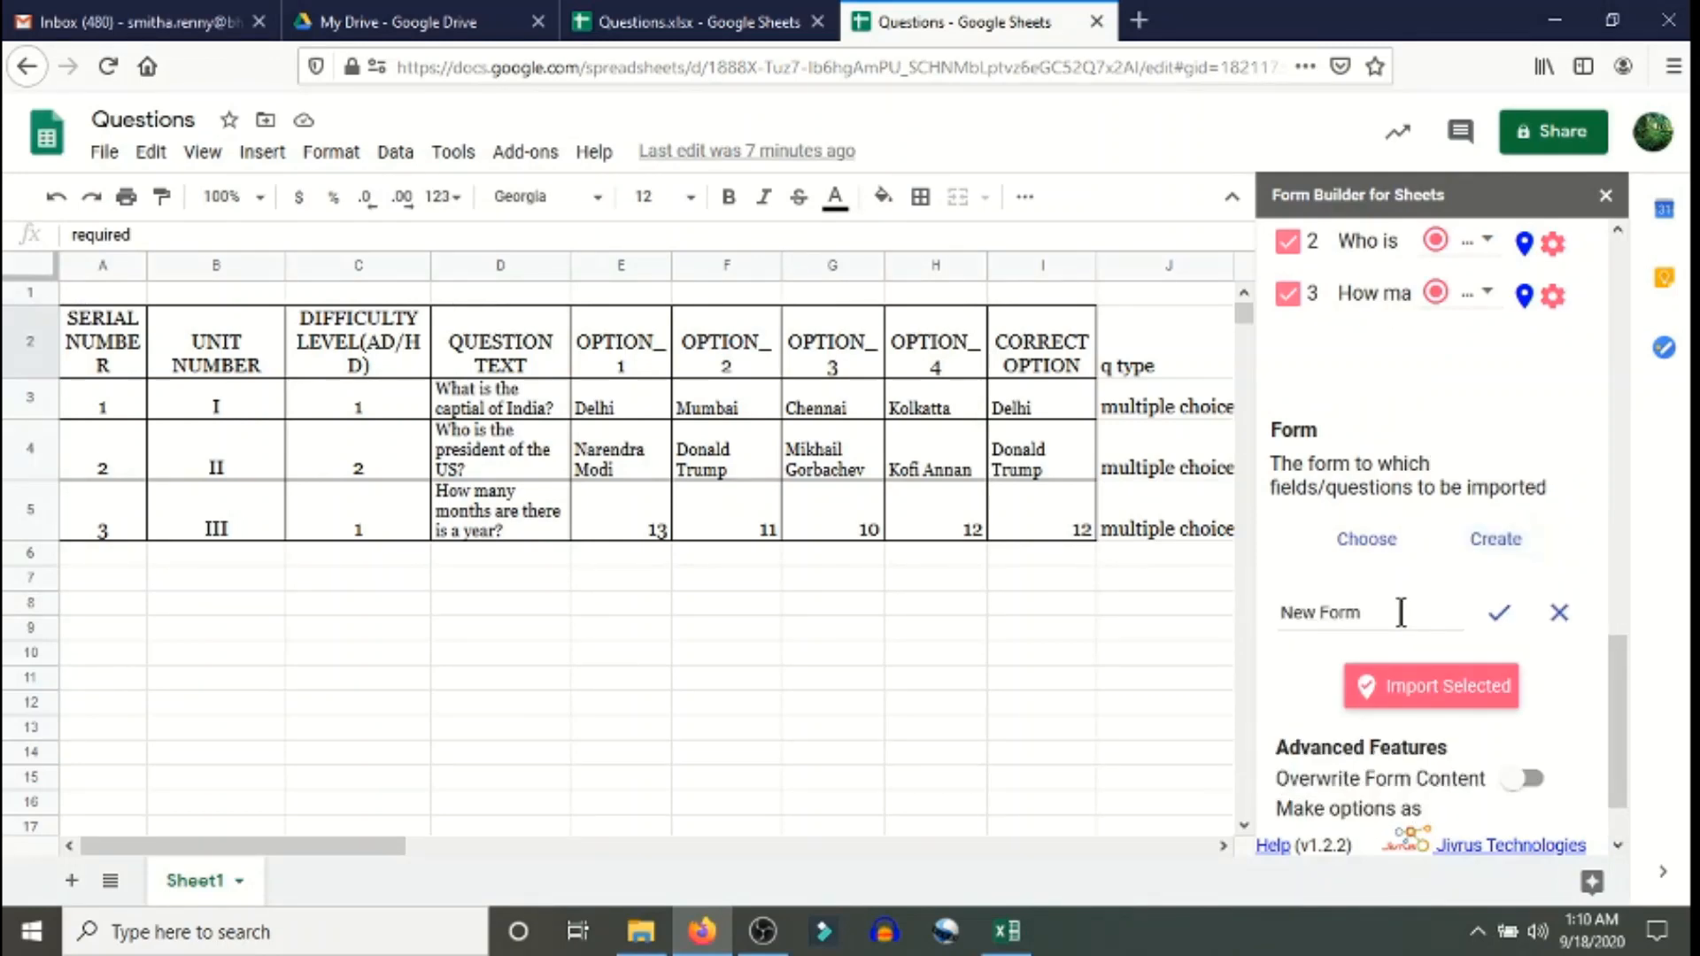
pyautogui.moveTo(1401, 612); pyautogui.dragTo(1150, 624)
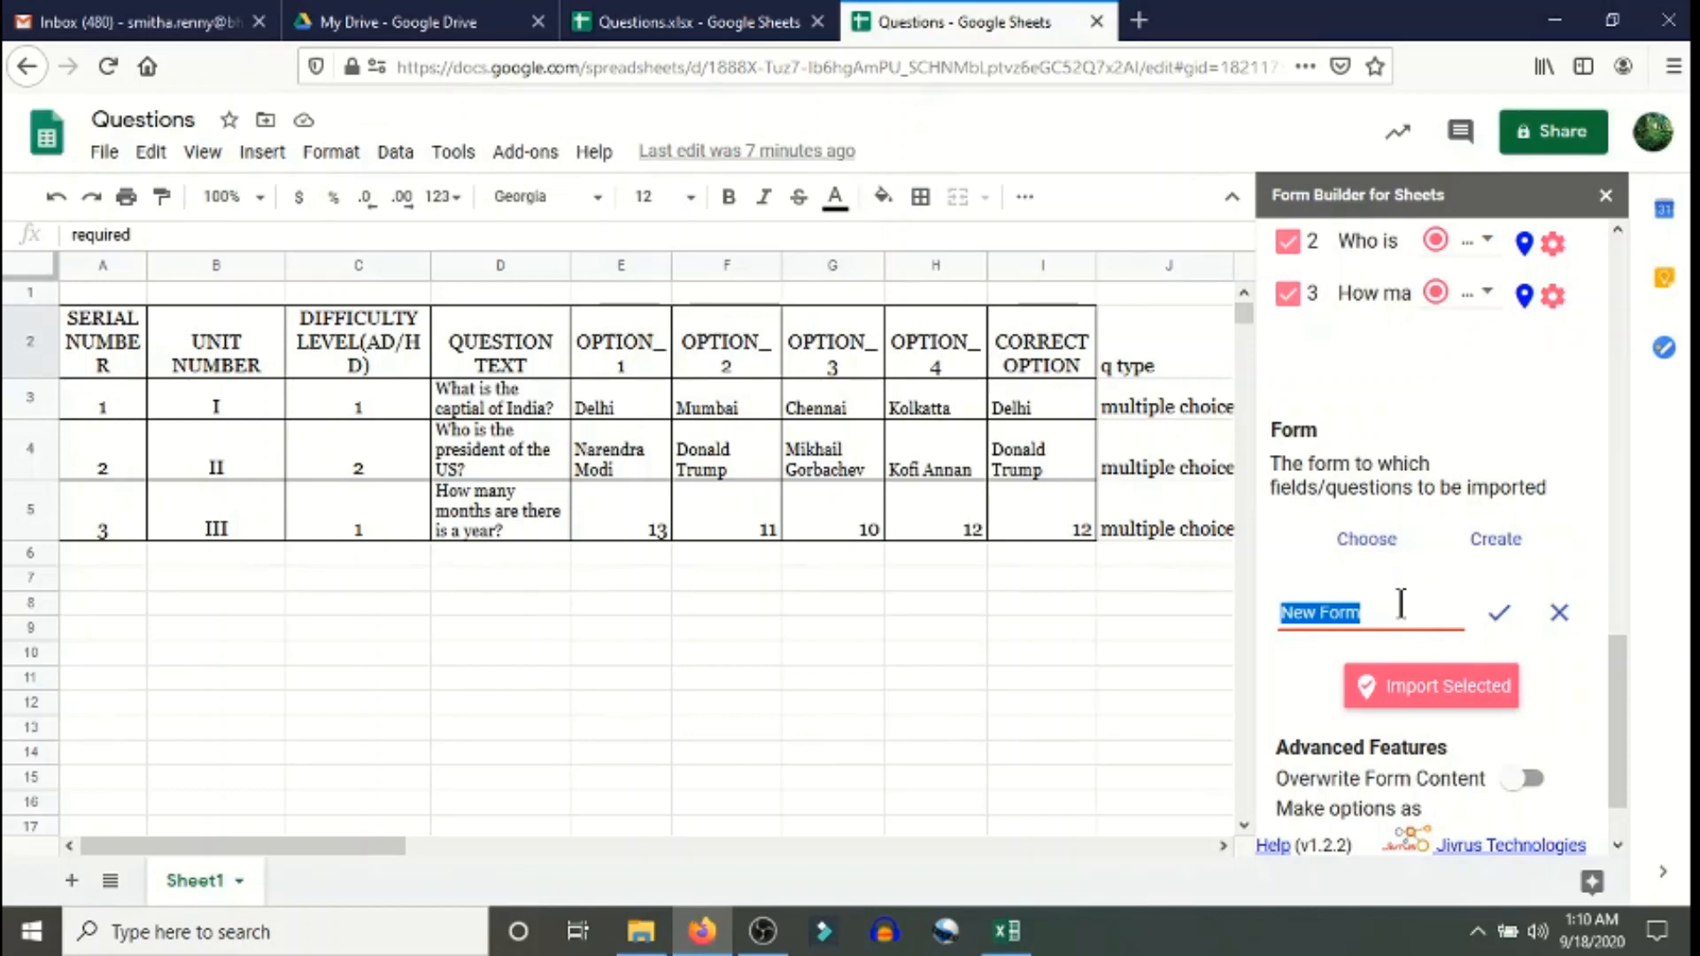
pyautogui.write('BSc-CS')
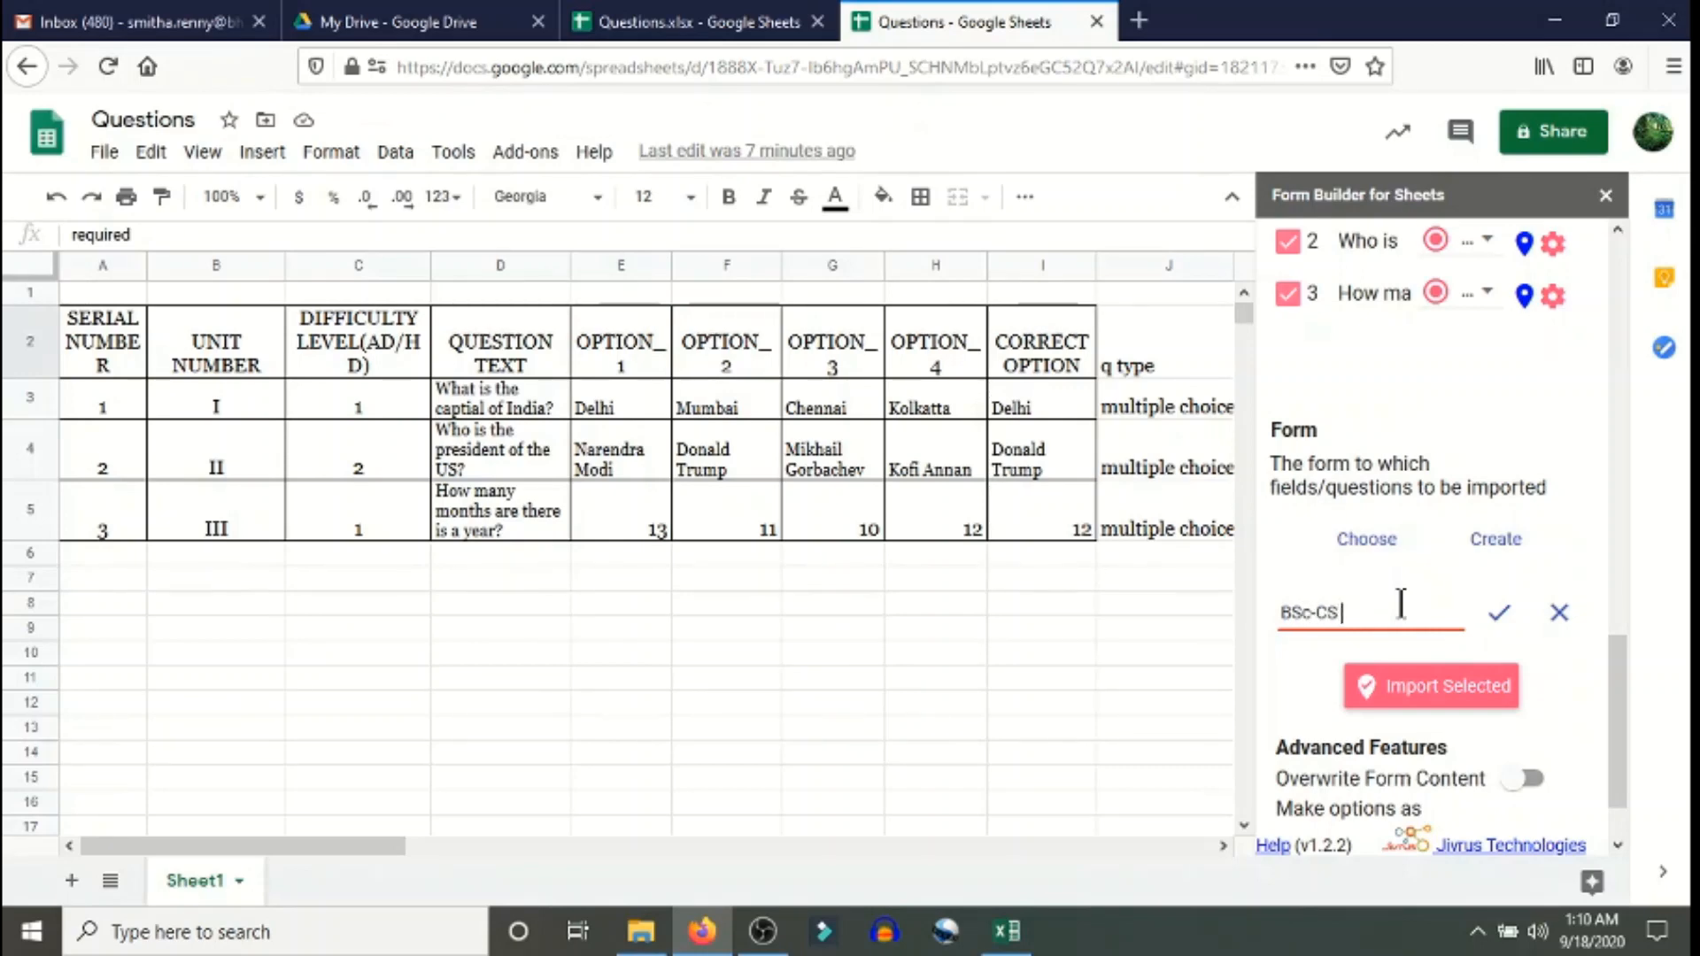
pyautogui.write('Sem 5 I.N')
pyautogui.write('etwork S')
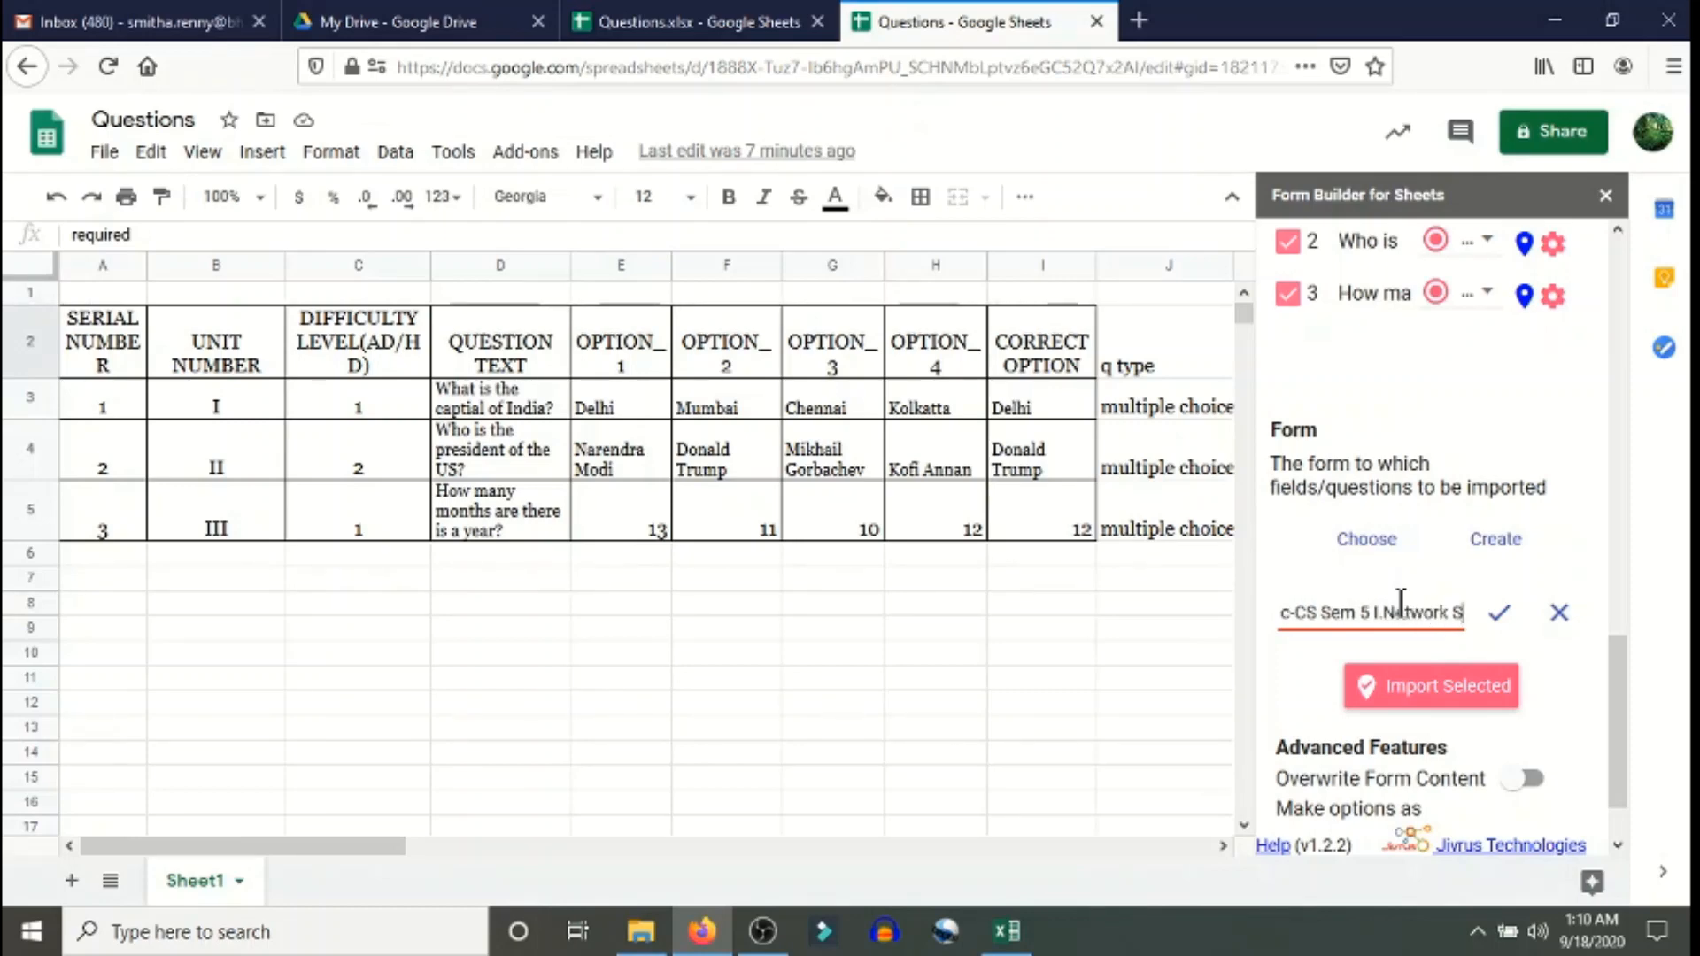
pyautogui.write('ecurity')
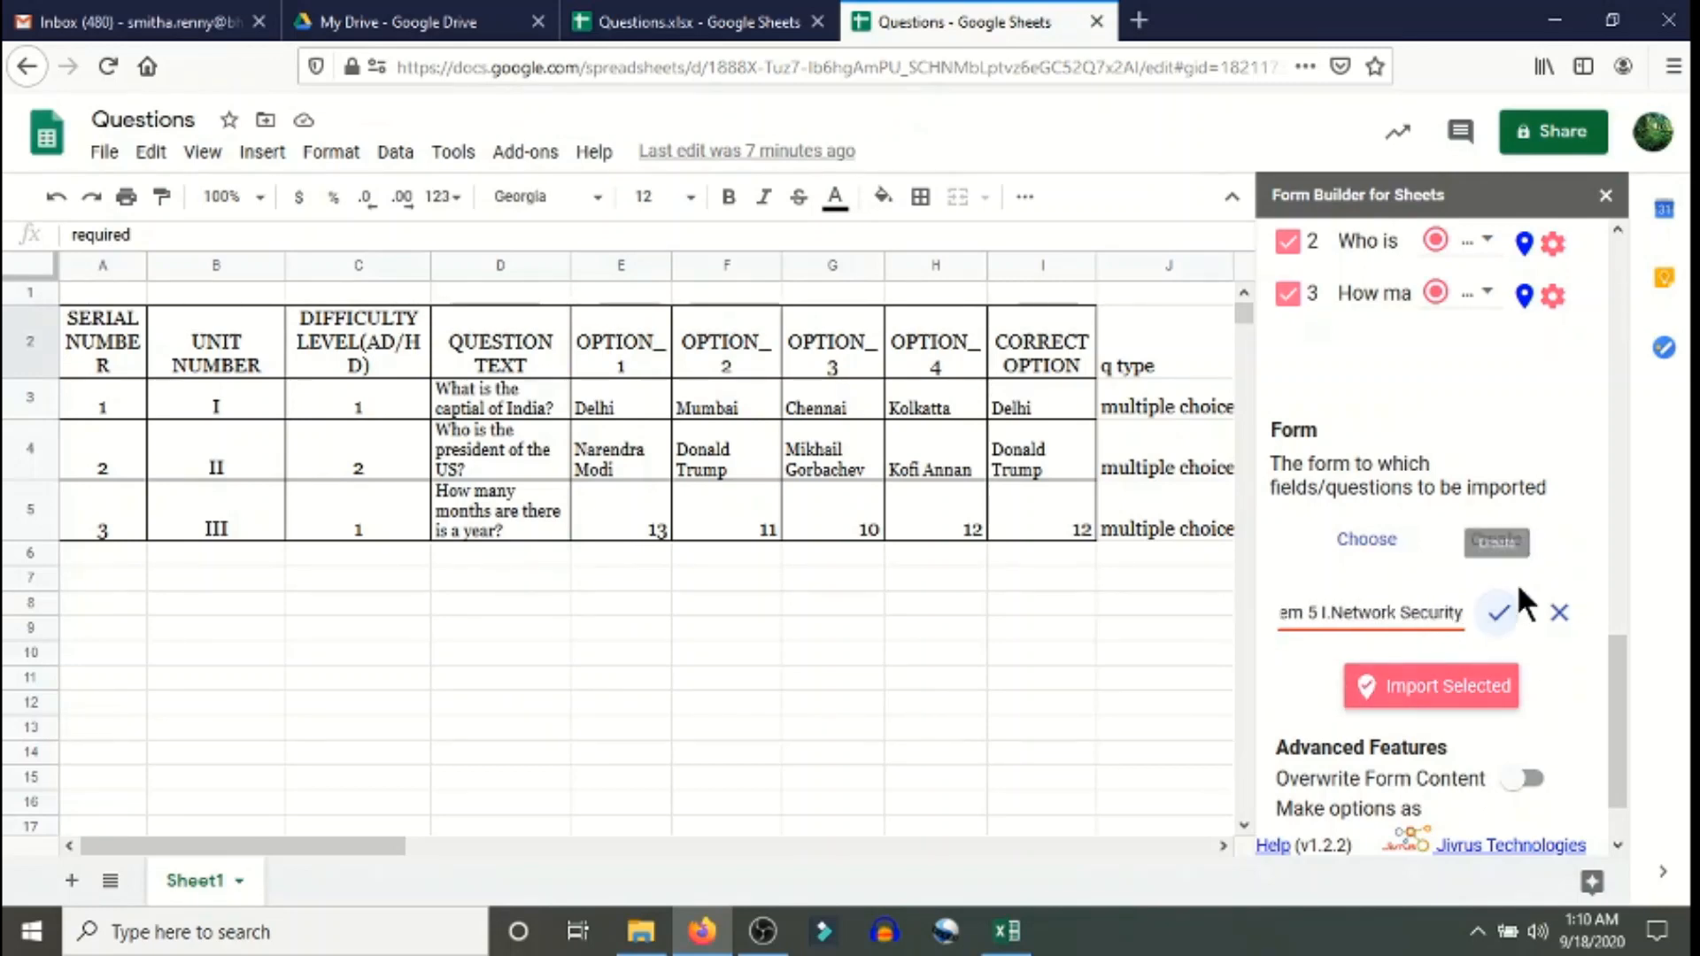
pyautogui.click(1500, 612)
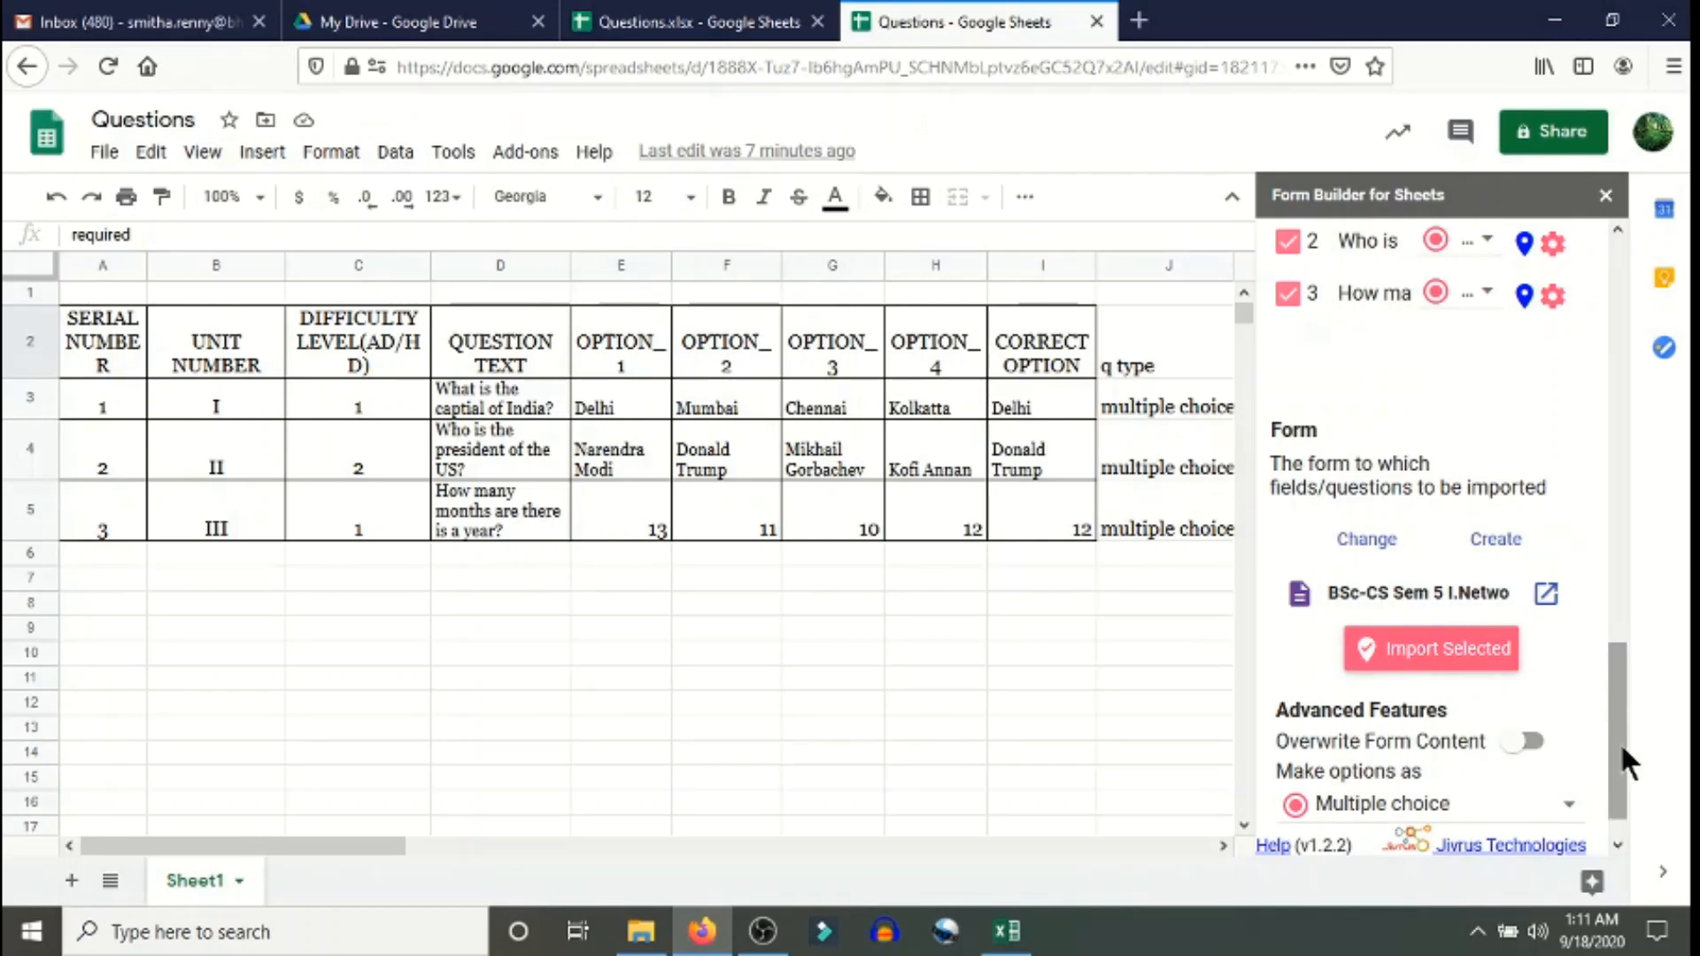
pyautogui.moveTo(1619, 741); pyautogui.dragTo(1619, 800)
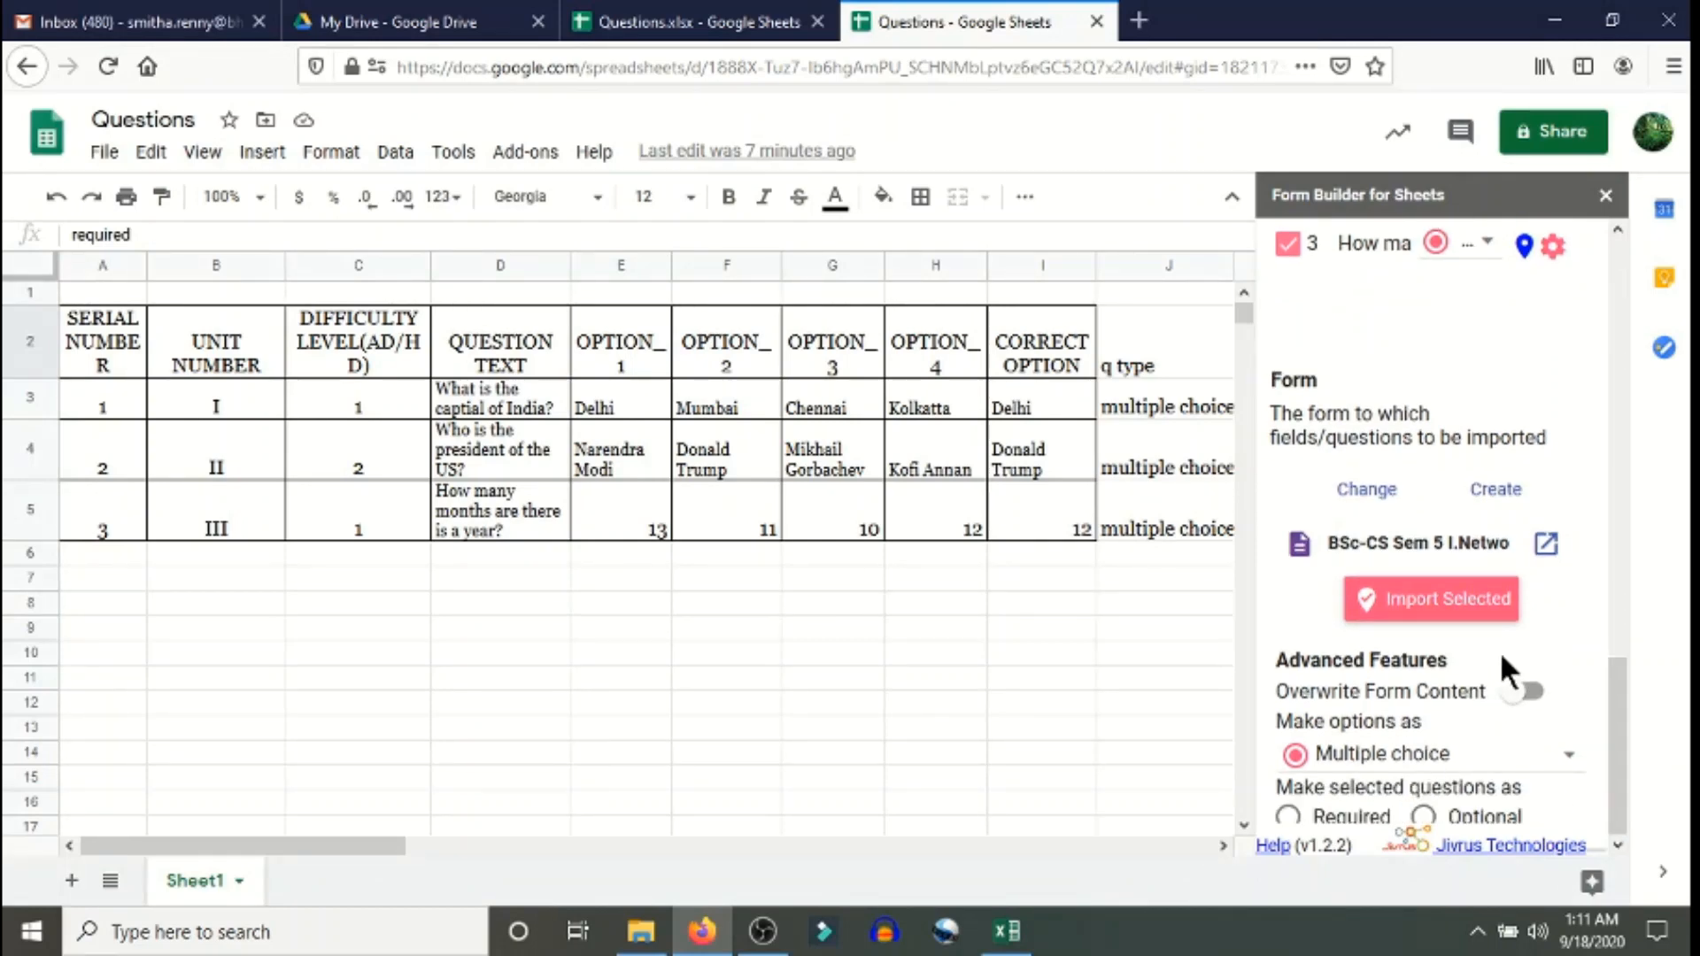
# - Import the selected questions into BSc-CS Sem 5 I.Network Security and open that form in a new tab
pyautogui.click(1475, 605)
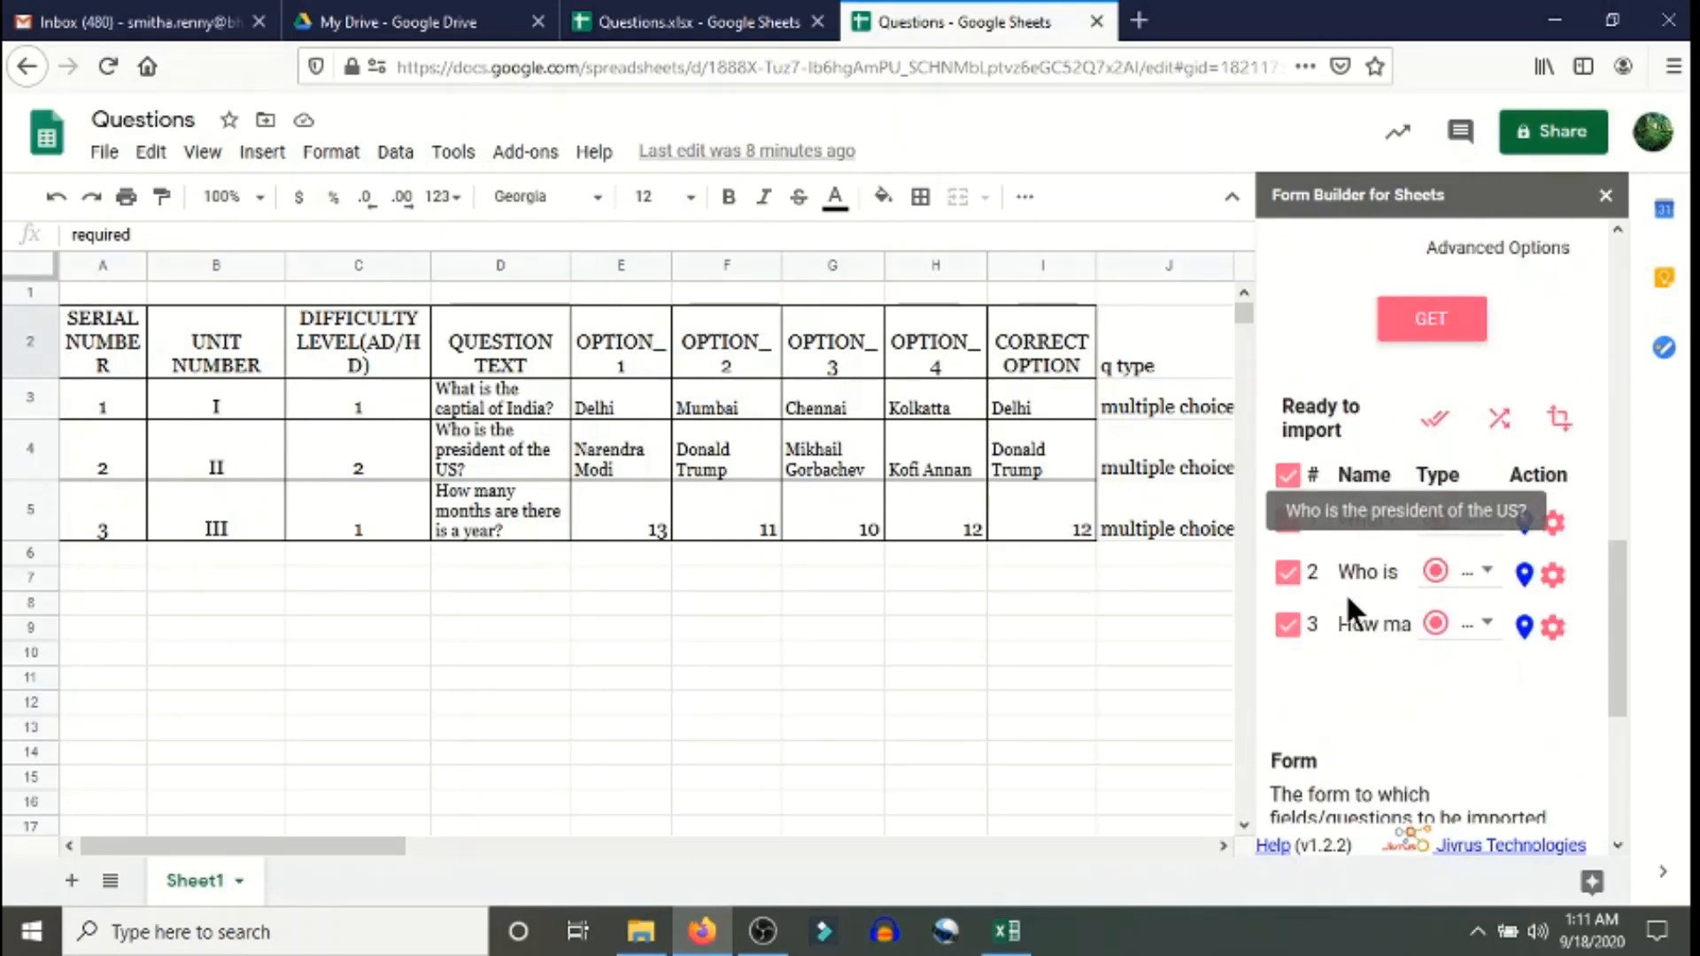
pyautogui.scroll(-4, 1443, 620)
pyautogui.click(1429, 602)
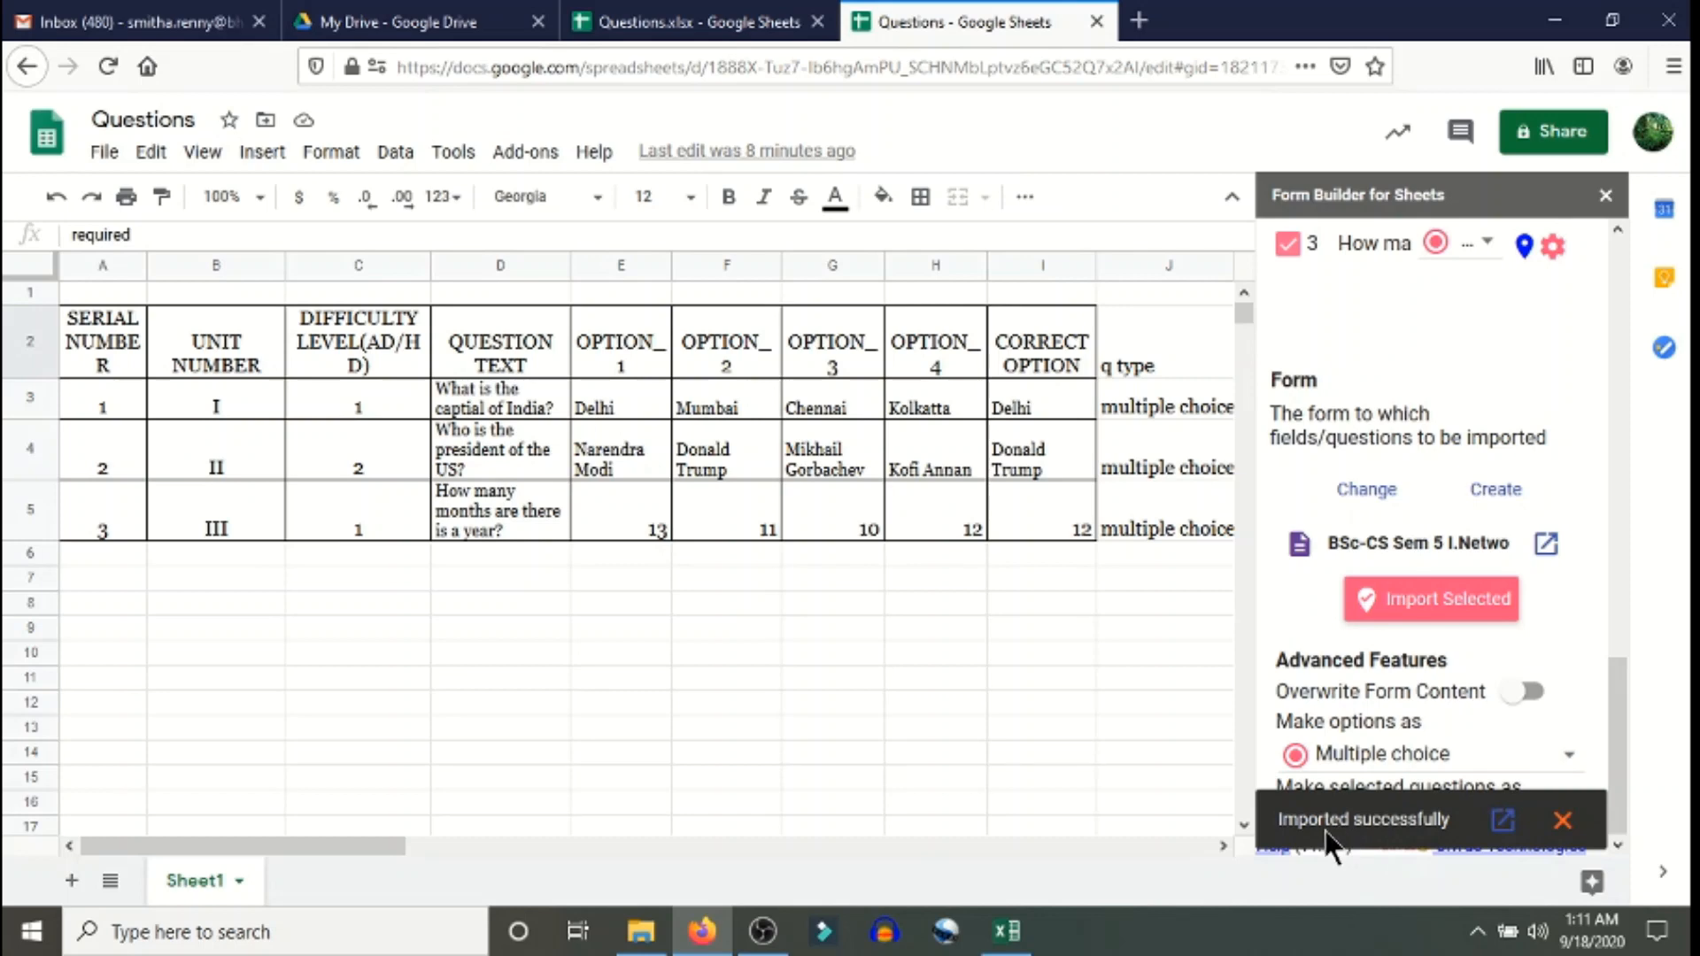
pyautogui.click(1501, 828)
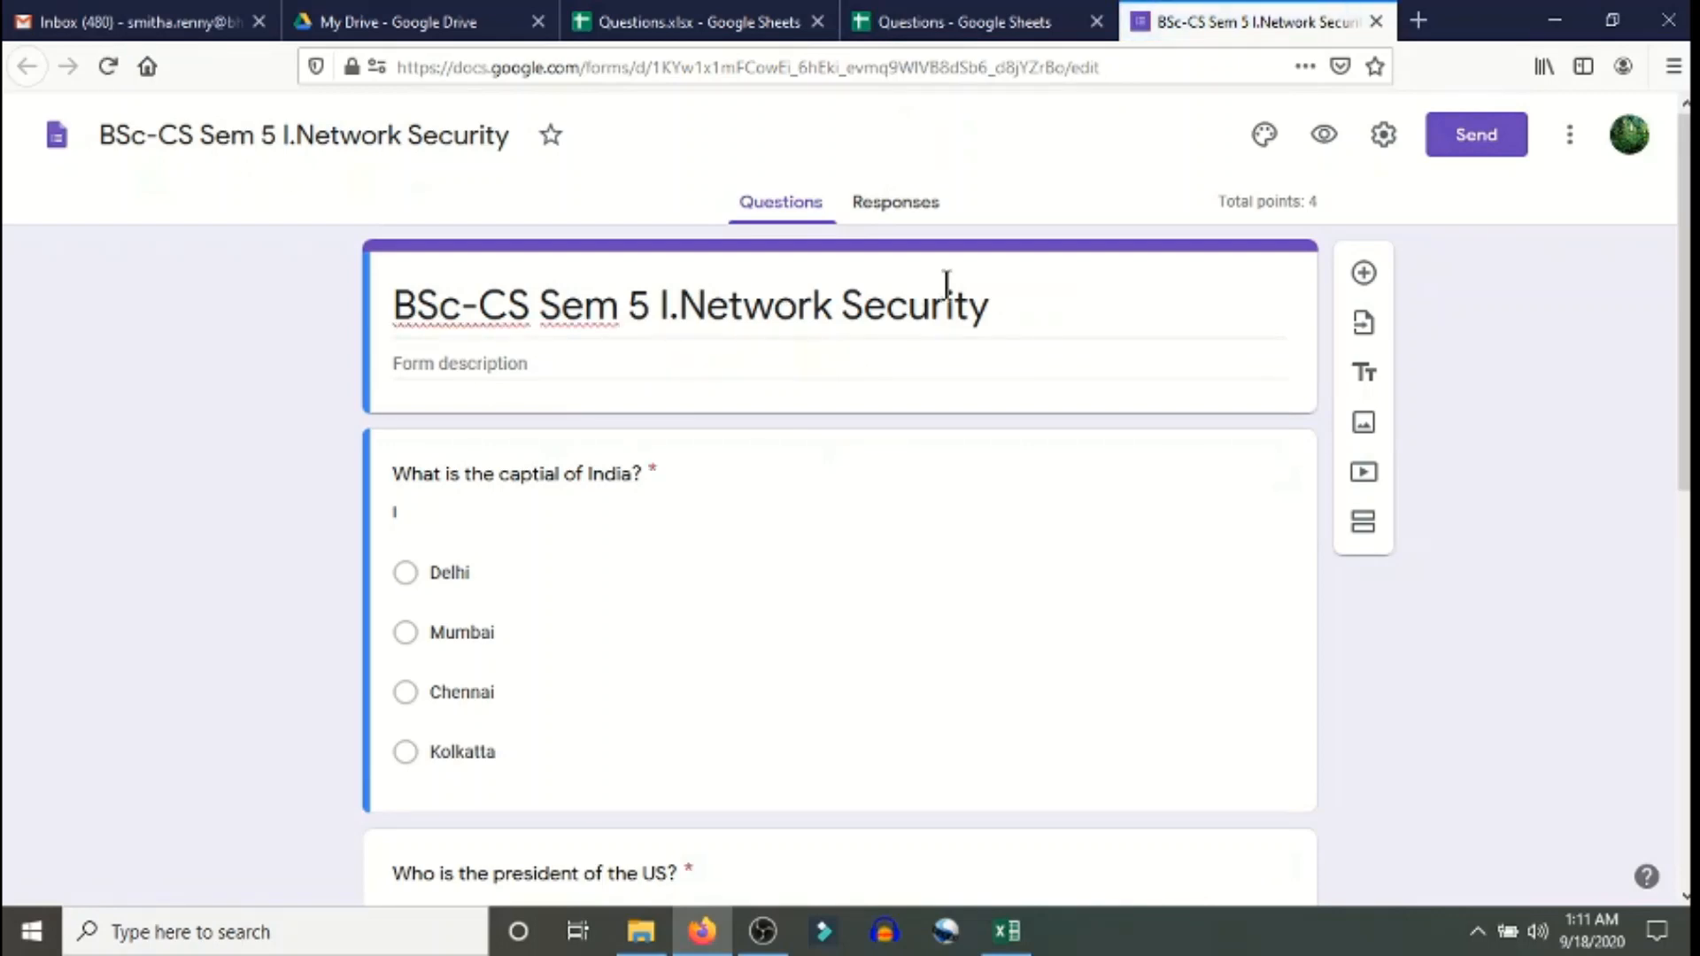
# - Scroll through the imported questions and check the capital-of-India question's answer key
pyautogui.scroll(-2, 534, 574)
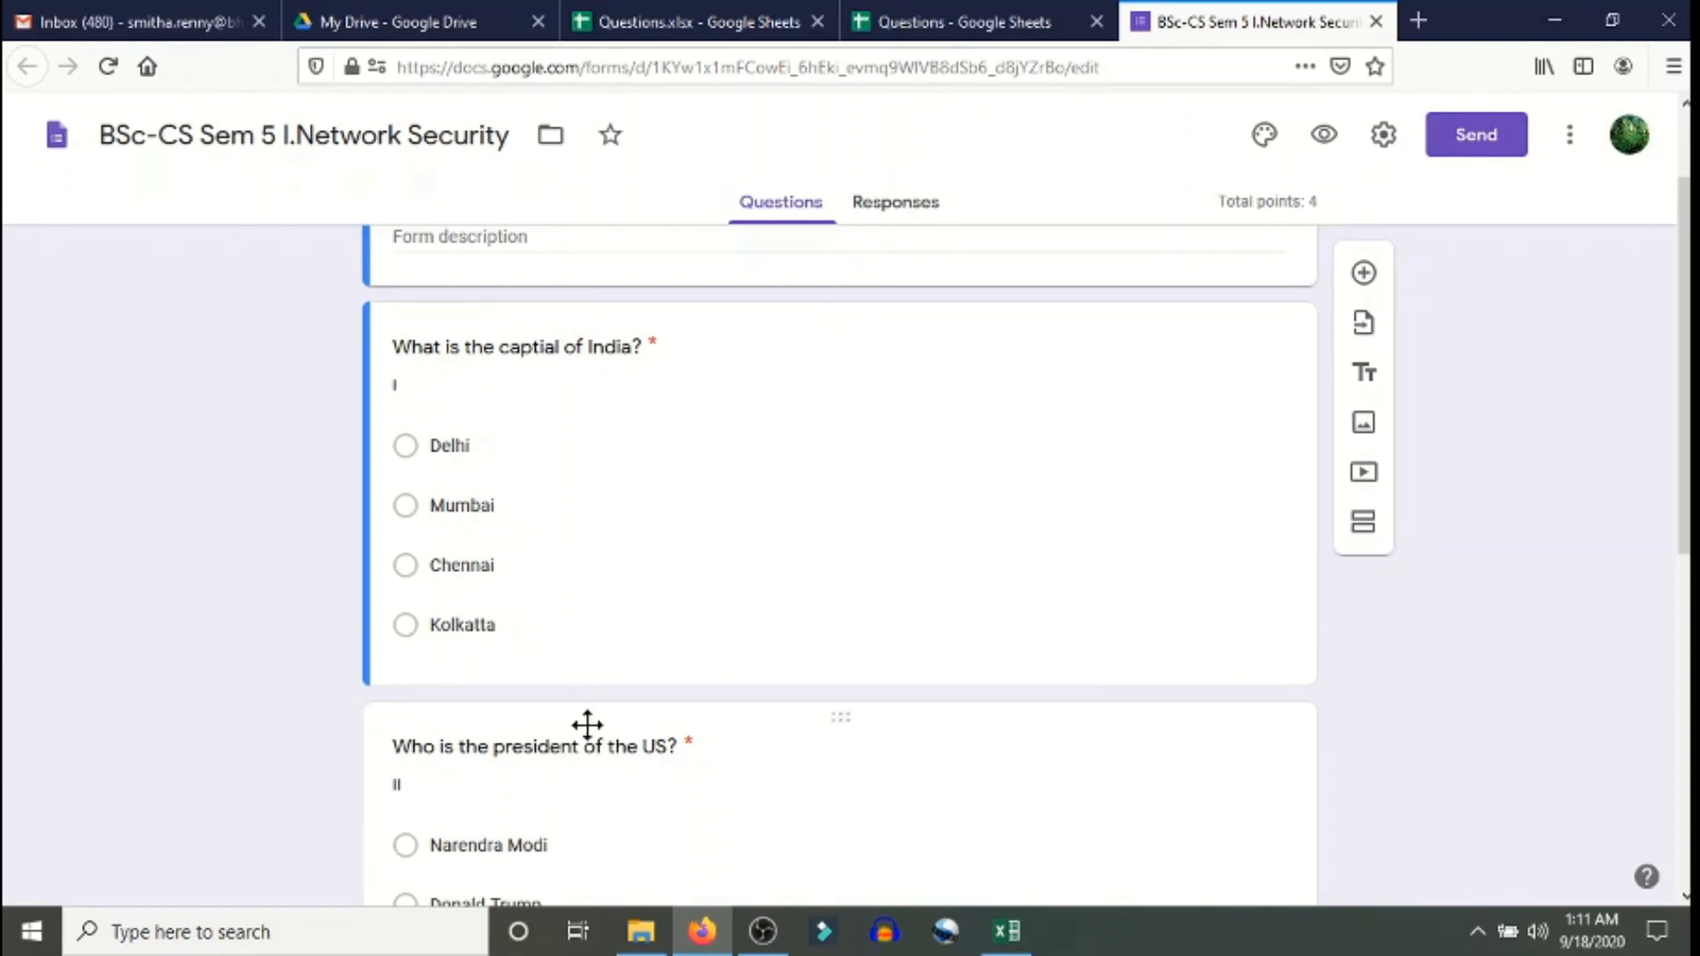
pyautogui.scroll(-4, 589, 721)
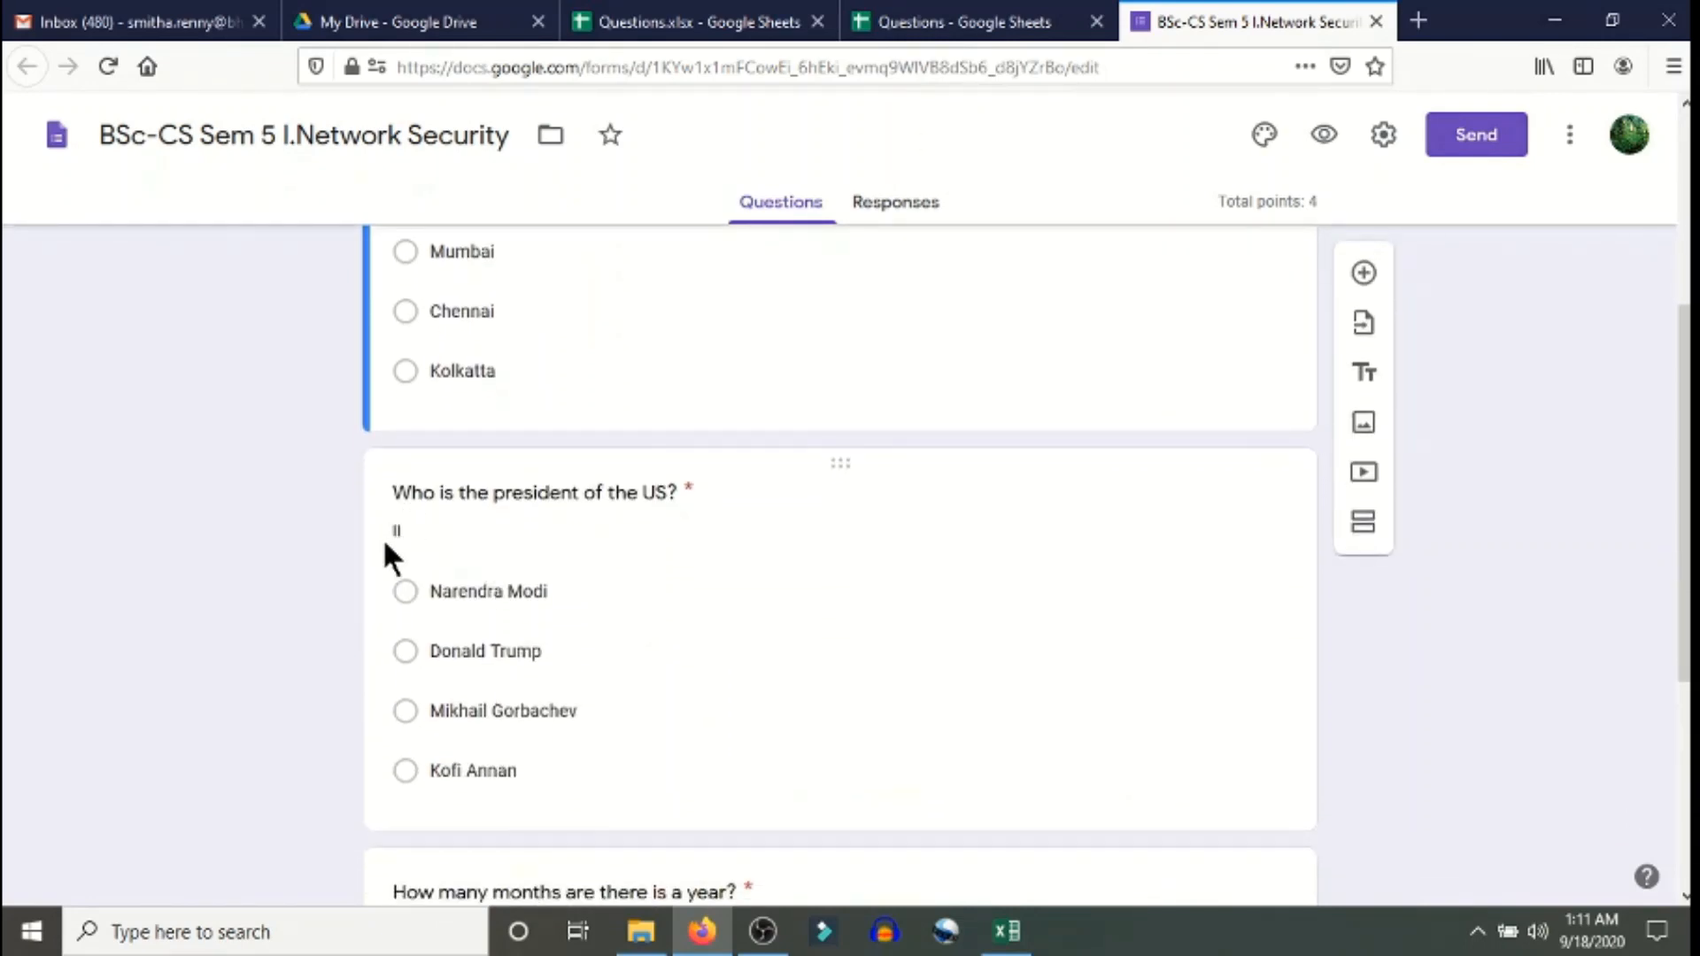
pyautogui.scroll(-6, 644, 567)
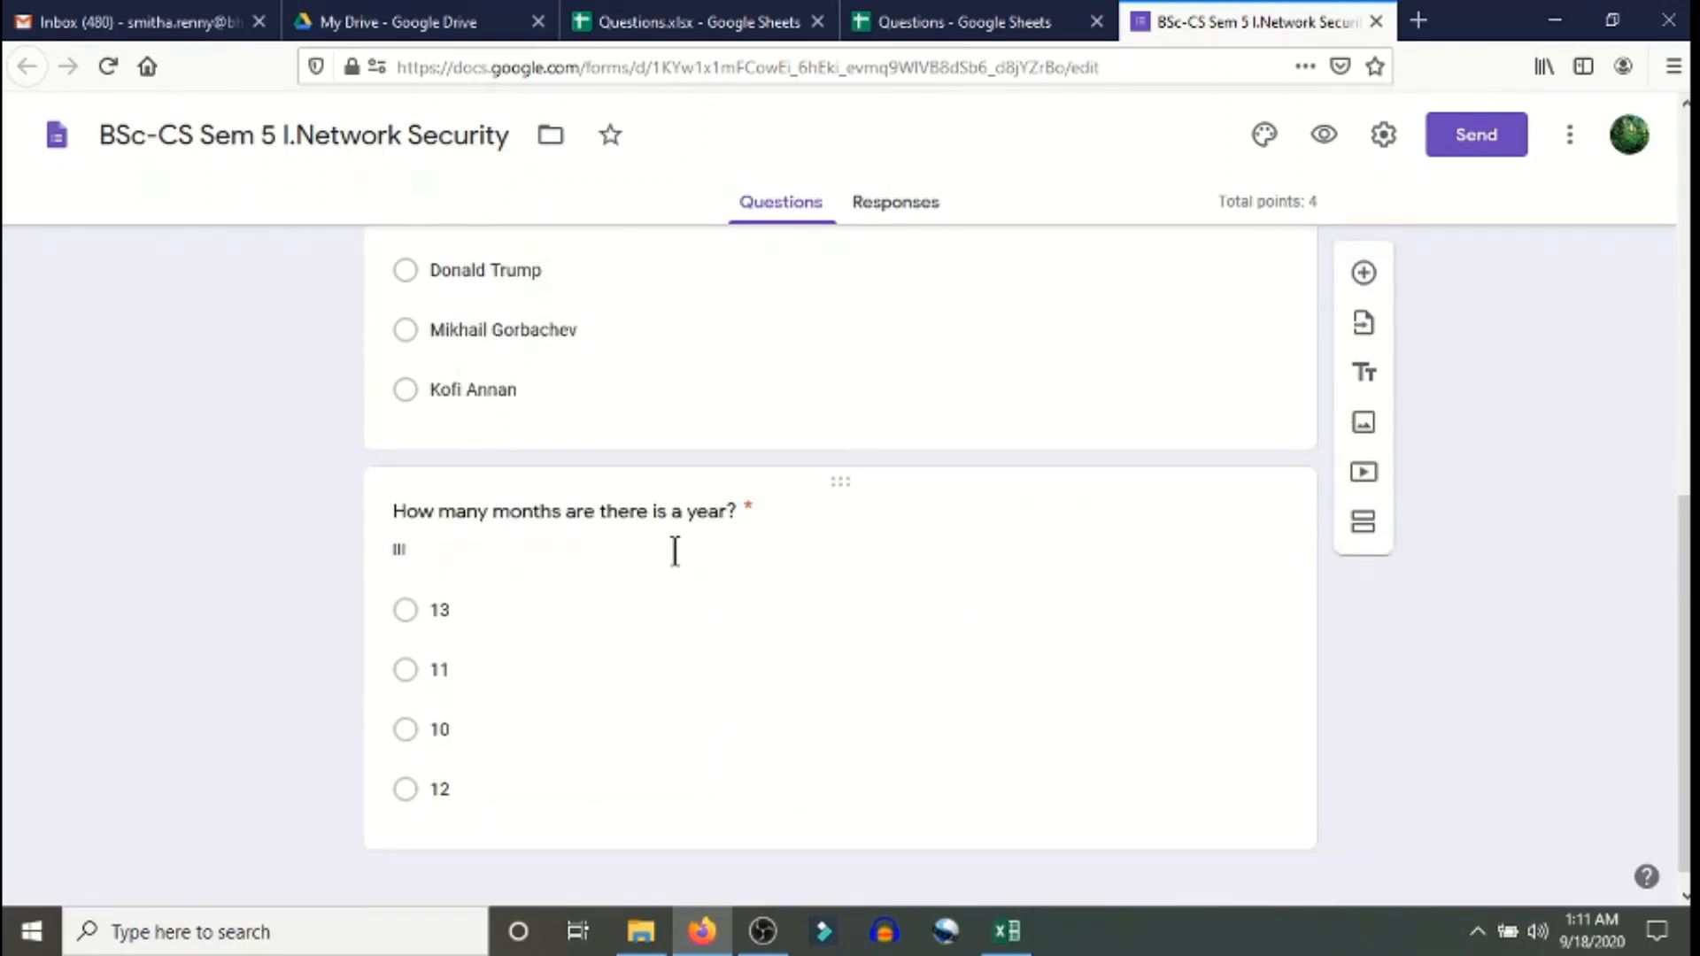
pyautogui.scroll(8, 523, 655)
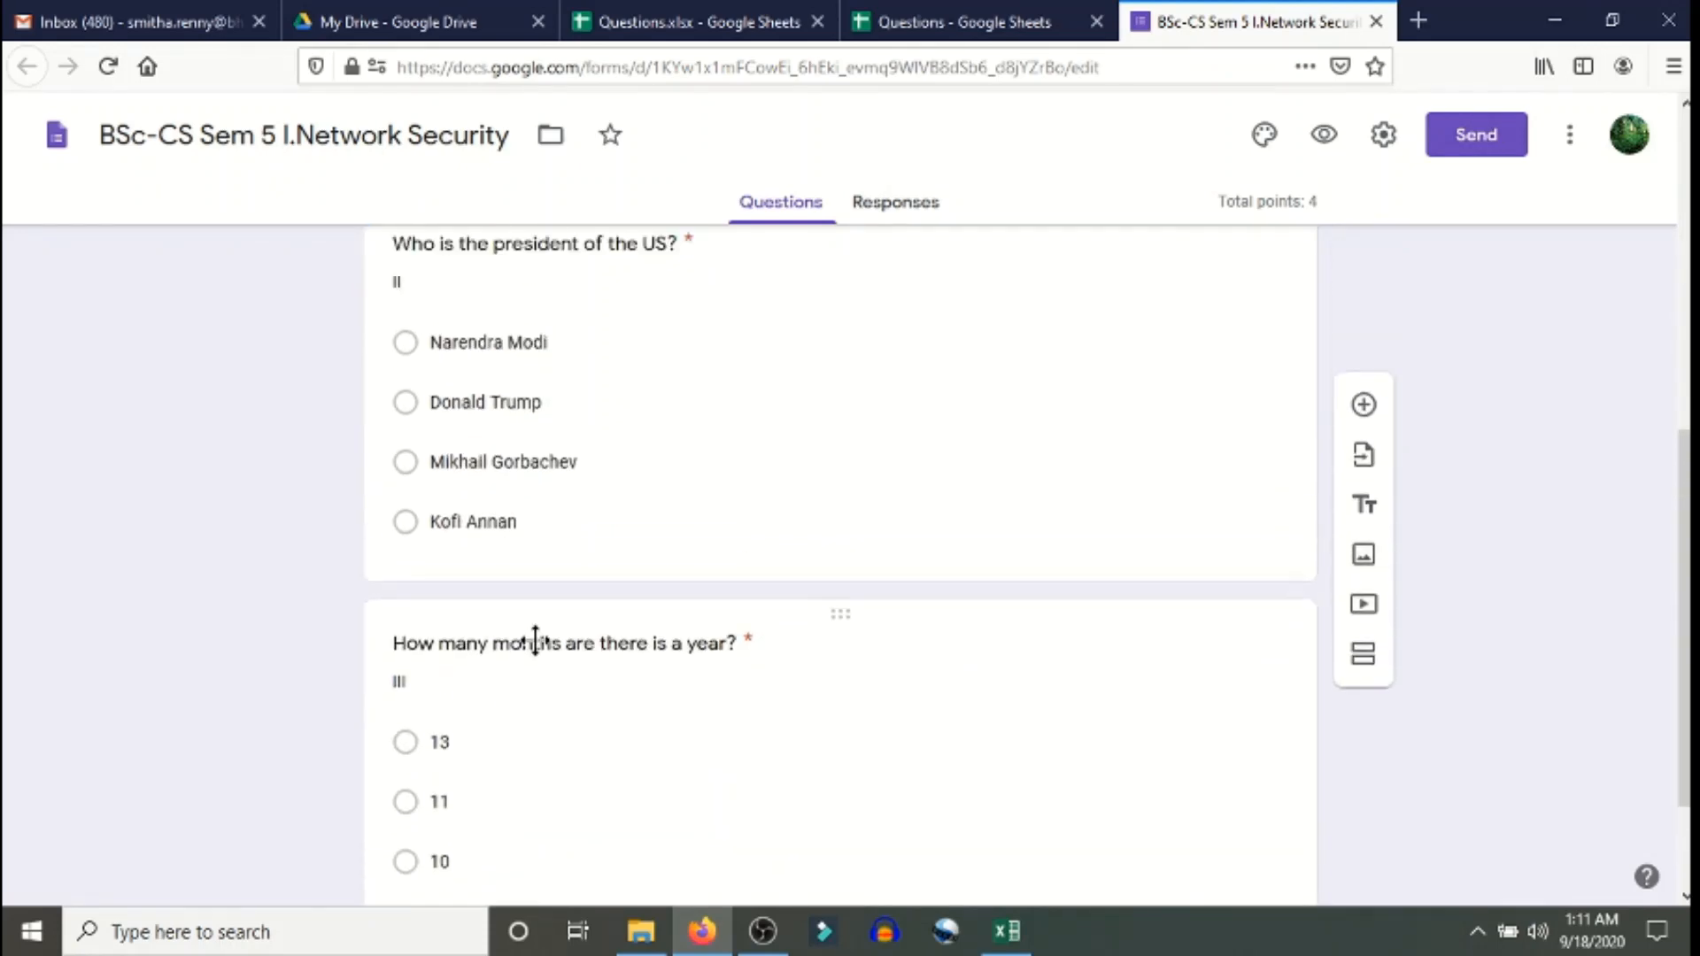
pyautogui.scroll(3, 747, 544)
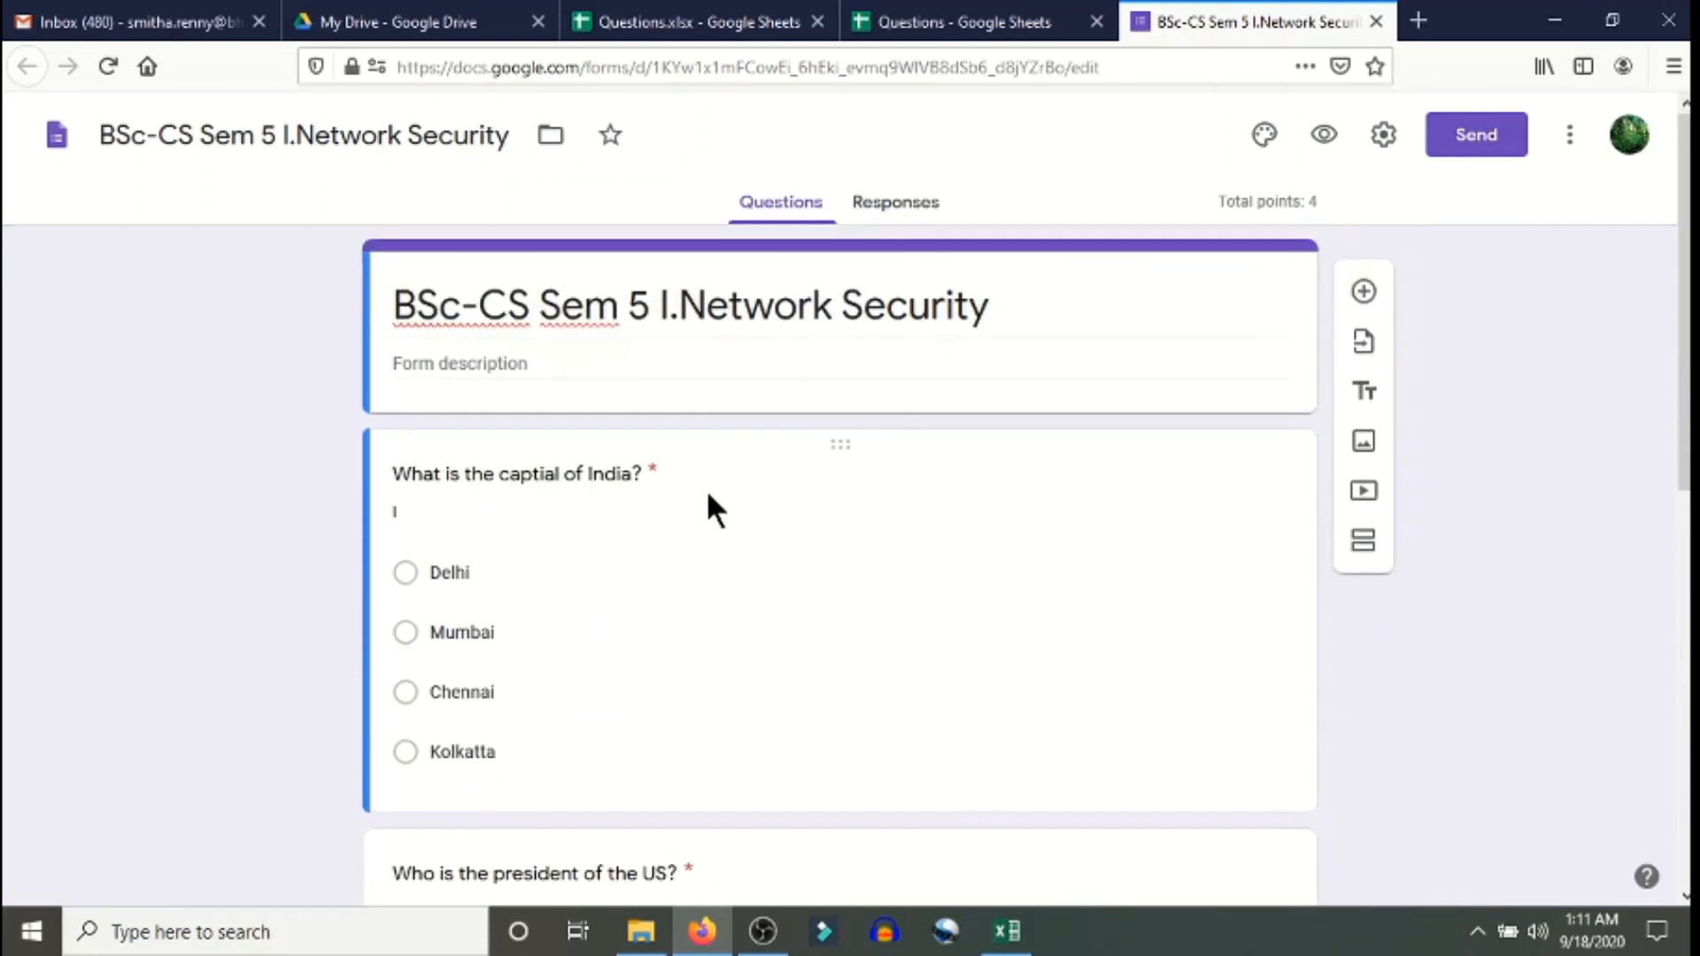
pyautogui.click(710, 485)
pyautogui.scroll(-3, 1059, 619)
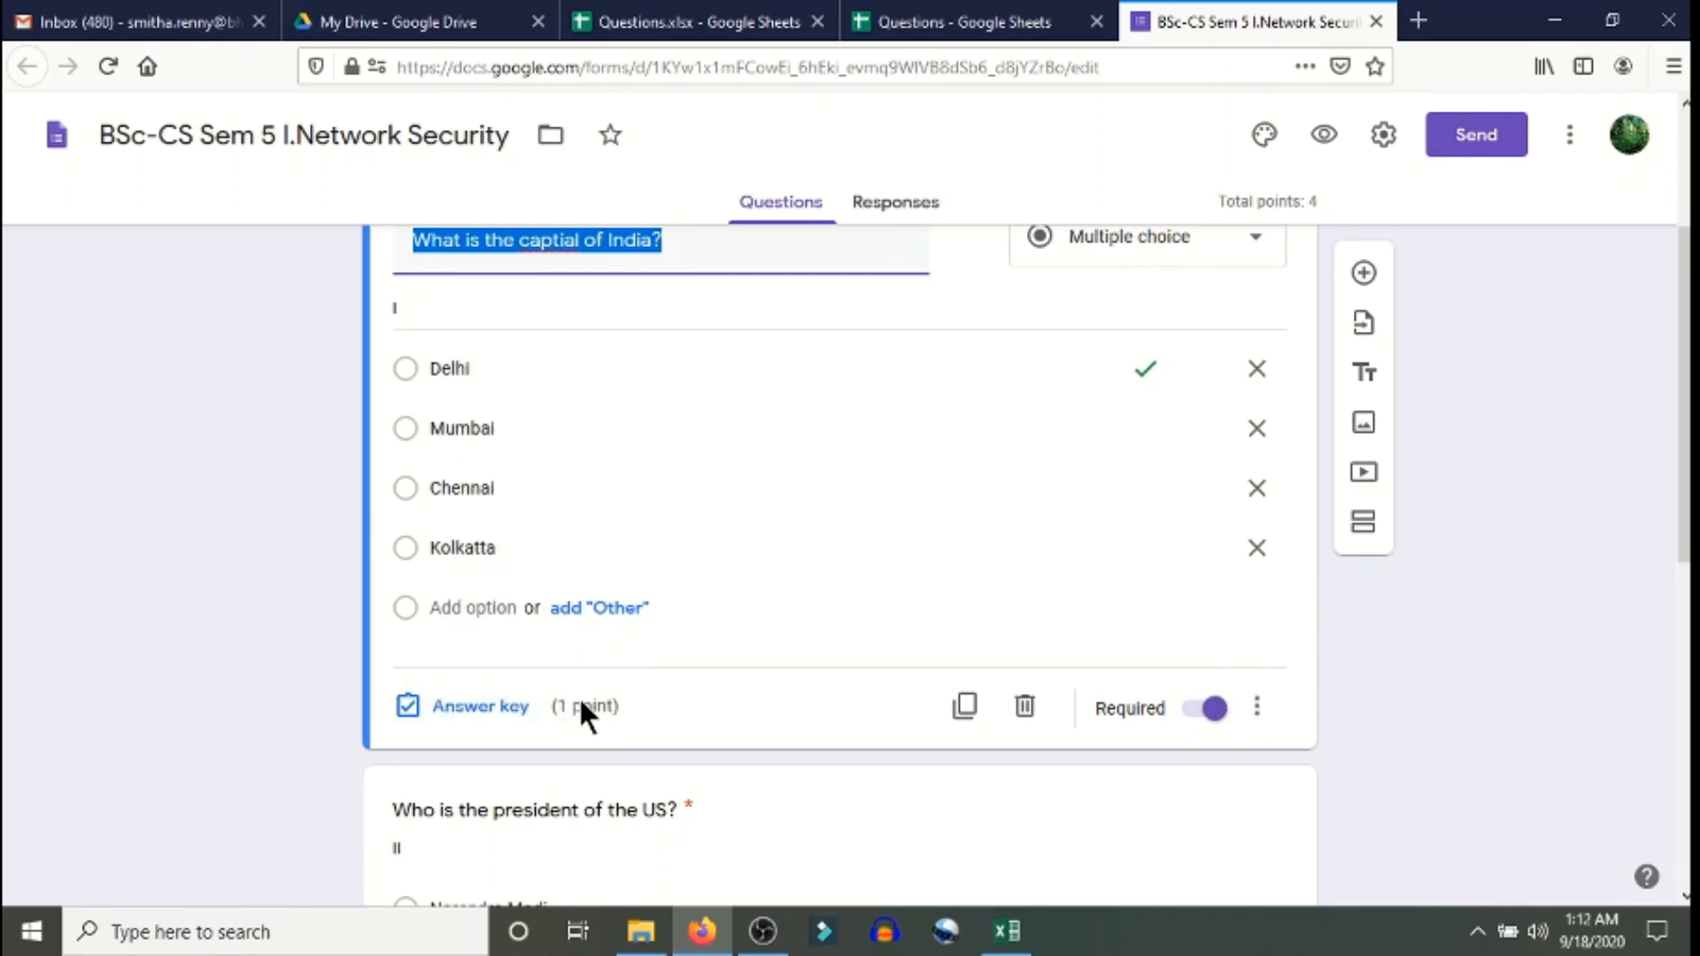
pyautogui.click(280, 698)
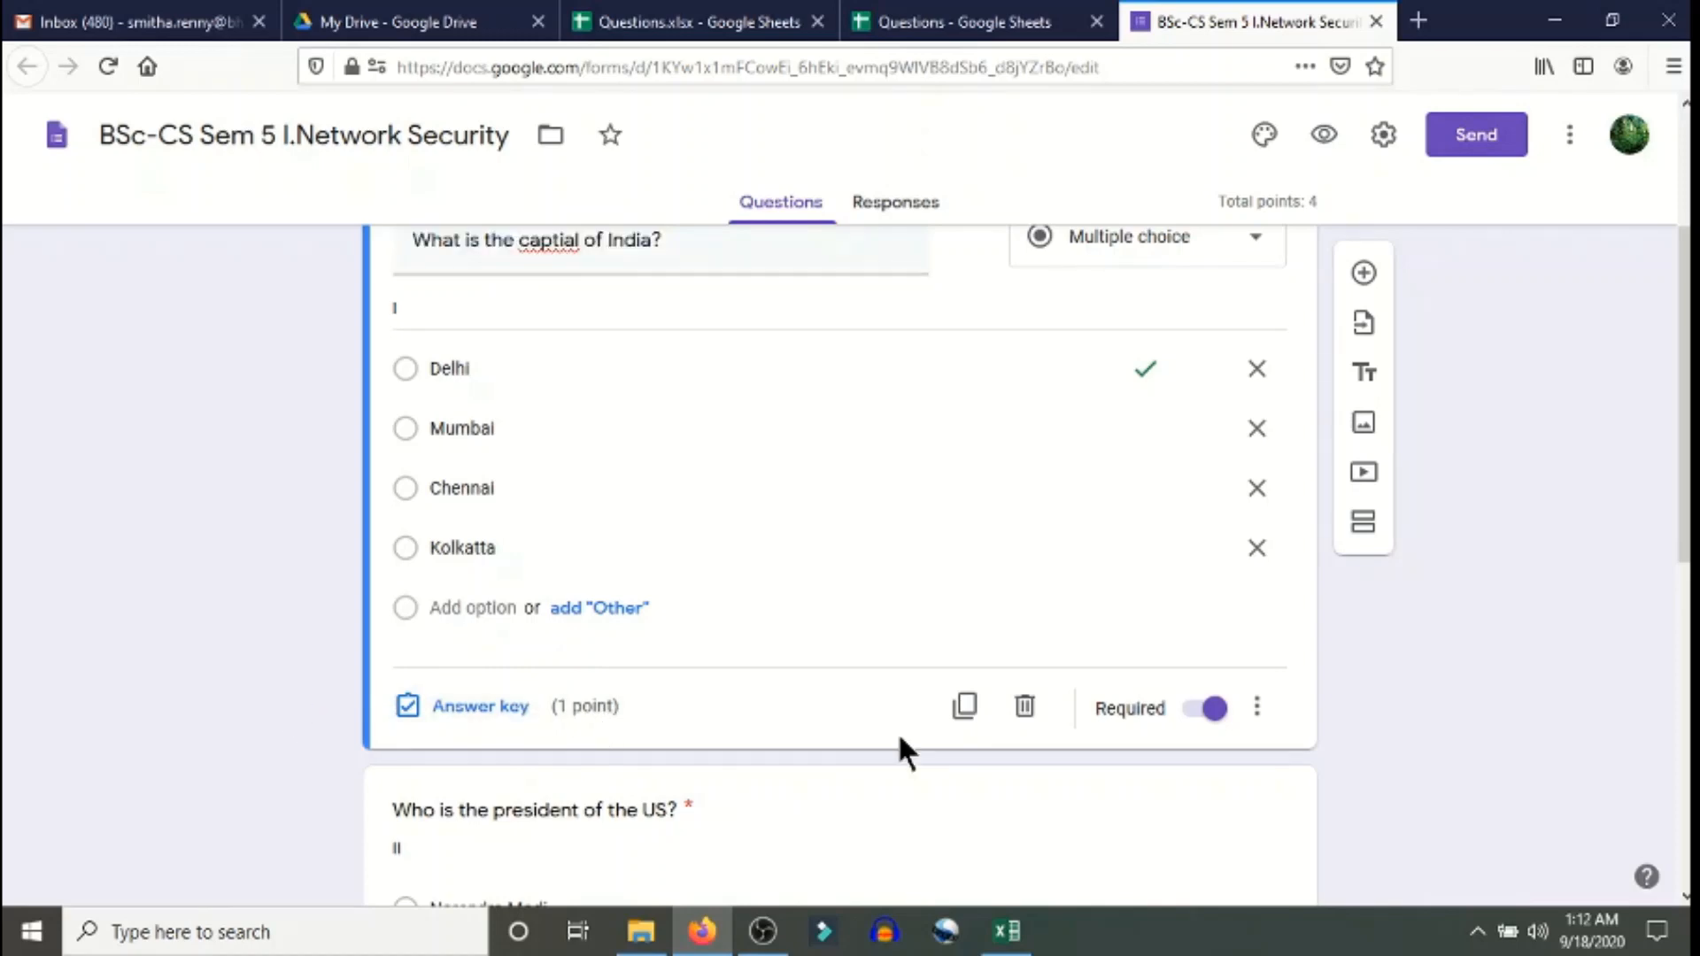
pyautogui.scroll(-1, 1220, 671)
pyautogui.scroll(-2, 1220, 671)
# - Check the US president question's answer, then insert a blank question after the India question
pyautogui.click(691, 525)
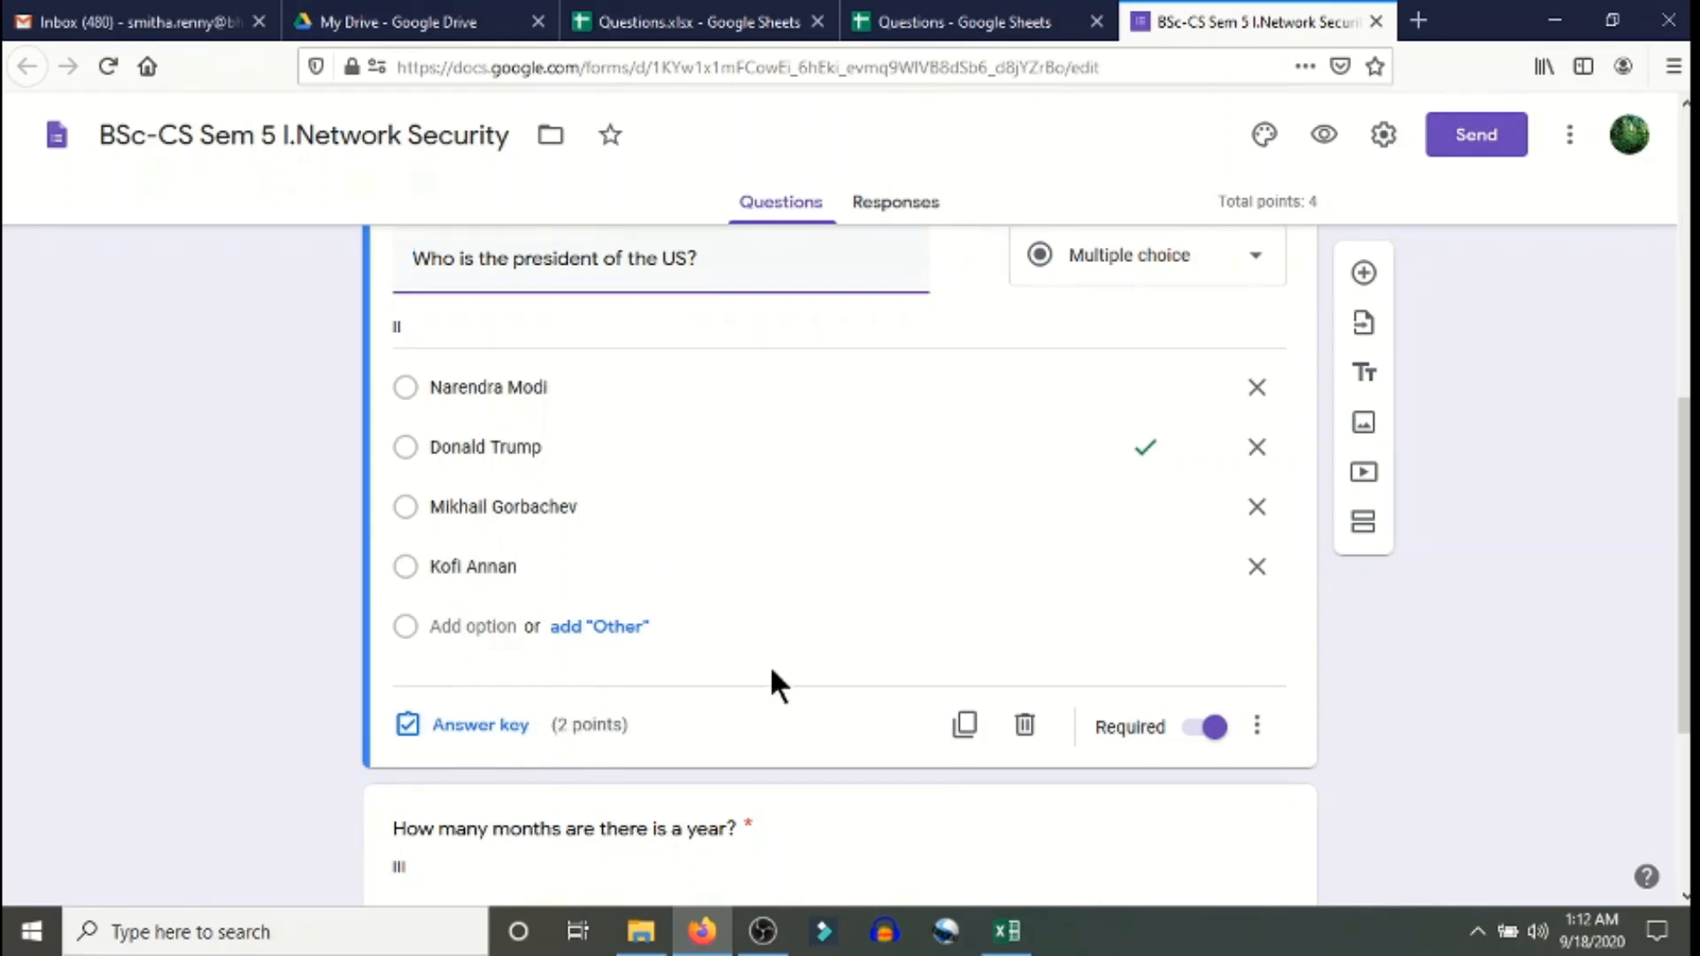
pyautogui.scroll(5, 1258, 570)
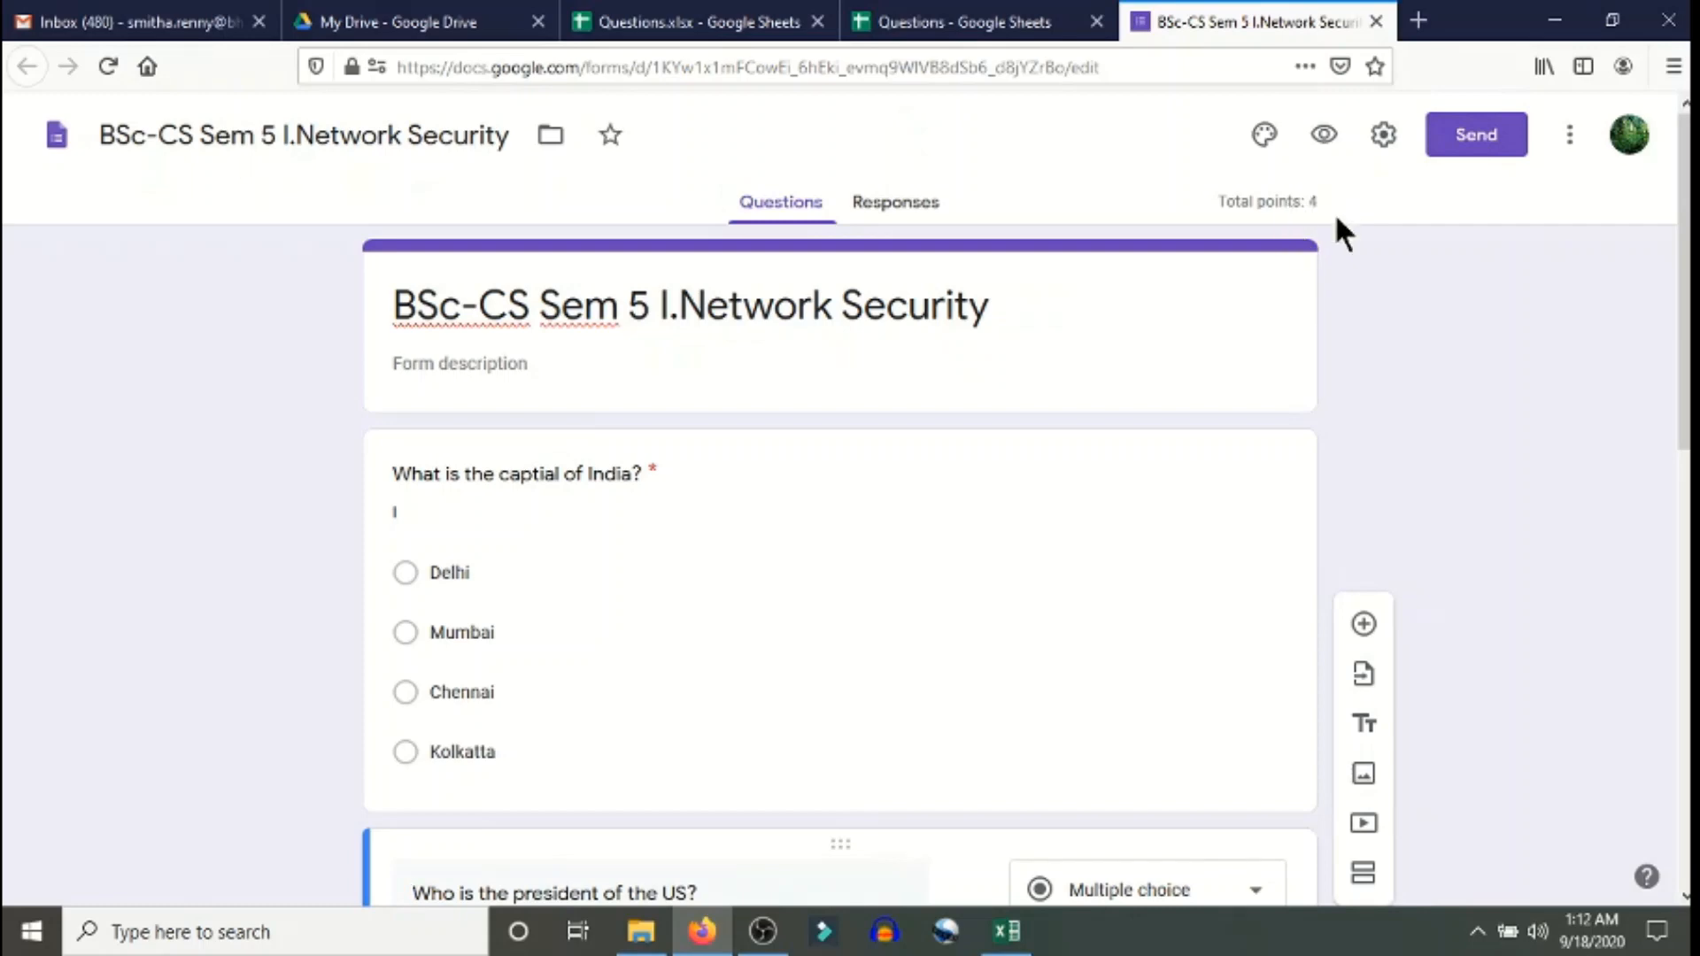
pyautogui.scroll(-8, 1036, 589)
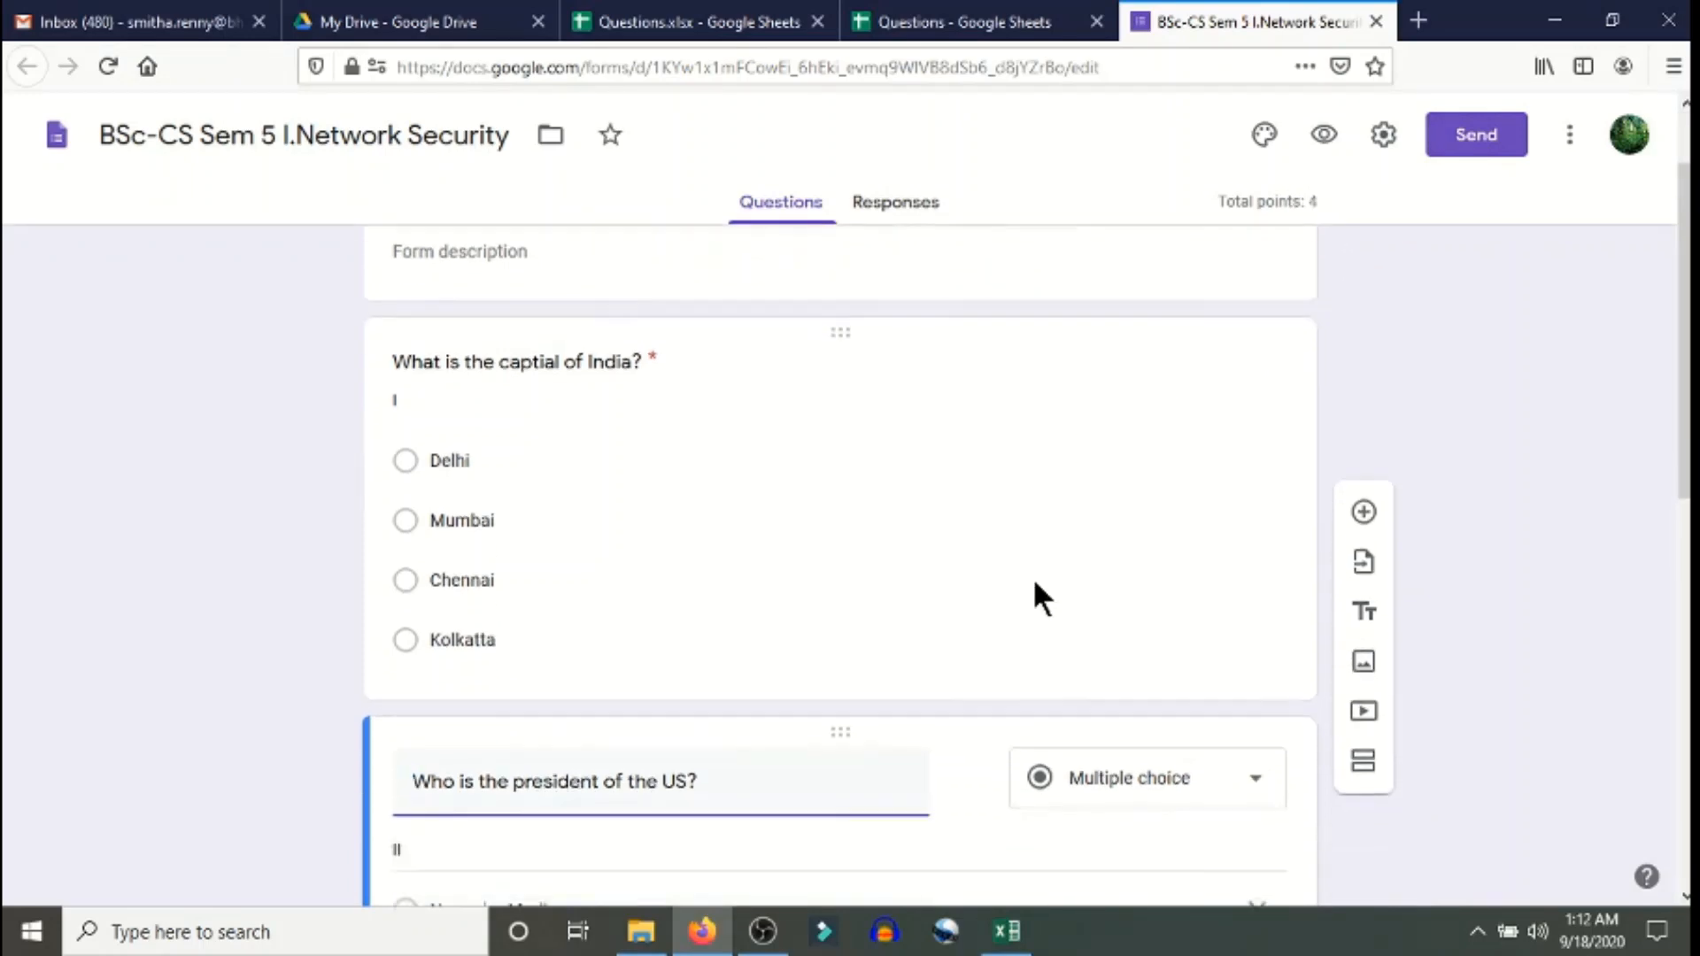
pyautogui.scroll(8, 1038, 592)
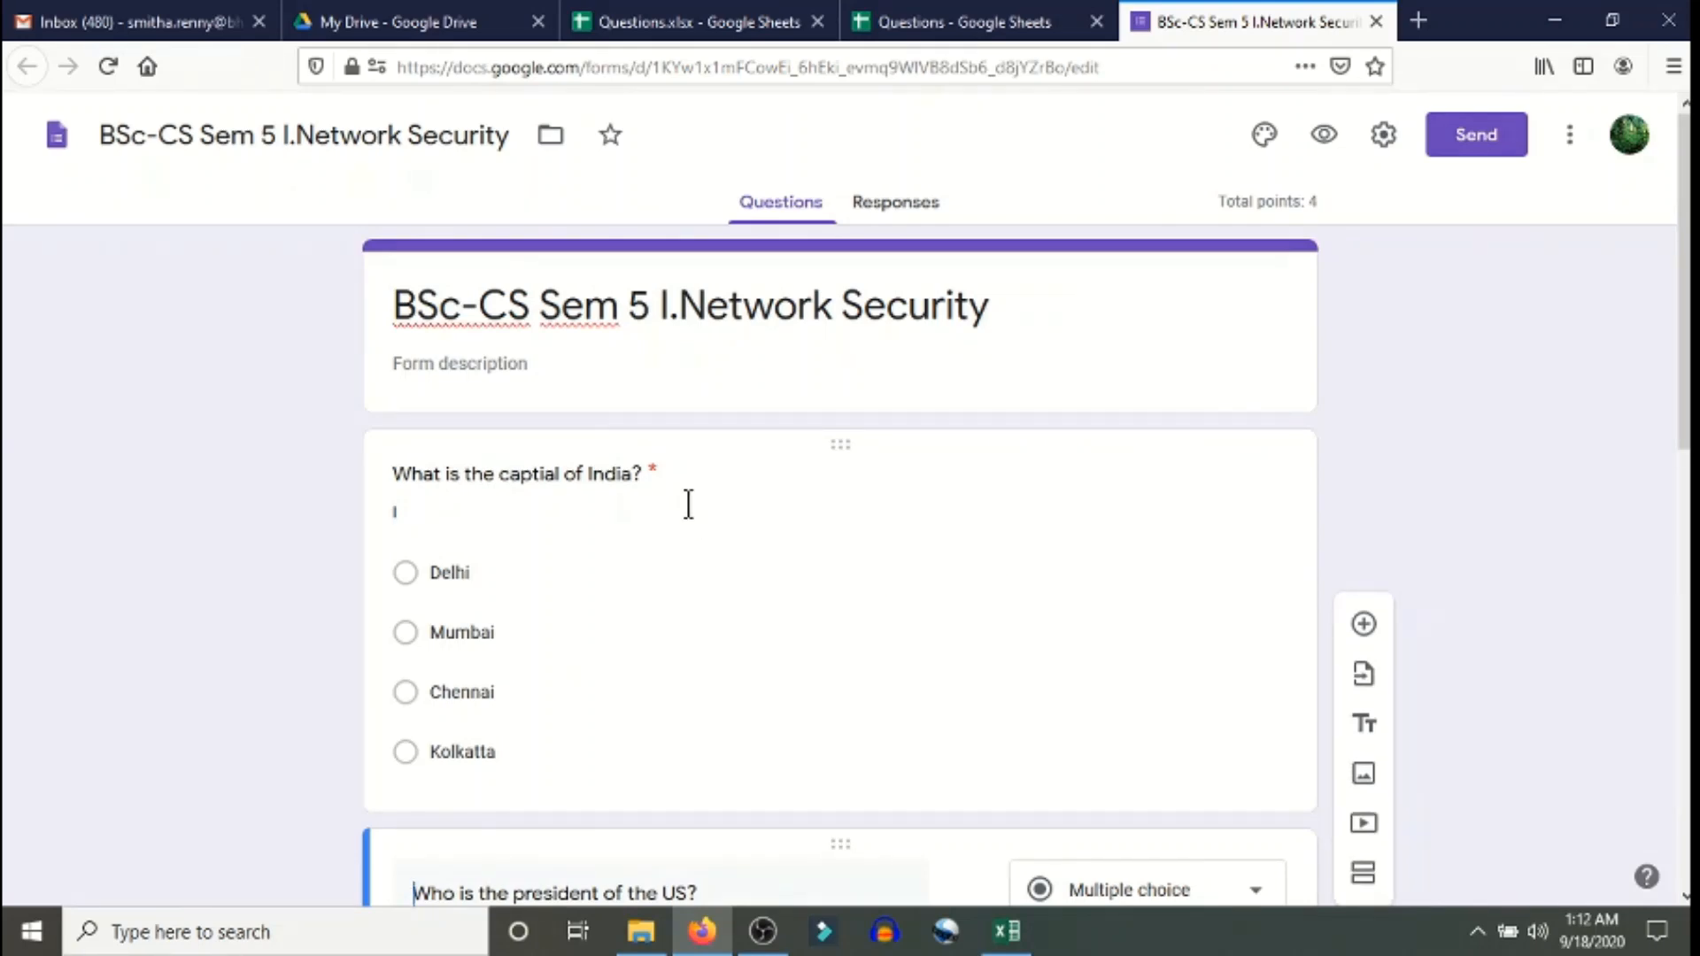
pyautogui.click(1187, 572)
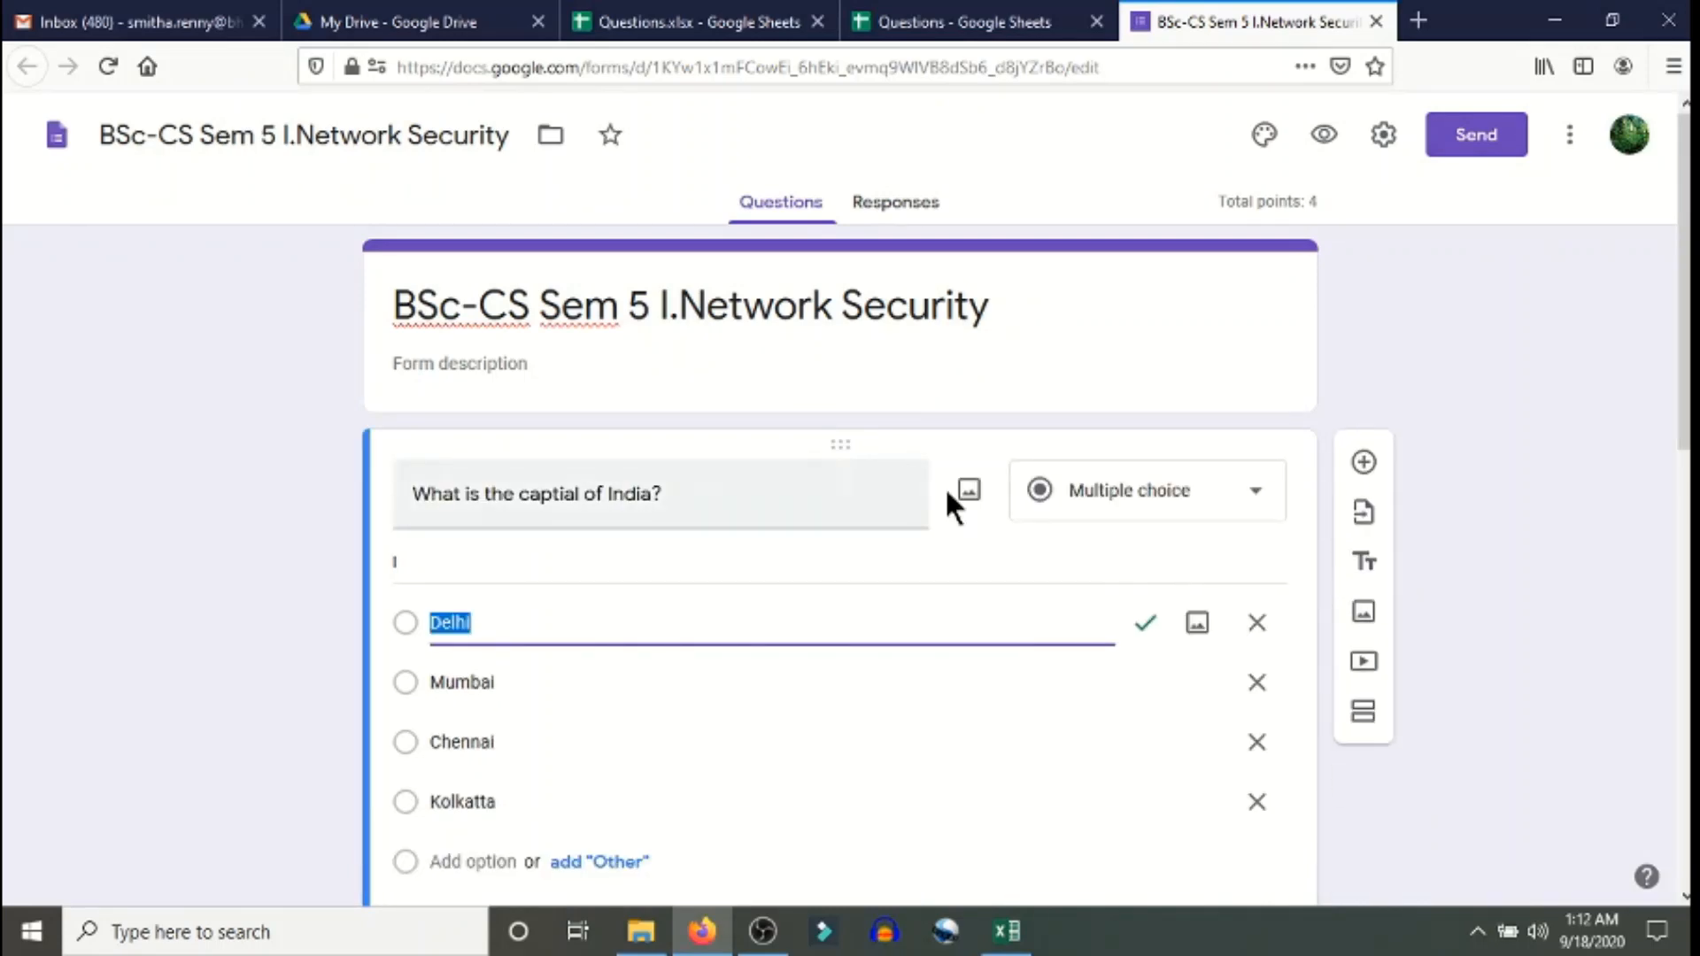
pyautogui.click(1364, 463)
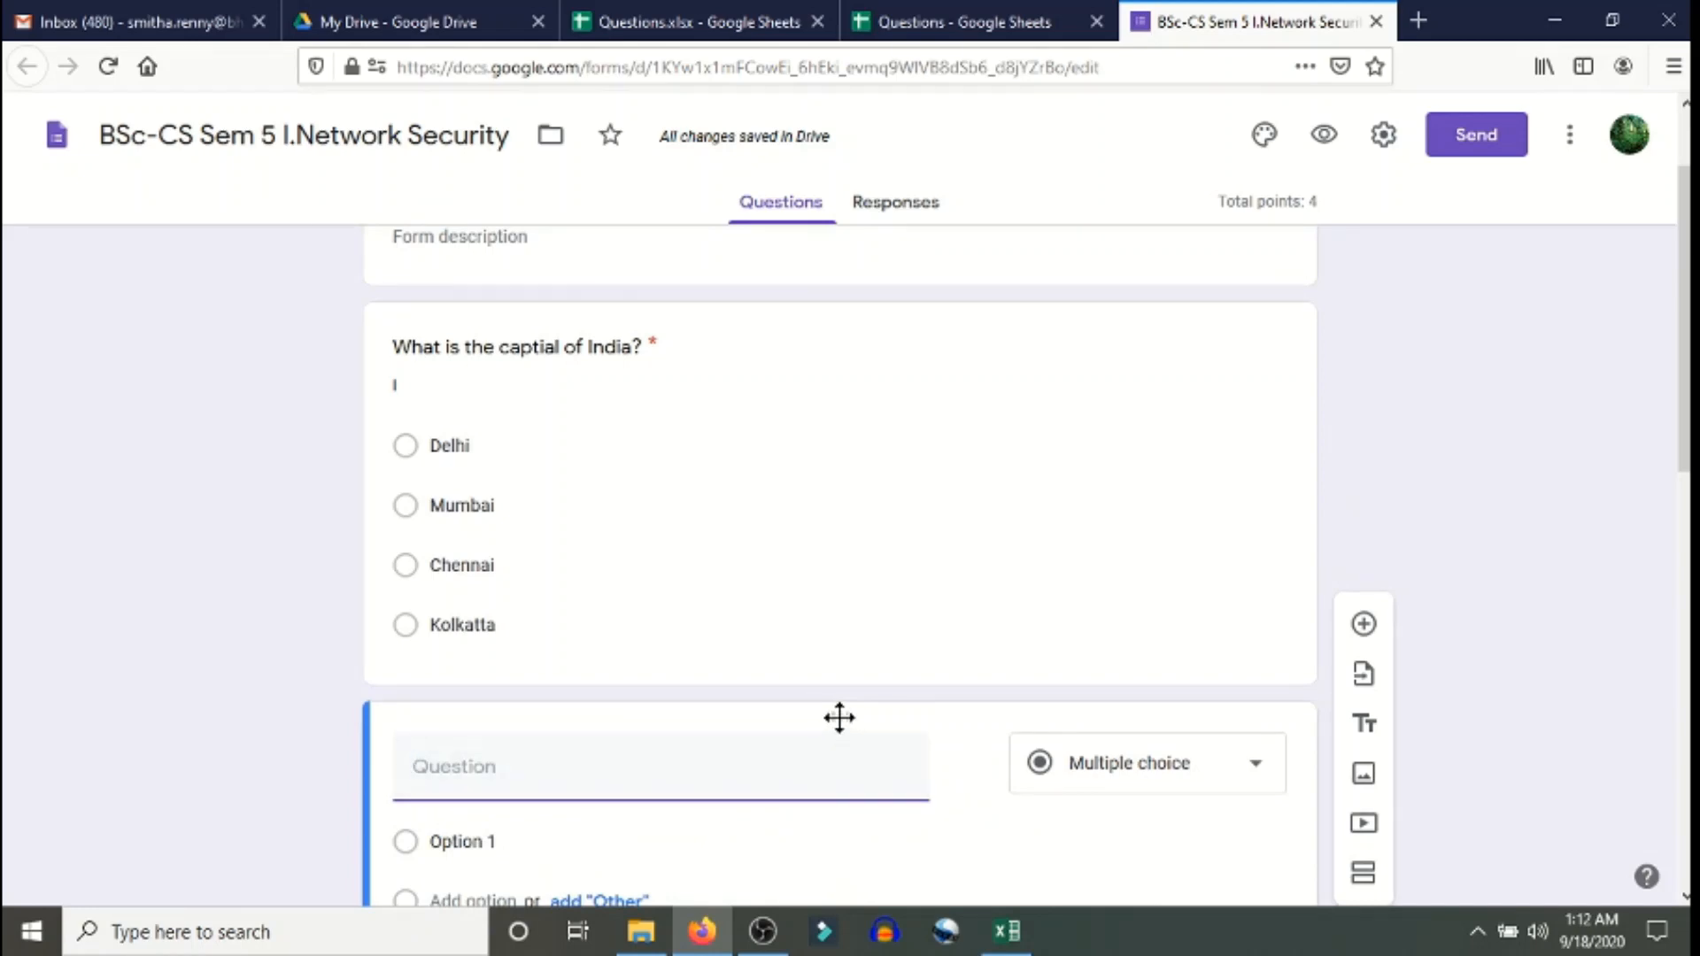
# - Move the new card to the top as a required short-answer 'Student Name' question, then add another question
pyautogui.moveTo(838, 717); pyautogui.dragTo(811, 311)
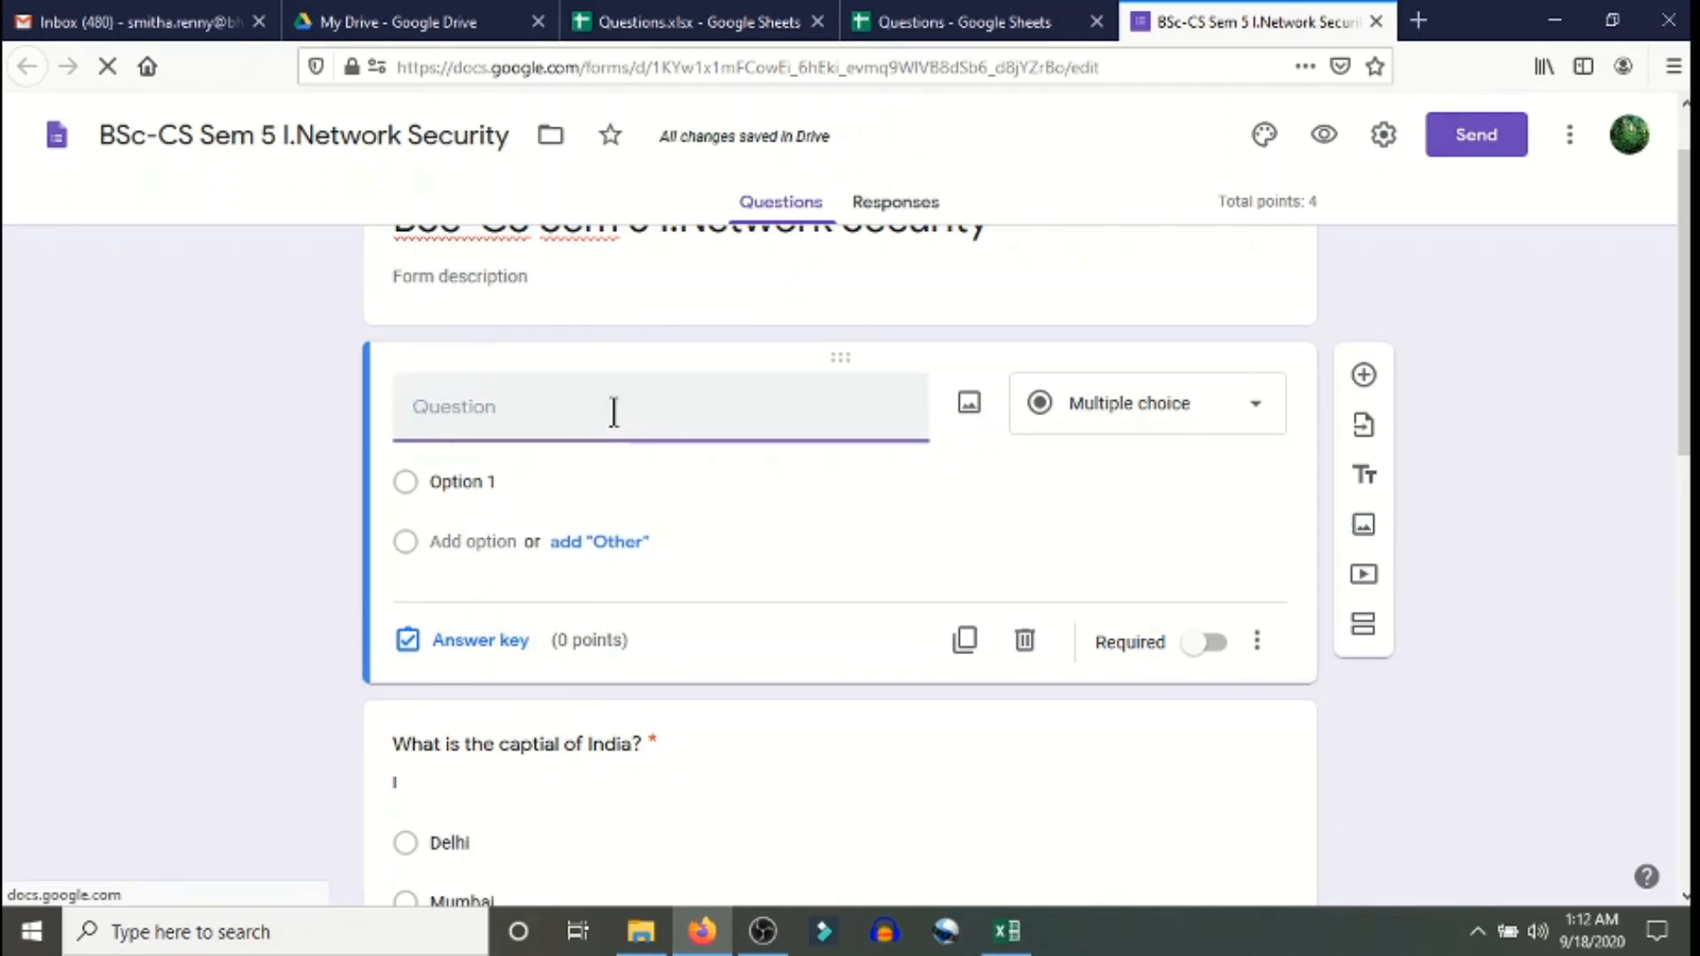
pyautogui.write('Student Name')
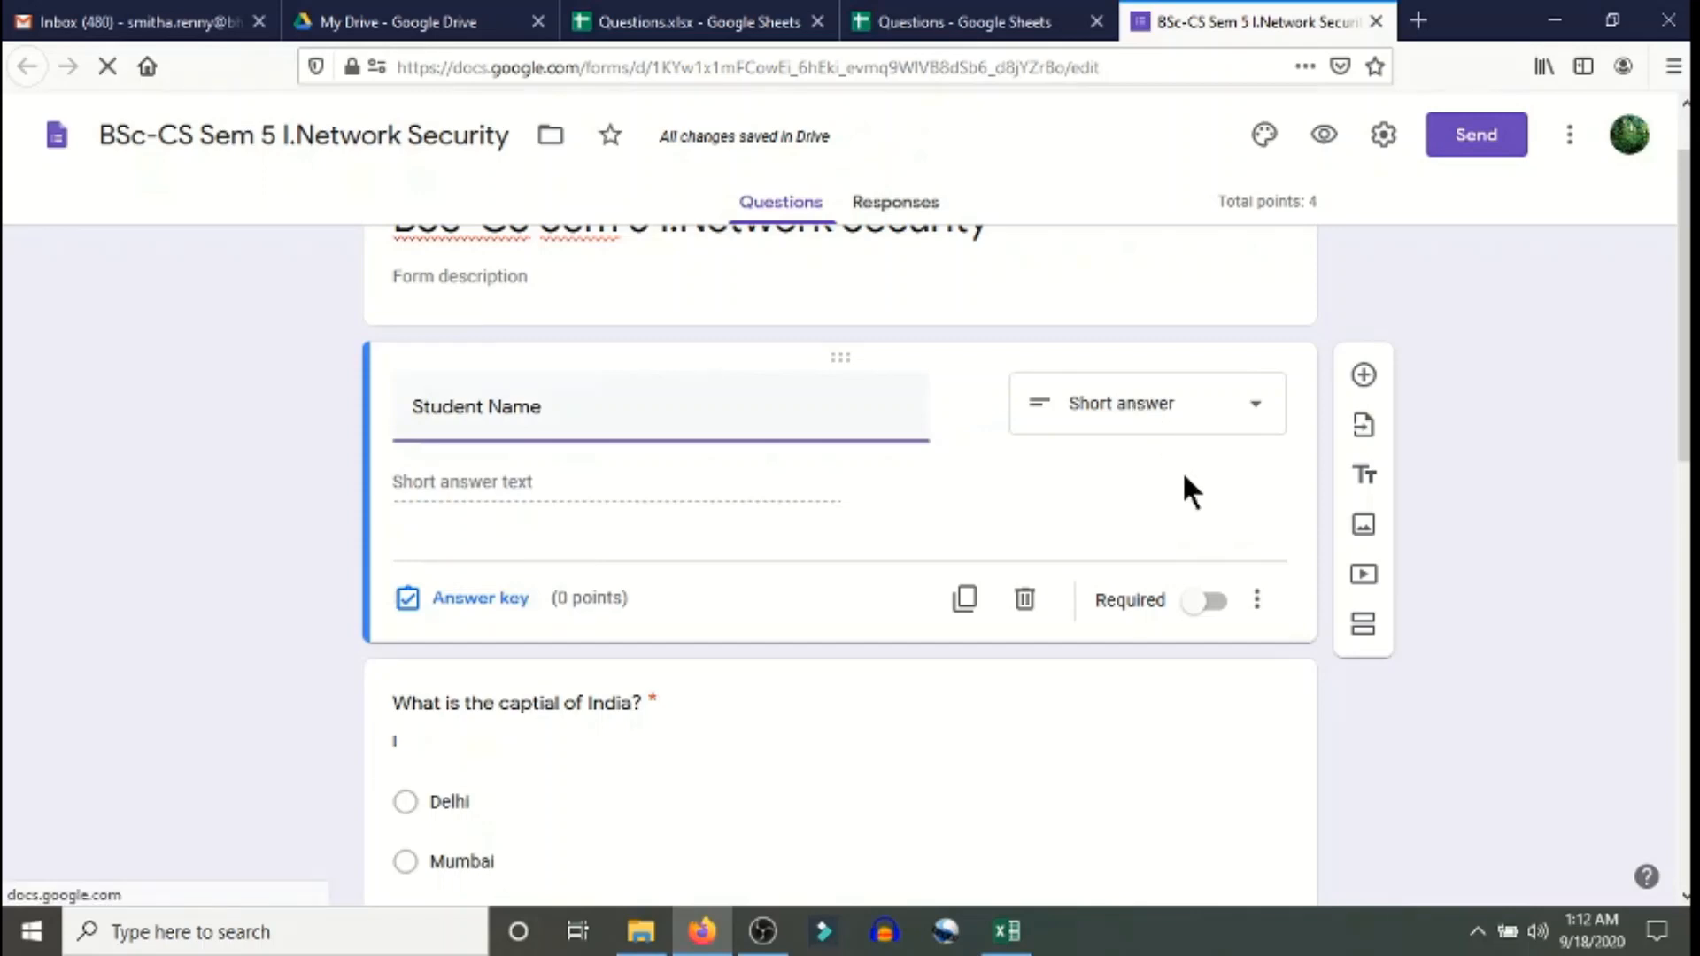
pyautogui.click(1215, 605)
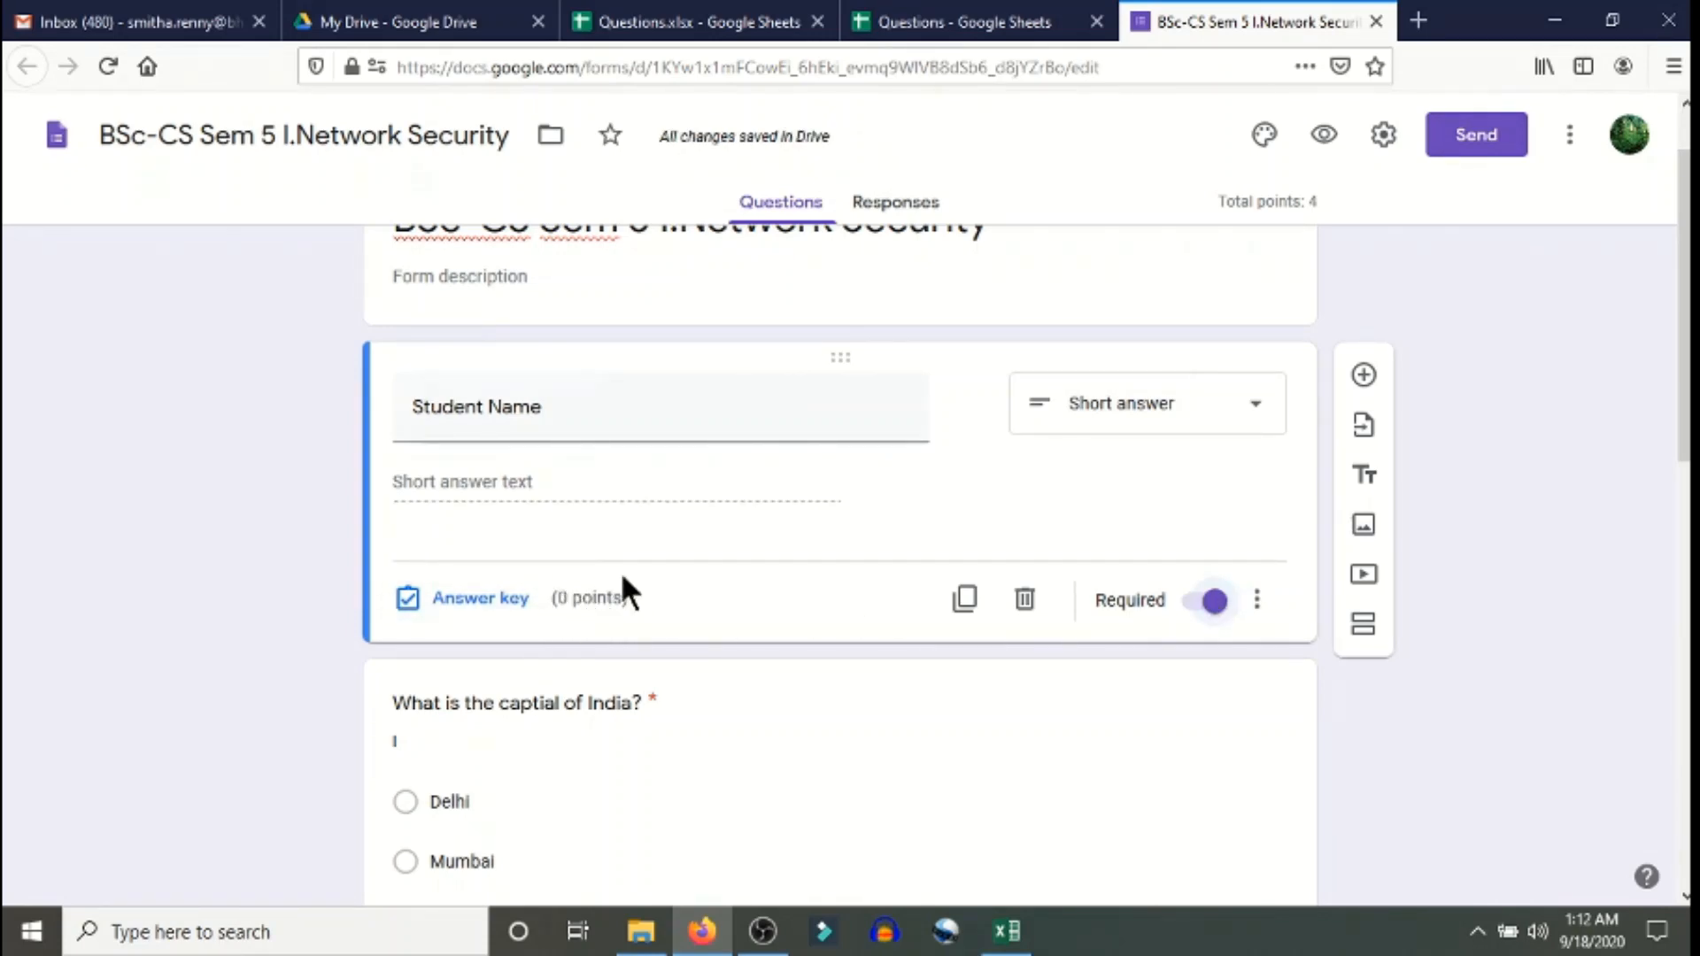
pyautogui.click(1364, 375)
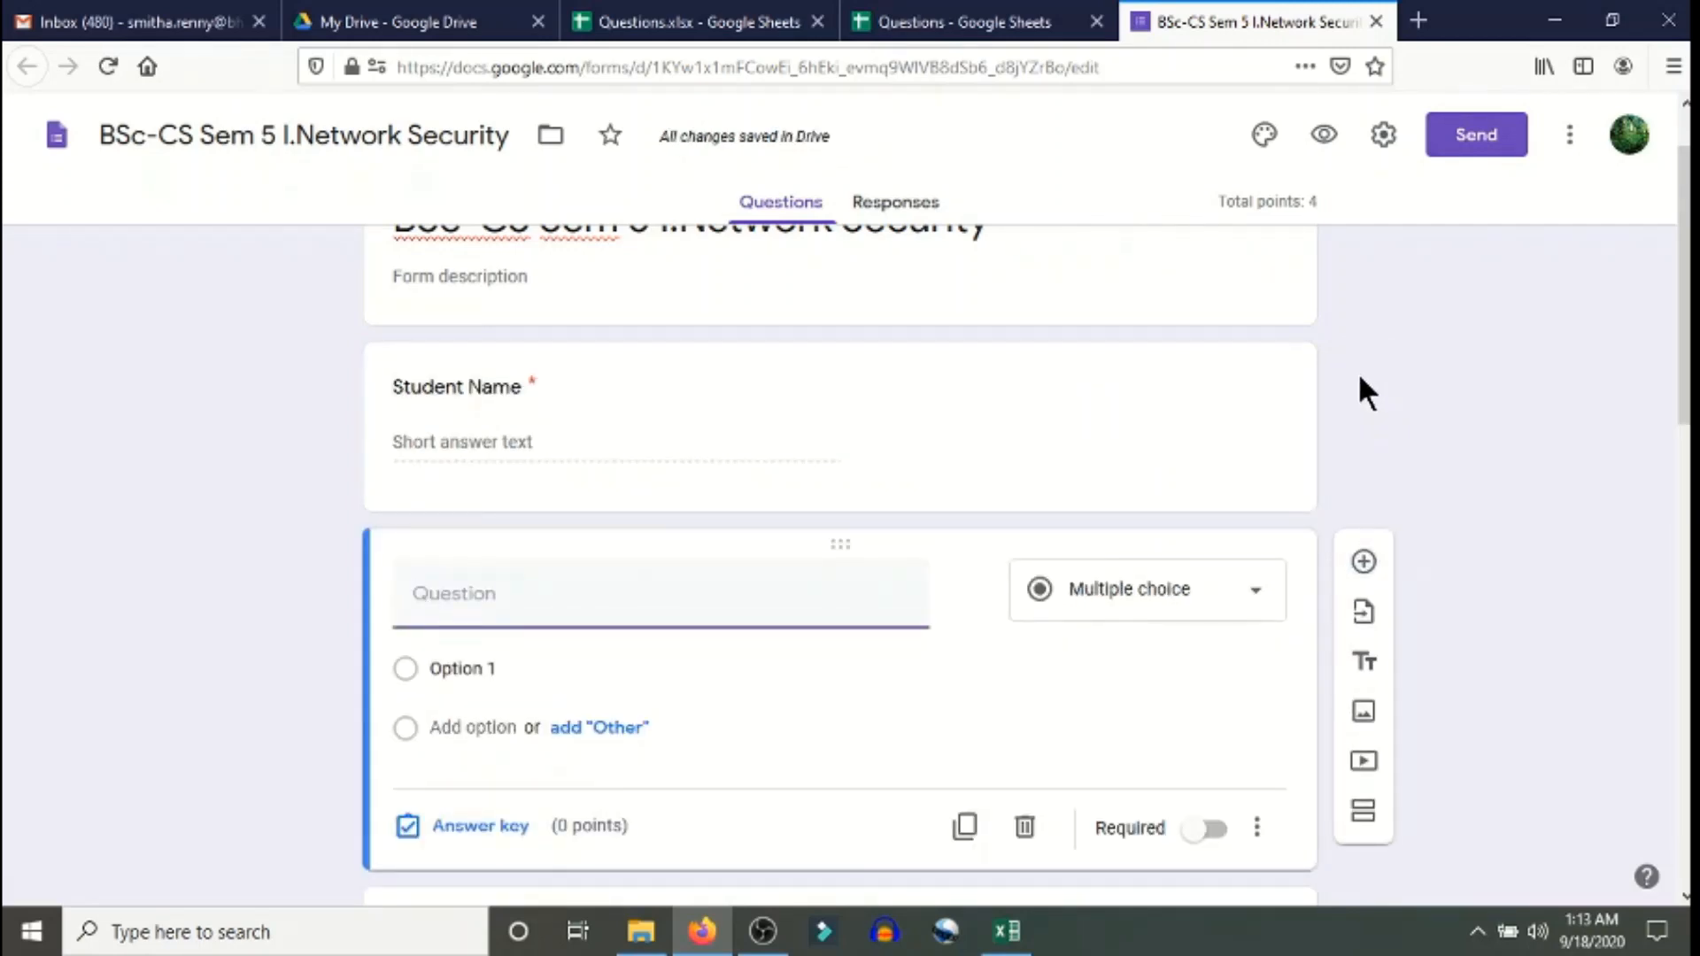
# - Title the question 'Seat Number', keep number-only short answer, and make it required
pyautogui.write('Seat ')
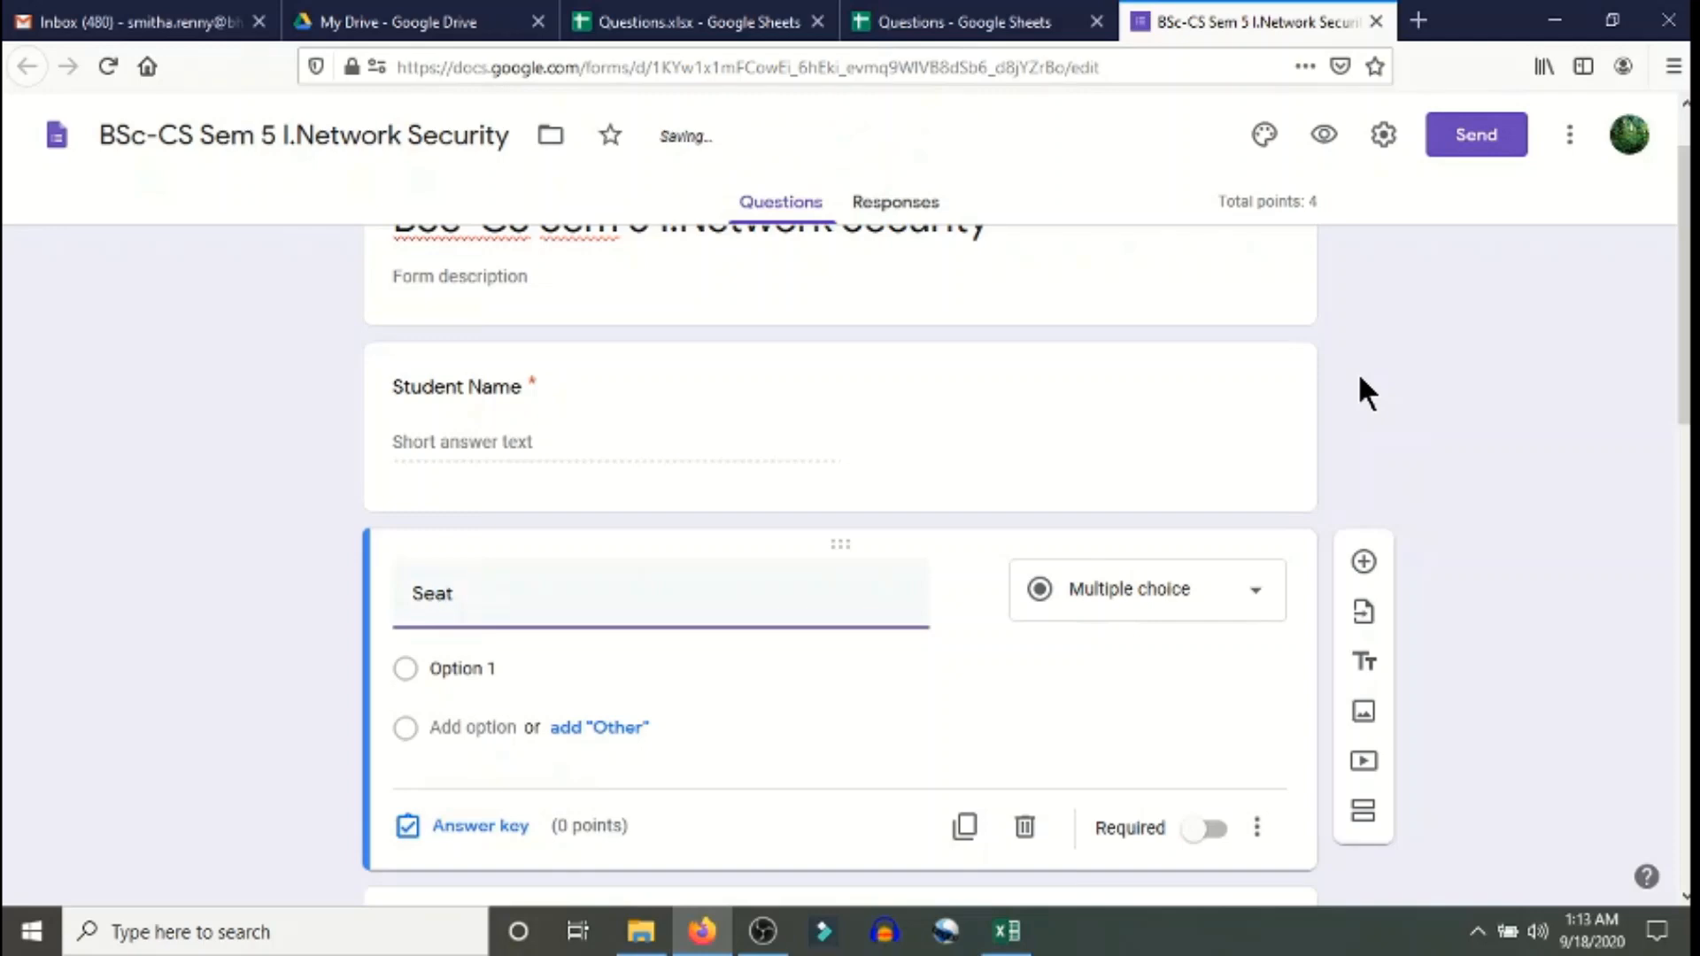
pyautogui.write('Number')
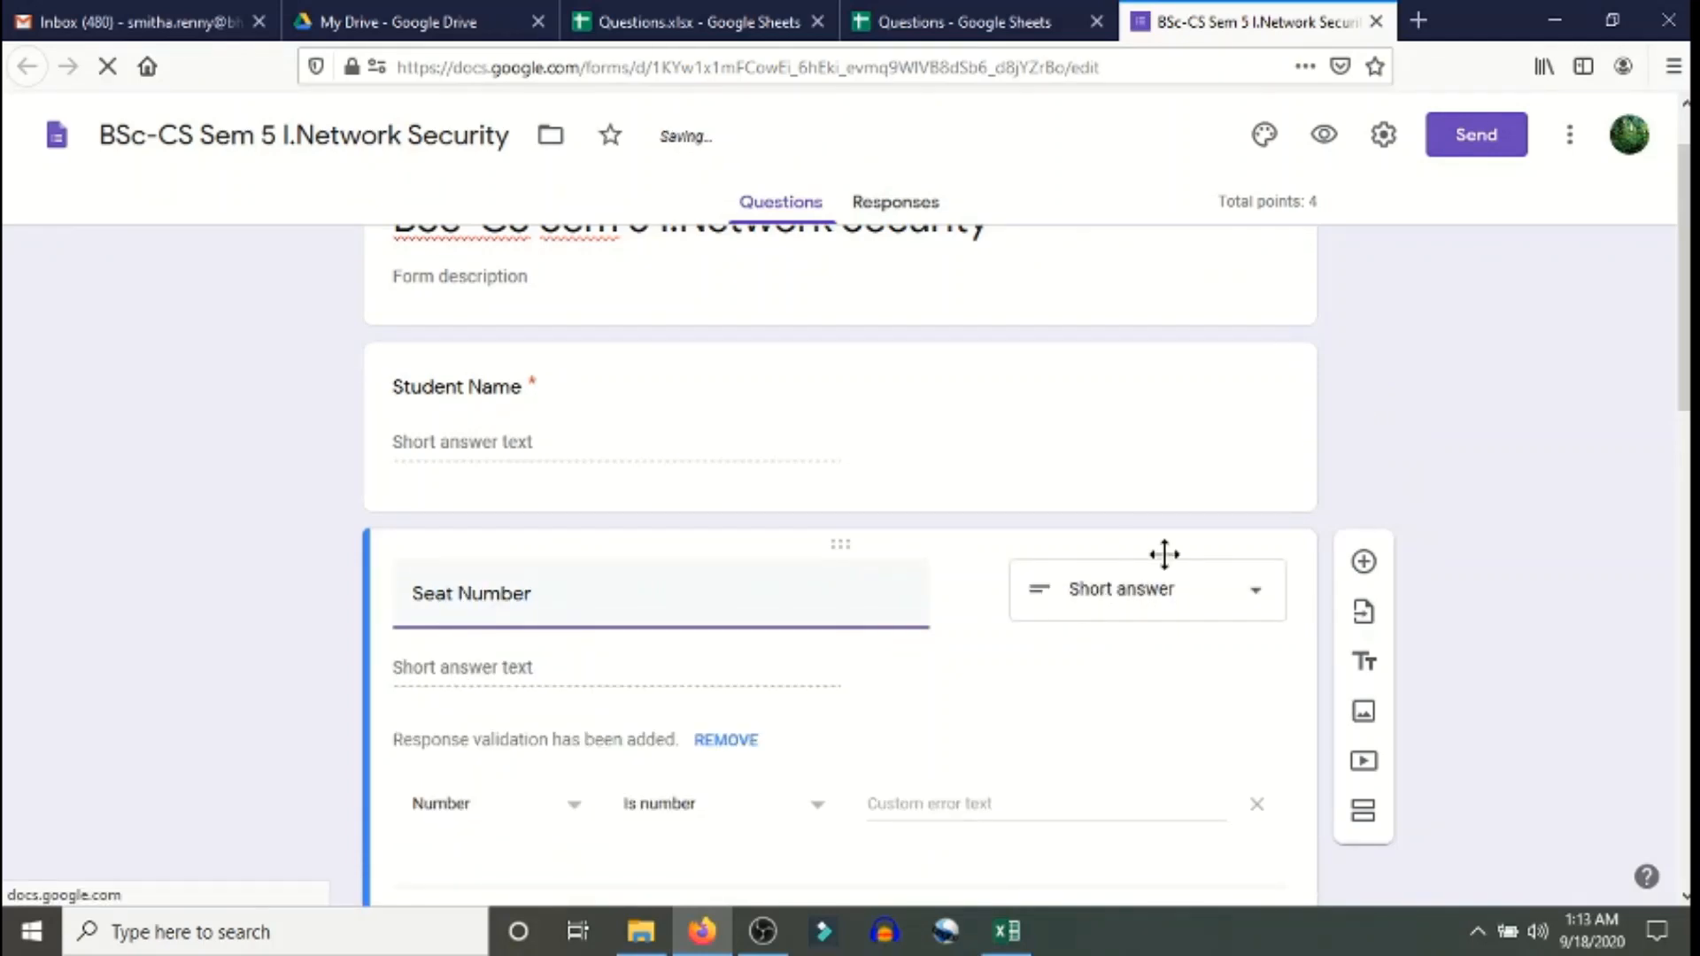
pyautogui.scroll(-3, 1206, 630)
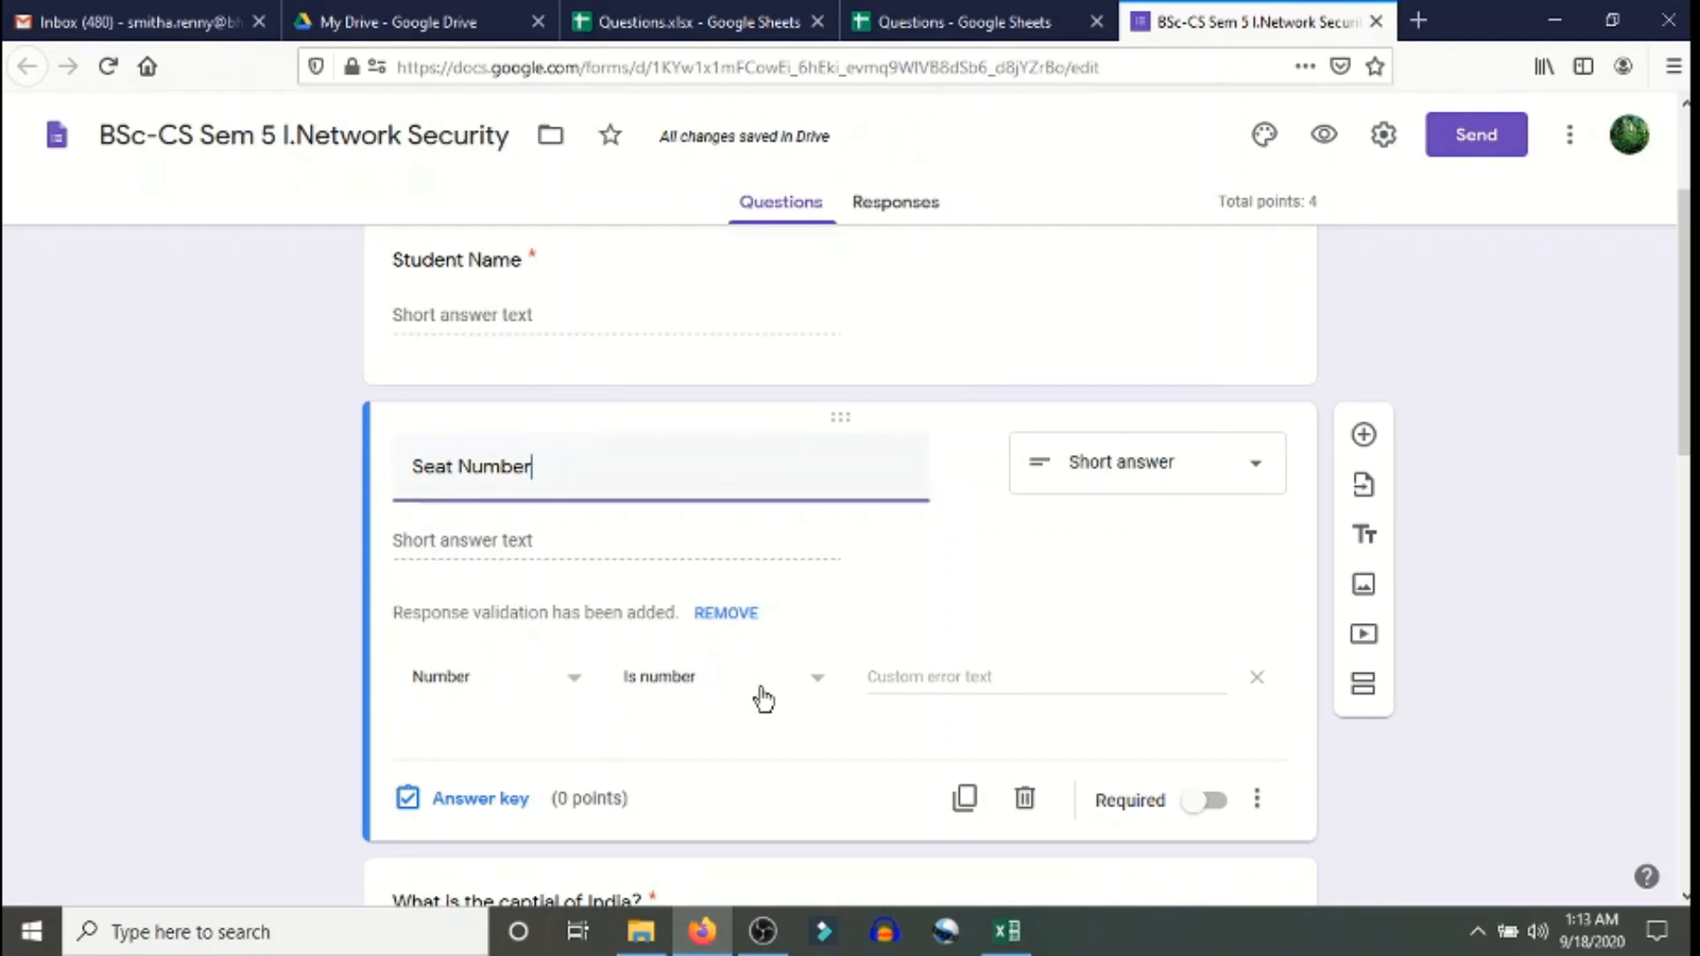
pyautogui.click(1216, 803)
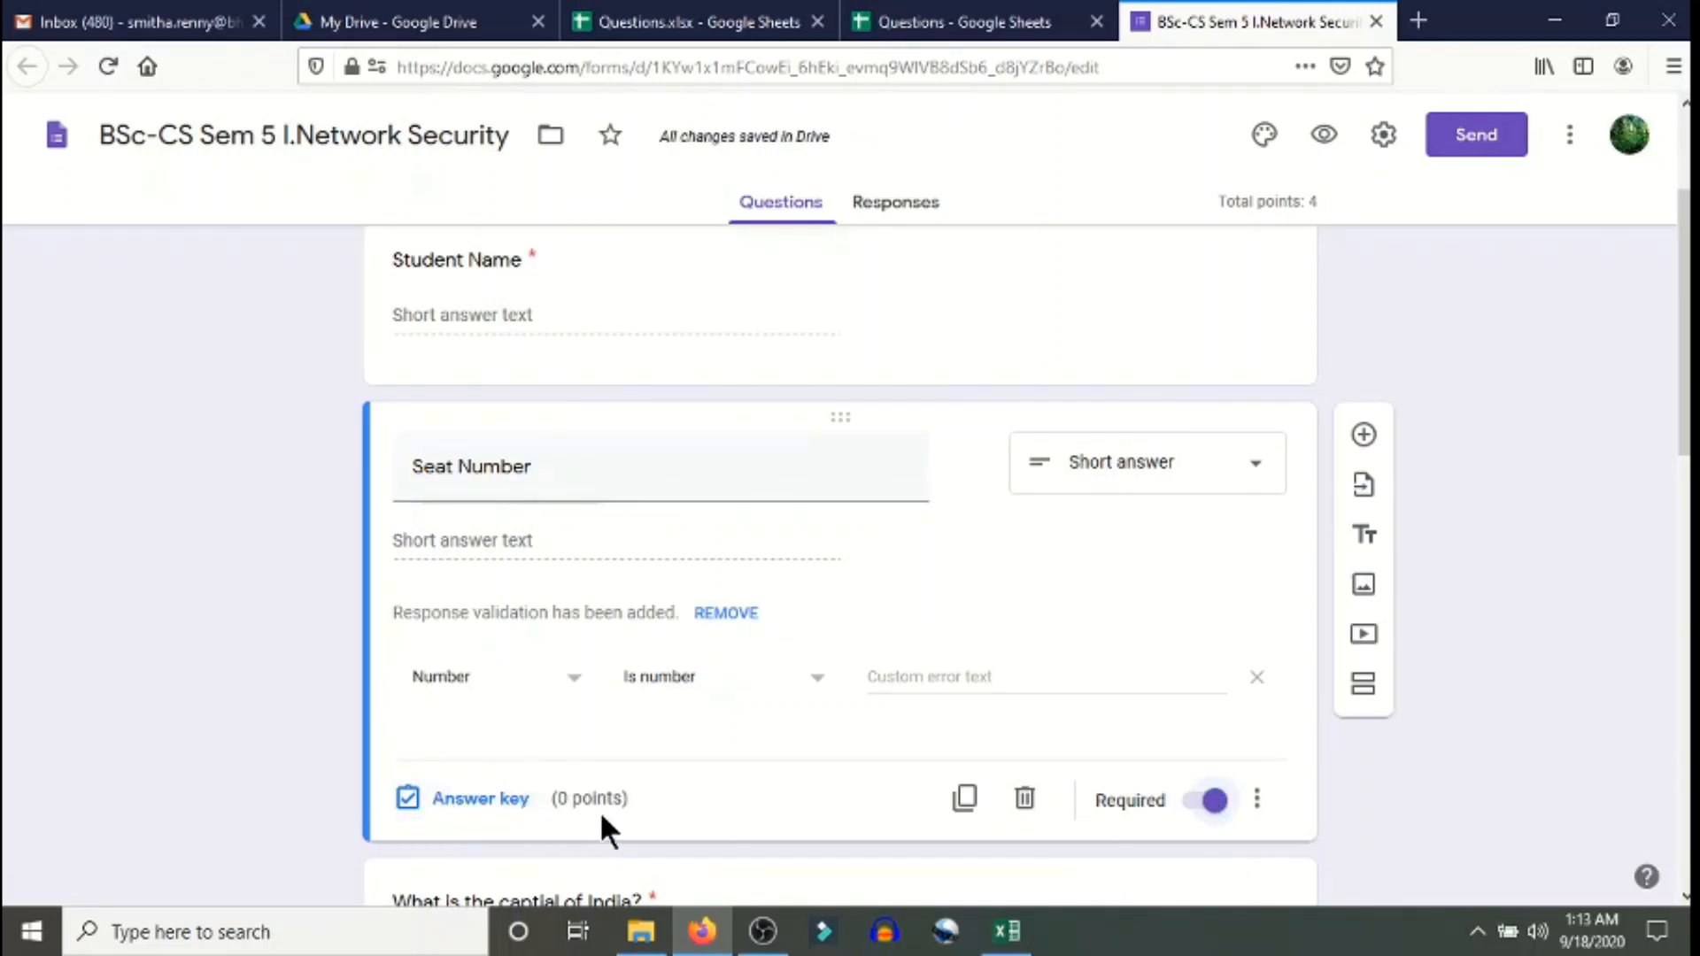
# - Add a new question titled 'PRN Number' with number-only validation and switch Required on
pyautogui.click(1364, 436)
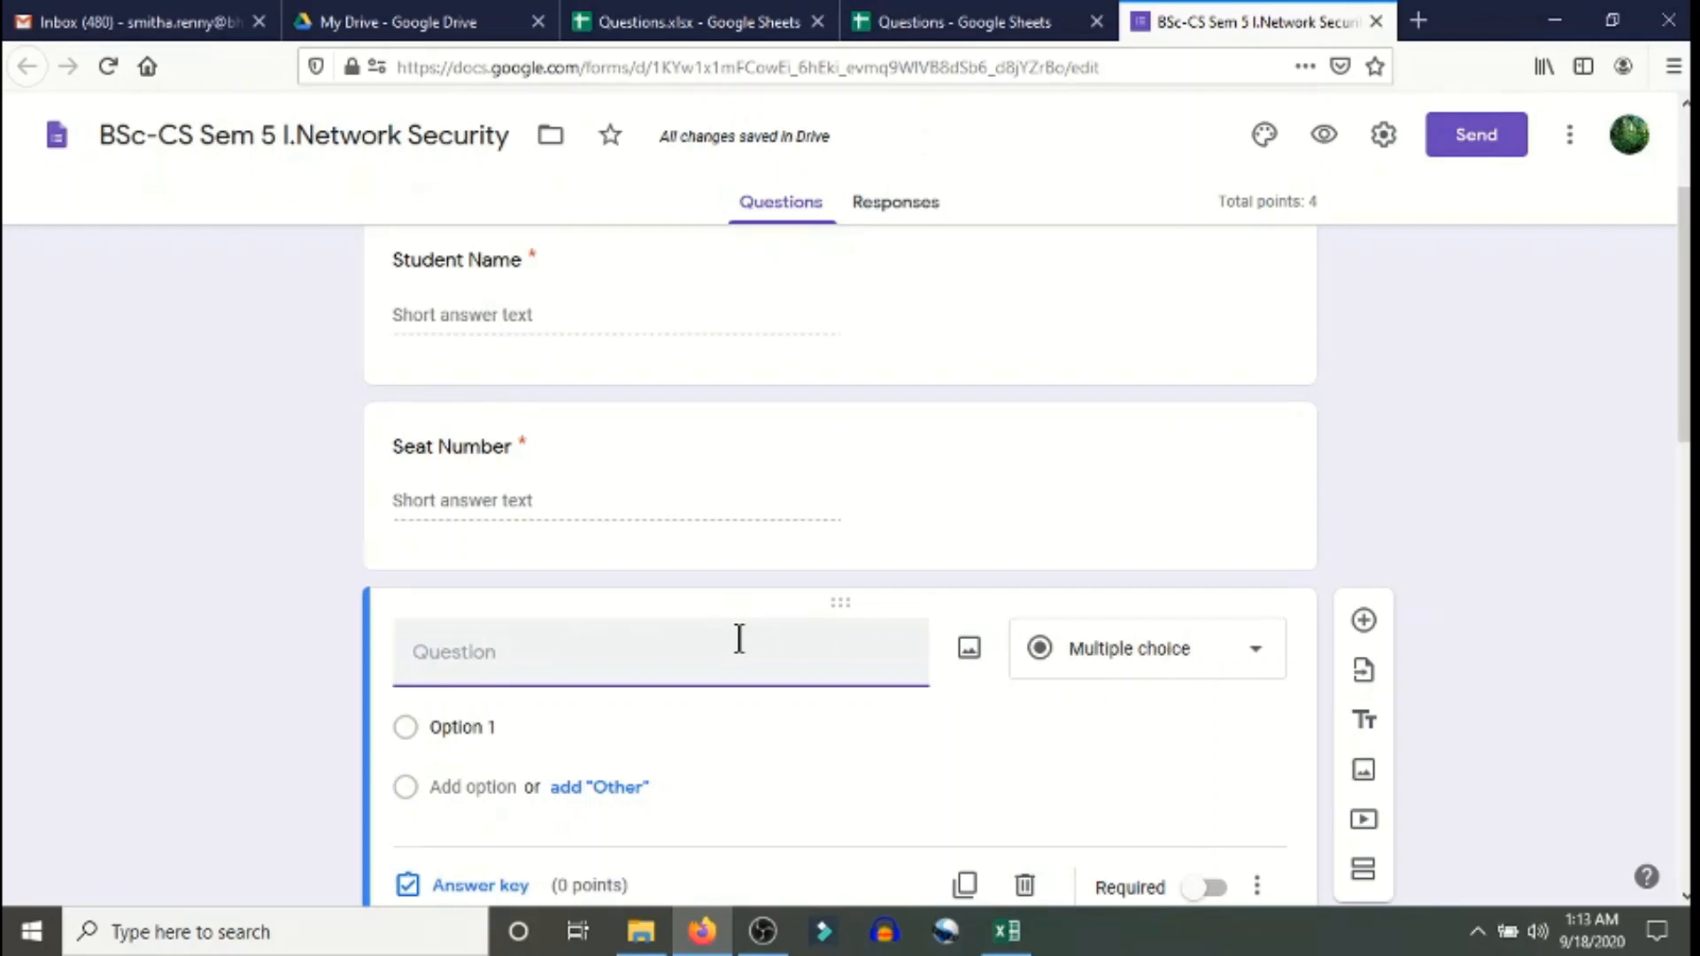
pyautogui.write('PRN Num')
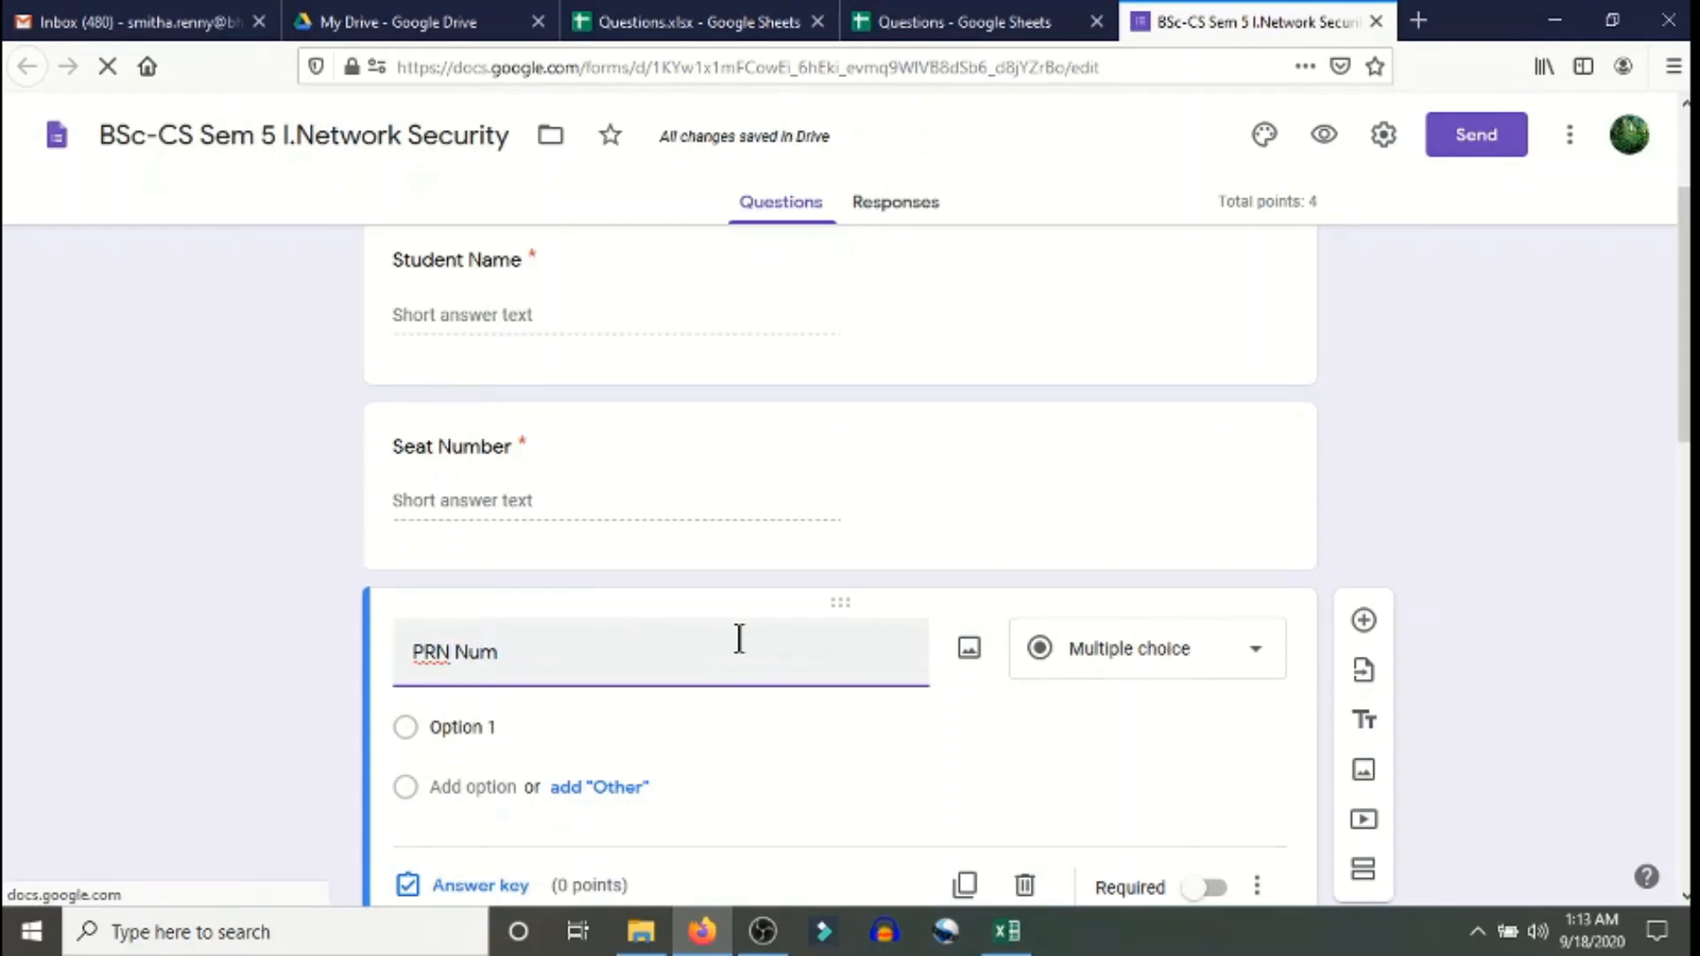
pyautogui.write('ber')
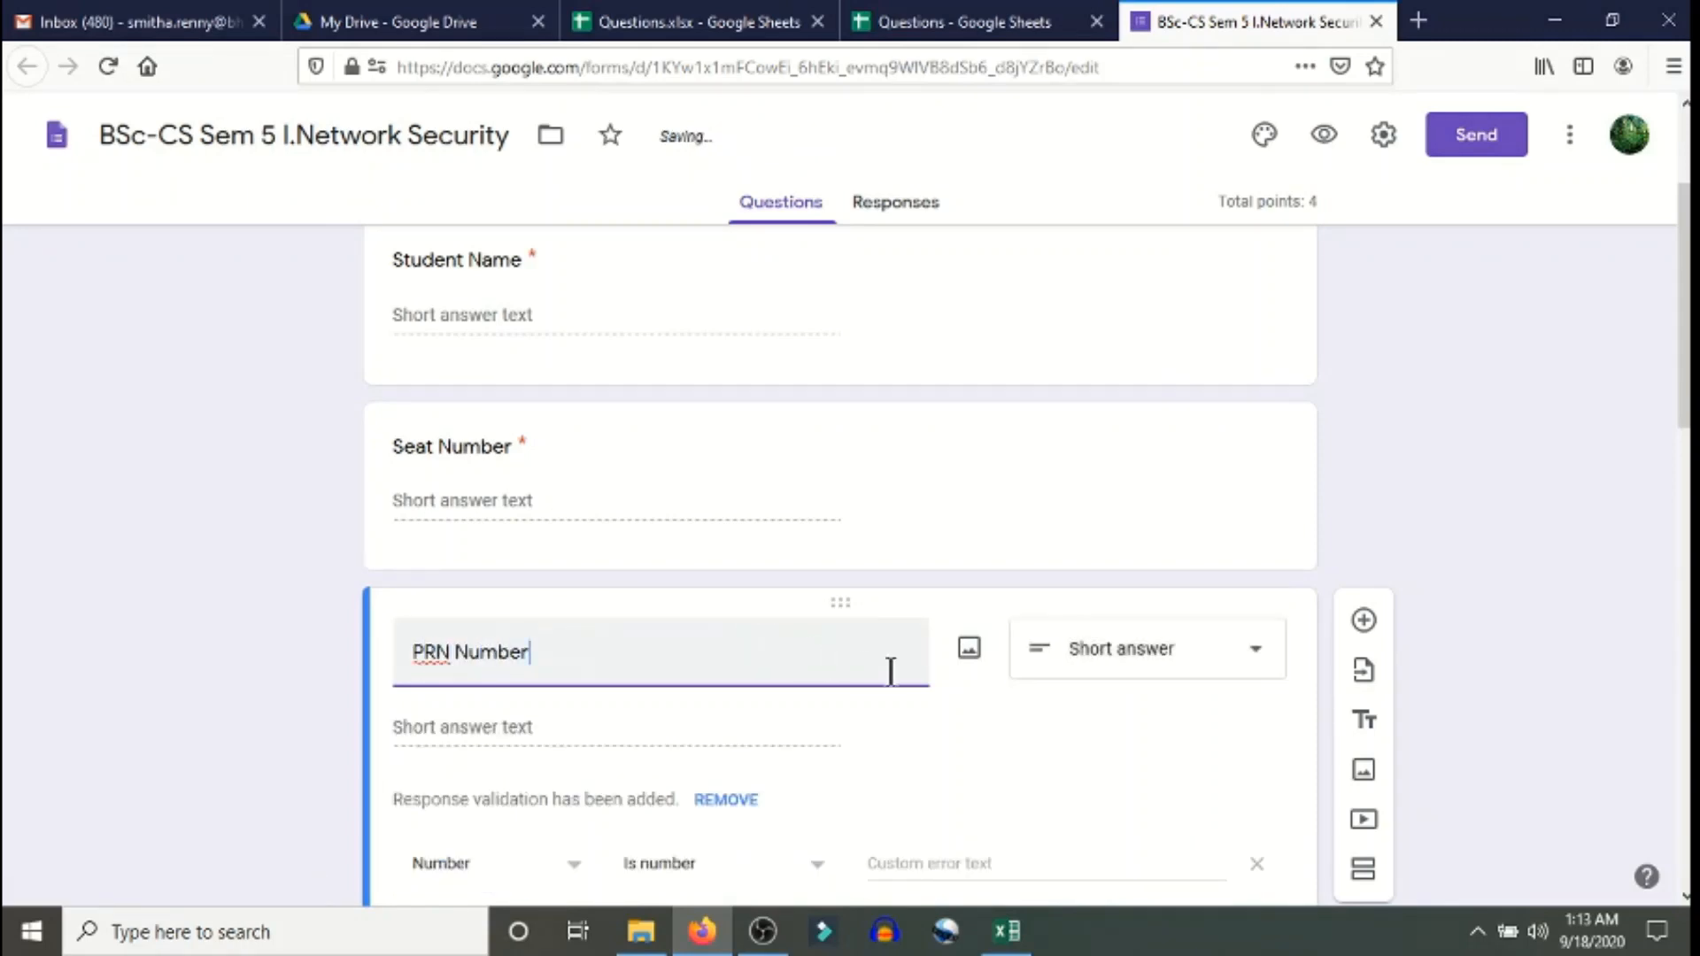
pyautogui.scroll(-3, 1166, 656)
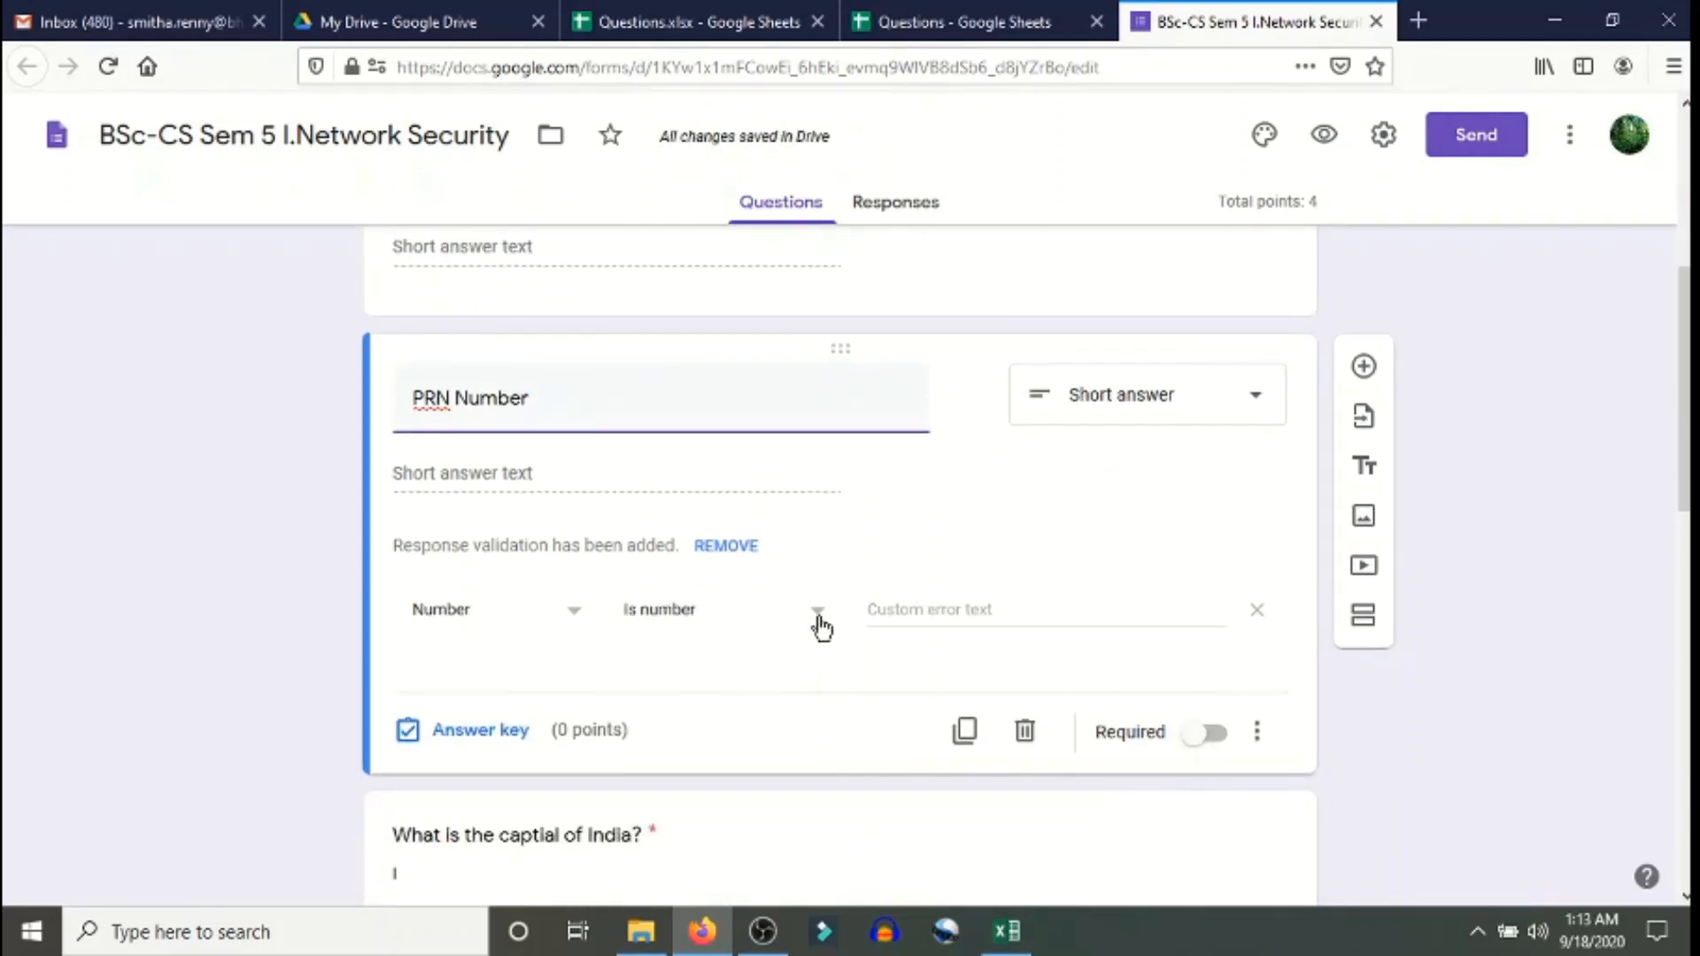
pyautogui.click(1206, 735)
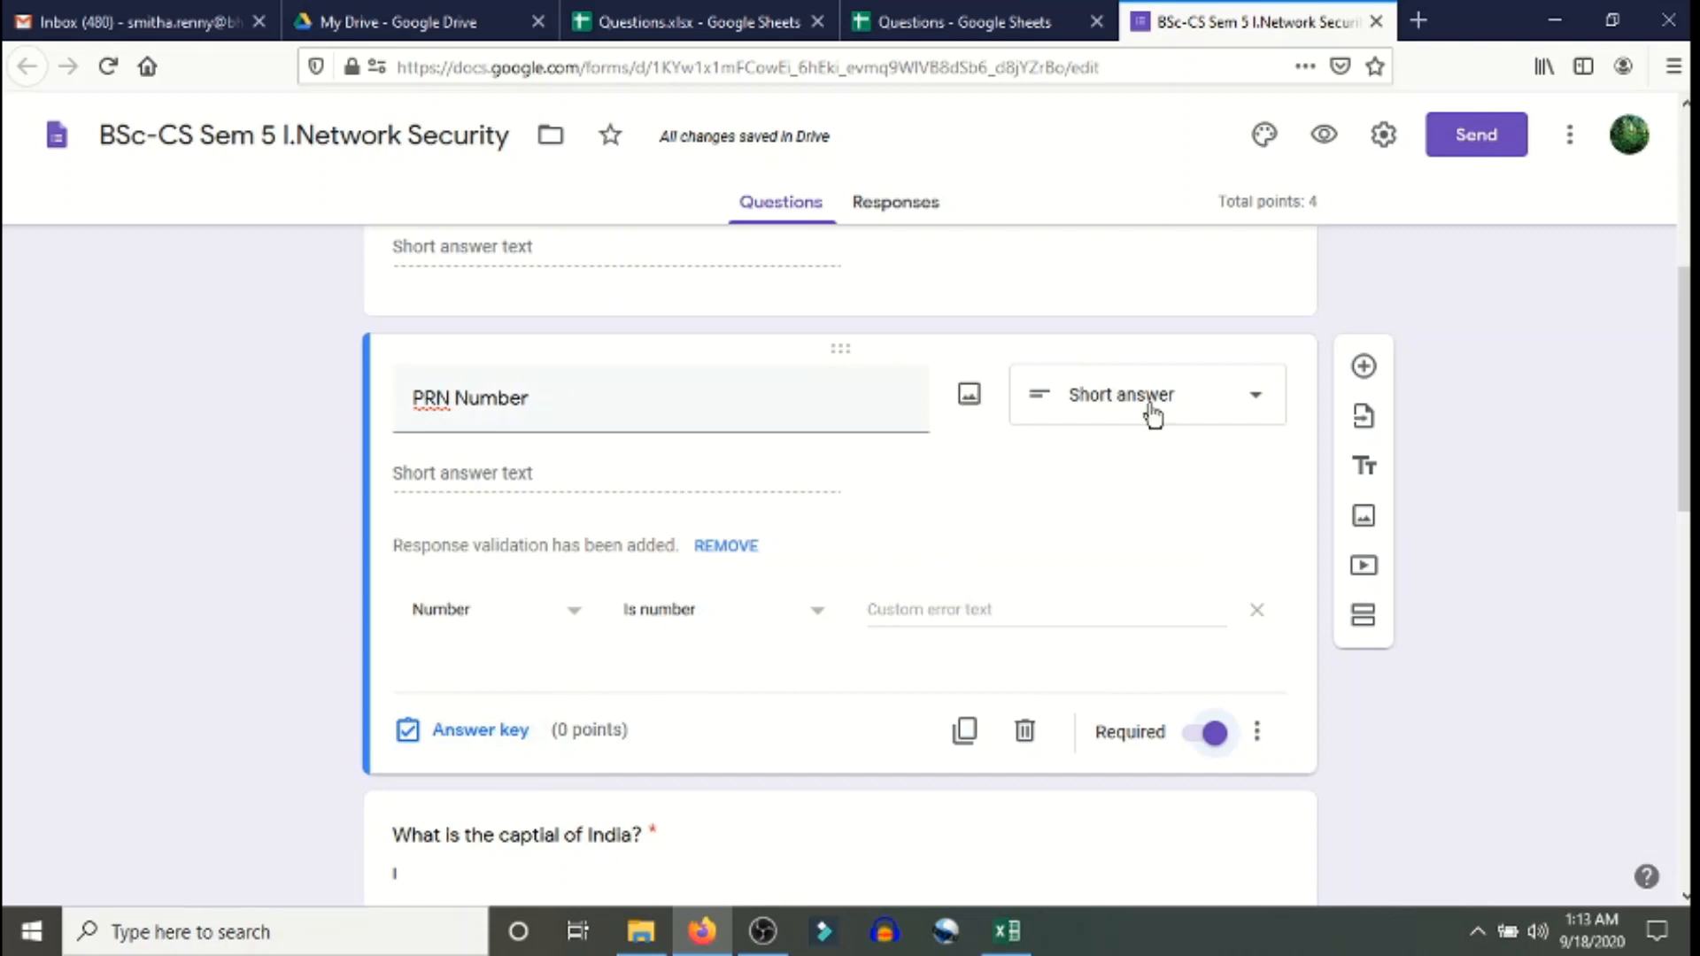
# - Add a required 'Mobile Number' question after PRN Number and scroll through the form to check it
pyautogui.click(1365, 366)
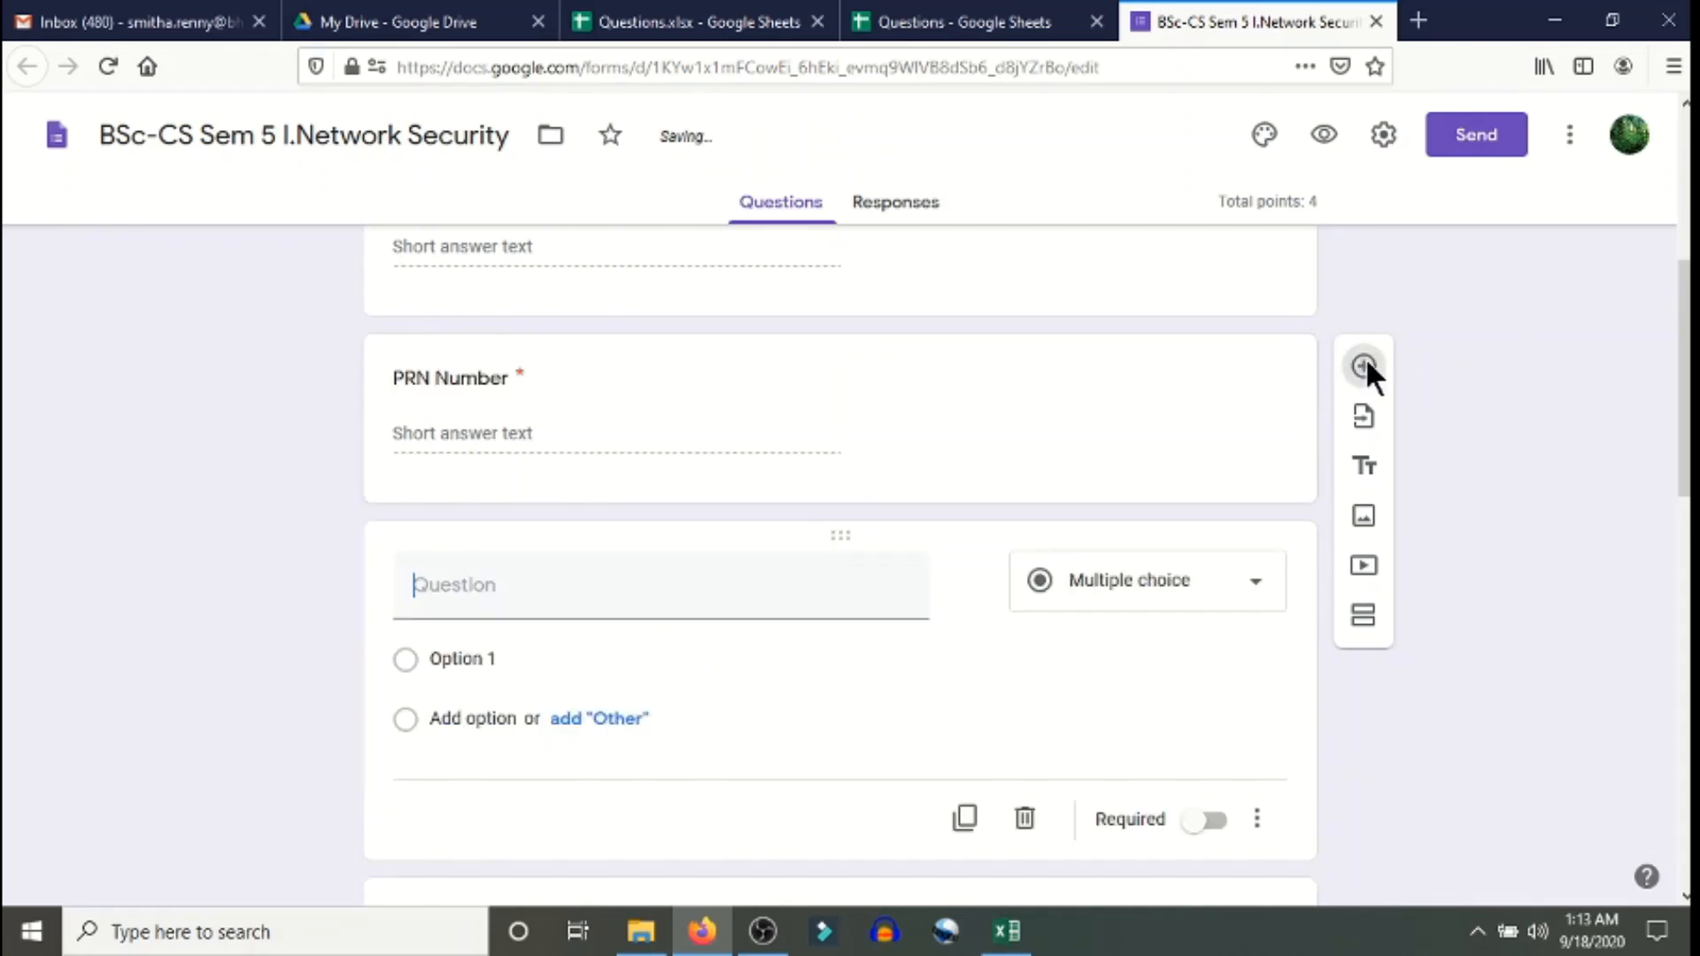
pyautogui.write('M')
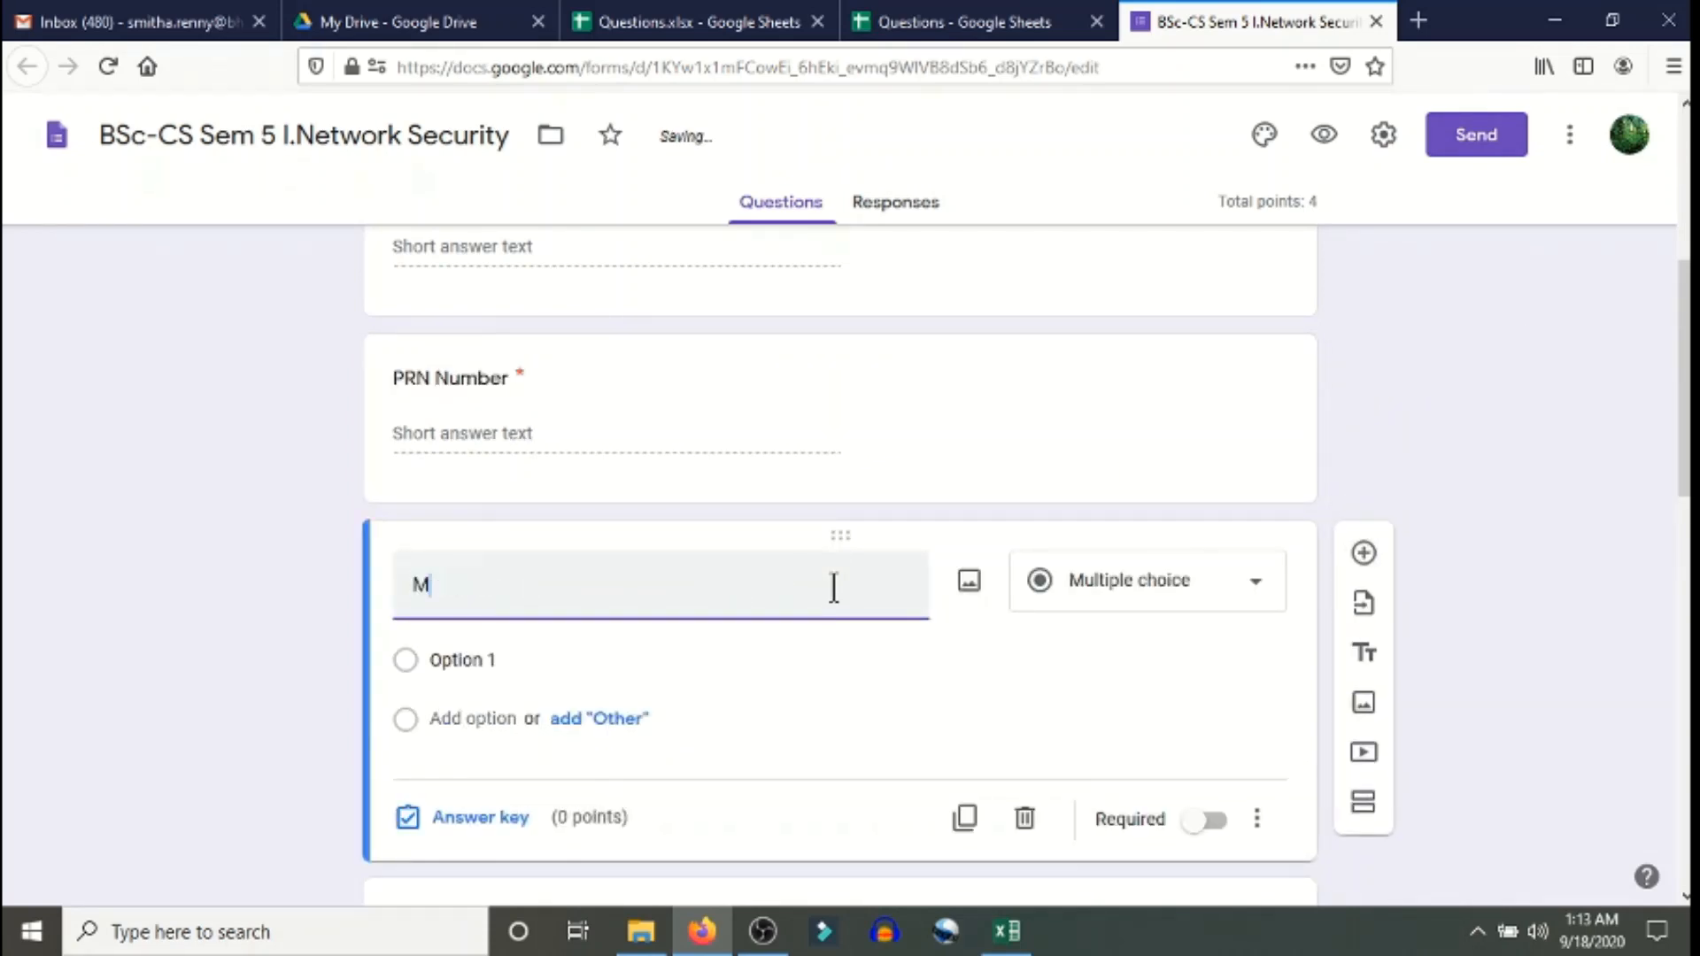
pyautogui.write('obile')
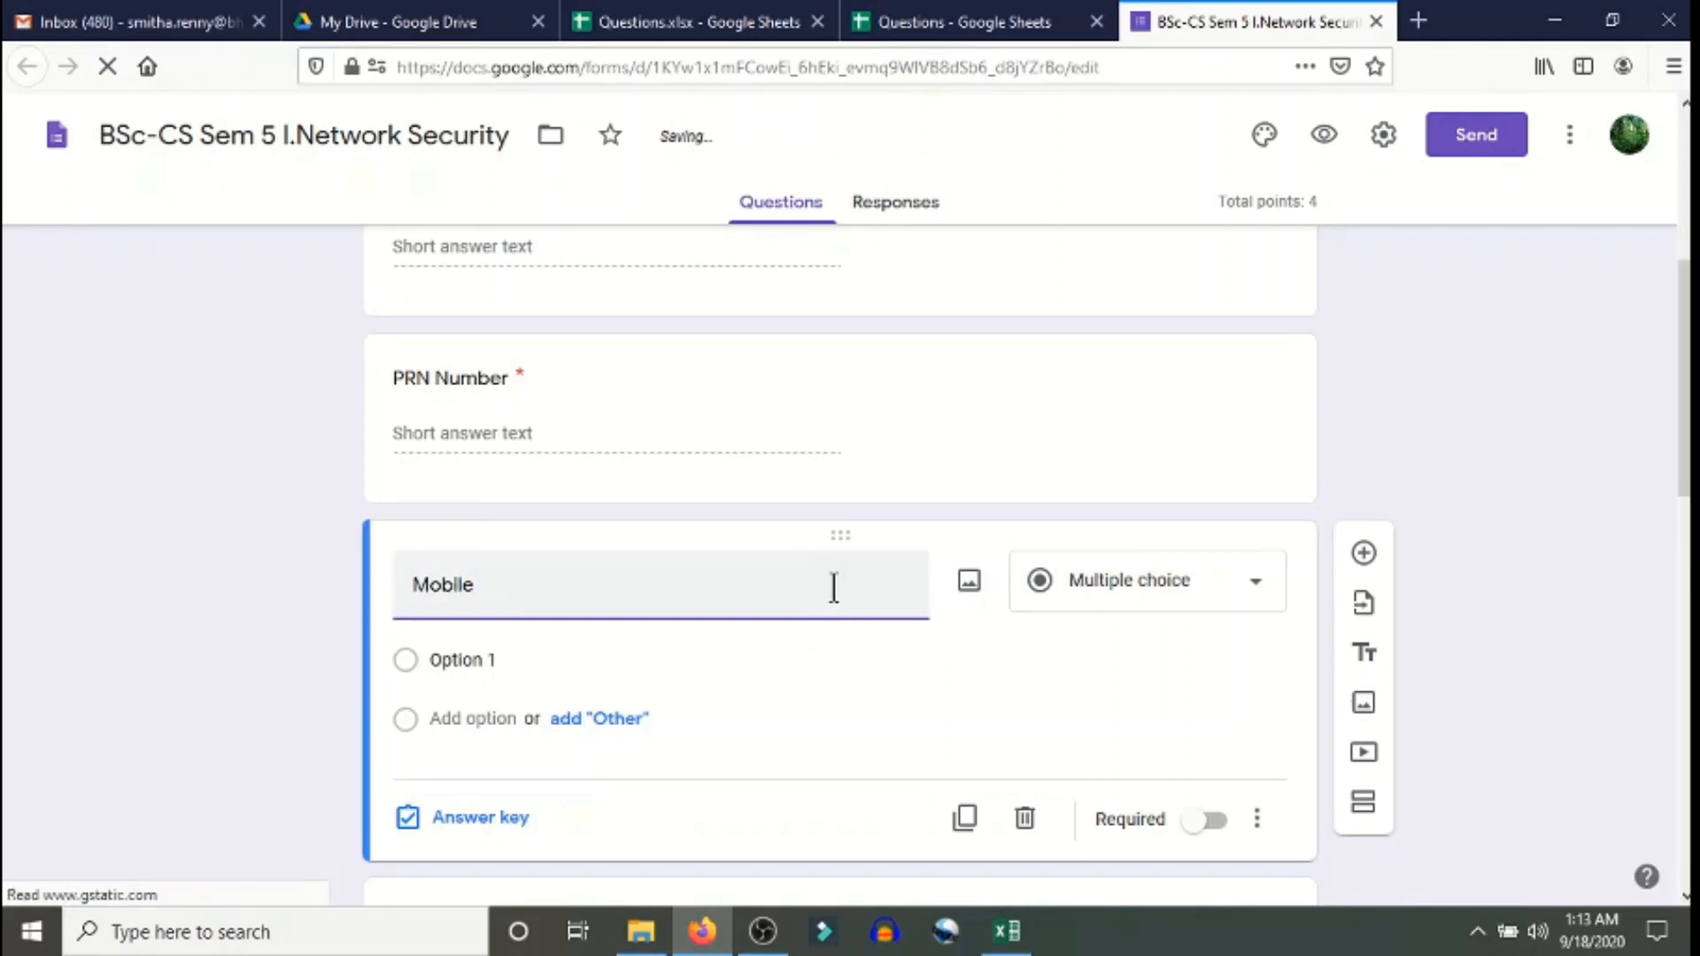
pyautogui.write(' Number')
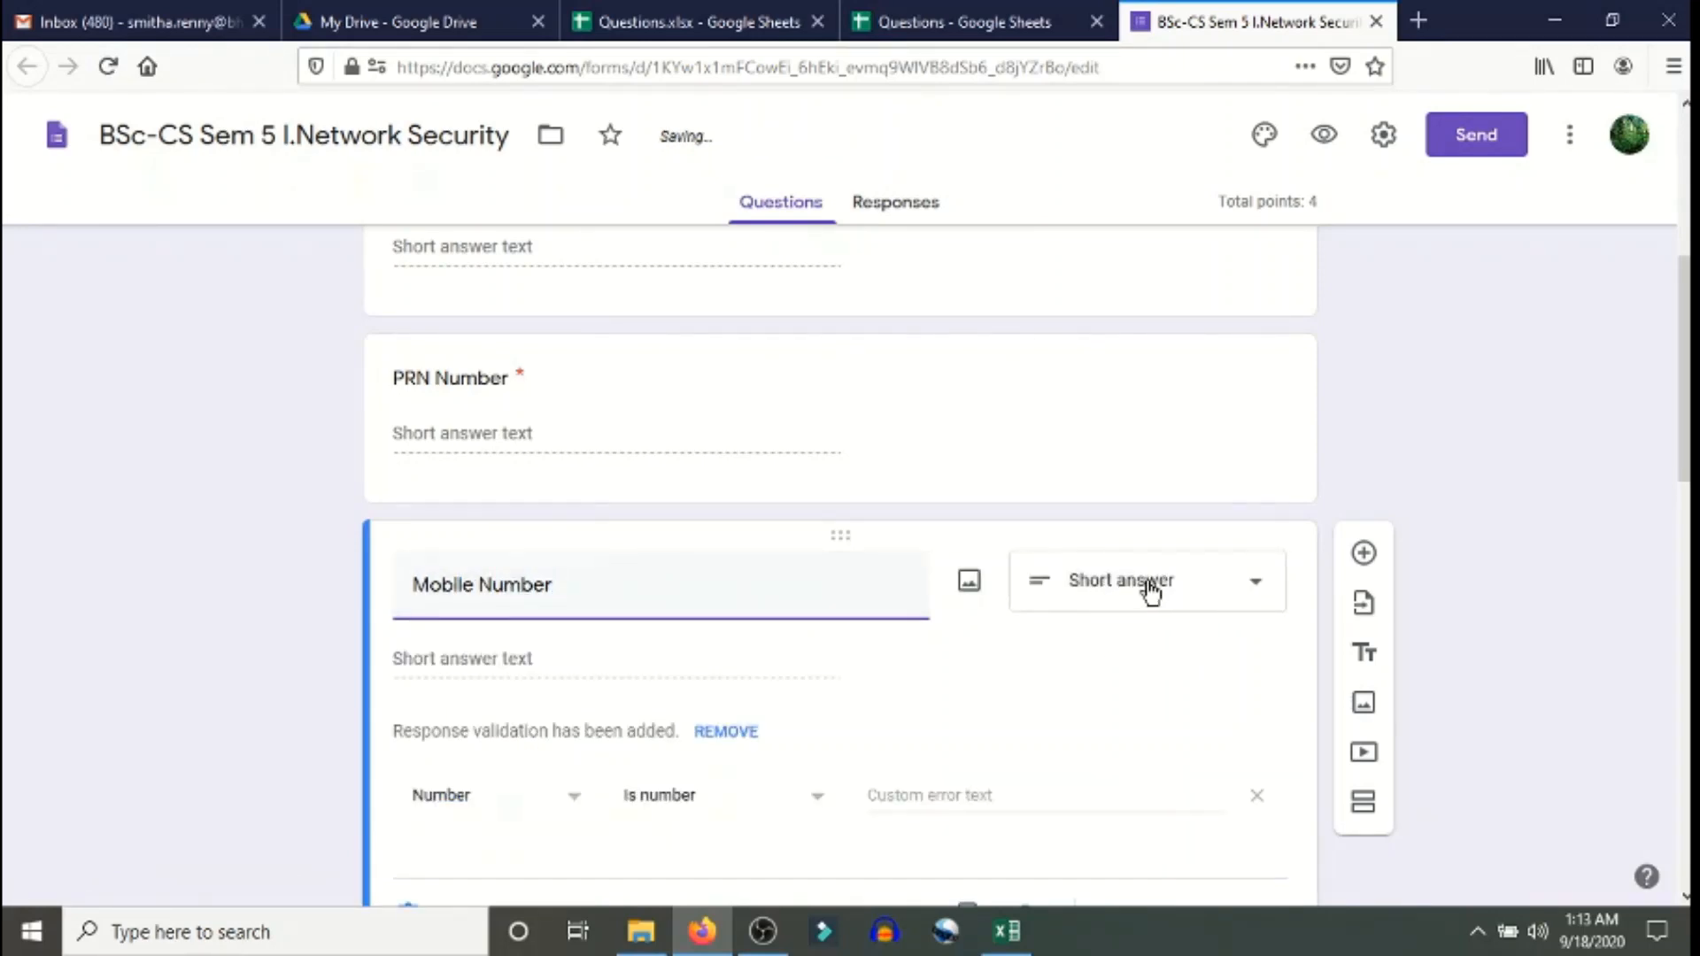
pyautogui.scroll(-3, 965, 620)
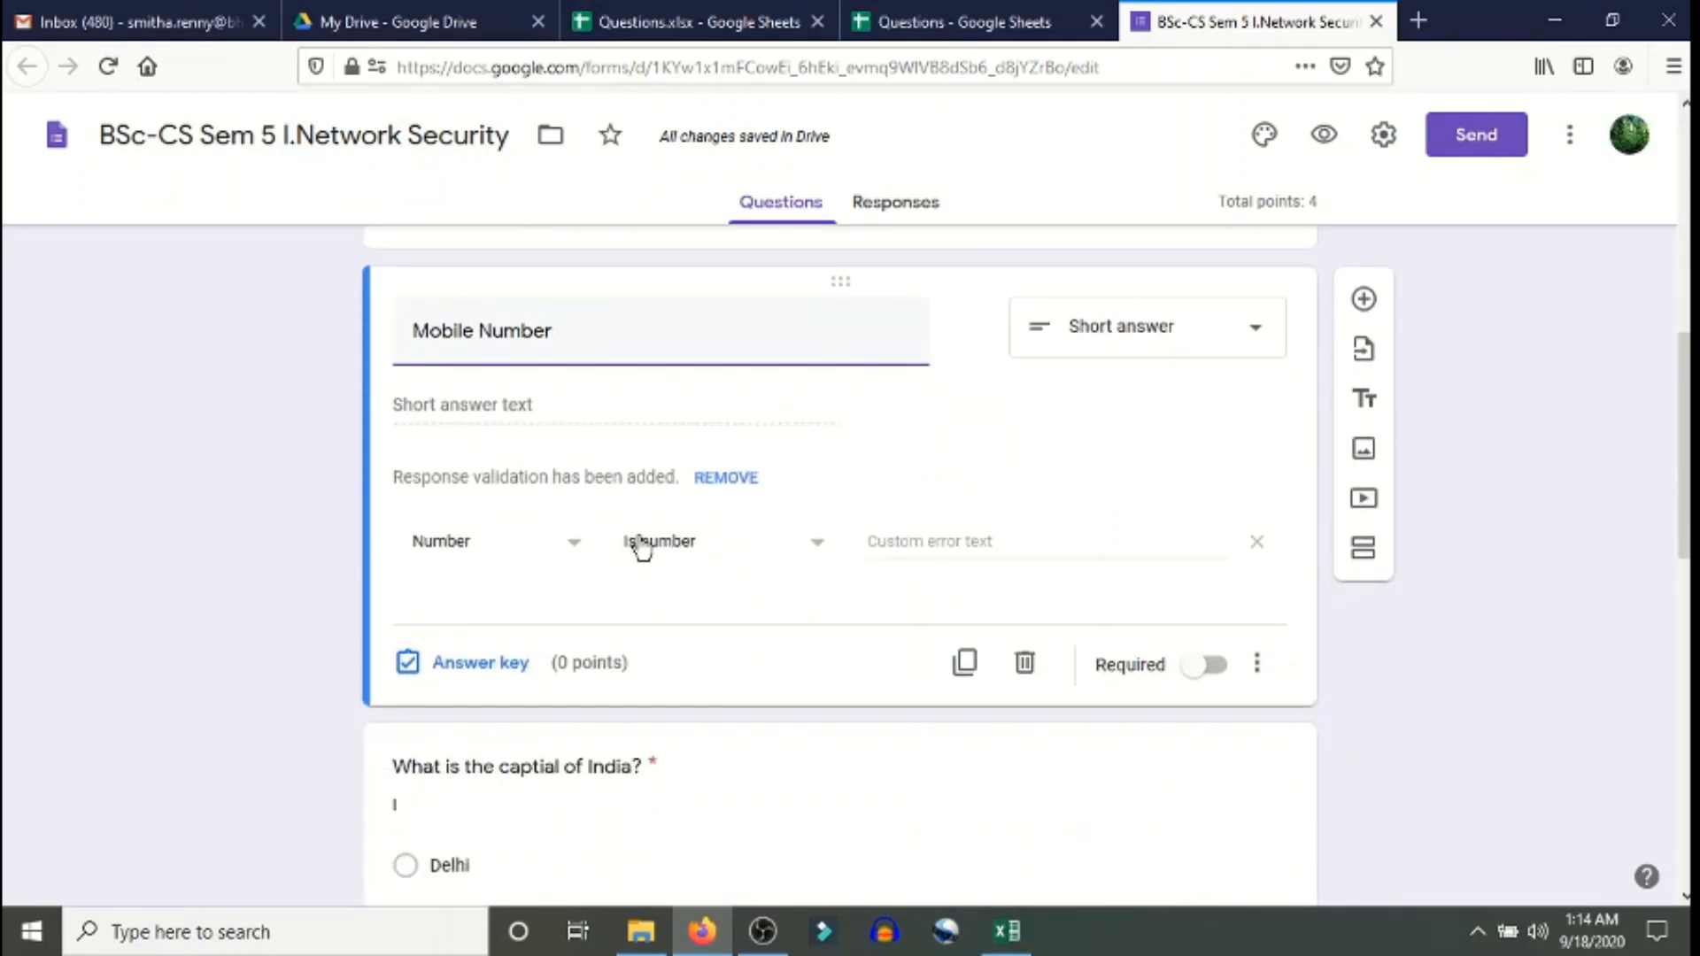
pyautogui.click(1211, 666)
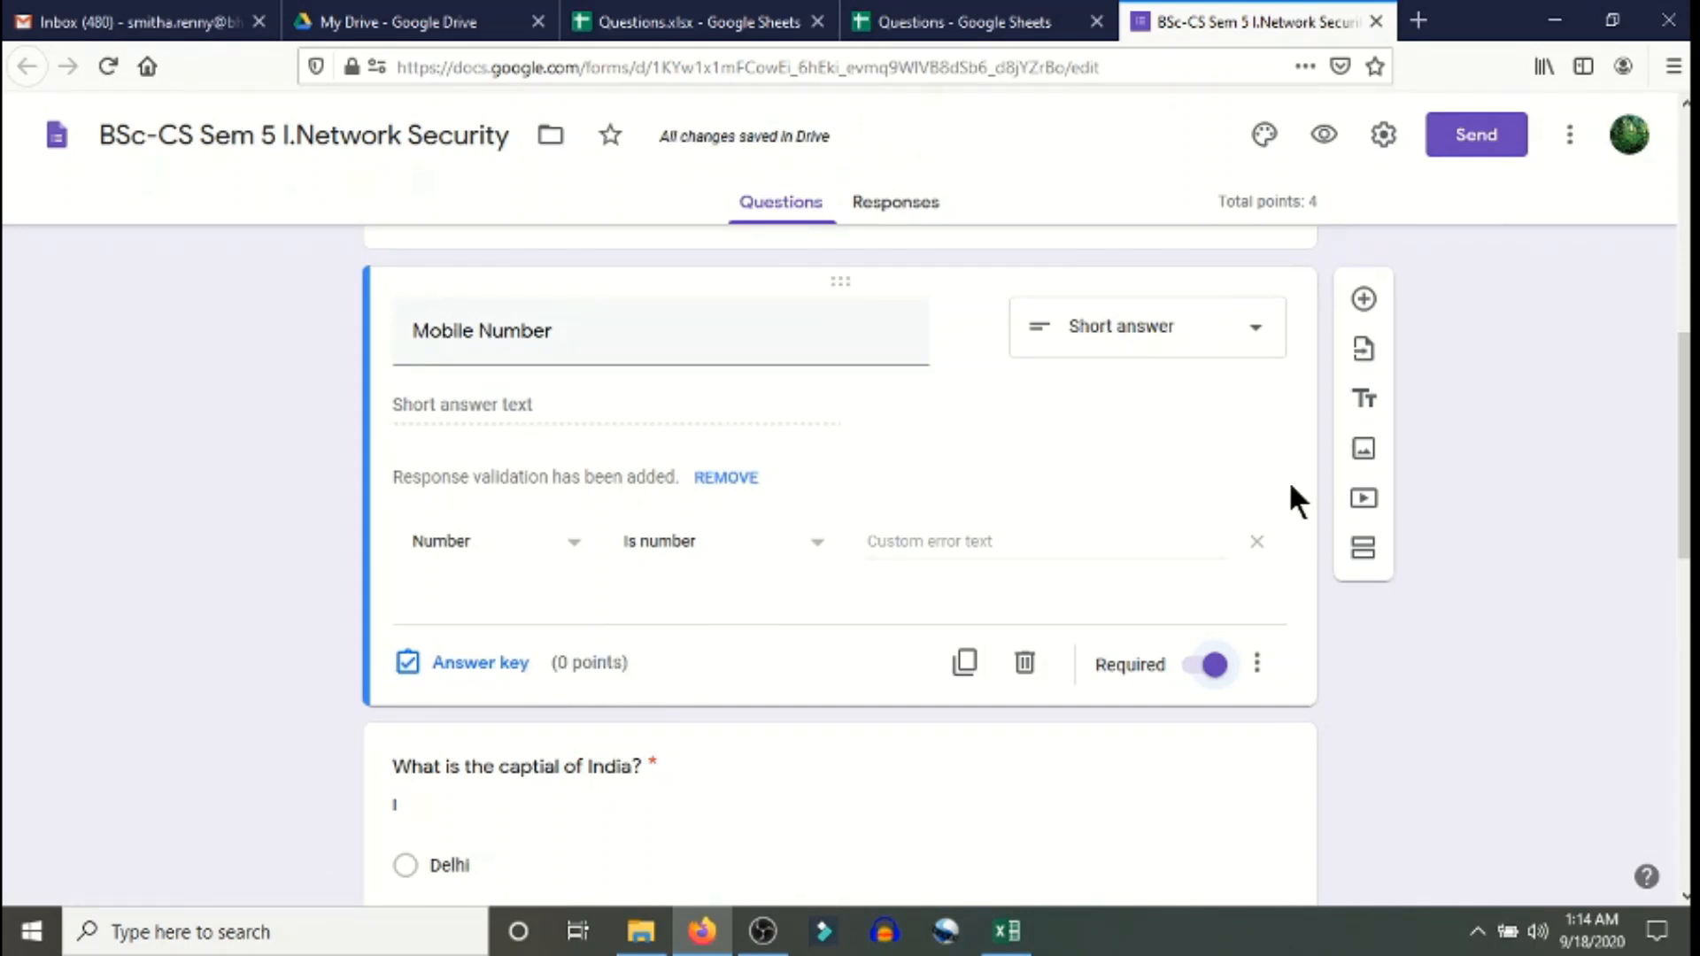
pyautogui.scroll(10, 1637, 429)
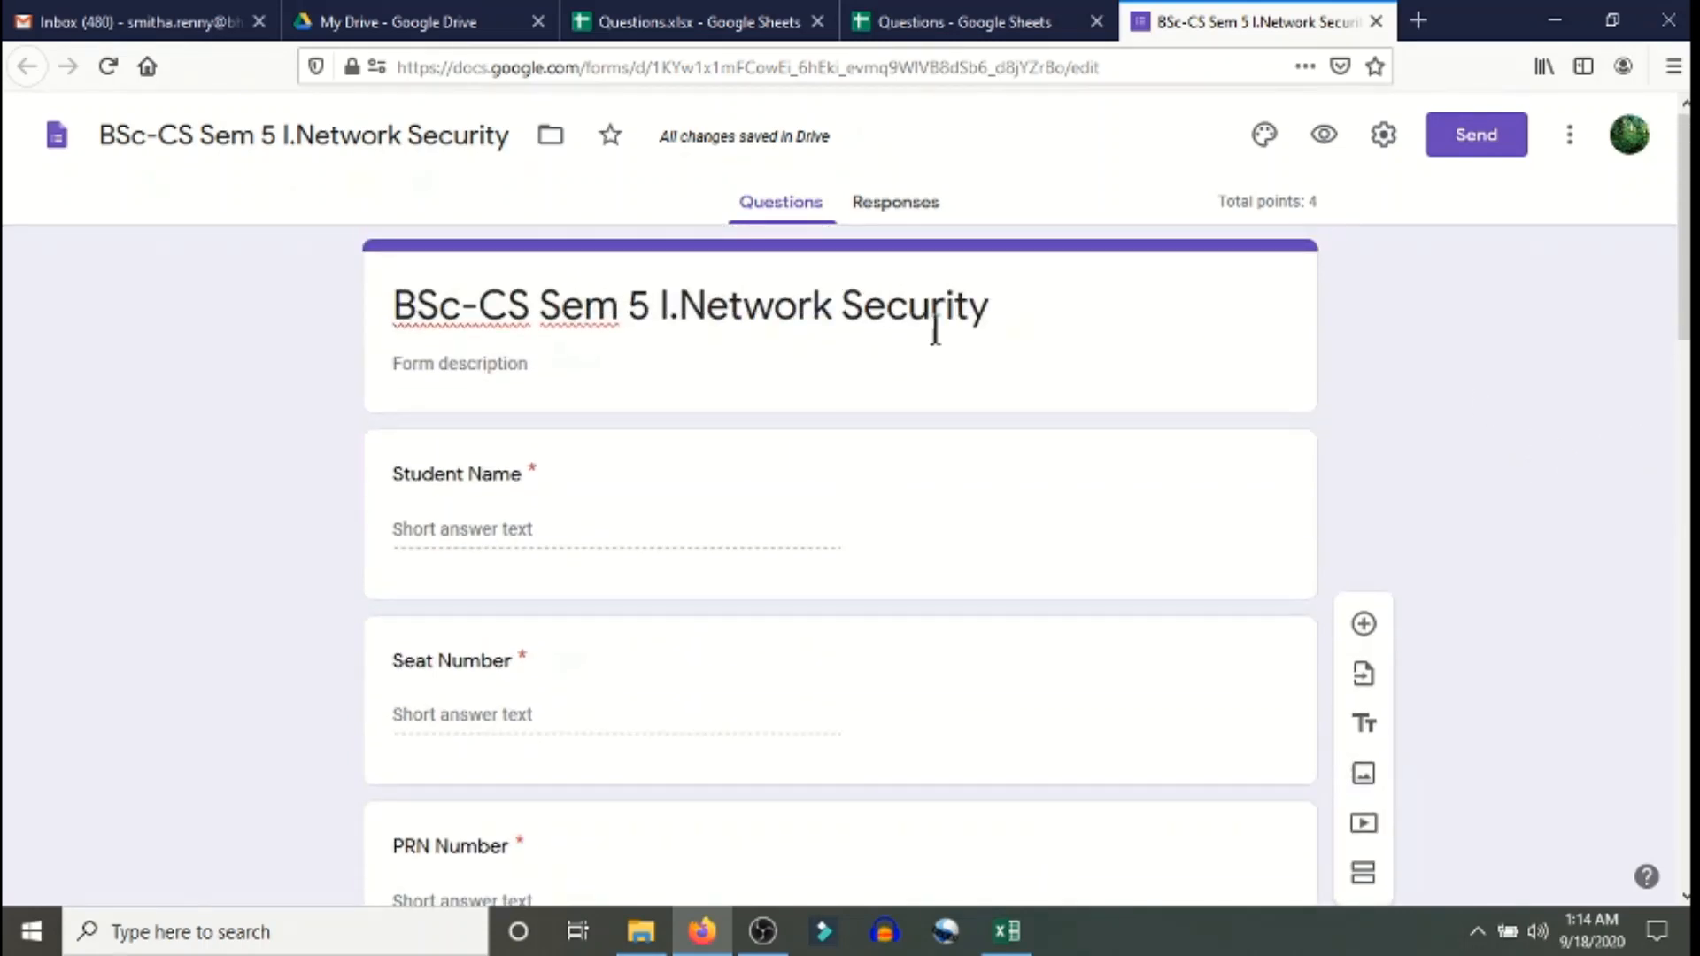
pyautogui.scroll(-10, 600, 486)
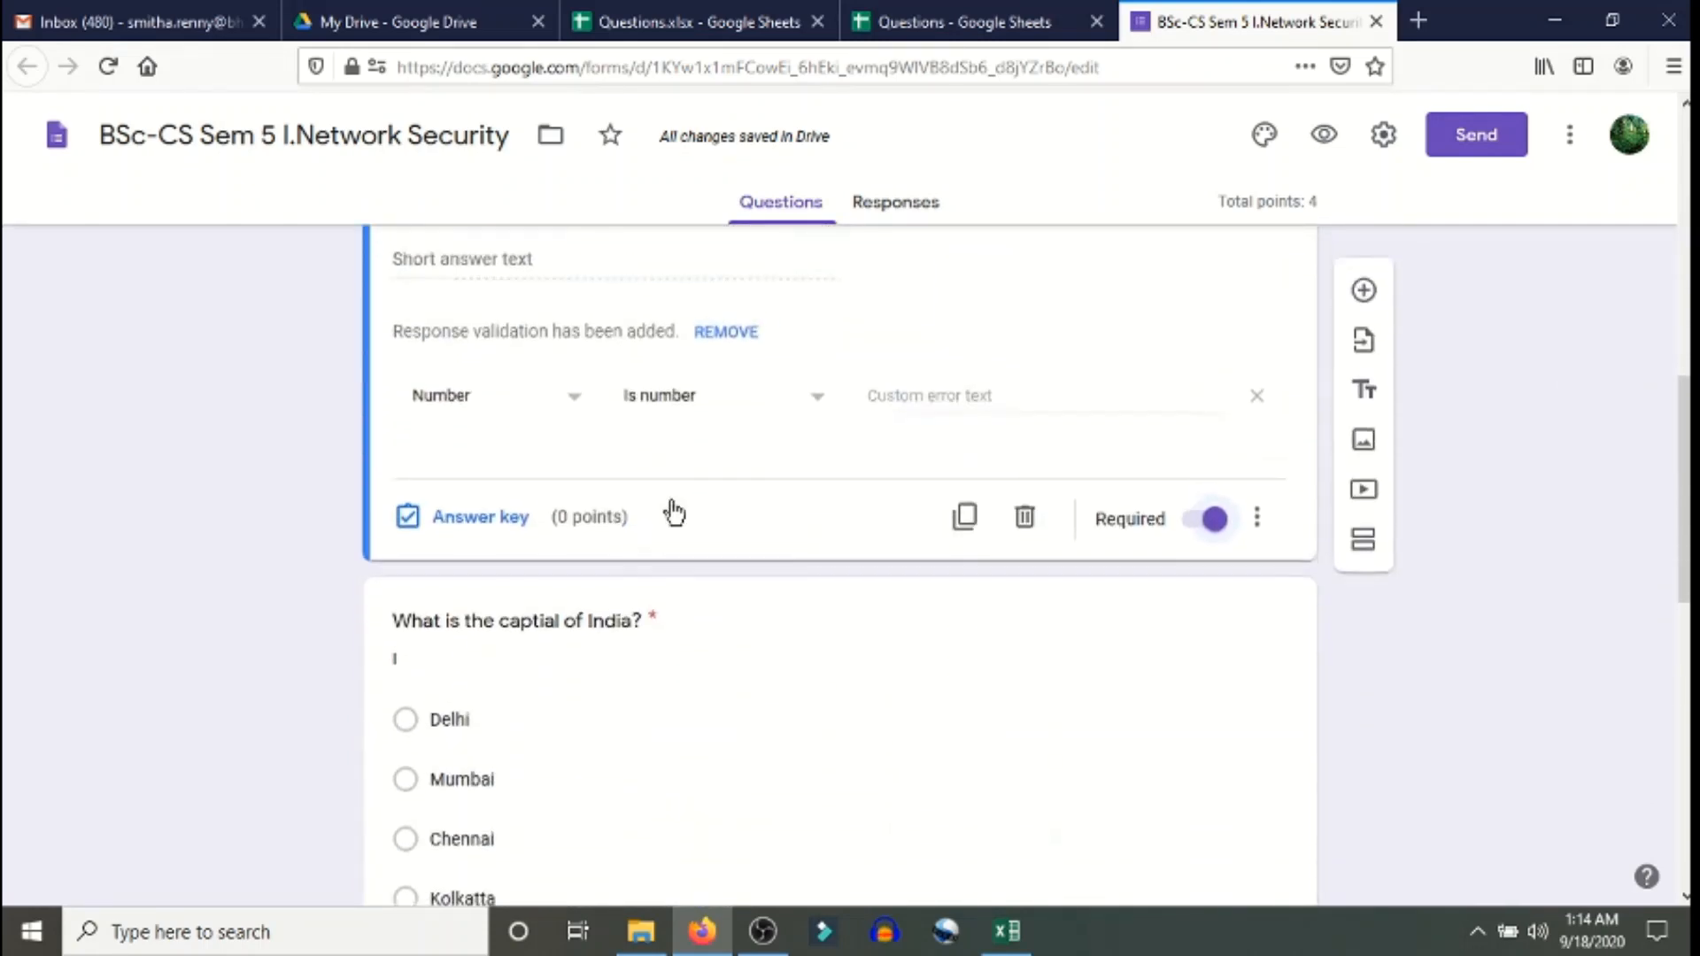
pyautogui.scroll(9, 671, 503)
pyautogui.scroll(1, 671, 503)
pyautogui.scroll(-6, 570, 542)
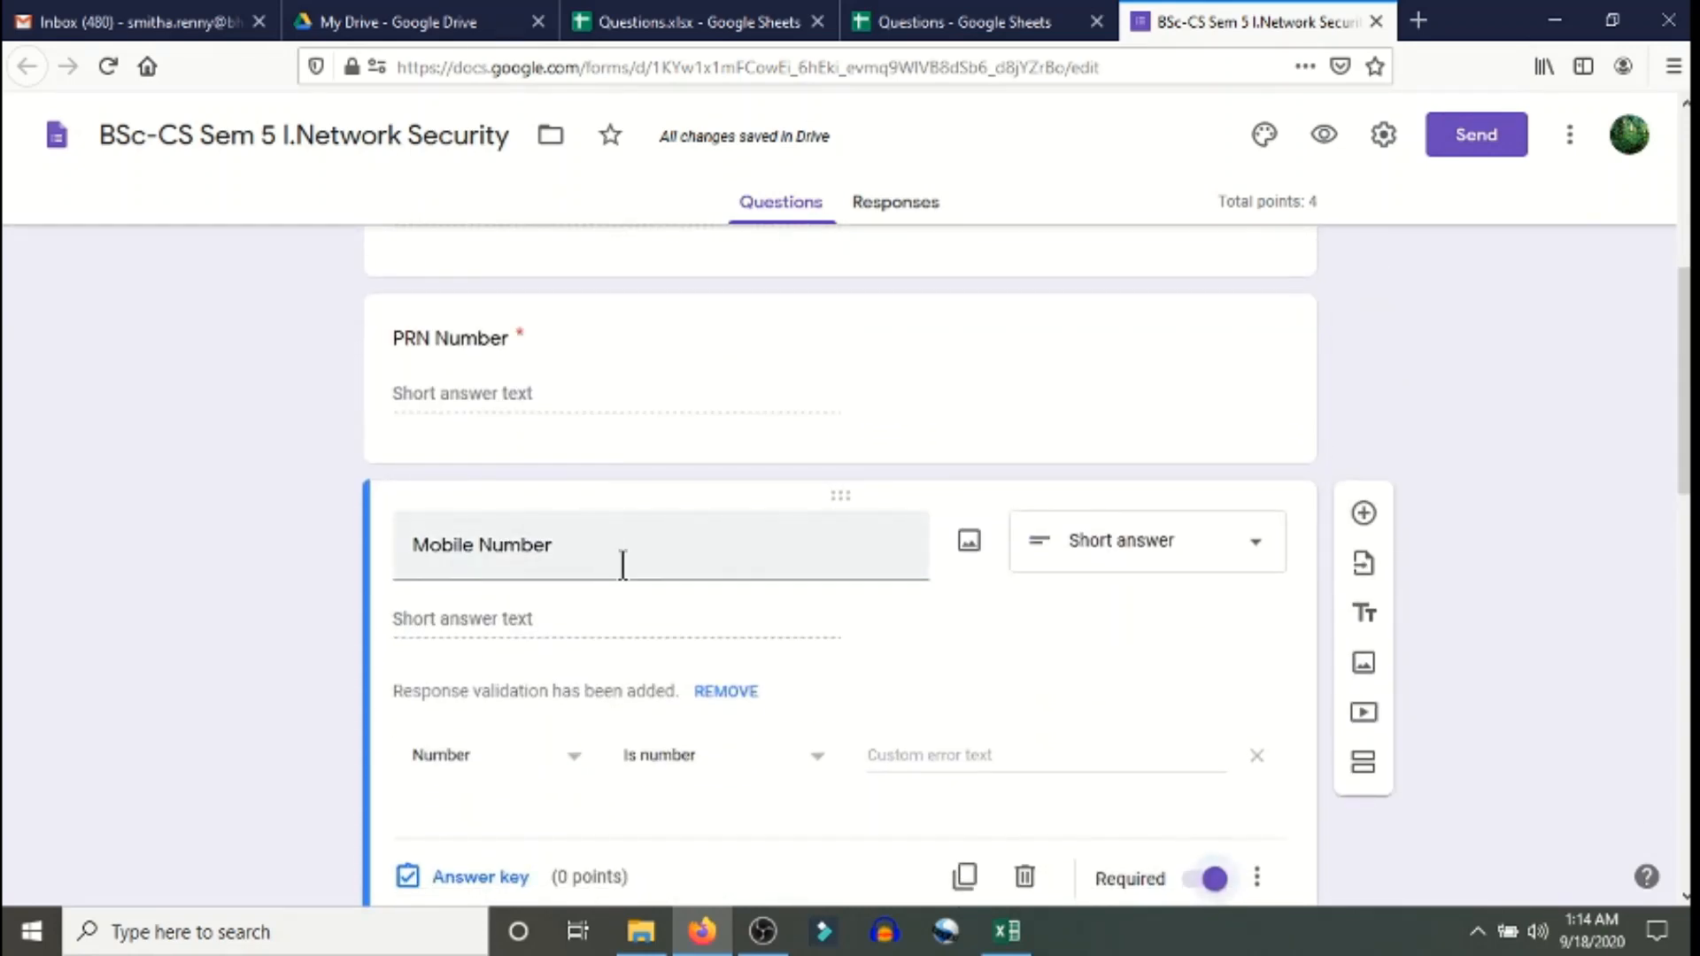
pyautogui.scroll(-2, 656, 592)
pyautogui.scroll(5, 1099, 505)
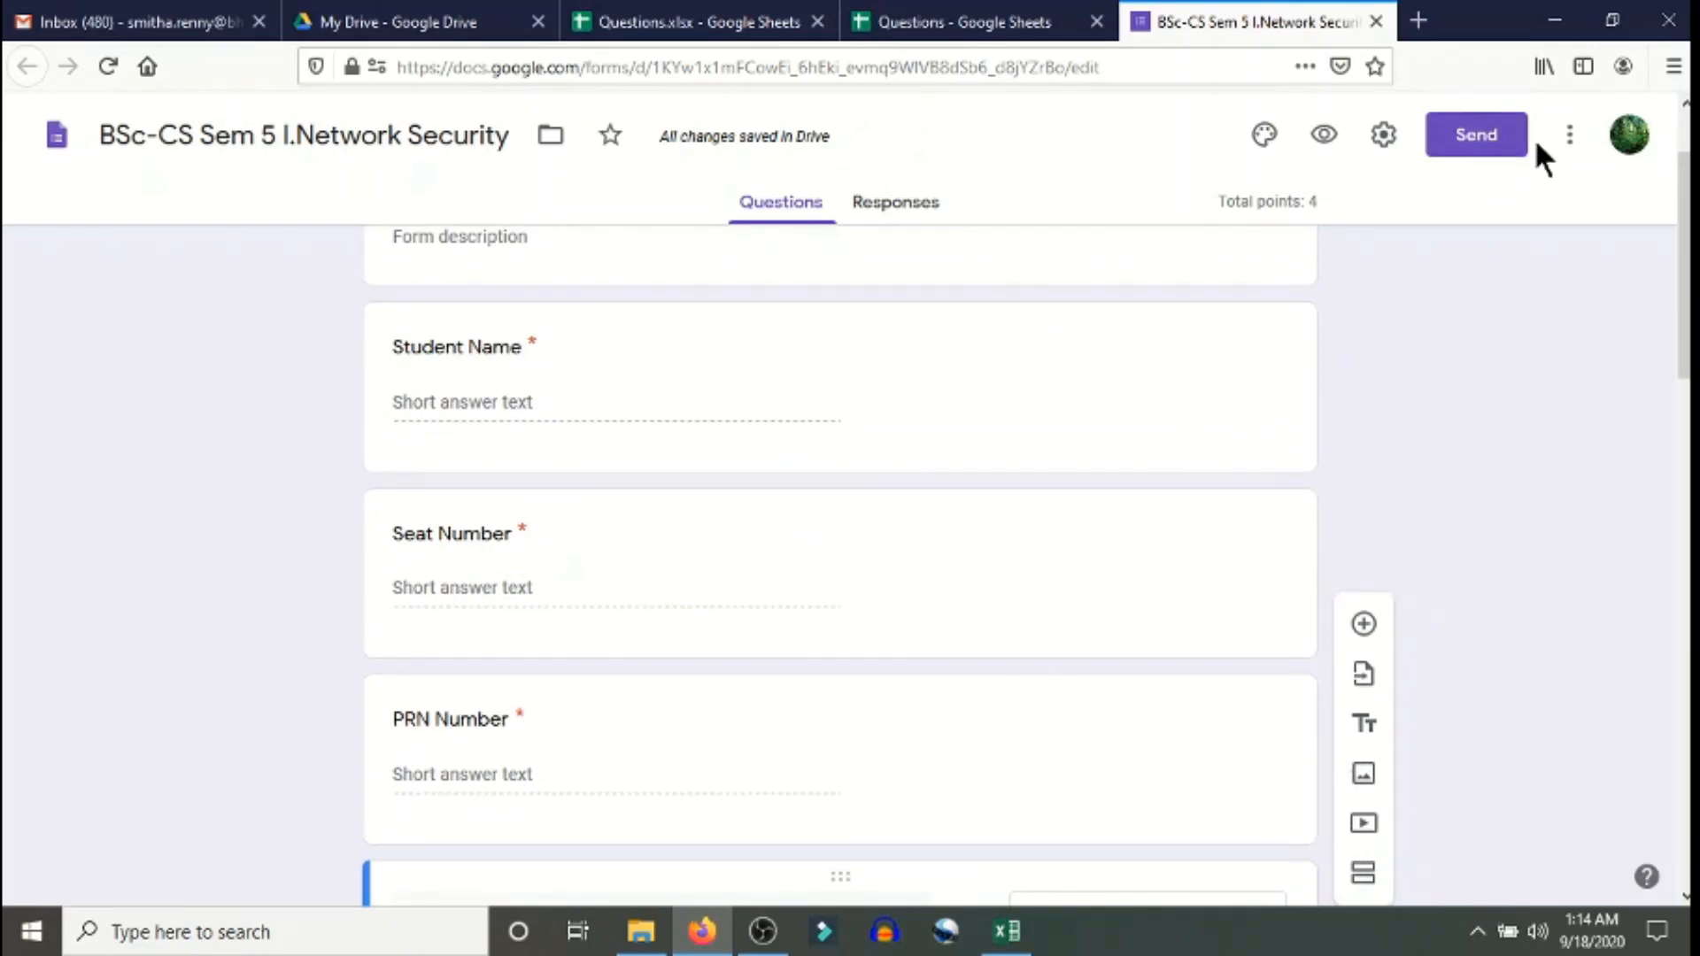
# - In Settings, collect email addresses, uncheck the college-only restriction, limit to 1 response, and save
pyautogui.click(1385, 135)
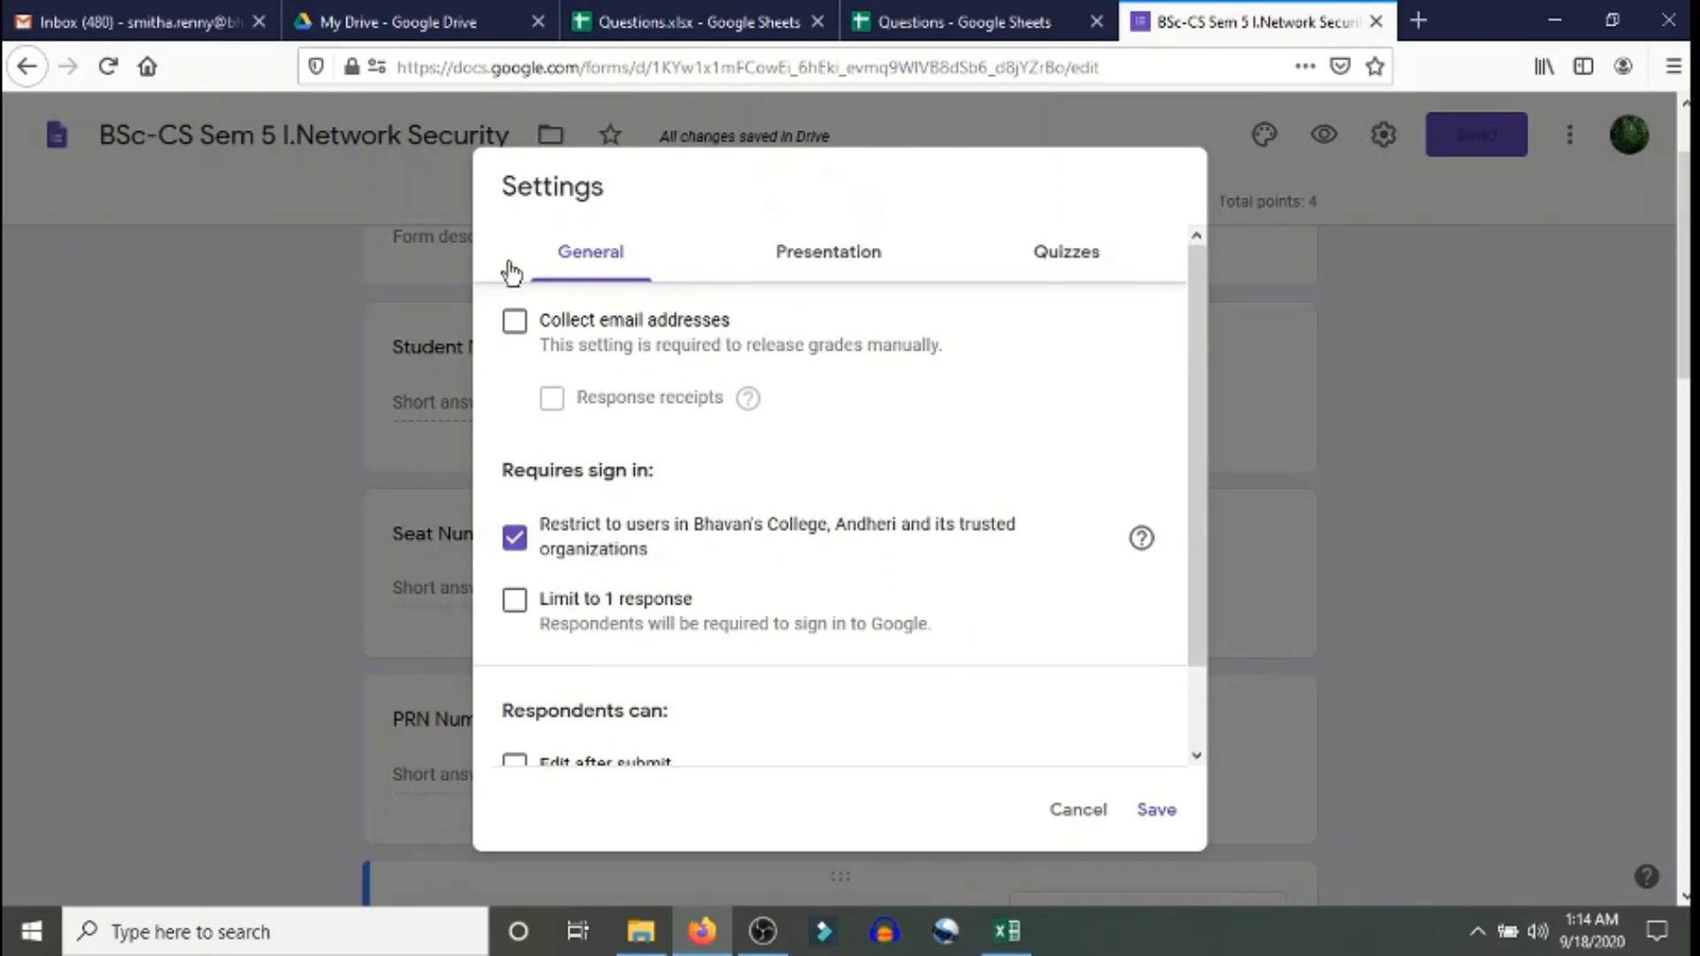
pyautogui.click(515, 327)
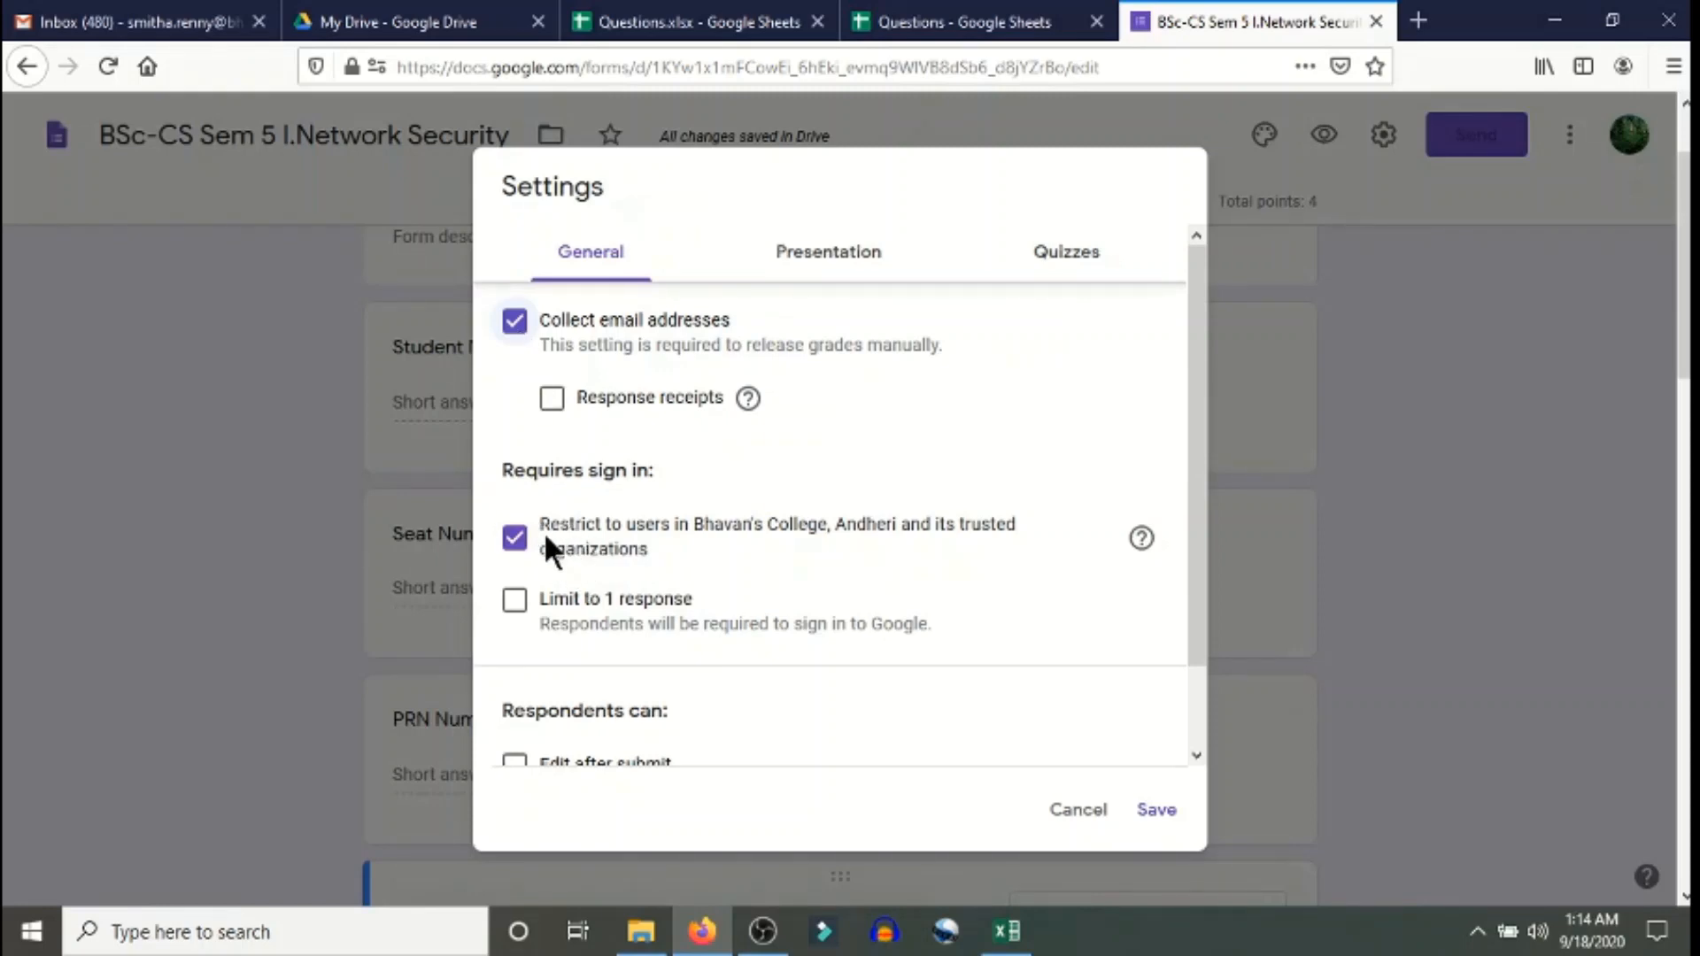
pyautogui.click(515, 537)
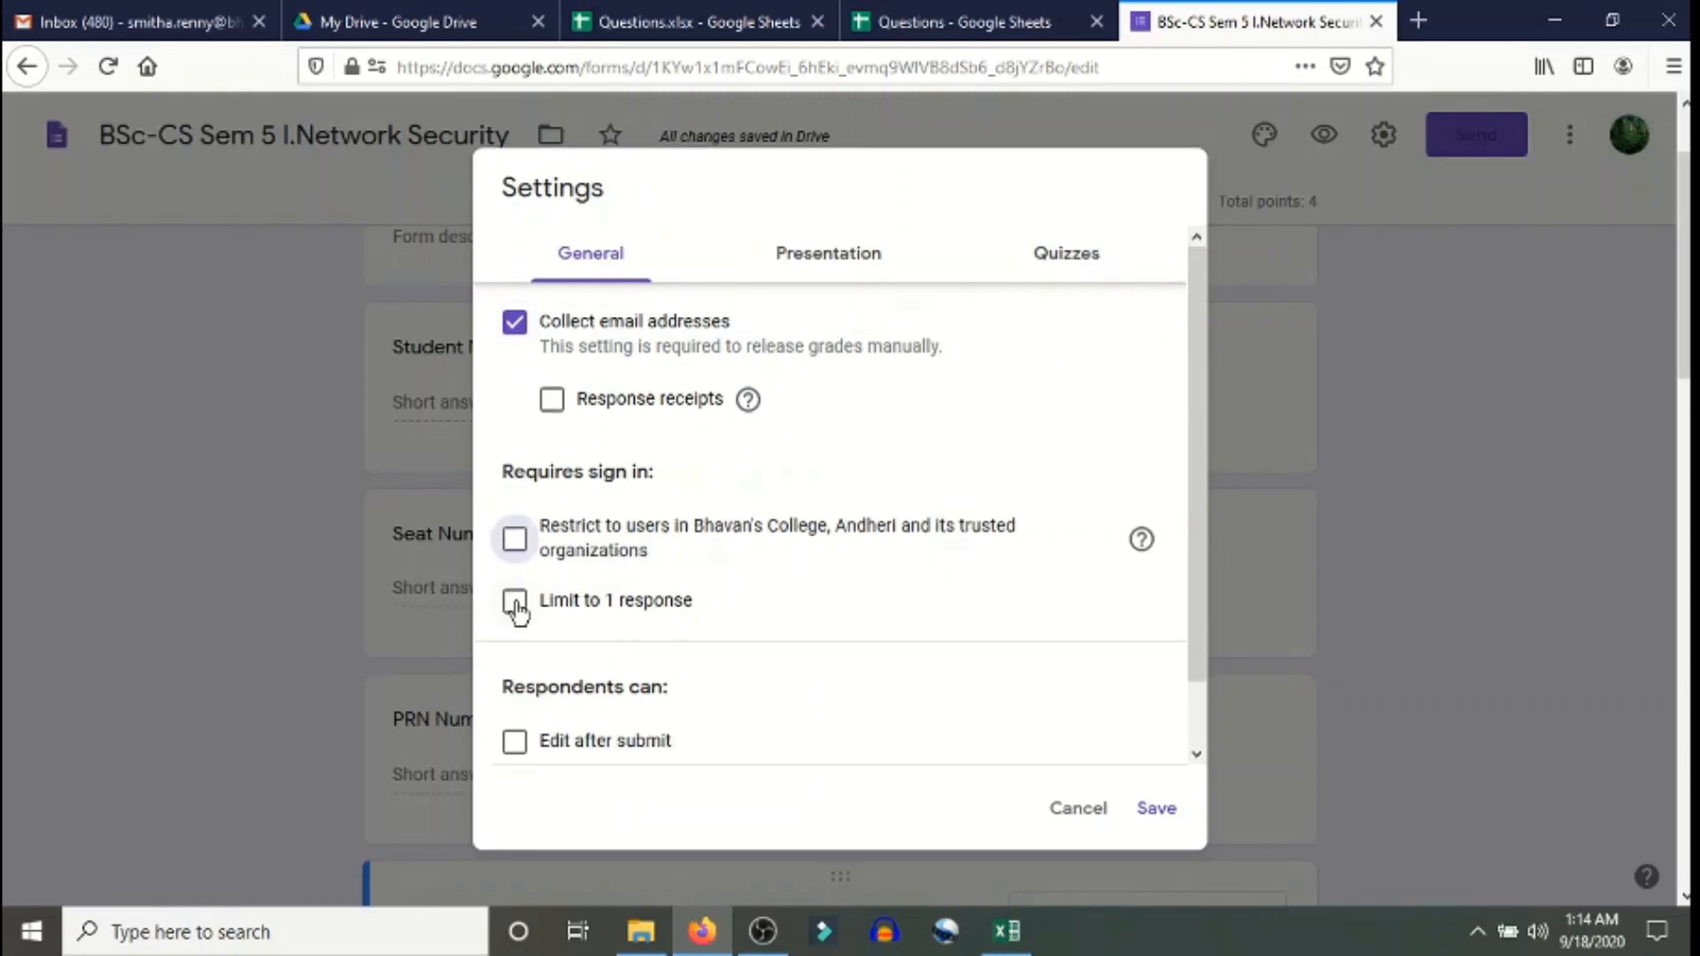
pyautogui.click(515, 603)
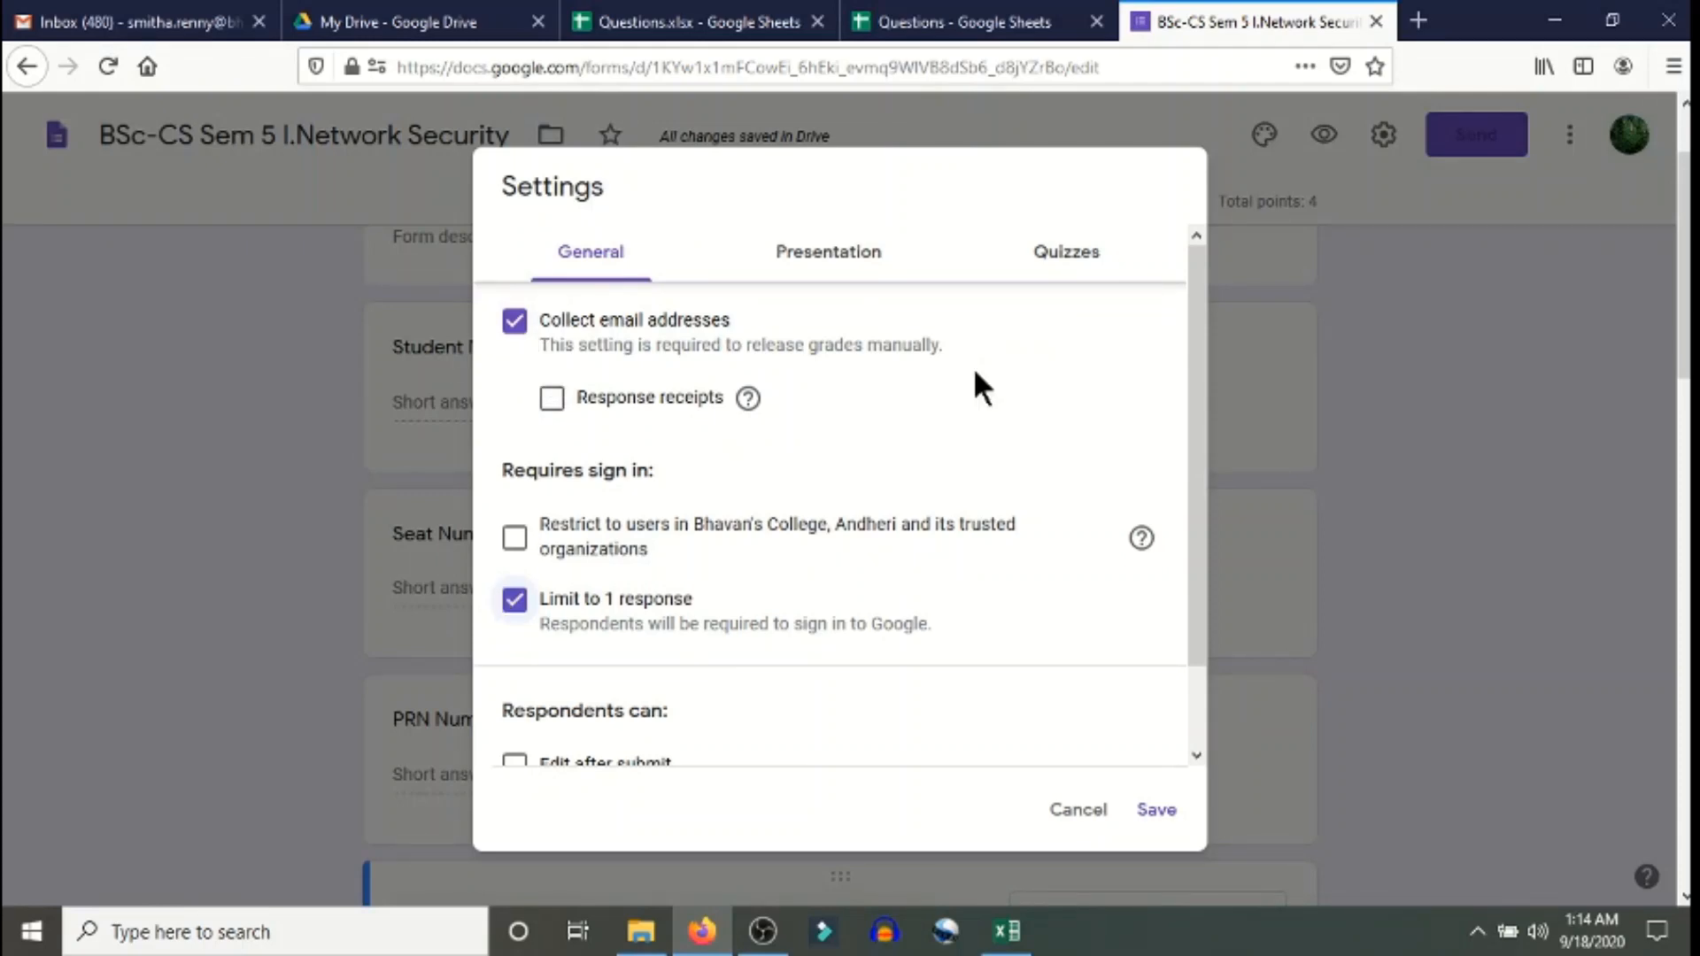
pyautogui.click(1086, 255)
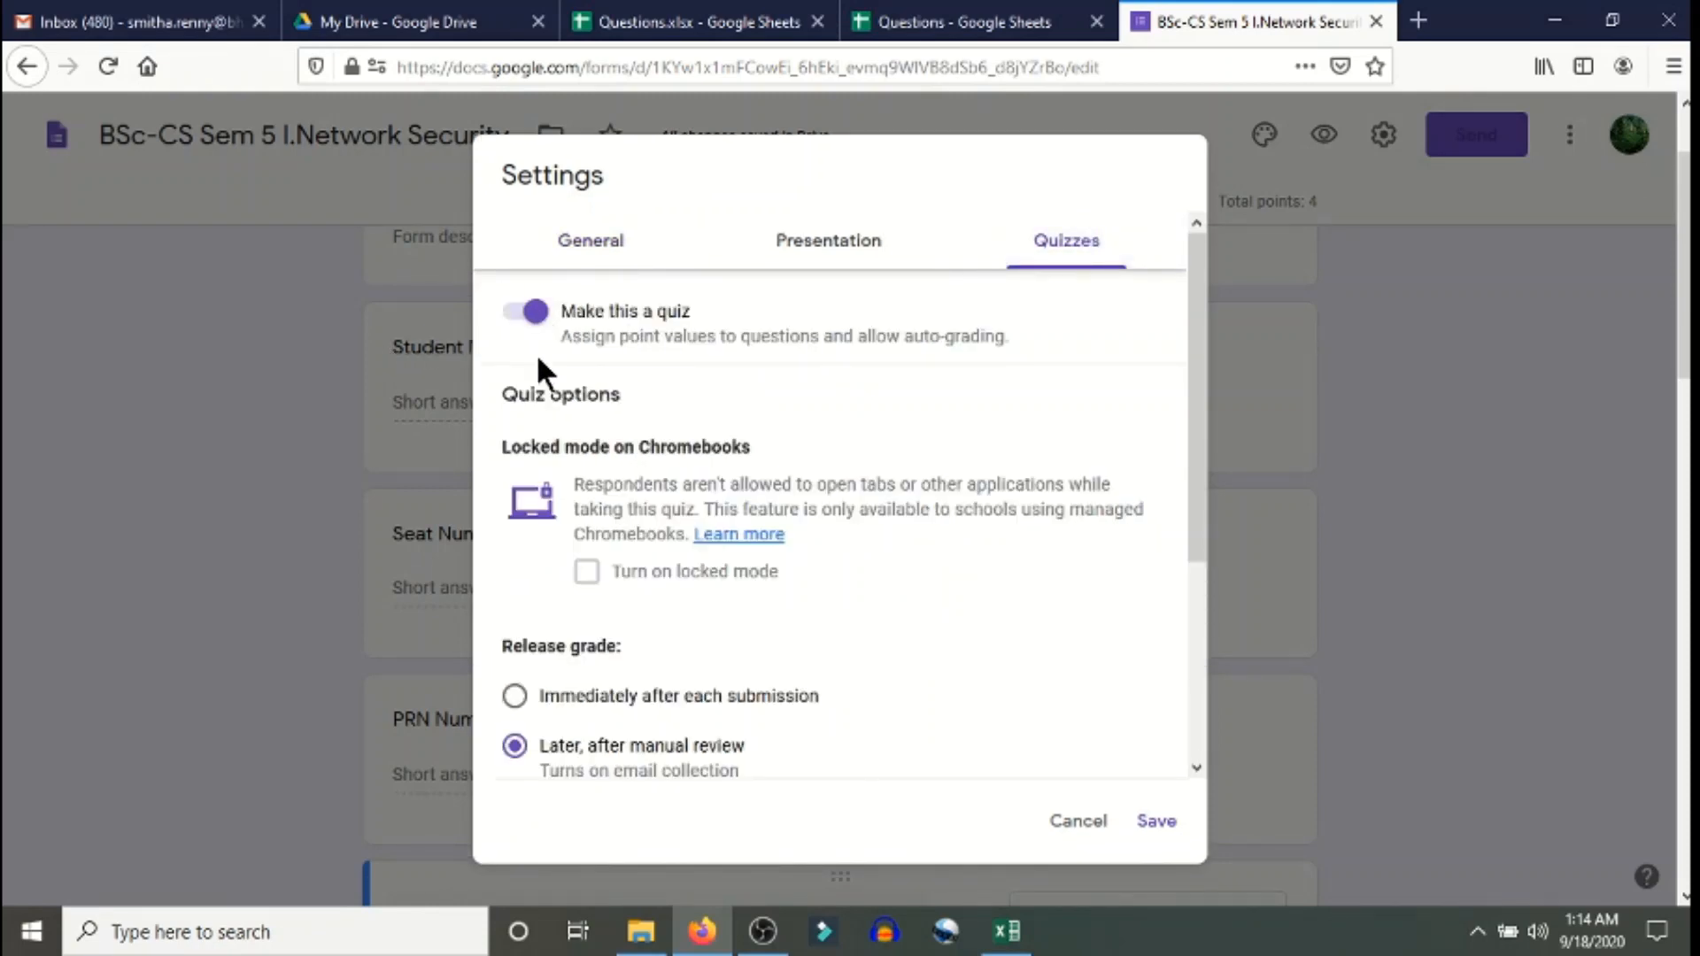
pyautogui.scroll(-2, 643, 655)
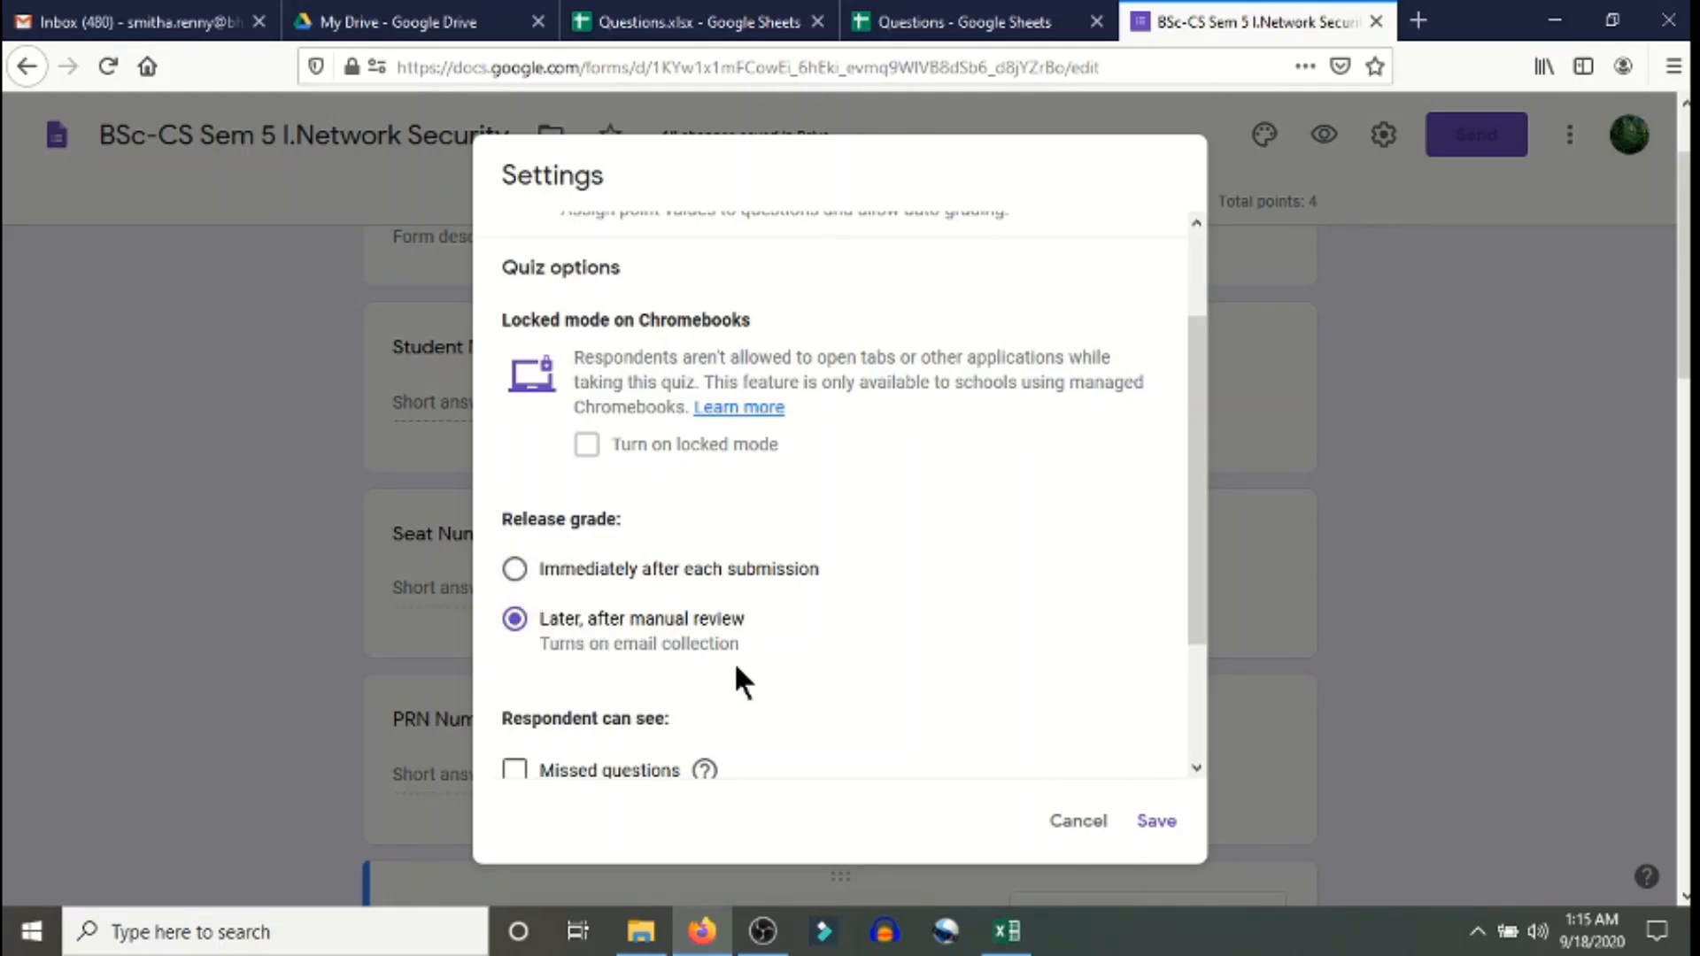
pyautogui.scroll(-1, 783, 662)
pyautogui.scroll(-3, 791, 677)
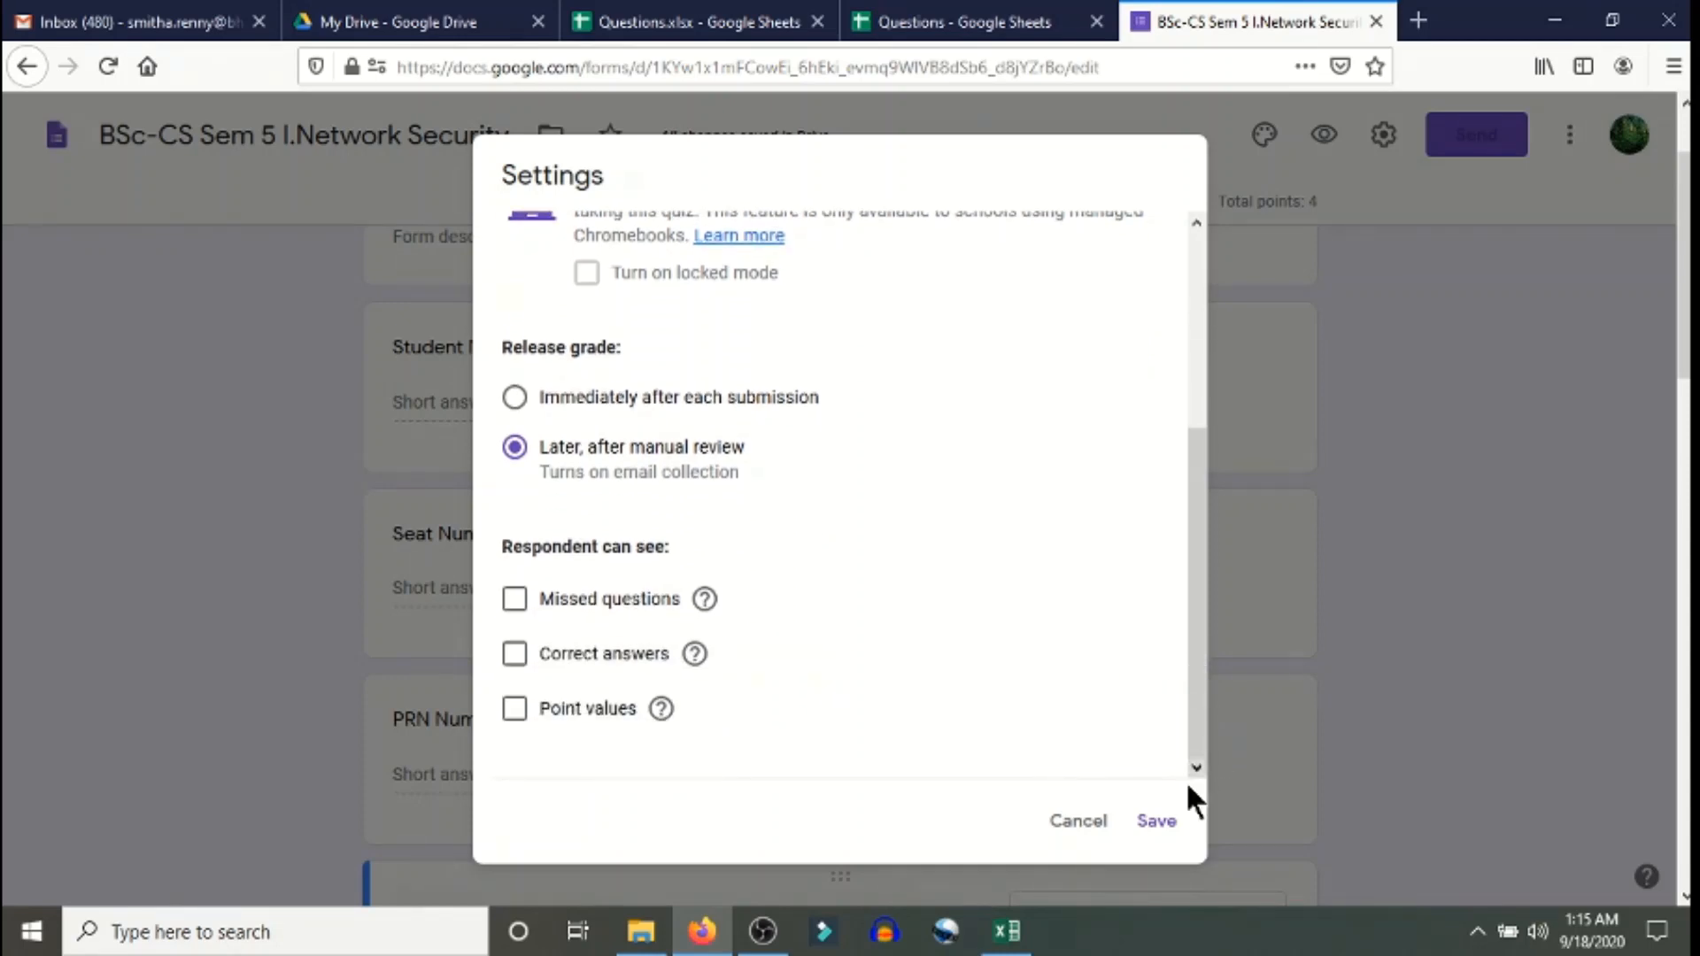
pyautogui.click(1161, 822)
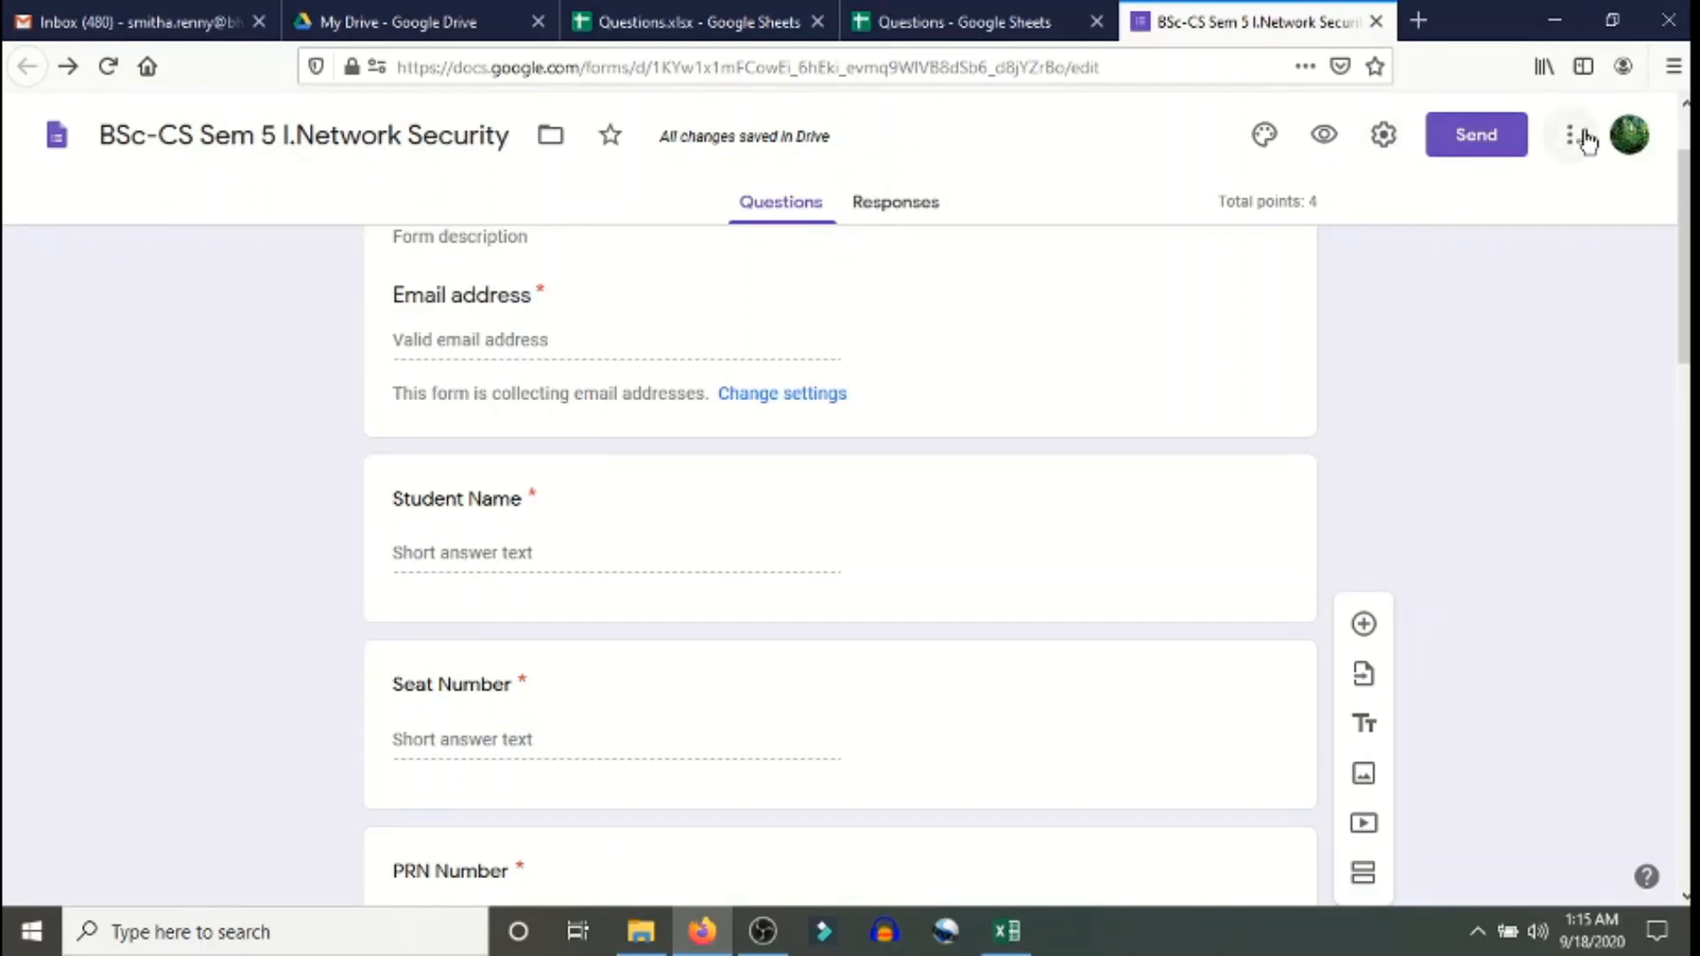
# - Copy the quiz's shortened forms.gle share link from the Send dialog
pyautogui.click(1469, 138)
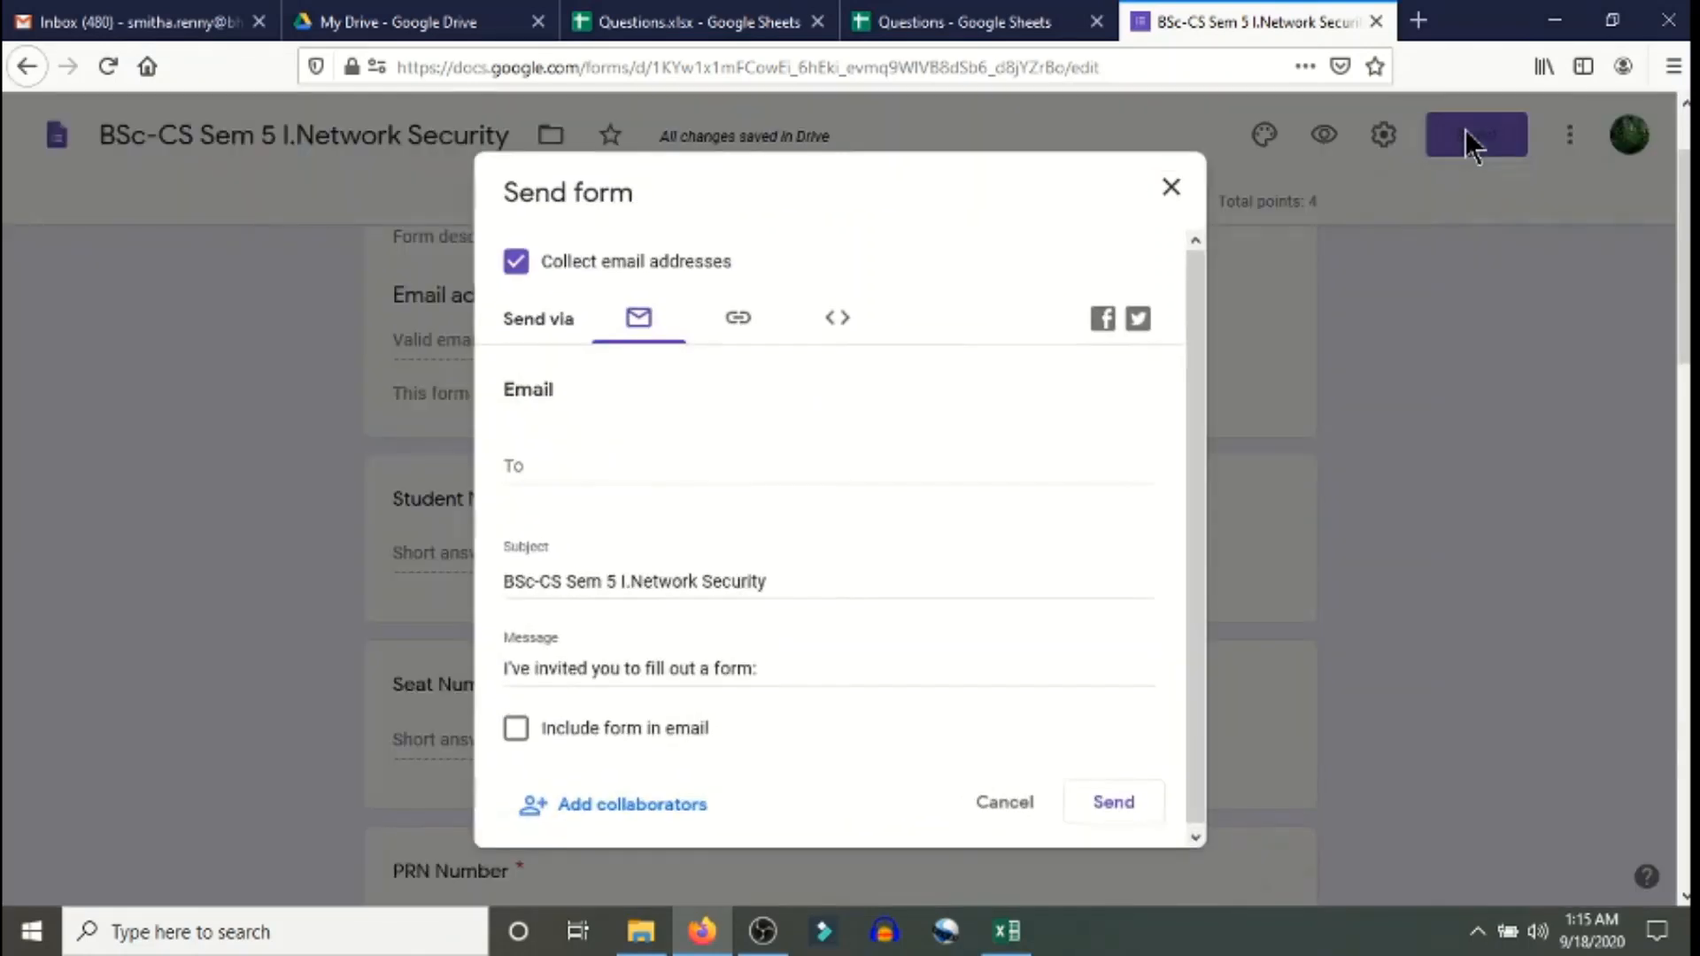
pyautogui.click(739, 320)
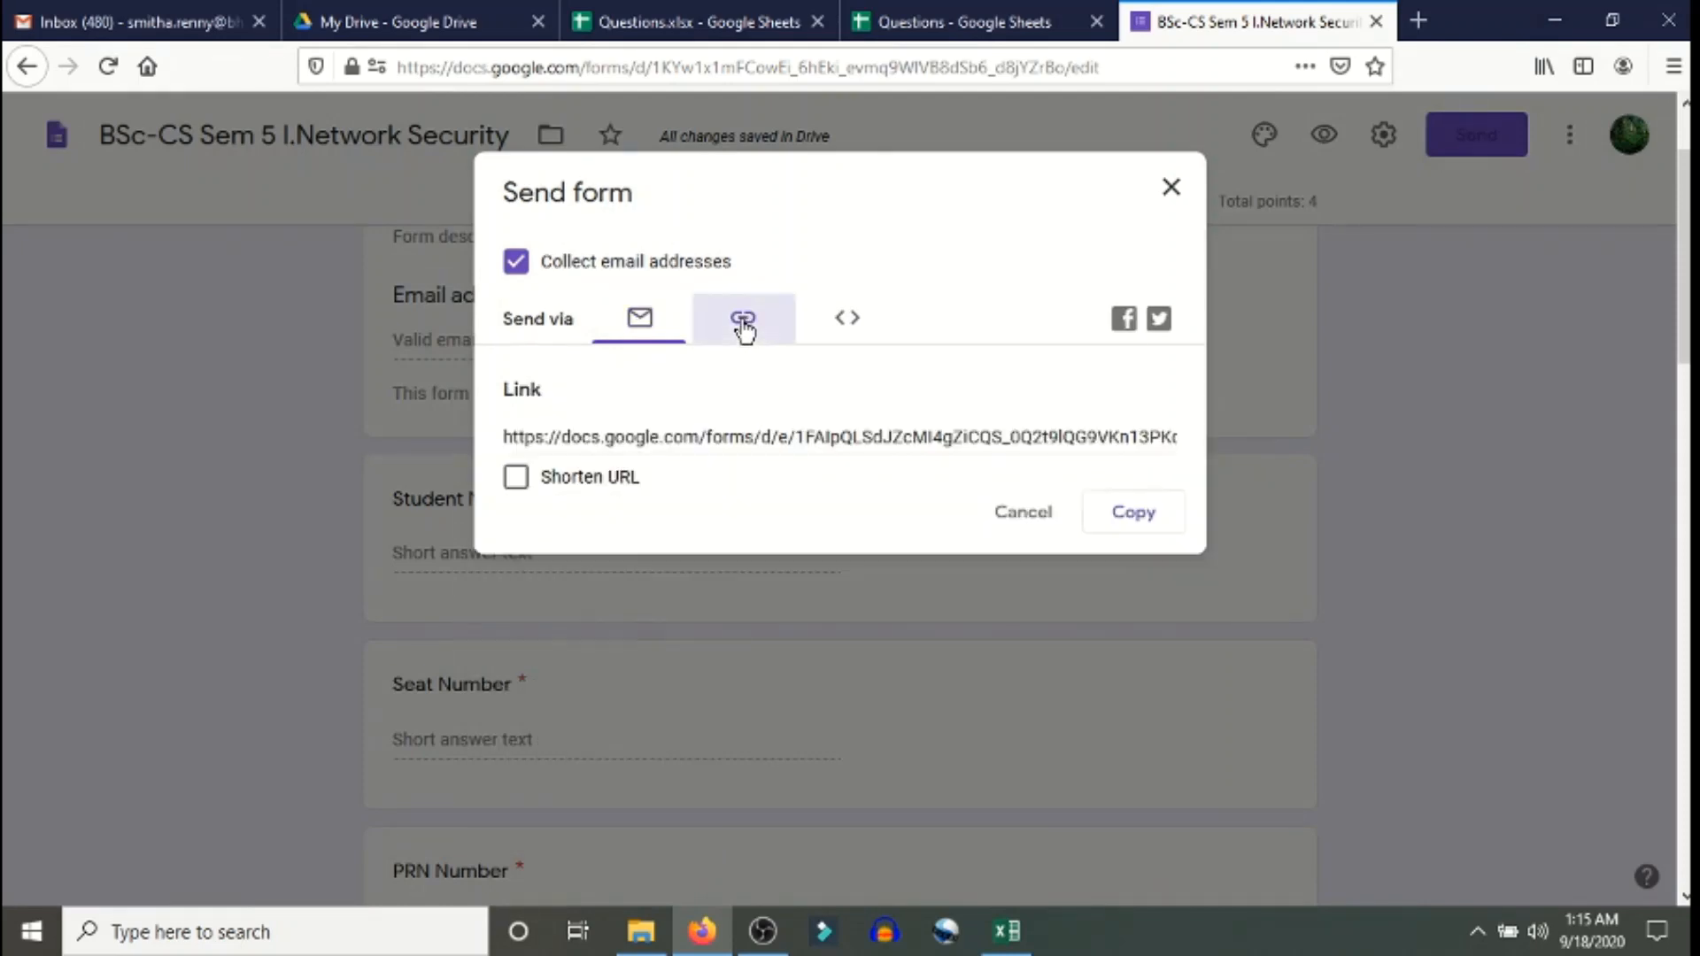
pyautogui.click(601, 479)
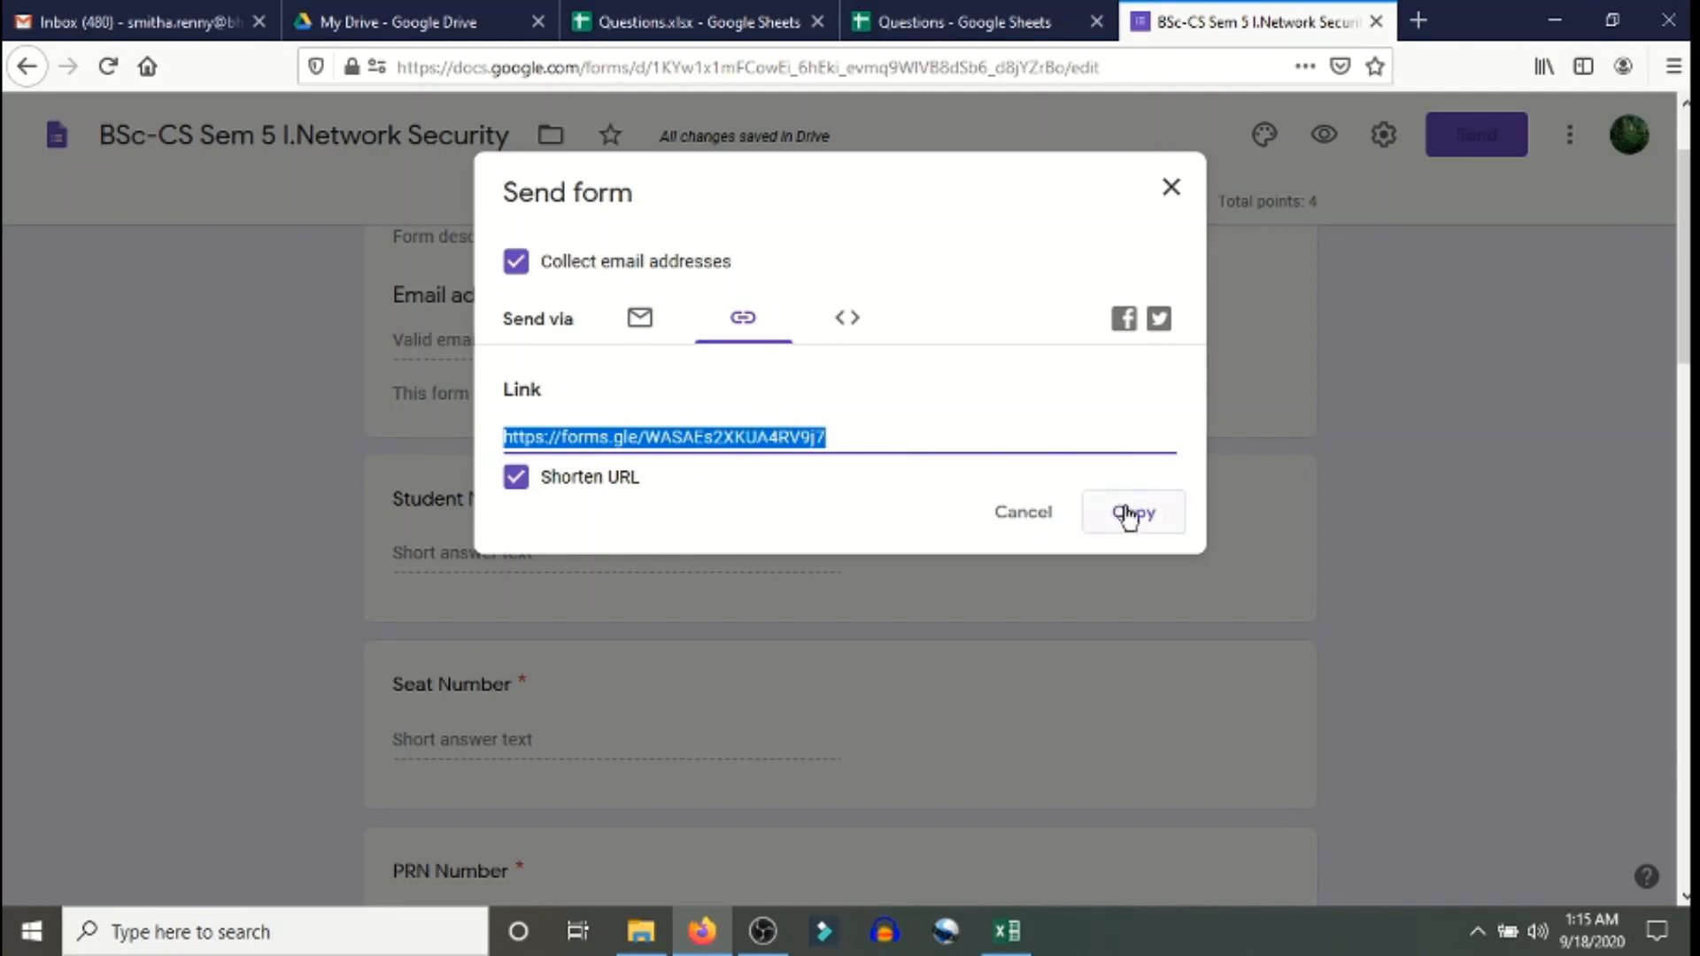
pyautogui.click(1164, 523)
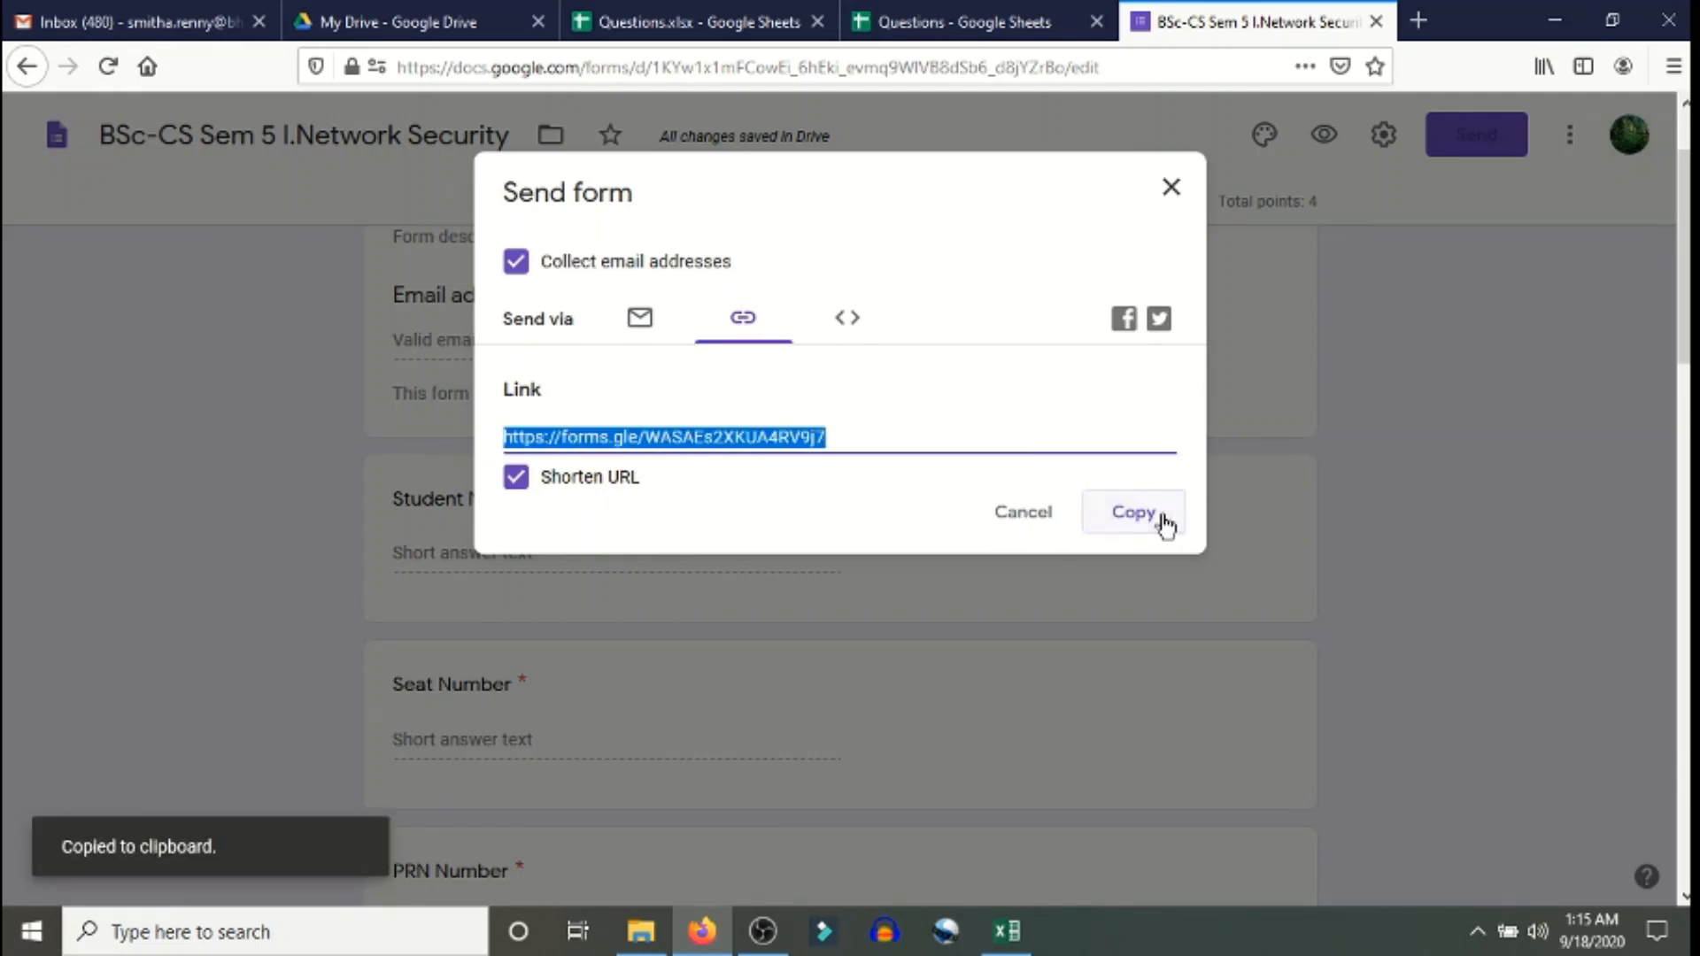
# - Paste the short link into a new Notepad note, minimize it, and cancel the Send dialog
pyautogui.click(319, 931)
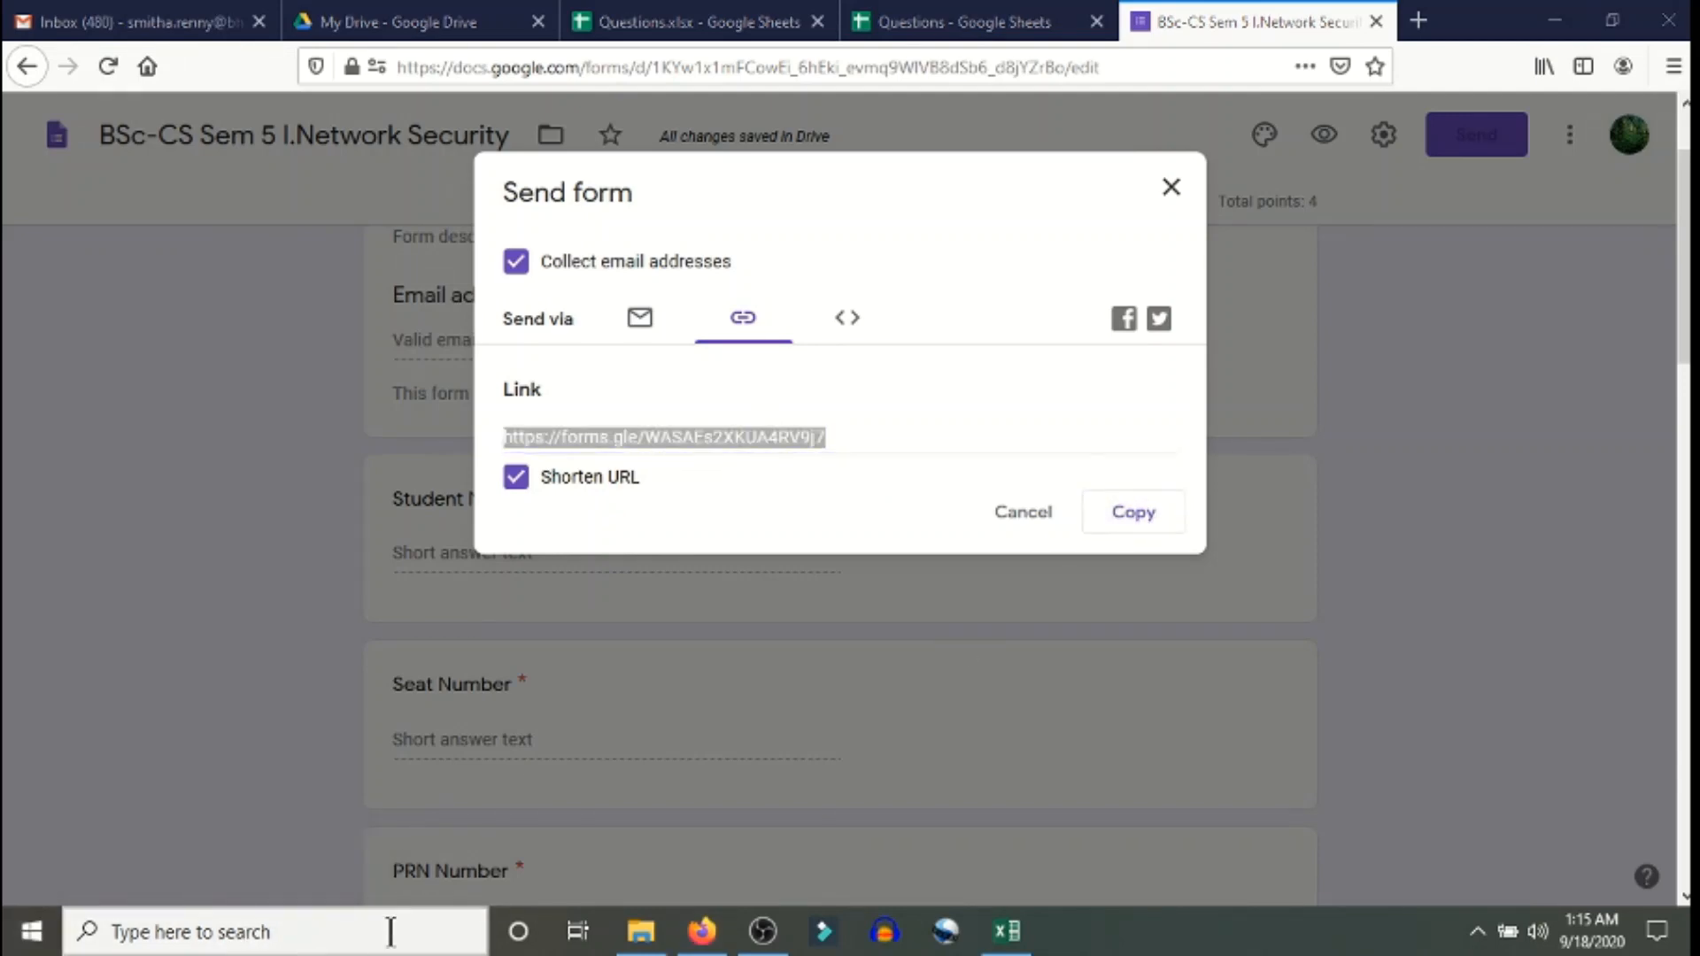
pyautogui.write('notepad')
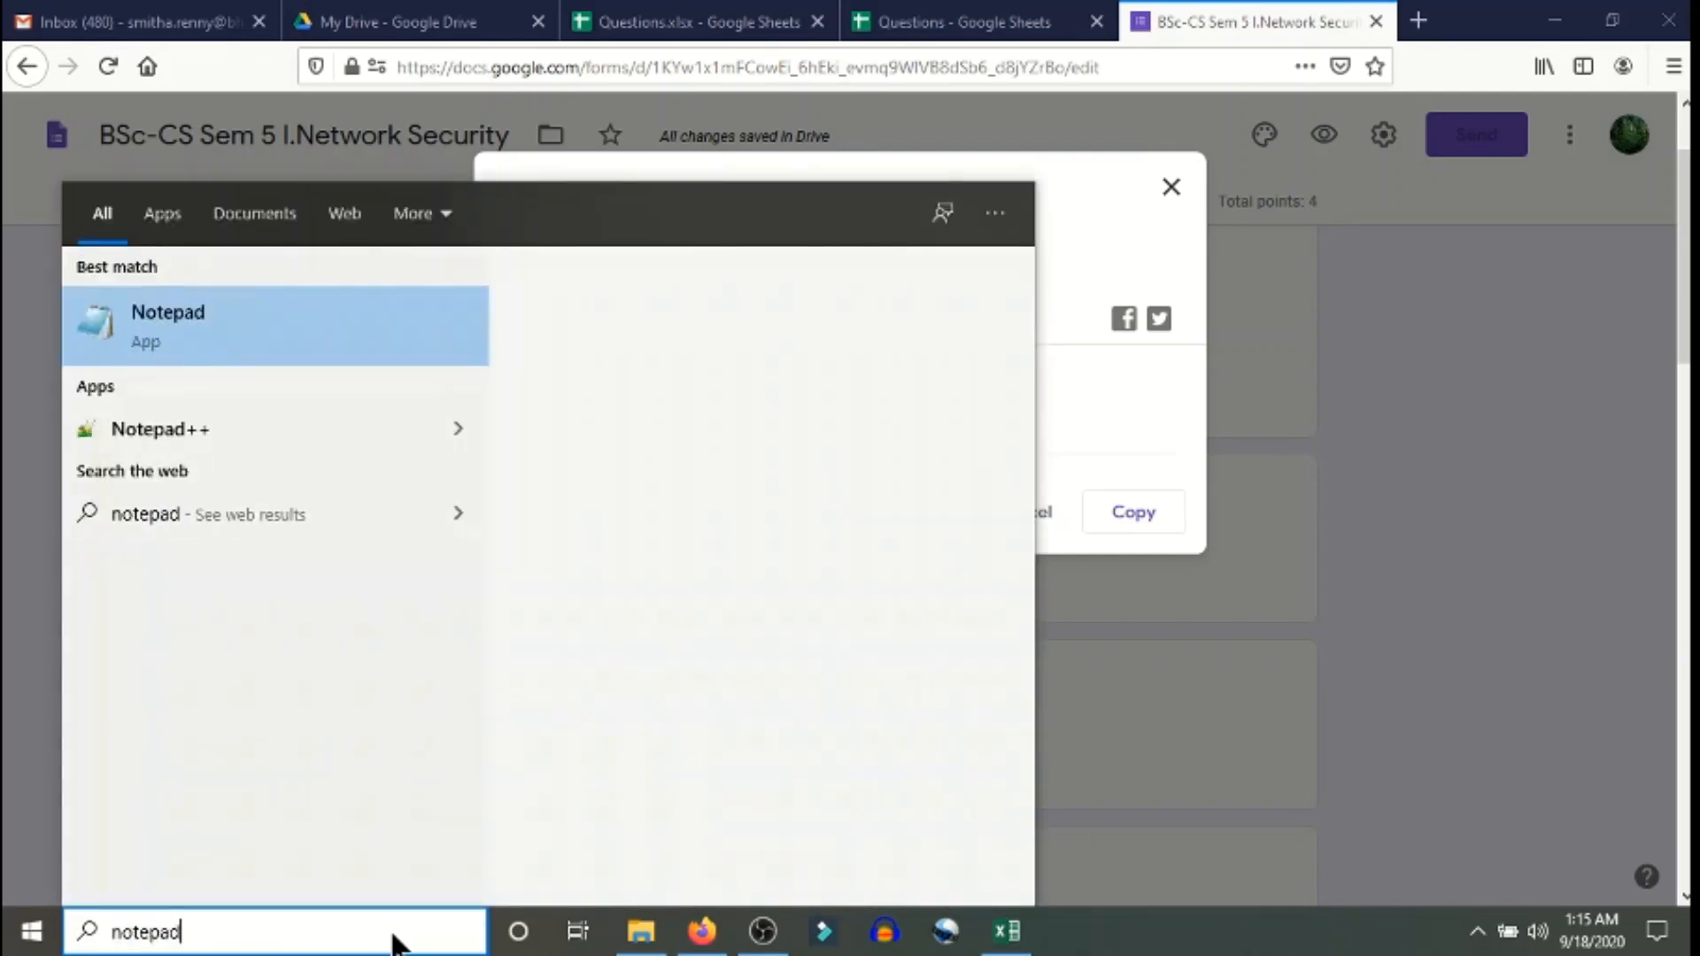
pyautogui.press('Return')
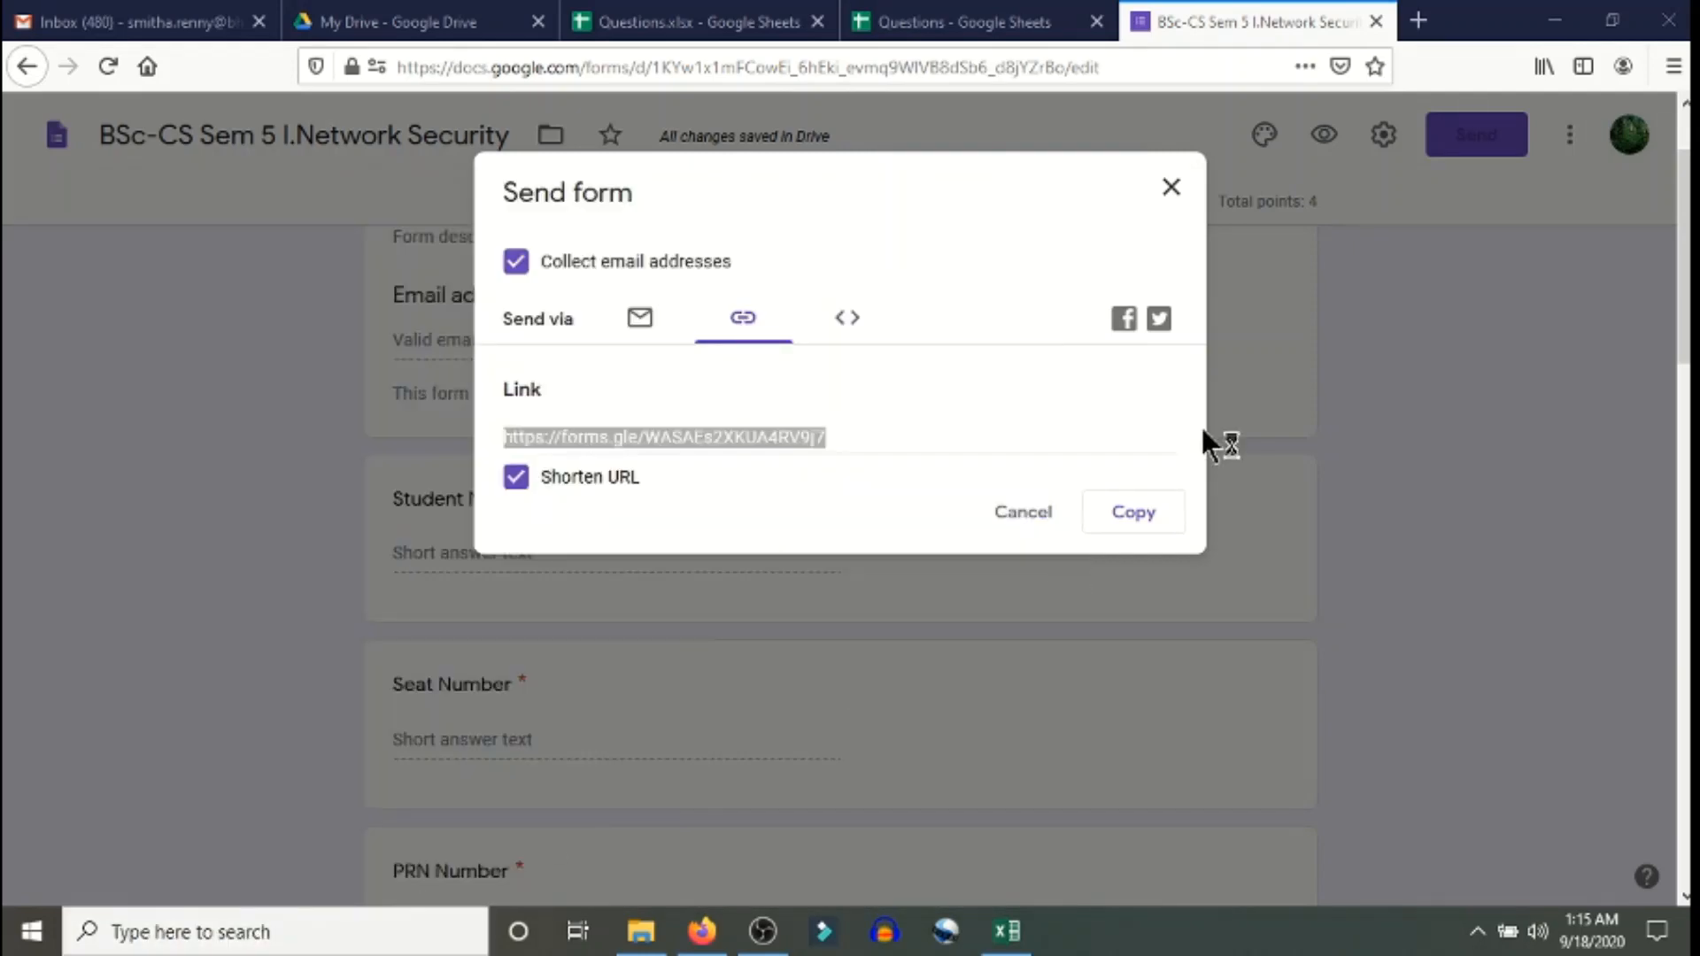
pyautogui.hotkey('ctrl', 'v')
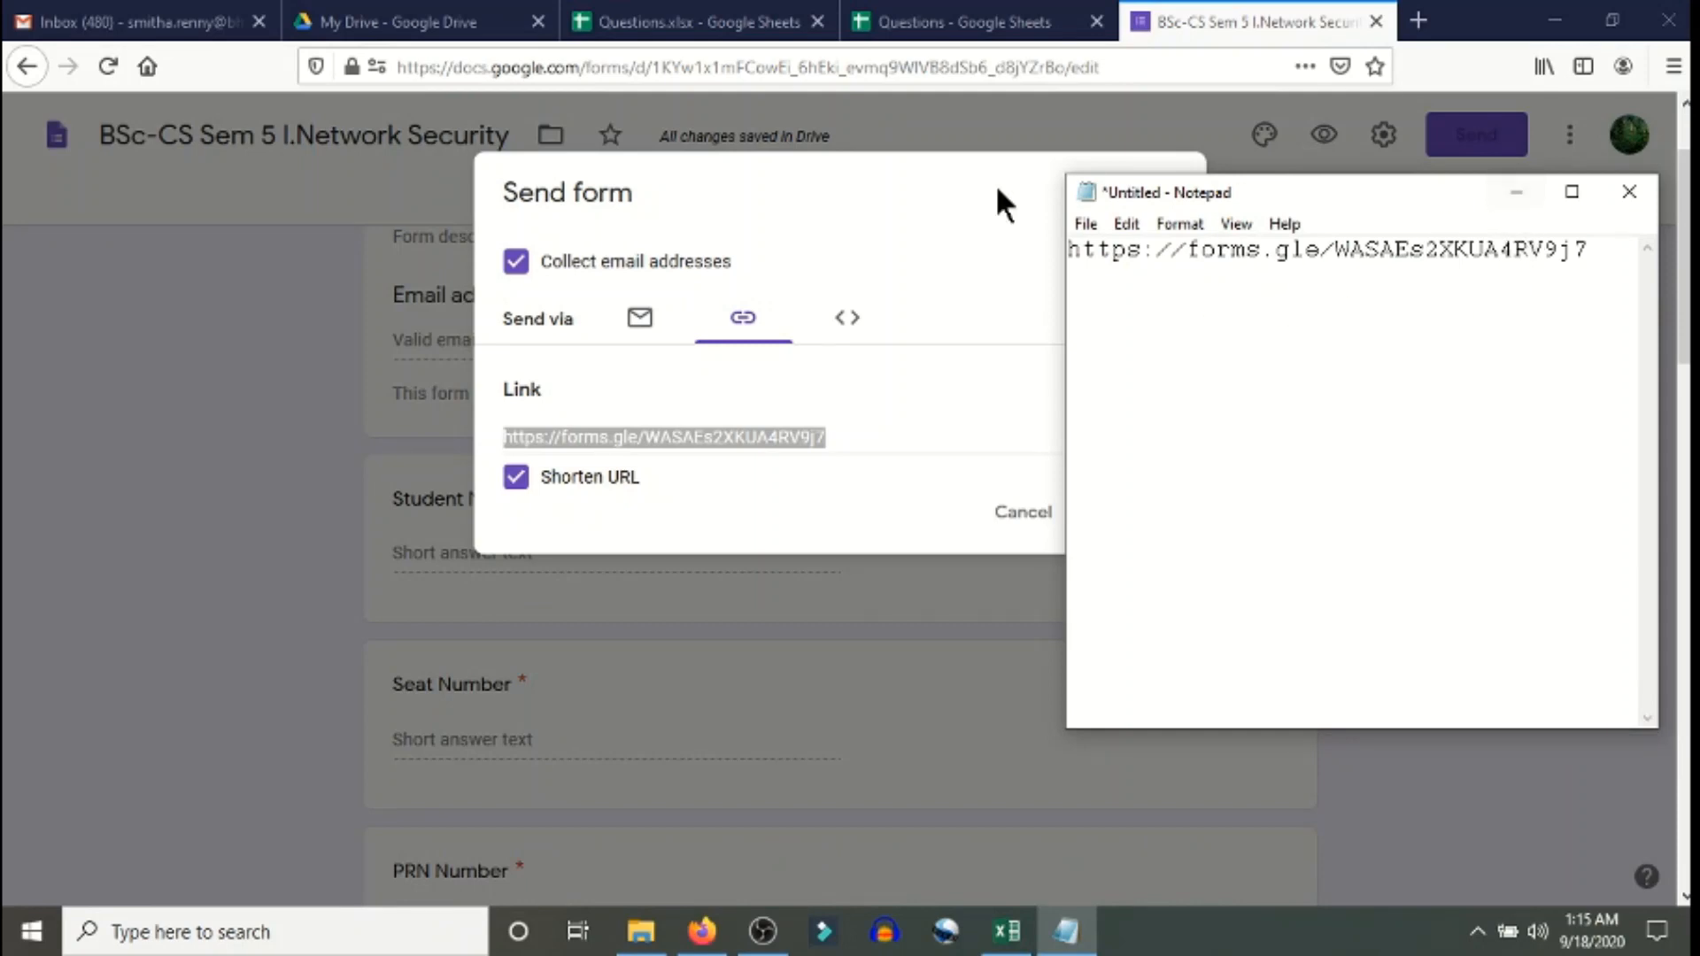
pyautogui.click(1528, 193)
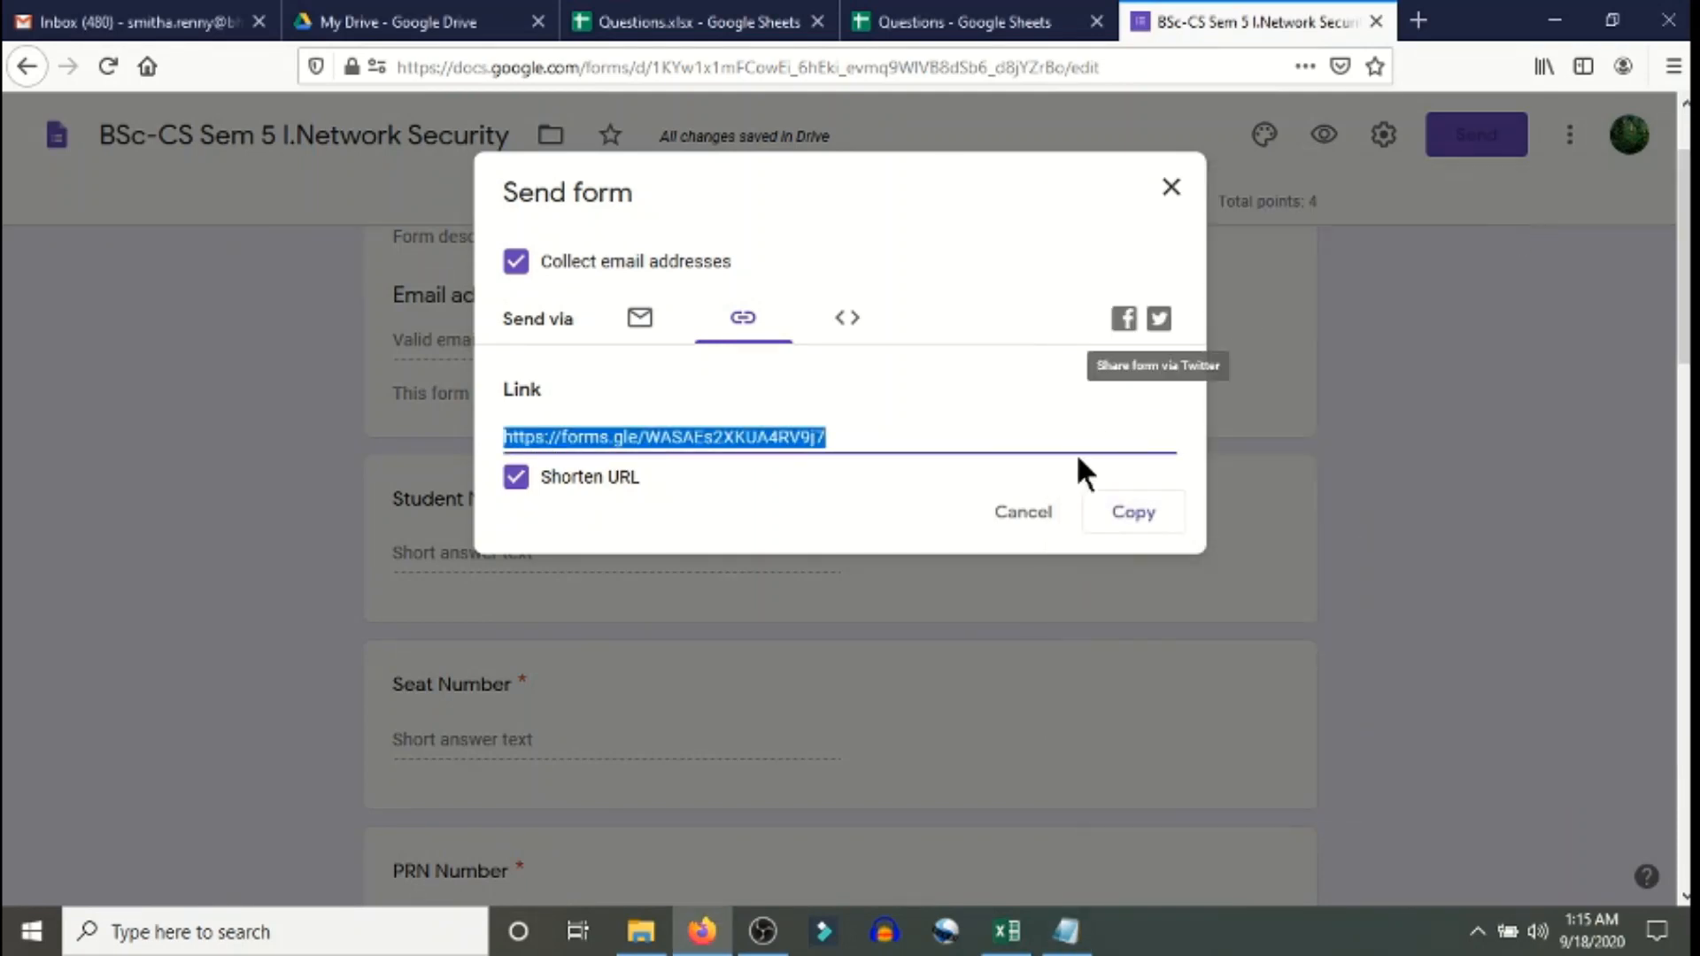
pyautogui.click(1054, 513)
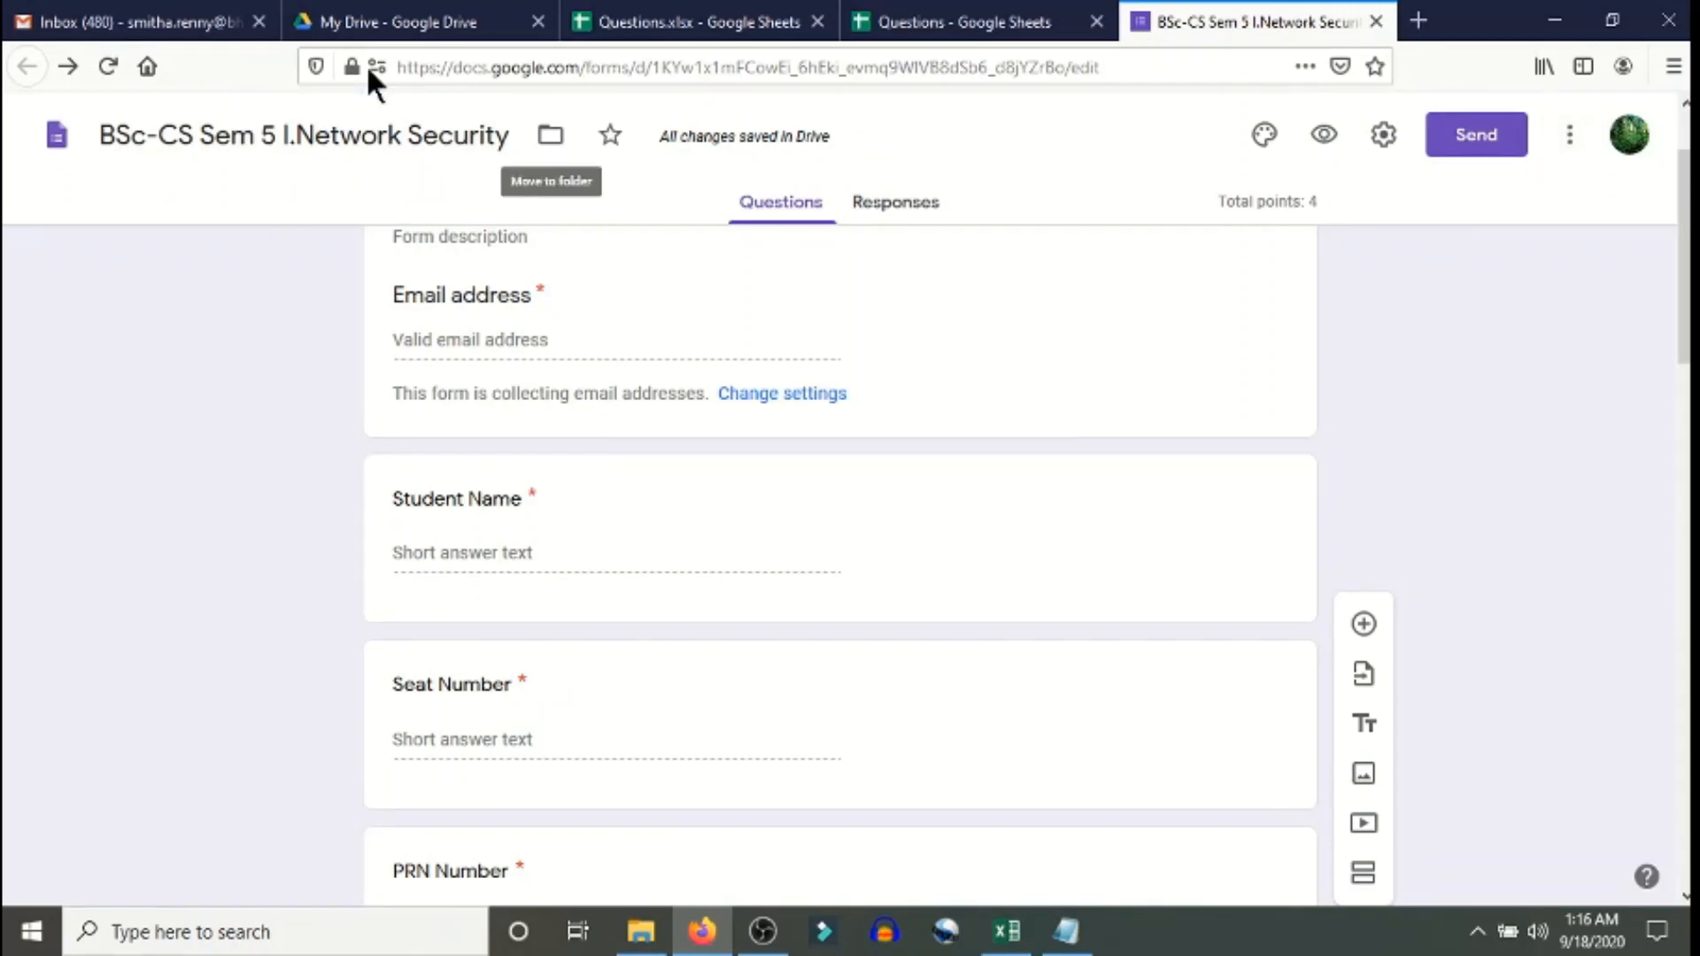
# - Add the collaborator's Gmail address with the Editor role and confirm sharing outside the organization
pyautogui.click(1571, 142)
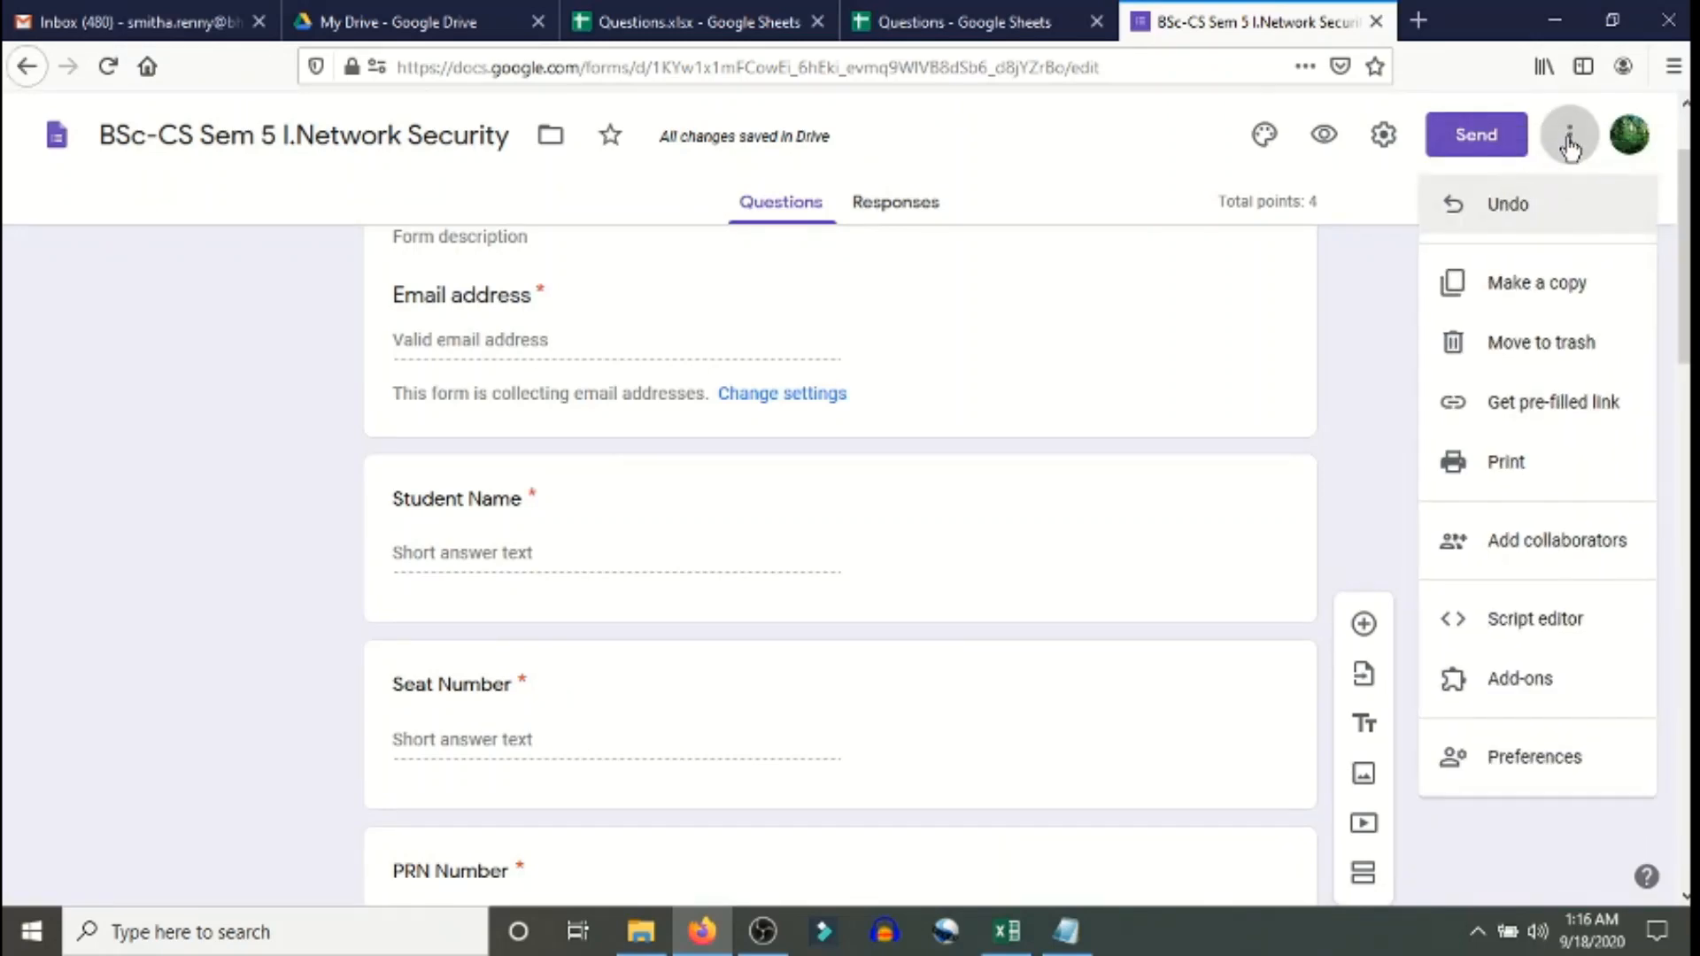
pyautogui.click(1535, 559)
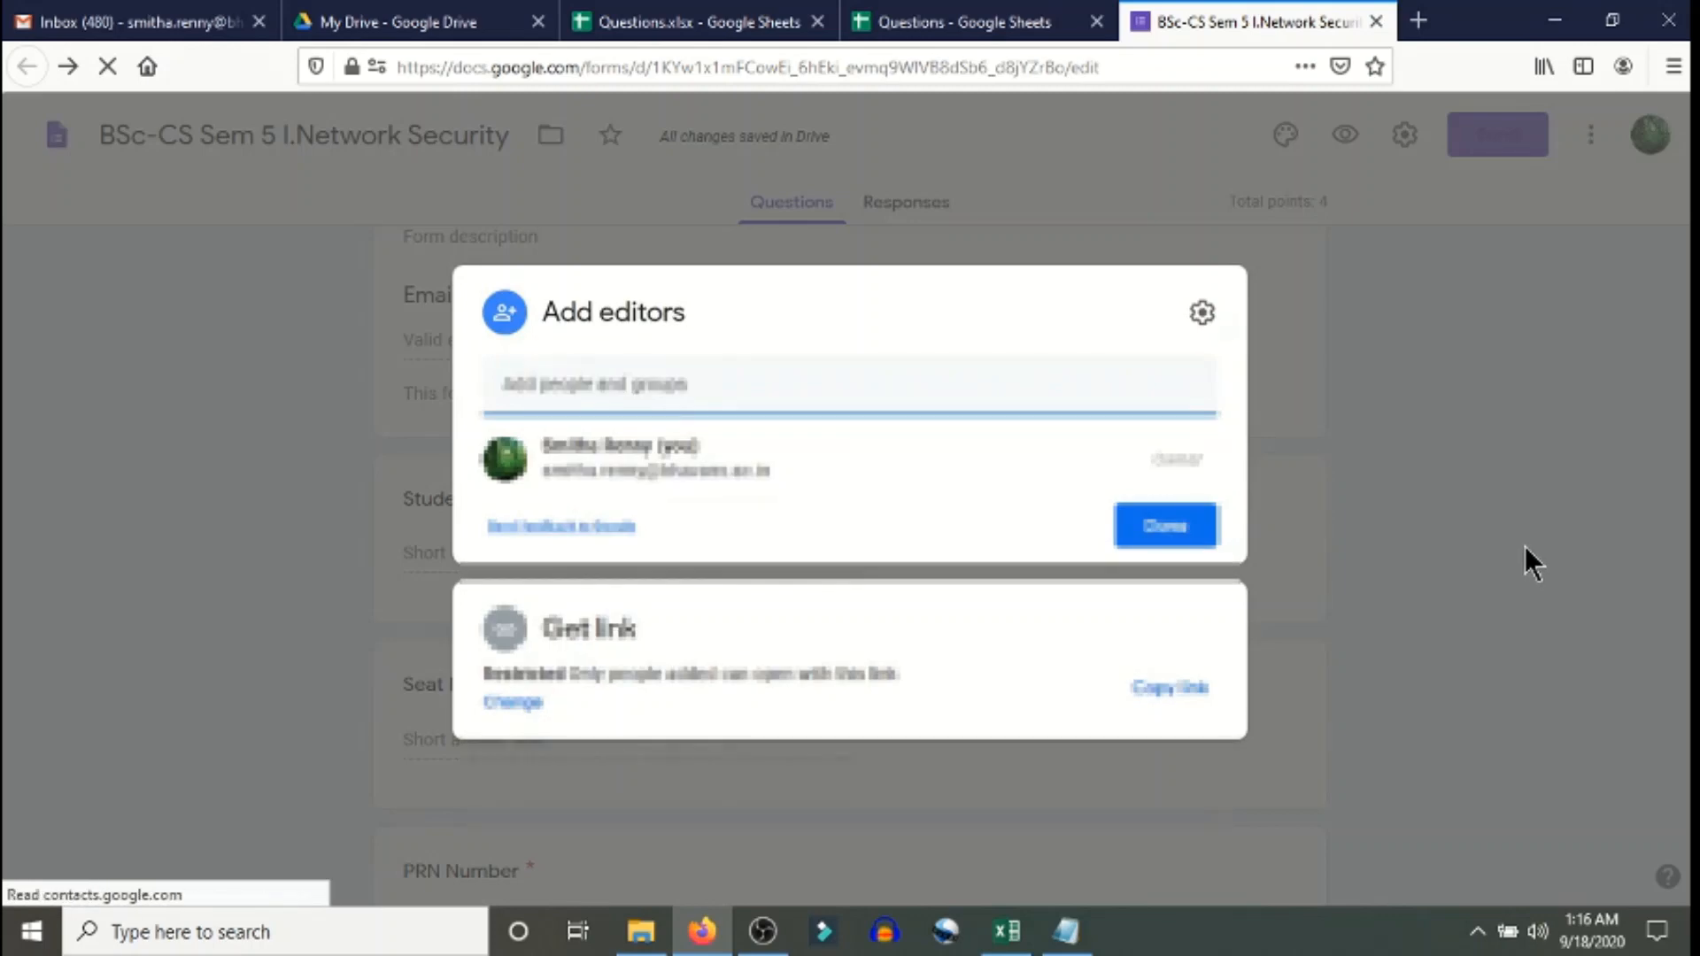
pyautogui.click(660, 391)
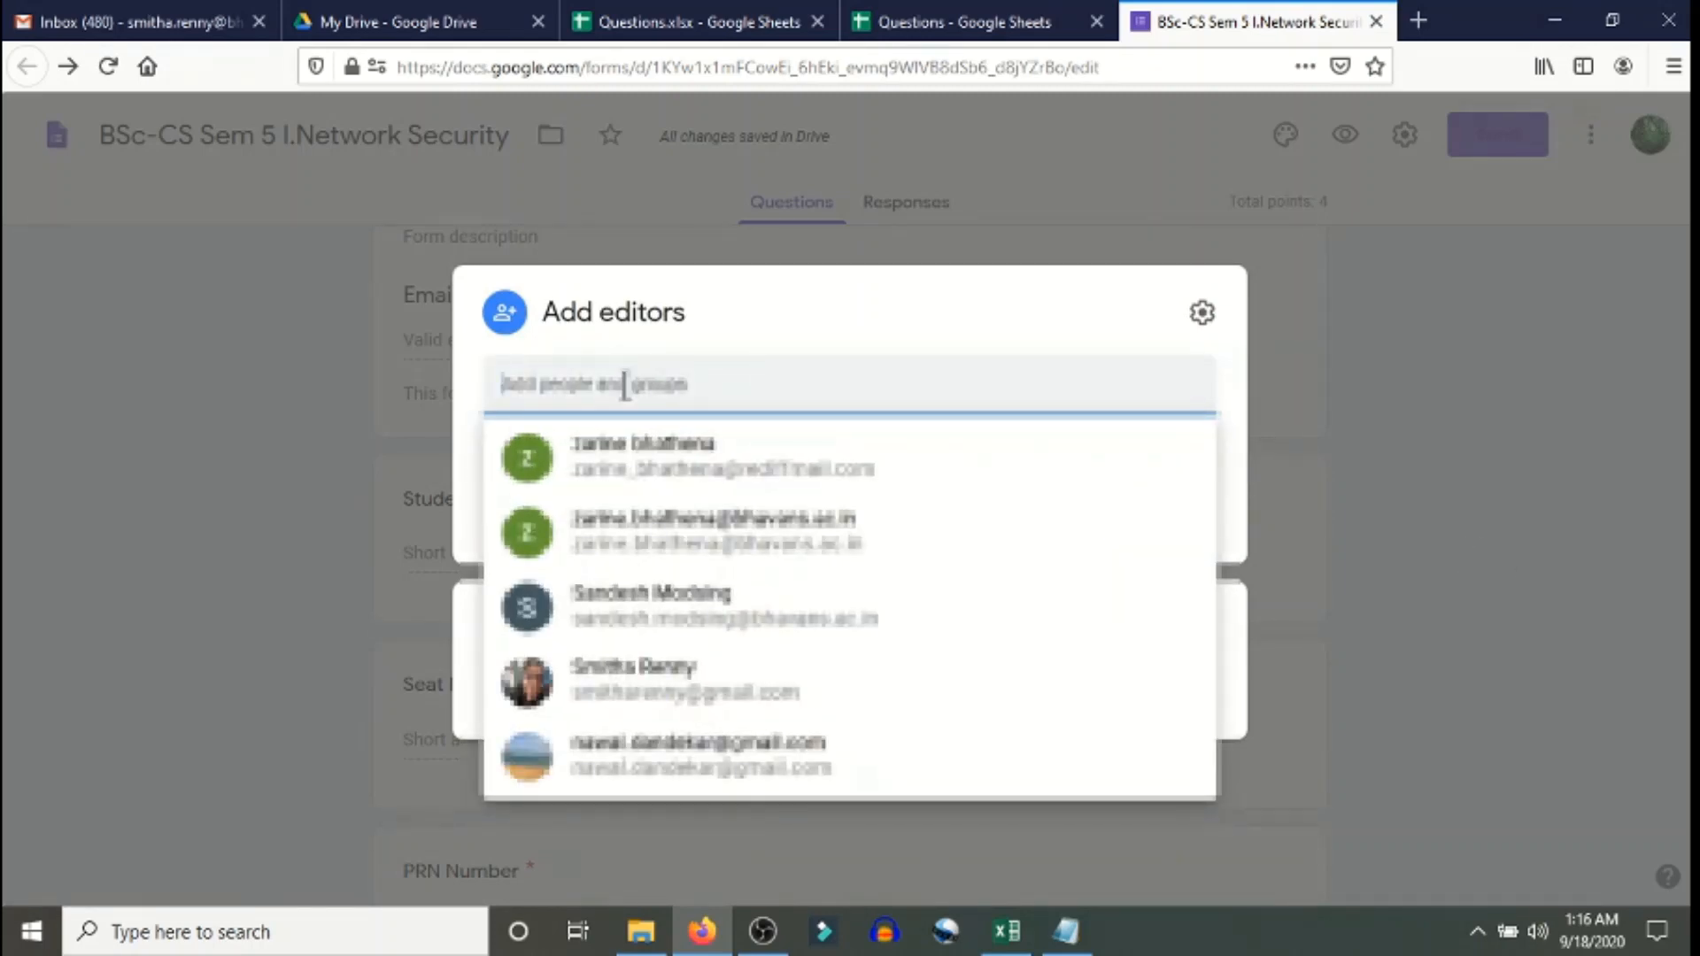
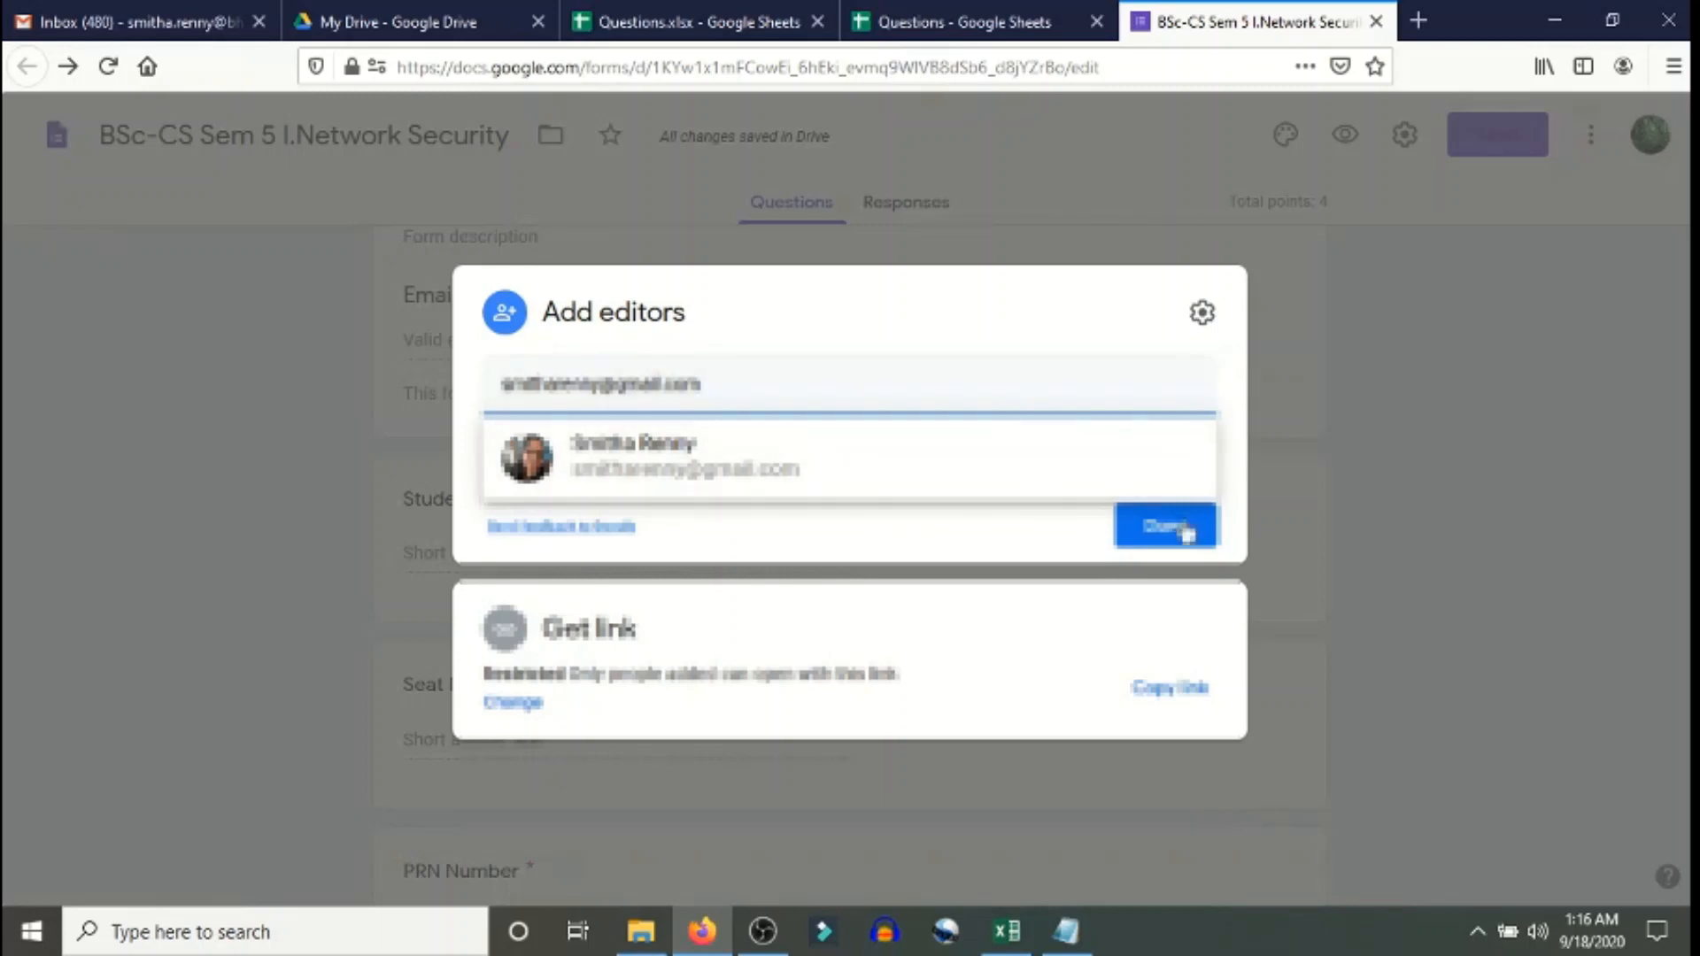
pyautogui.click(1161, 527)
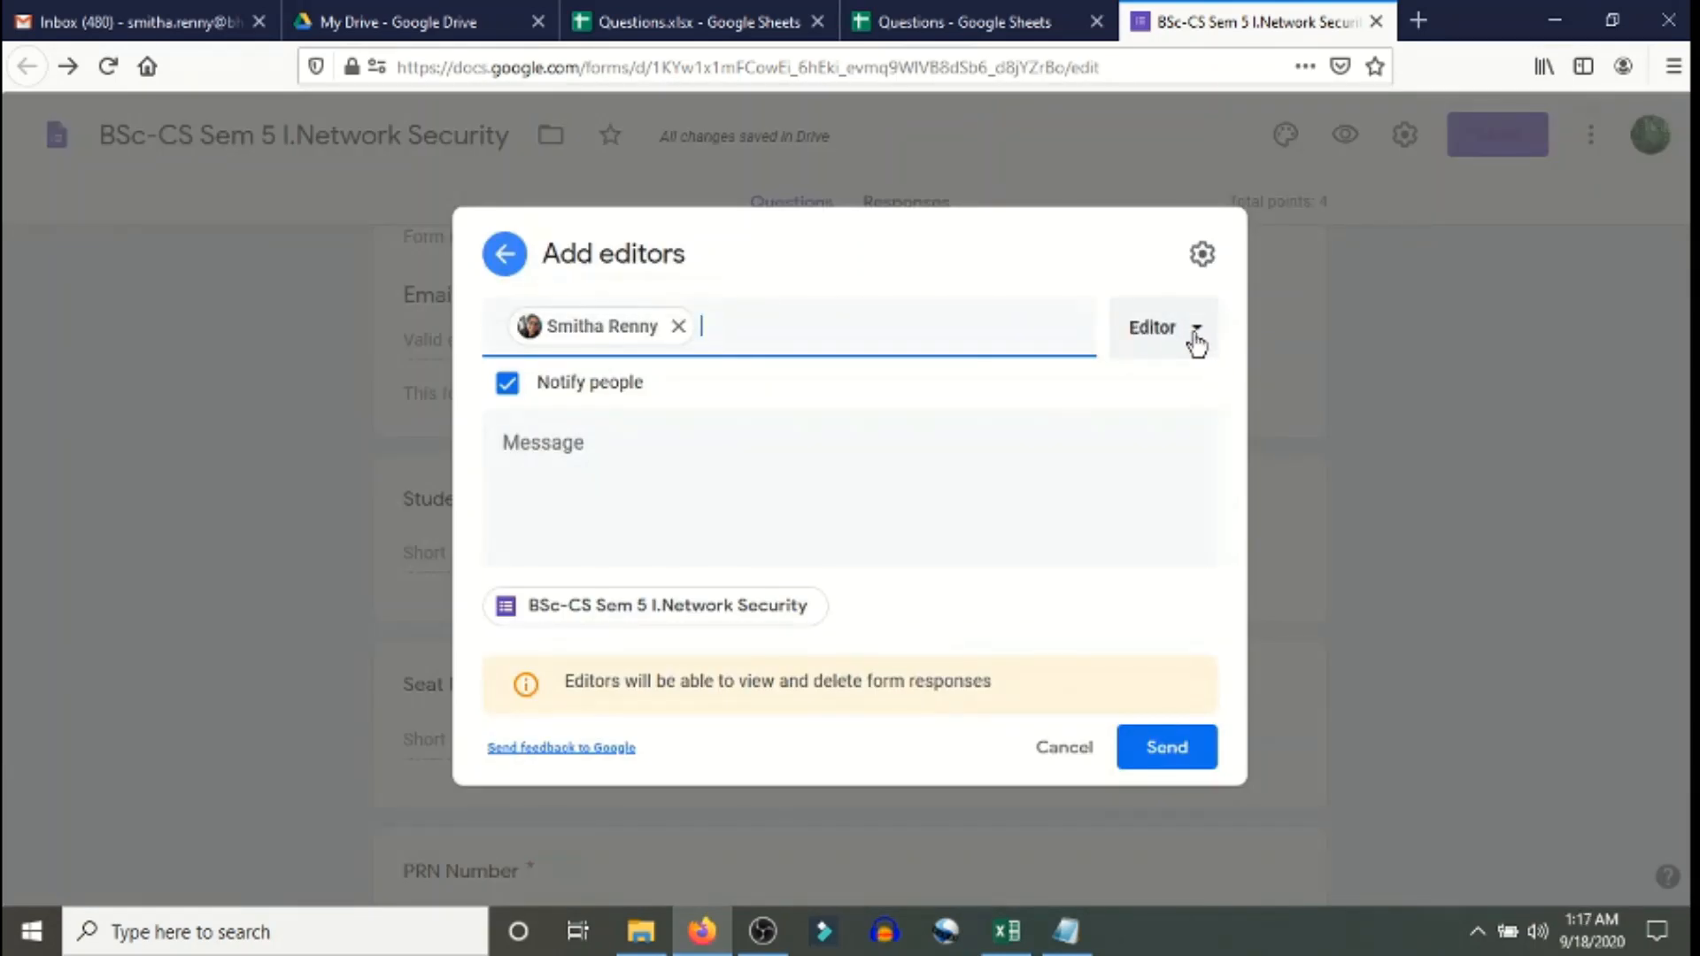
pyautogui.click(1196, 342)
pyautogui.click(1192, 342)
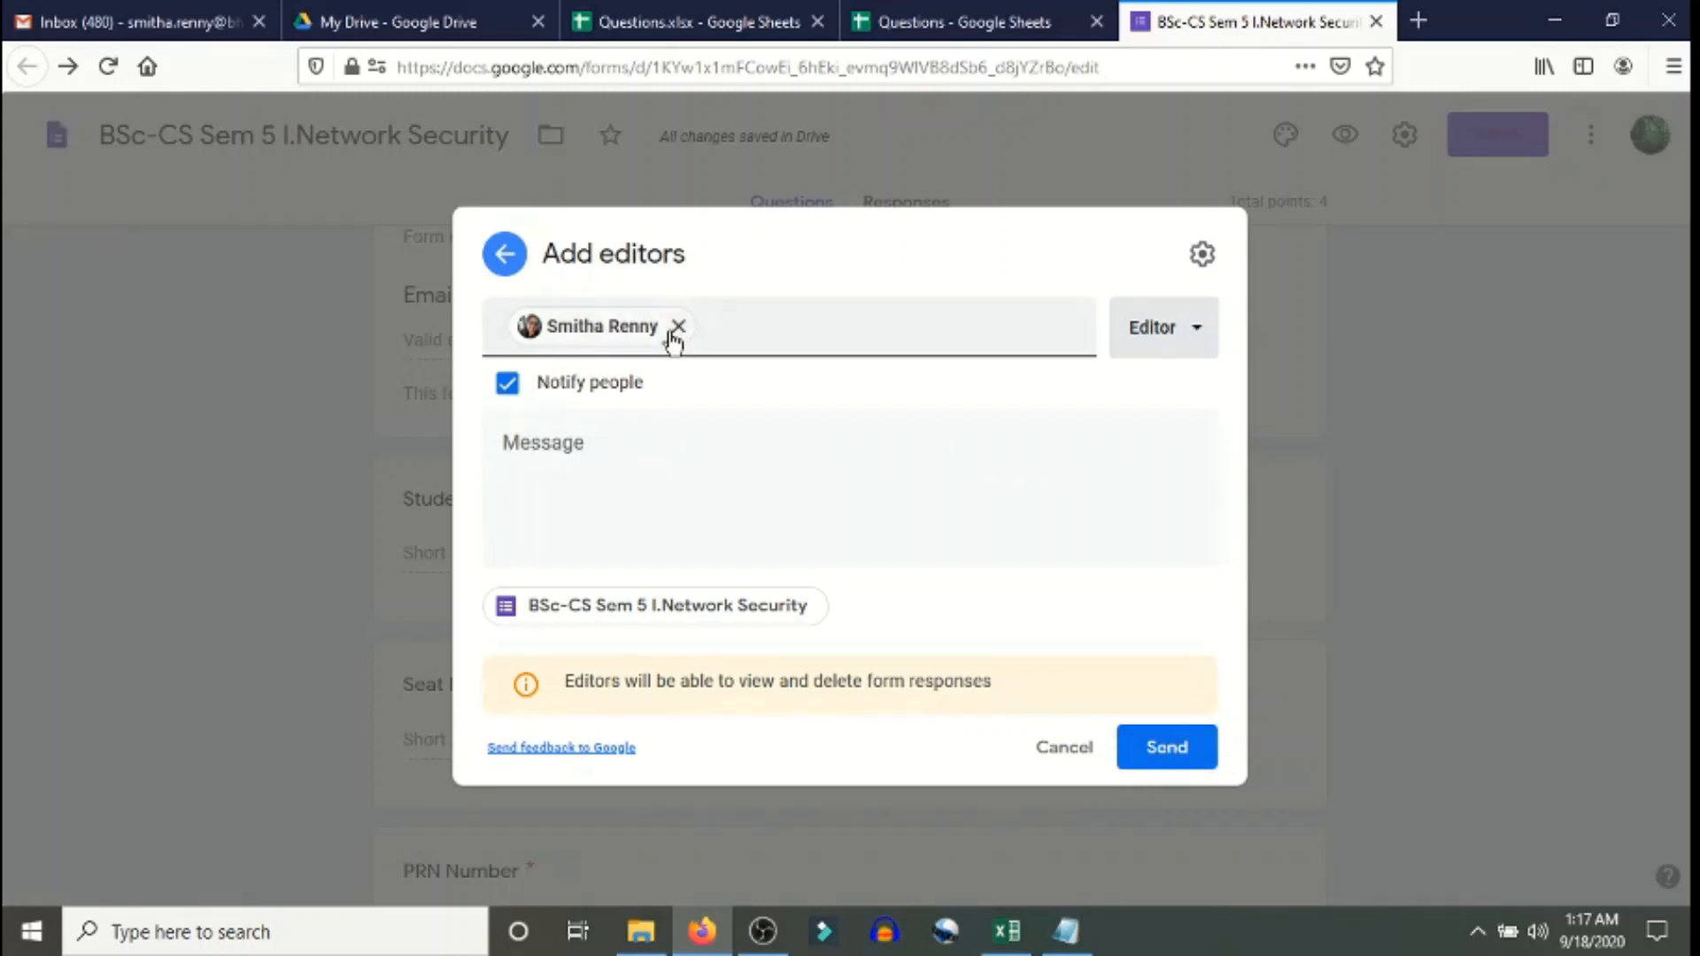
pyautogui.click(1191, 763)
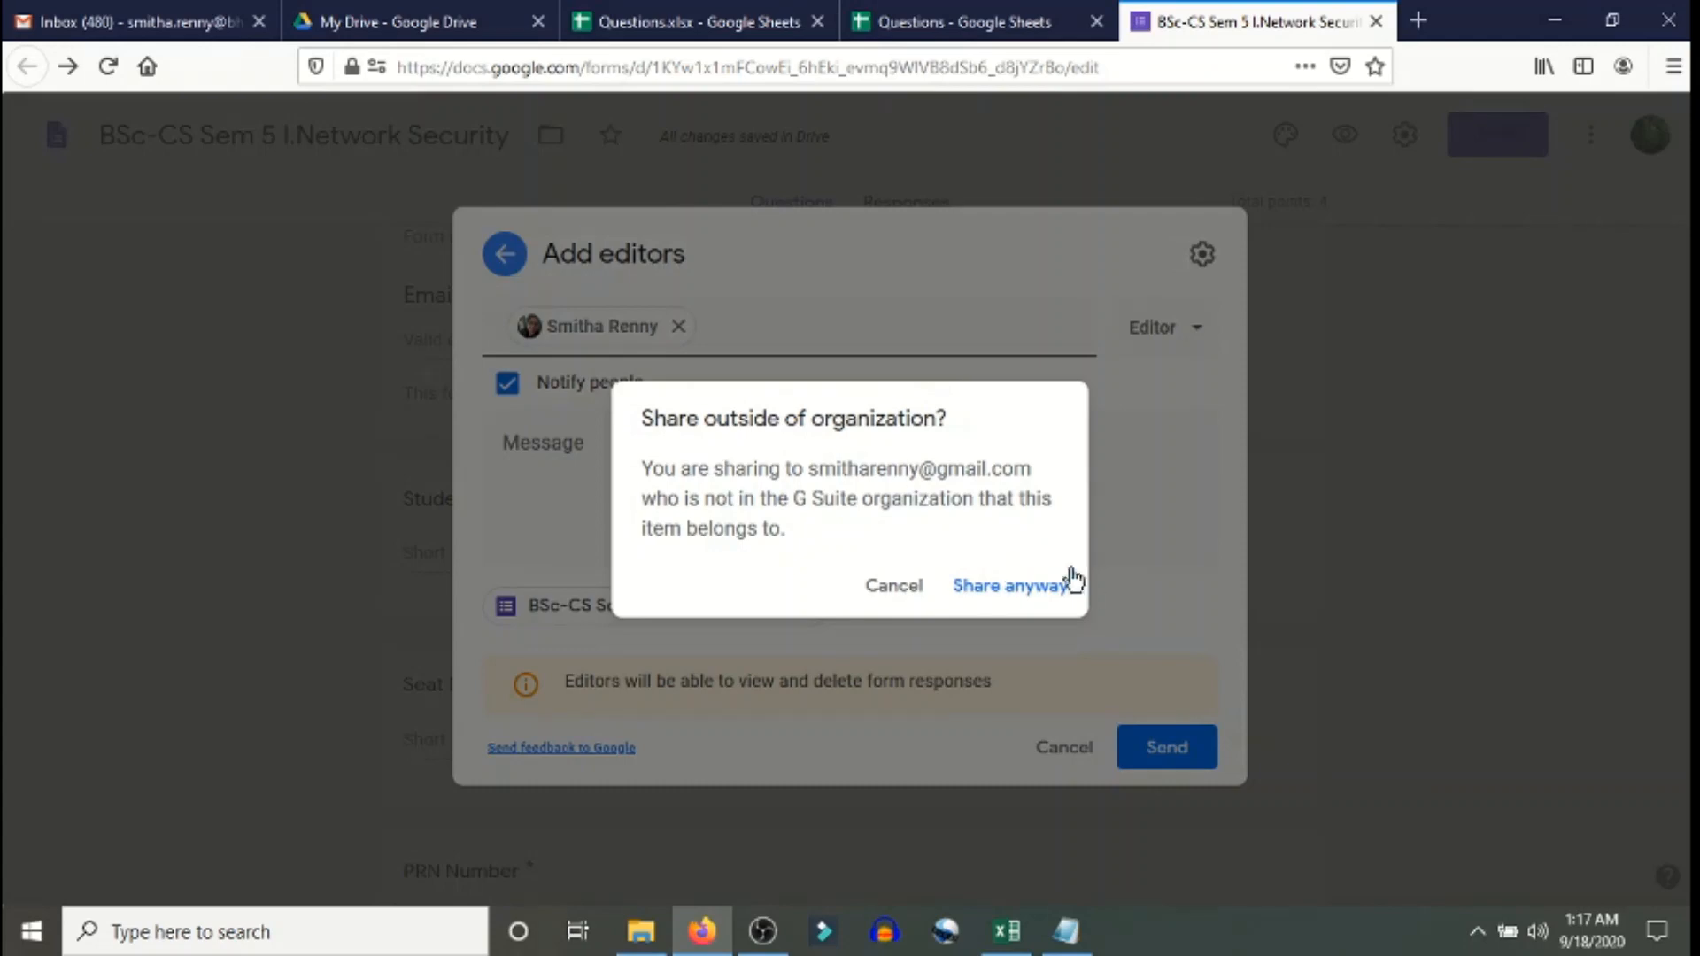
pyautogui.click(1030, 591)
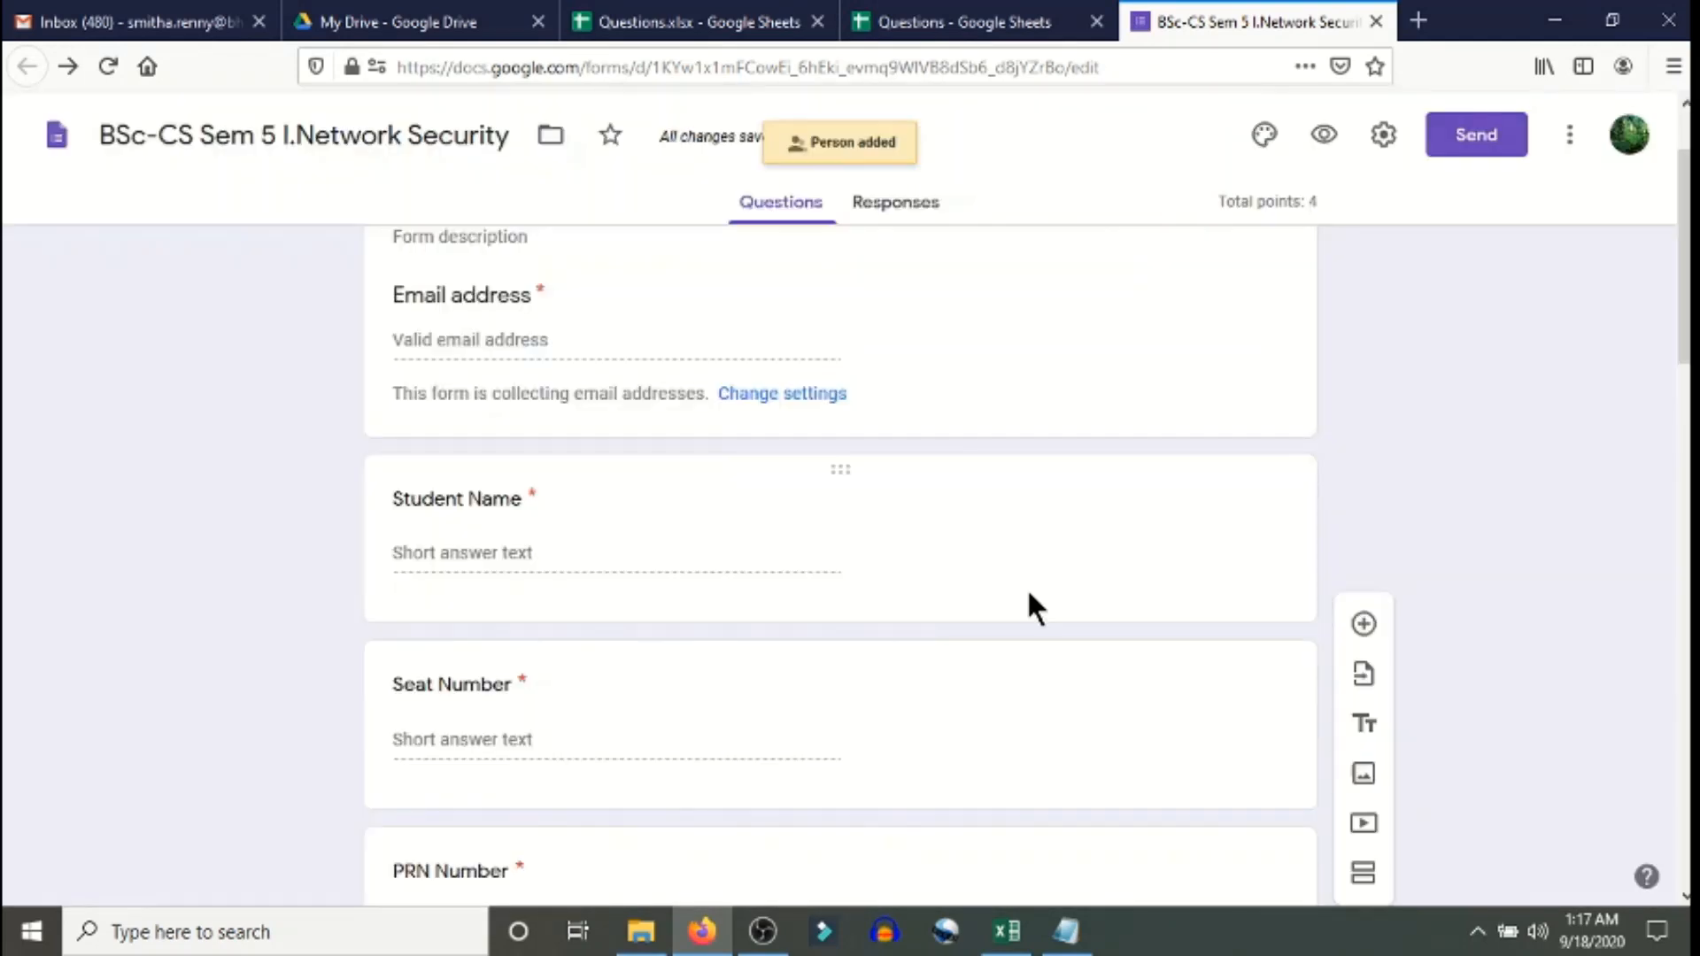
pyautogui.click(1573, 139)
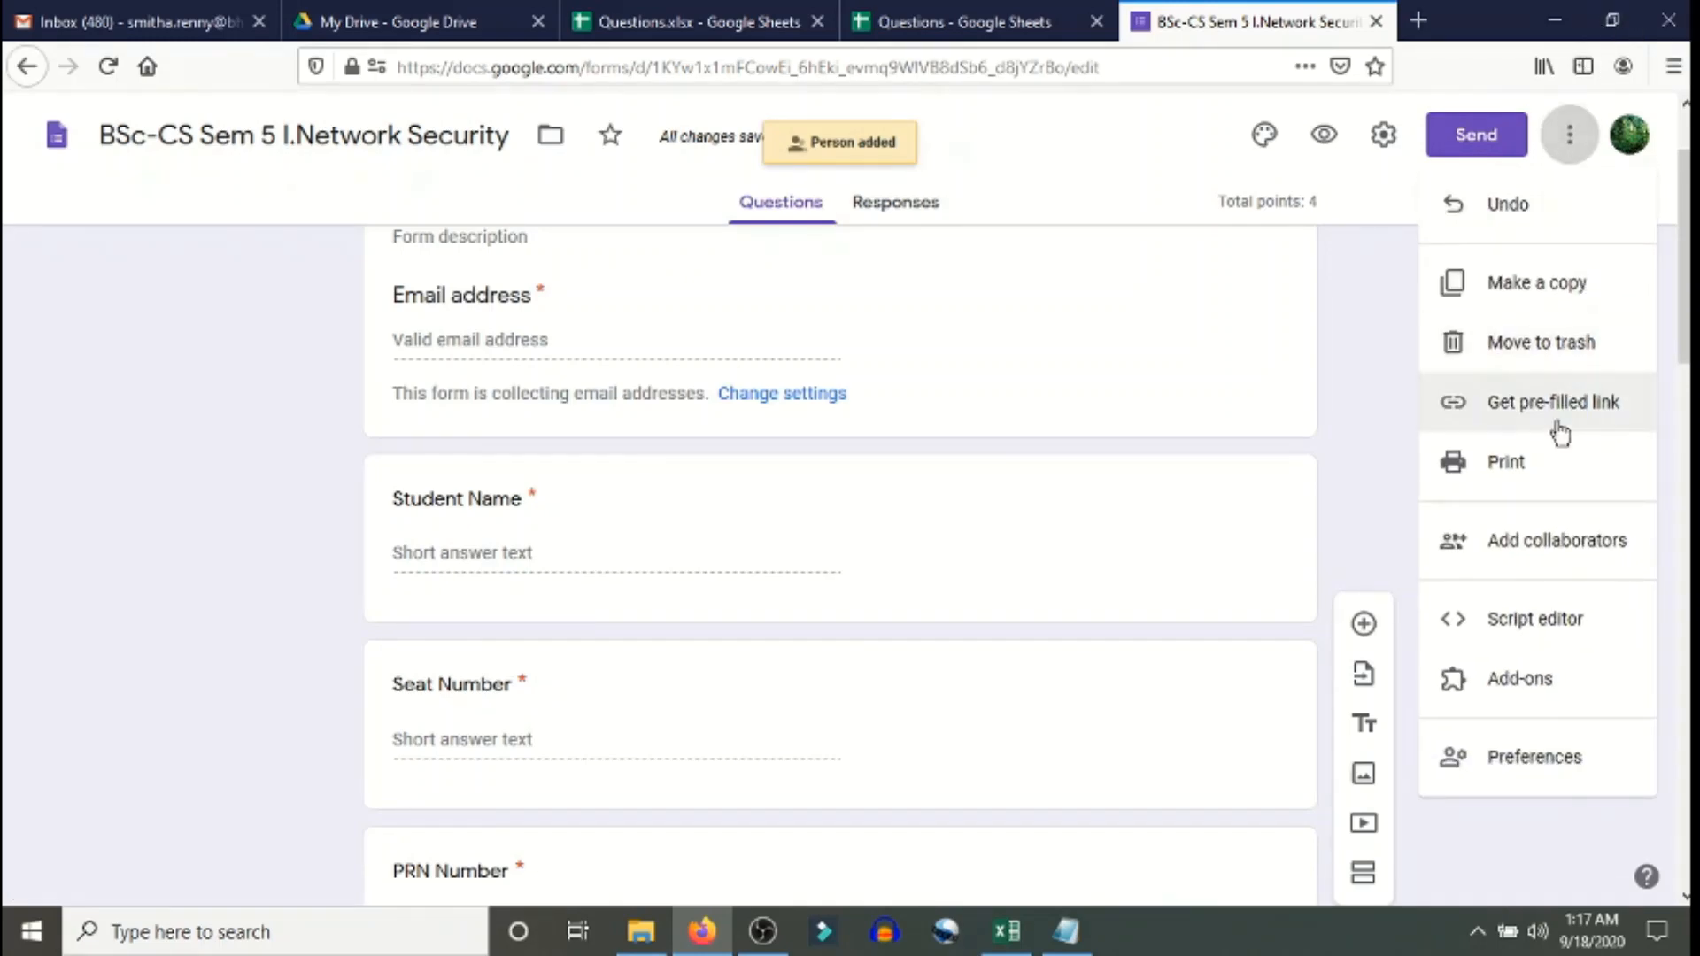
pyautogui.click(1530, 542)
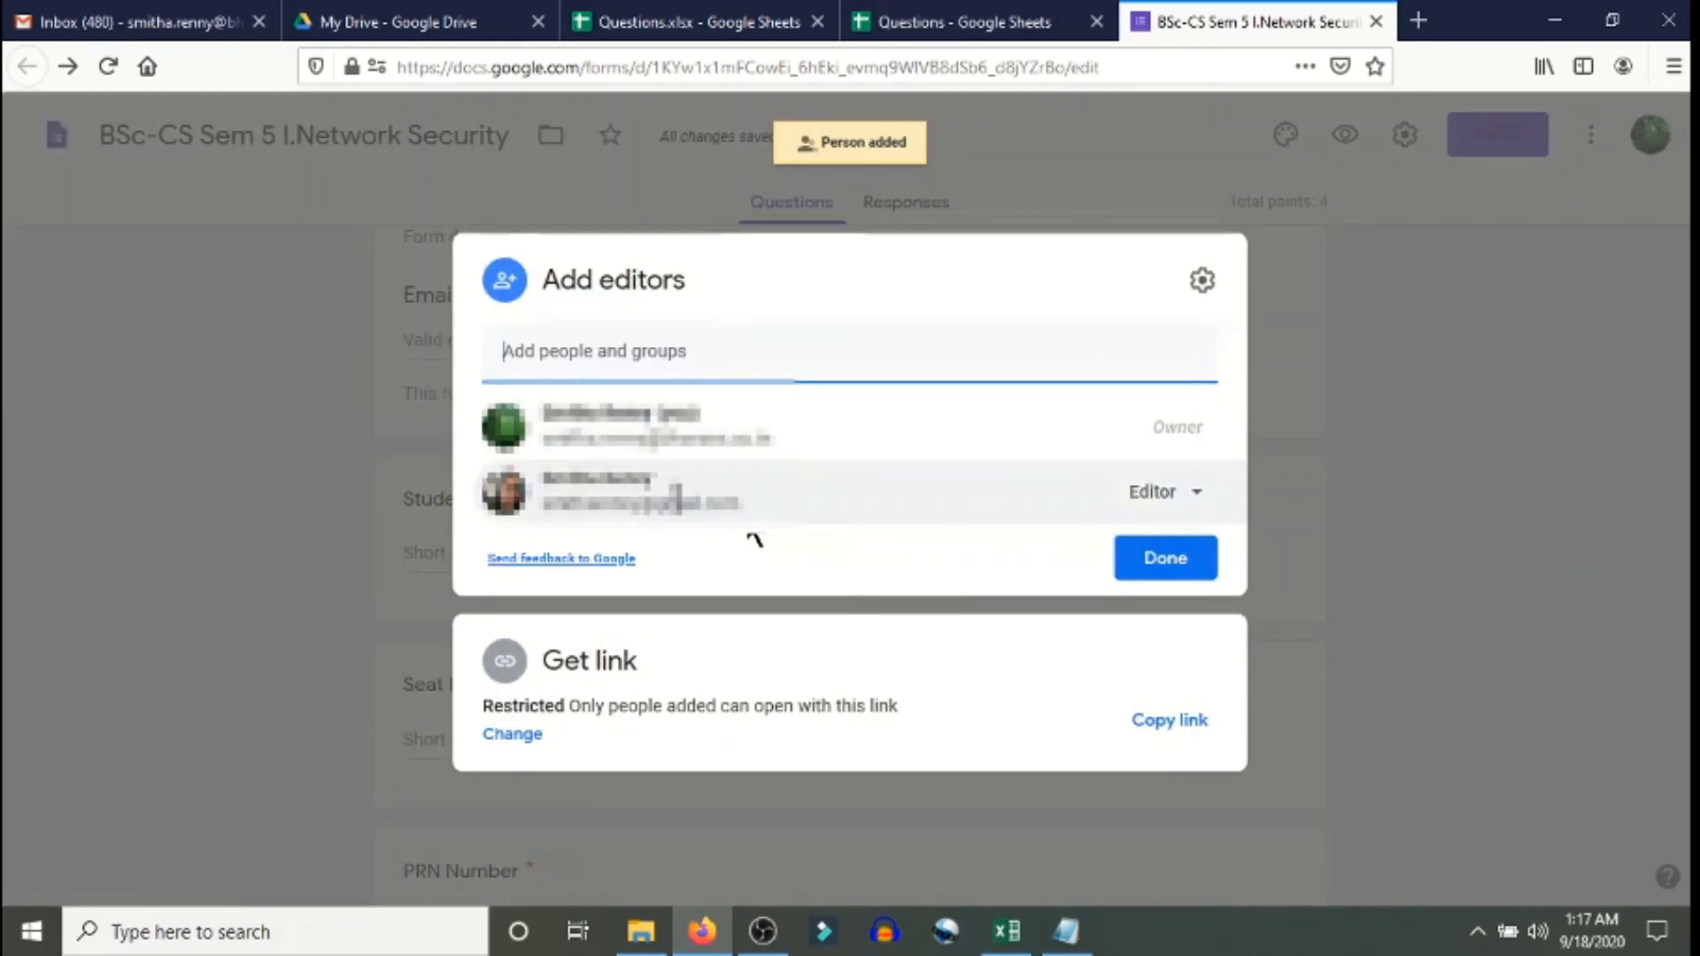
pyautogui.click(1205, 498)
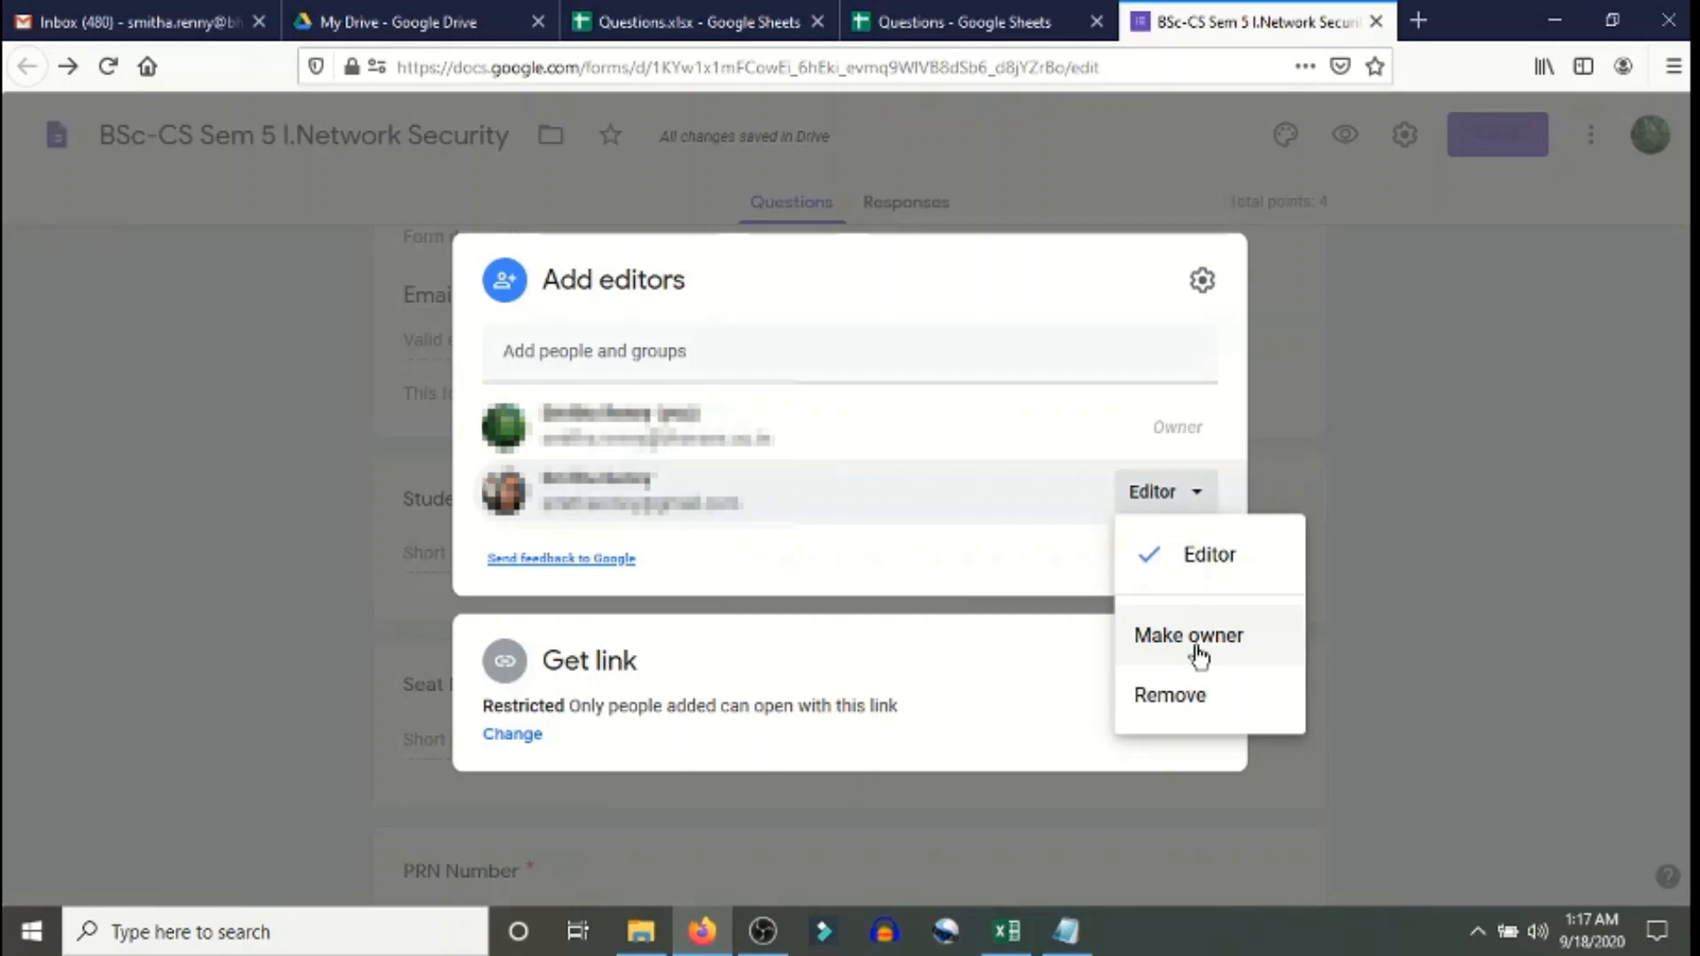
pyautogui.click(1196, 646)
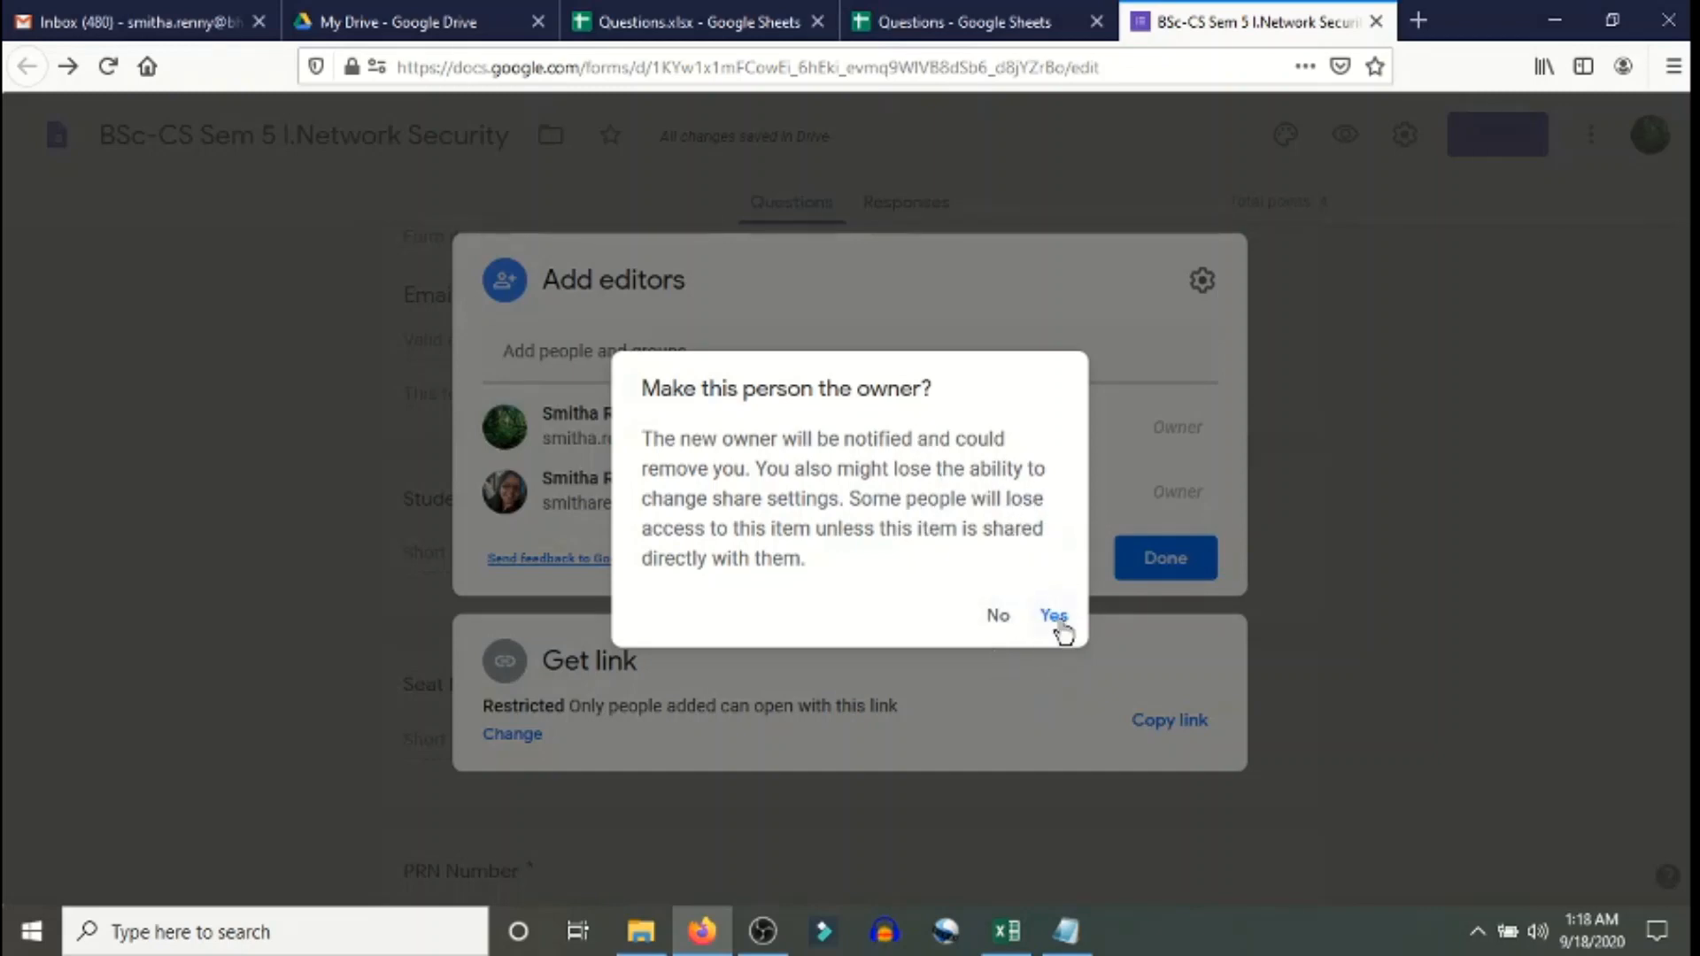
pyautogui.click(996, 615)
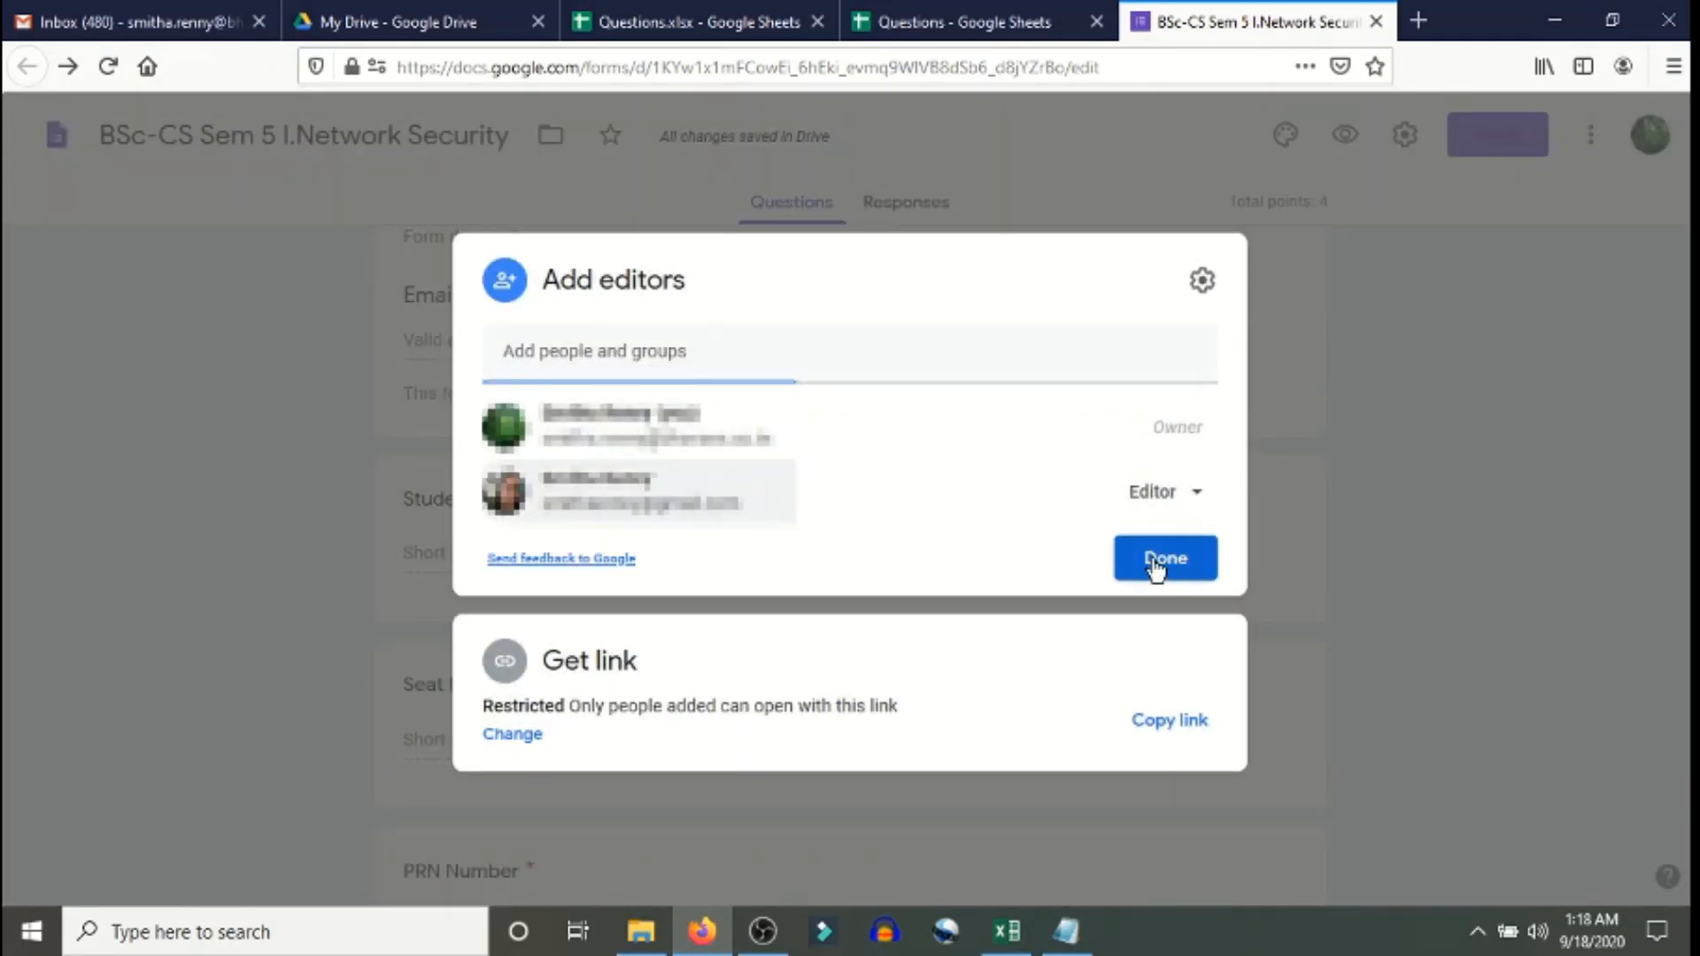
pyautogui.click(1151, 560)
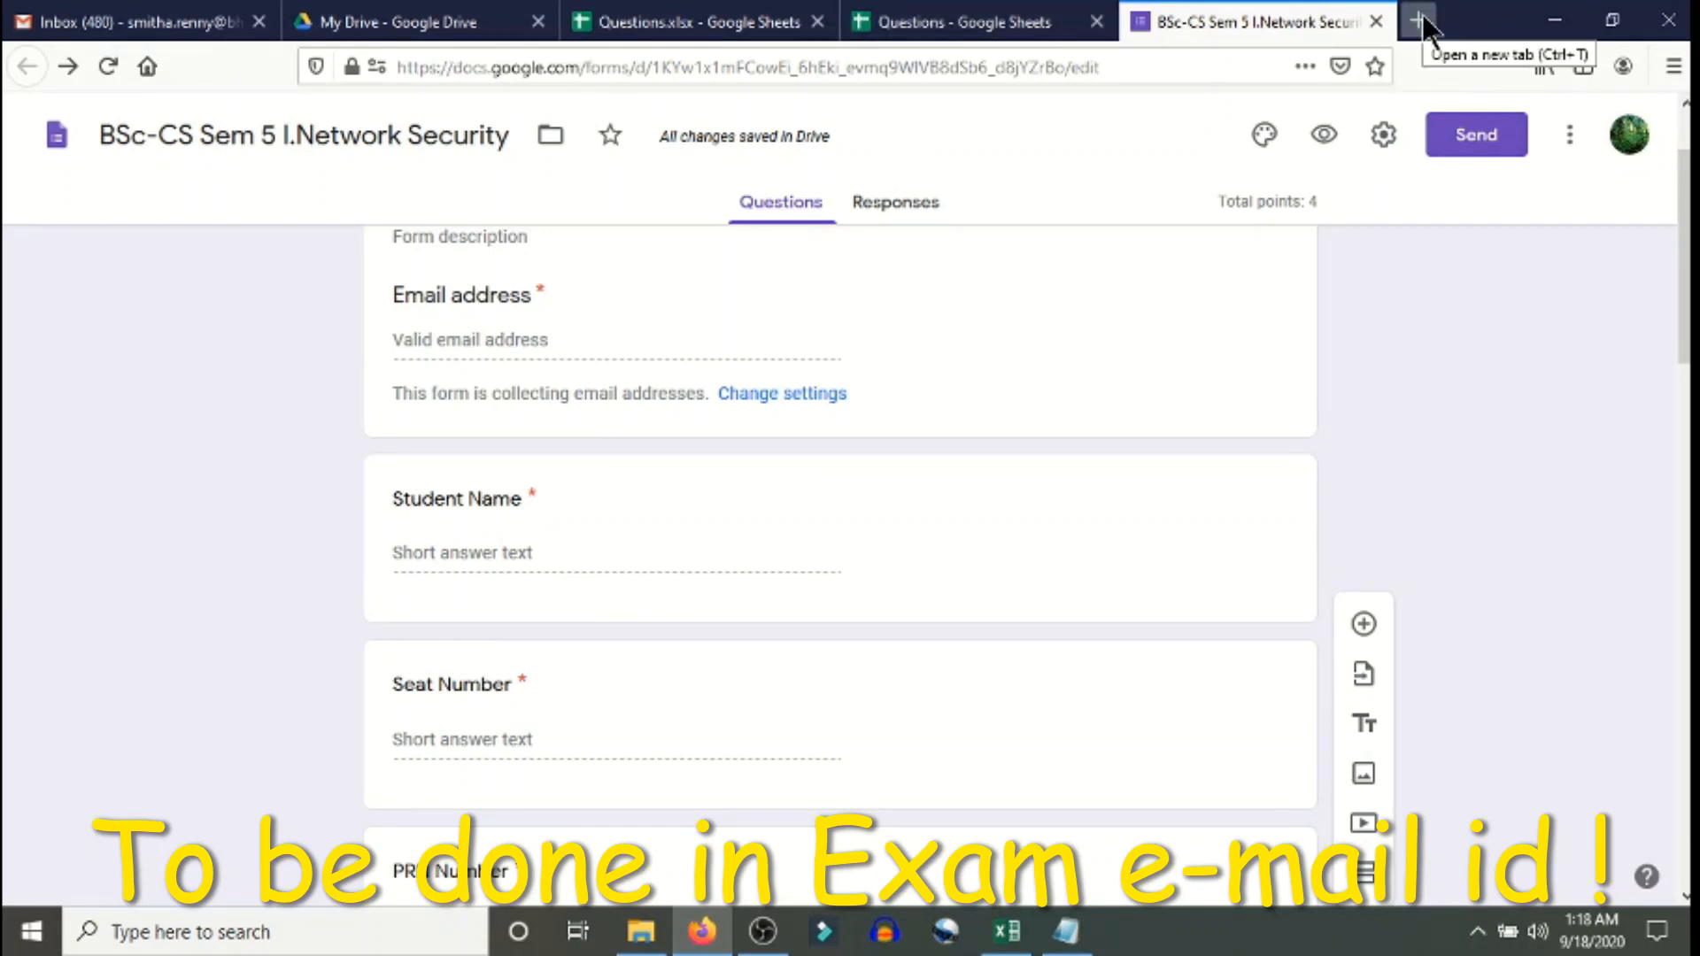
# - Load Google Classroom in a new tab and bring up the join-or-create class menu
pyautogui.click(1420, 18)
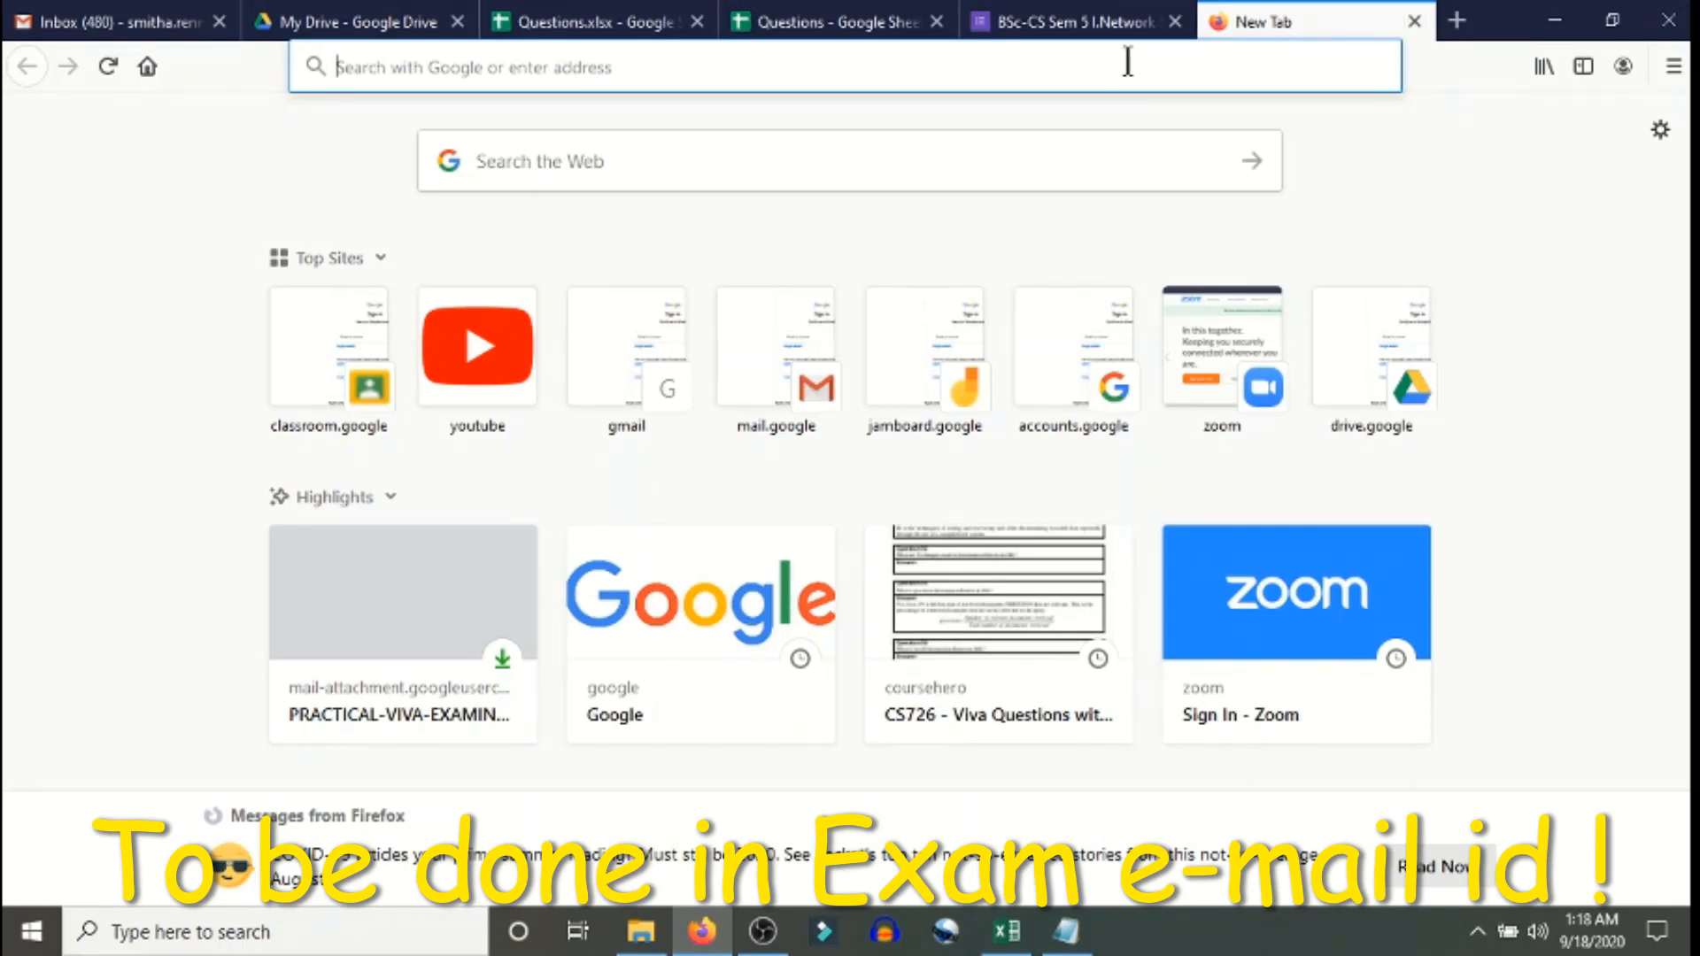
pyautogui.write('classroom.google.com/')
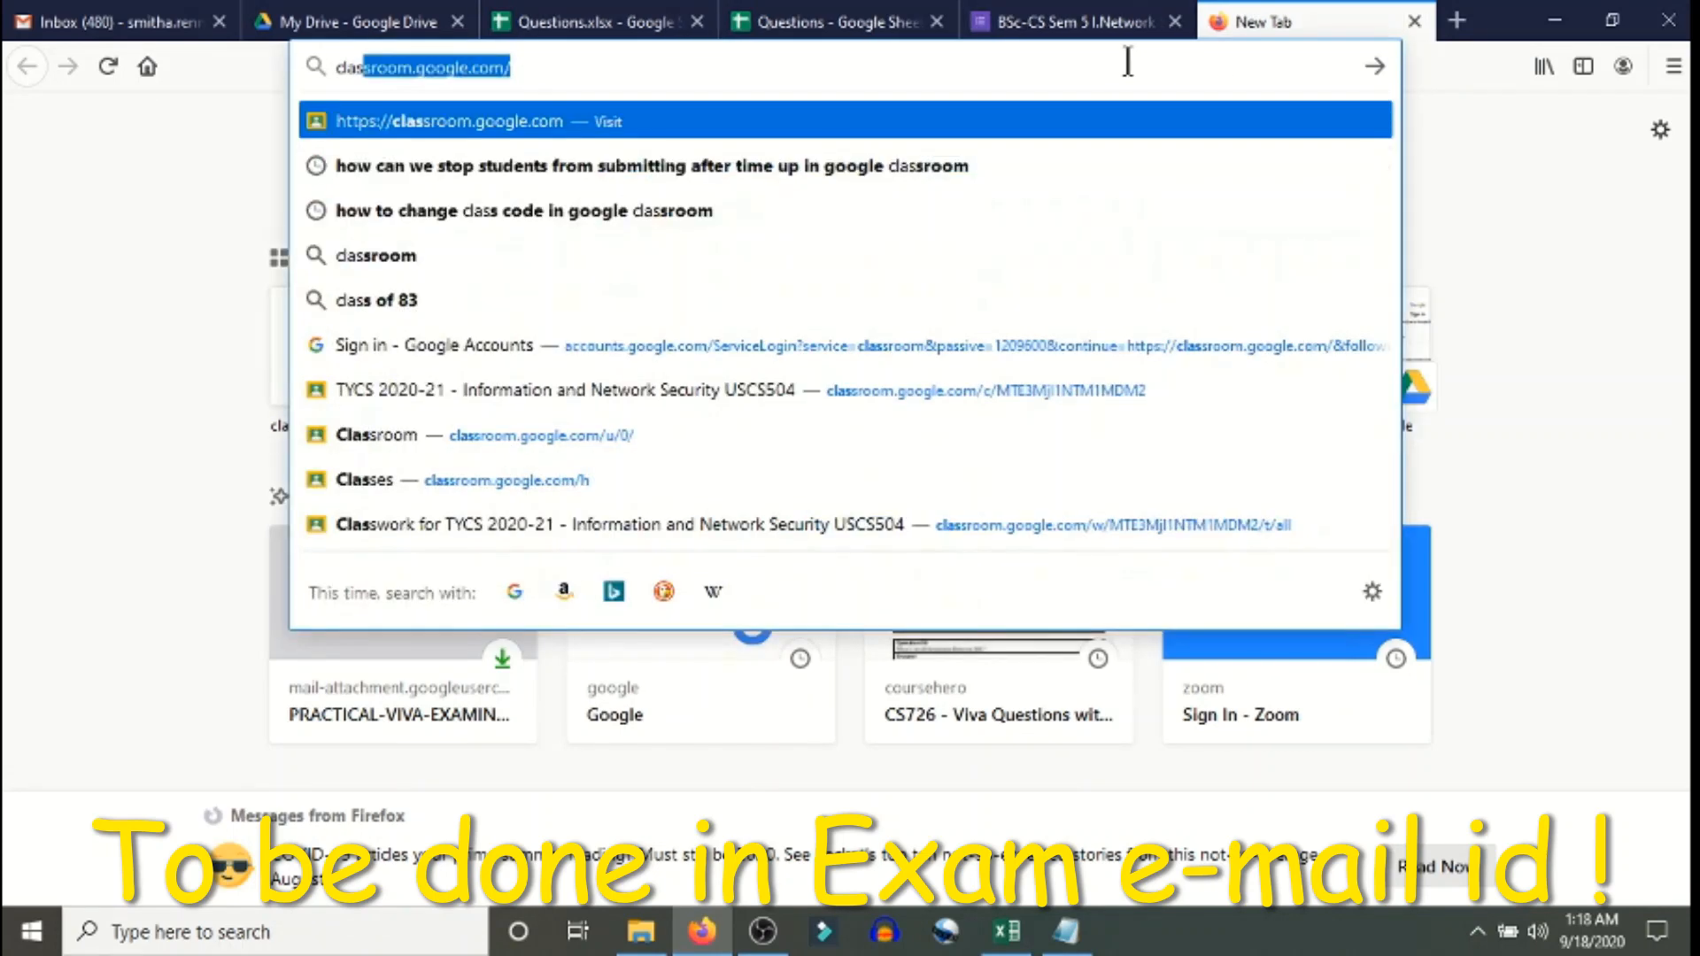
pyautogui.press('Return')
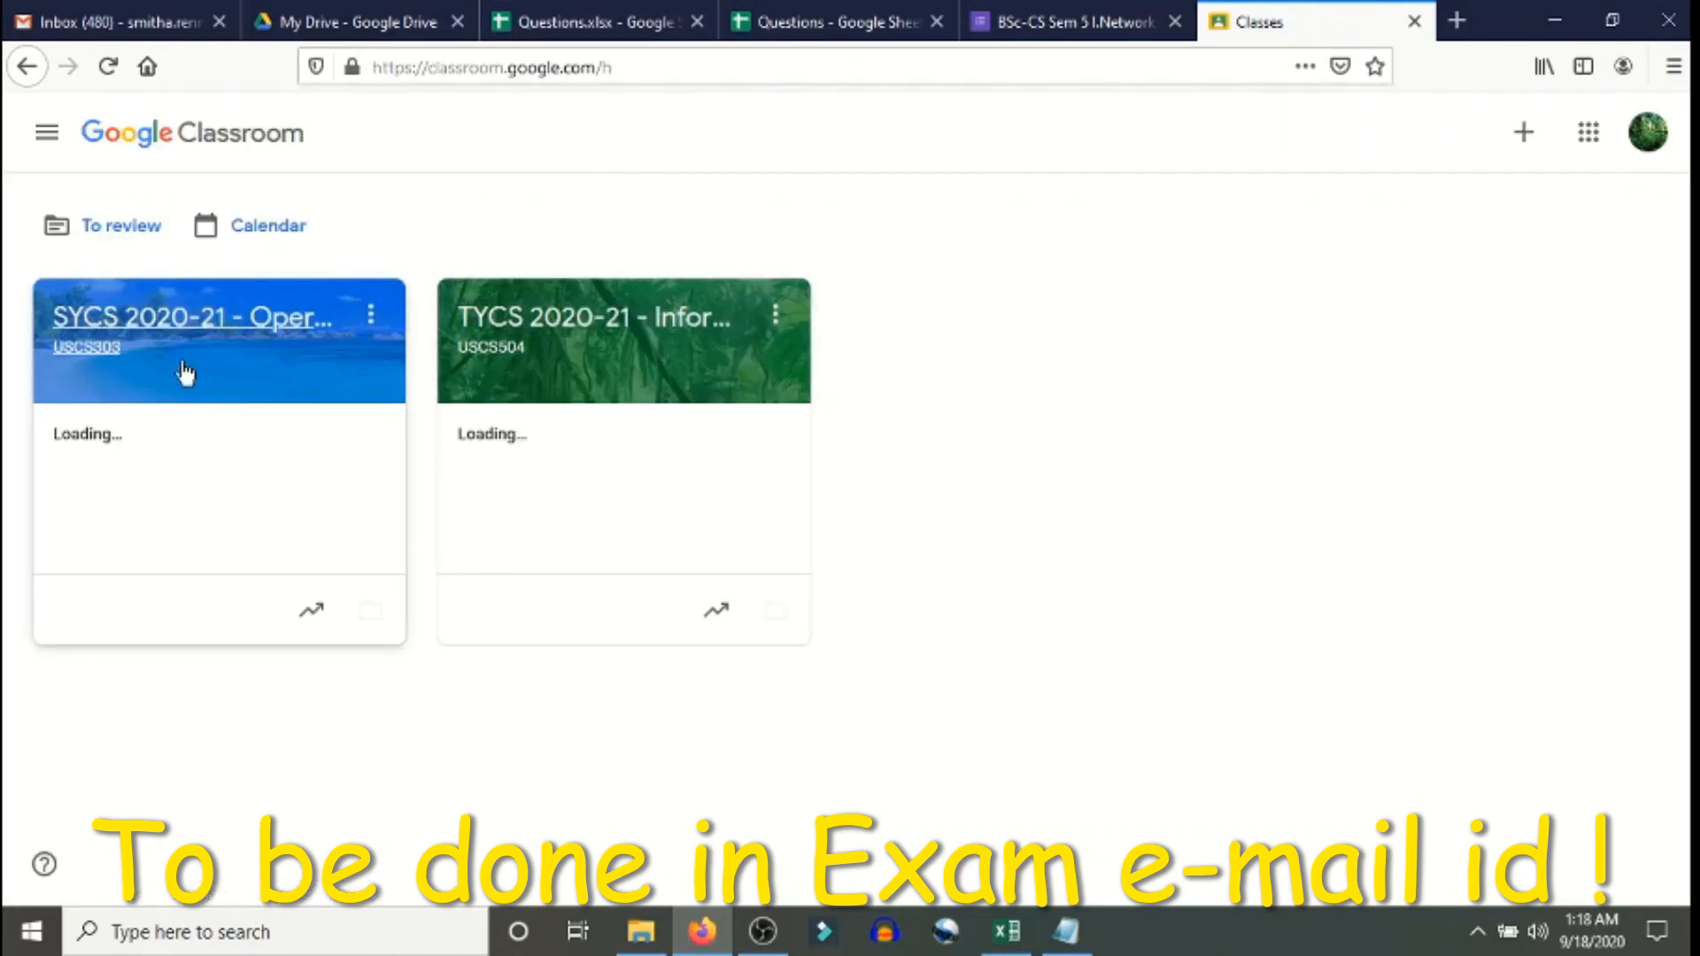
pyautogui.click(1525, 135)
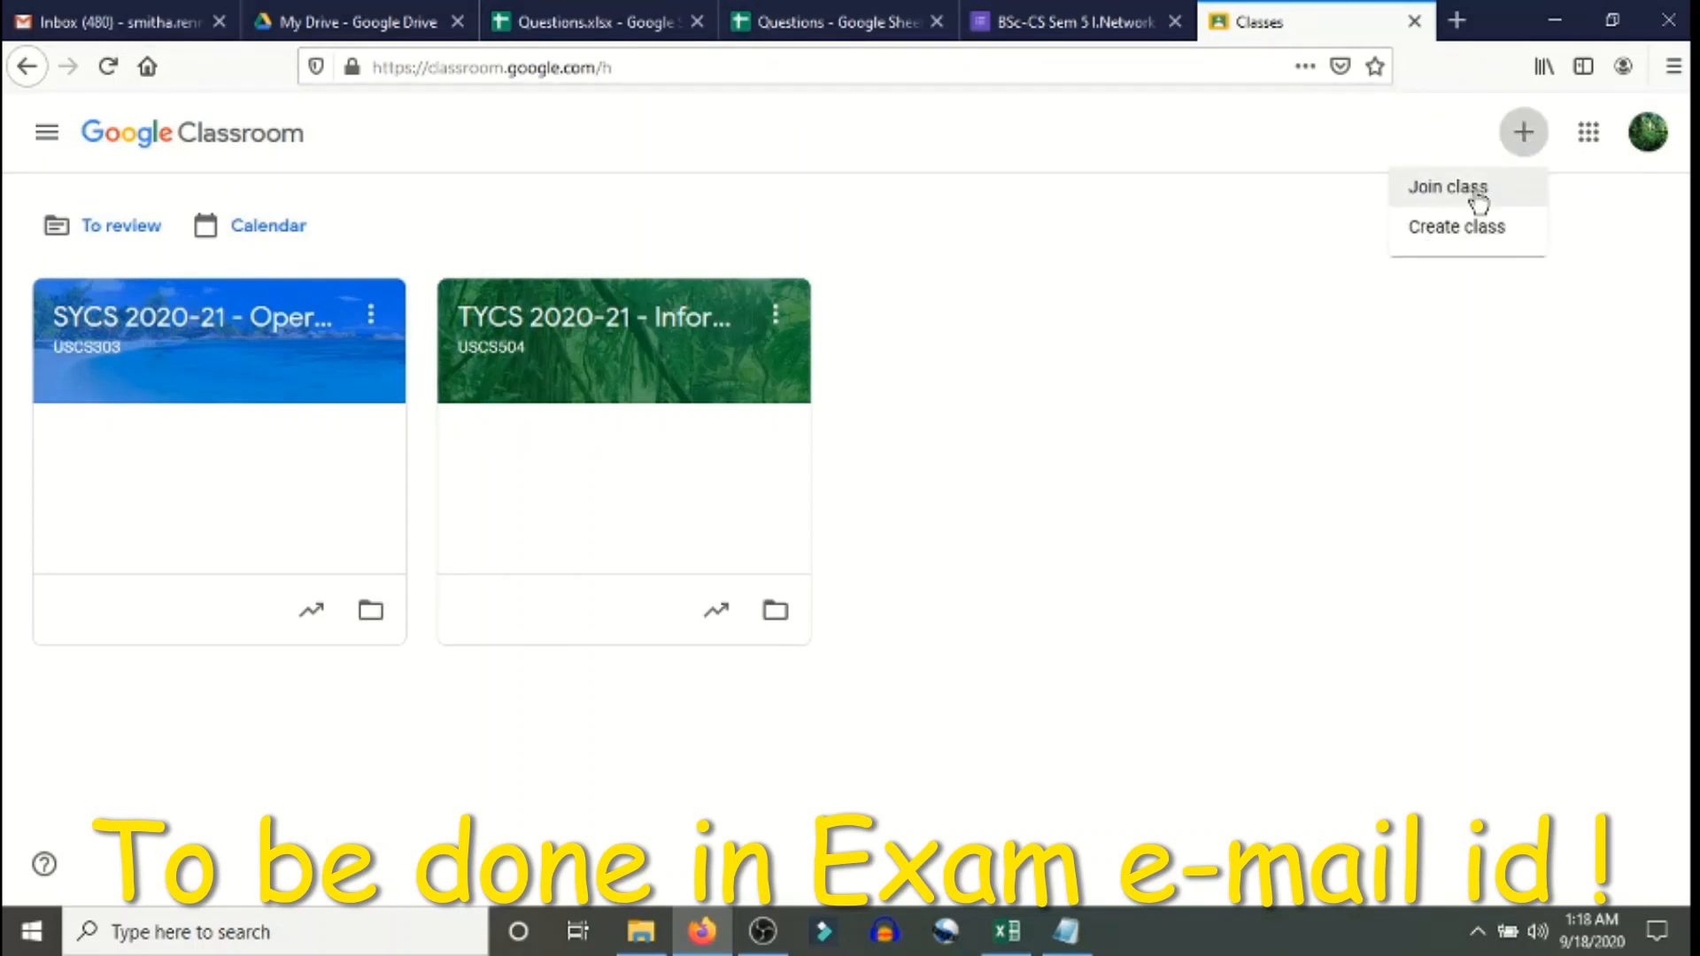
# - Create a new class named 'BSc-CS Sem 5 I Network Security'
pyautogui.click(1506, 232)
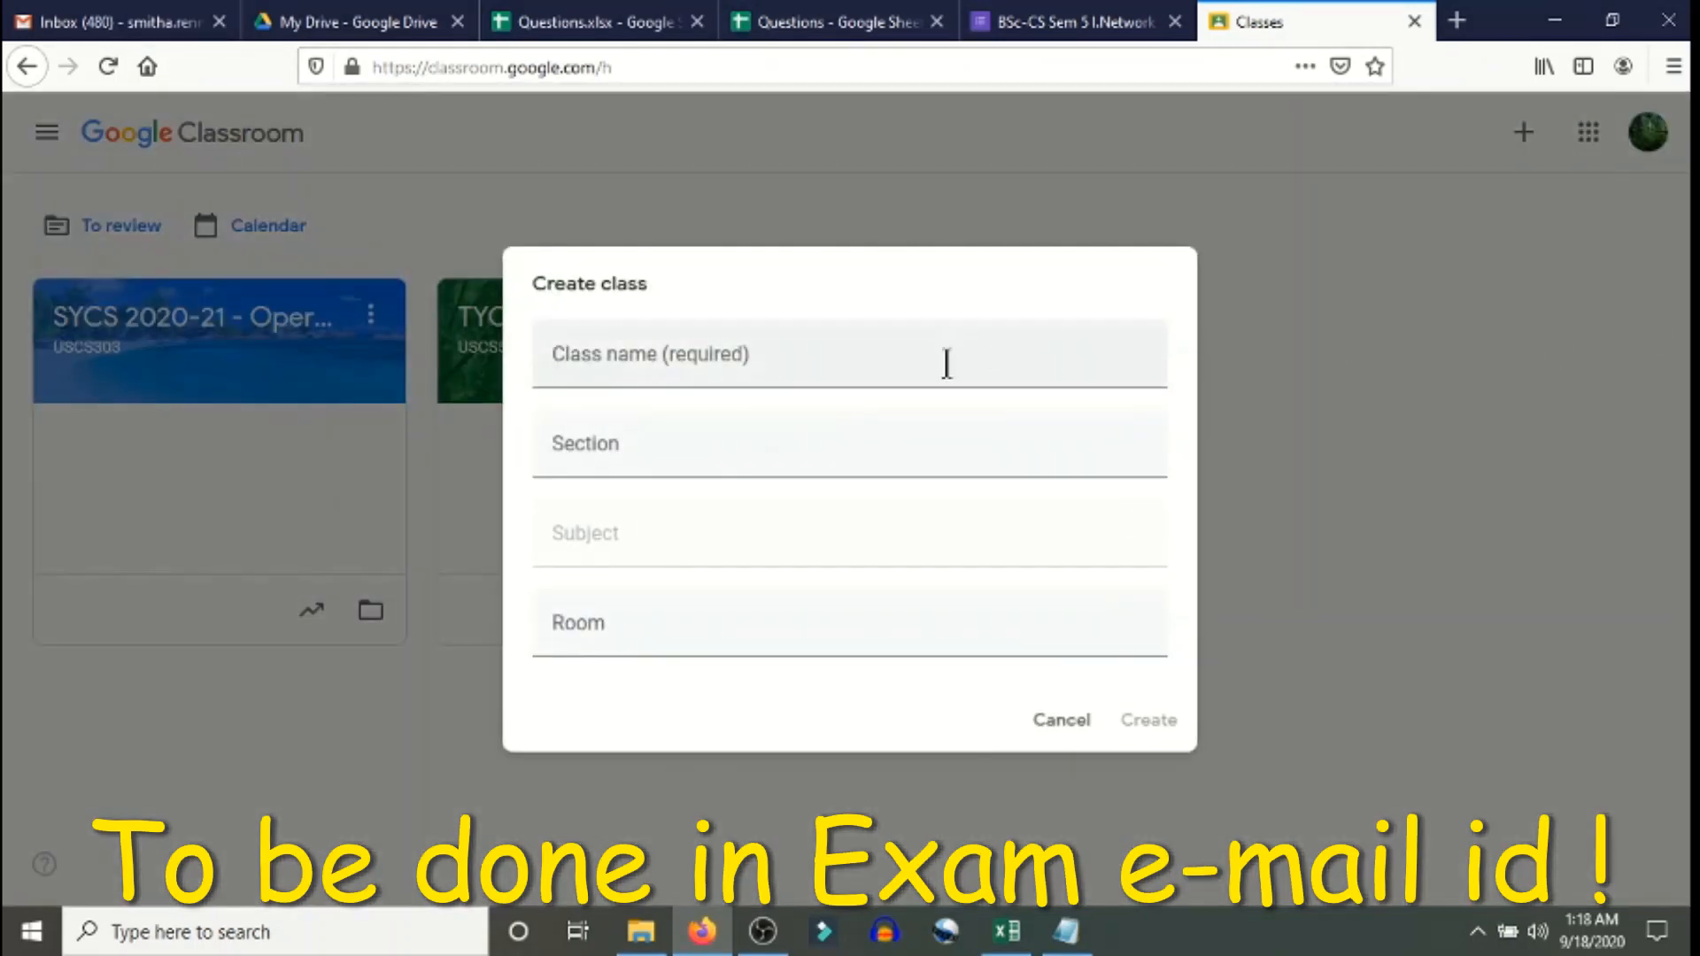
pyautogui.write('B')
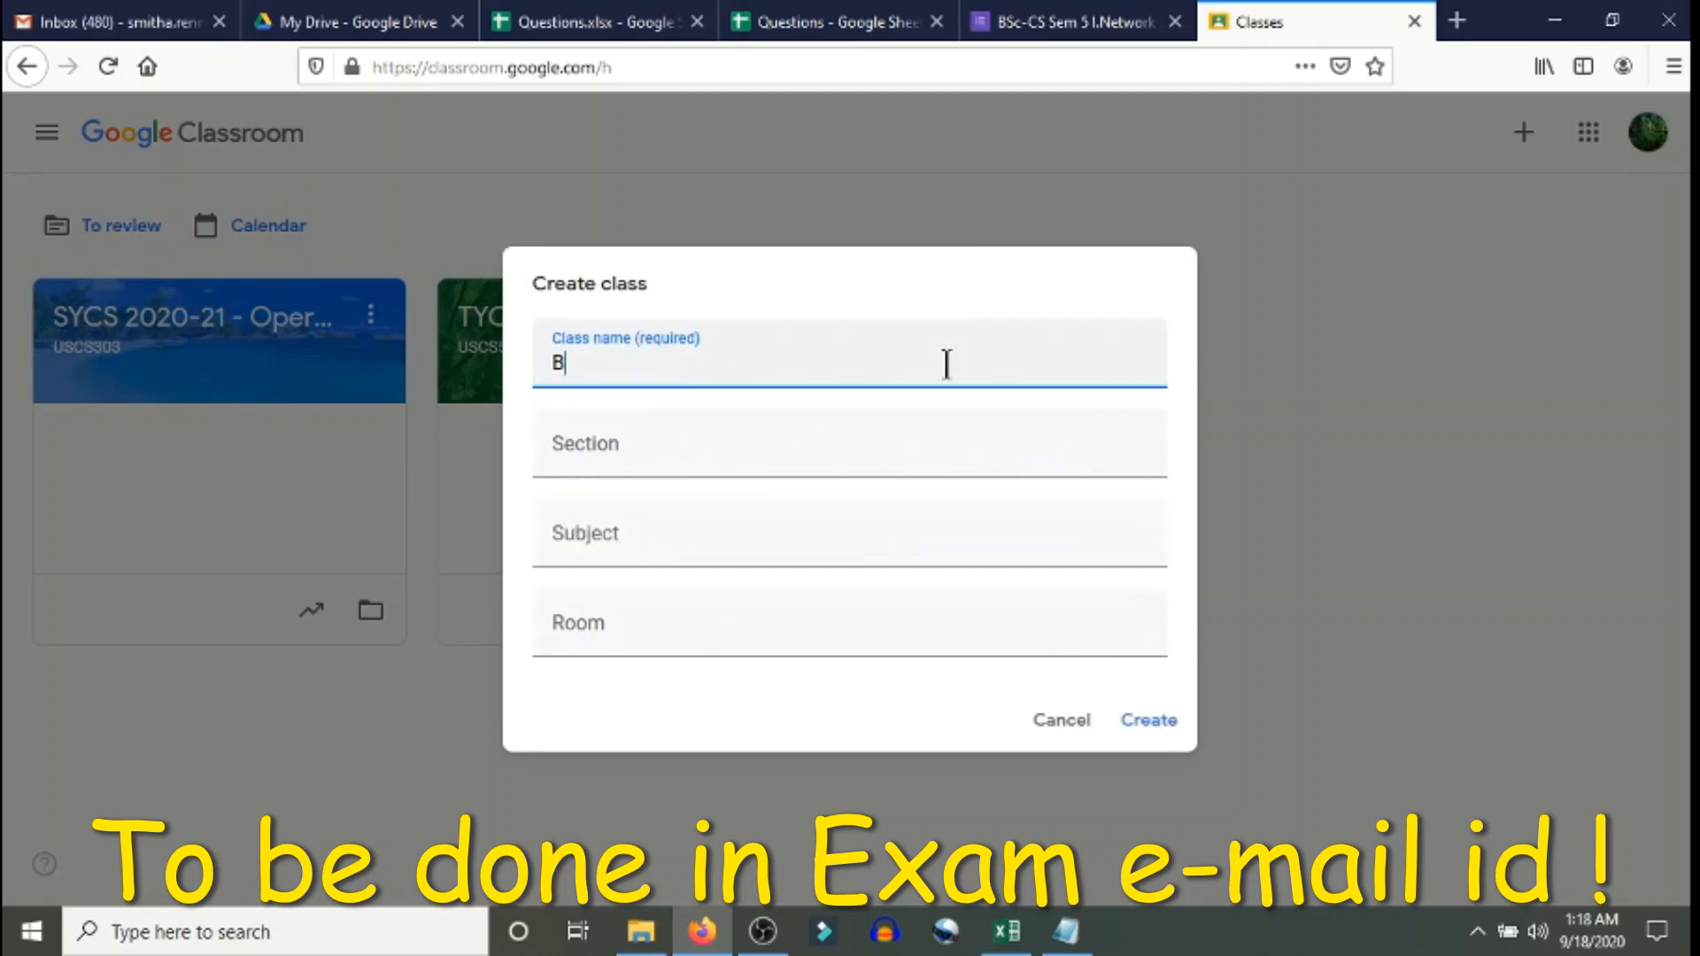
pyautogui.write('Sc-CS Sem 5')
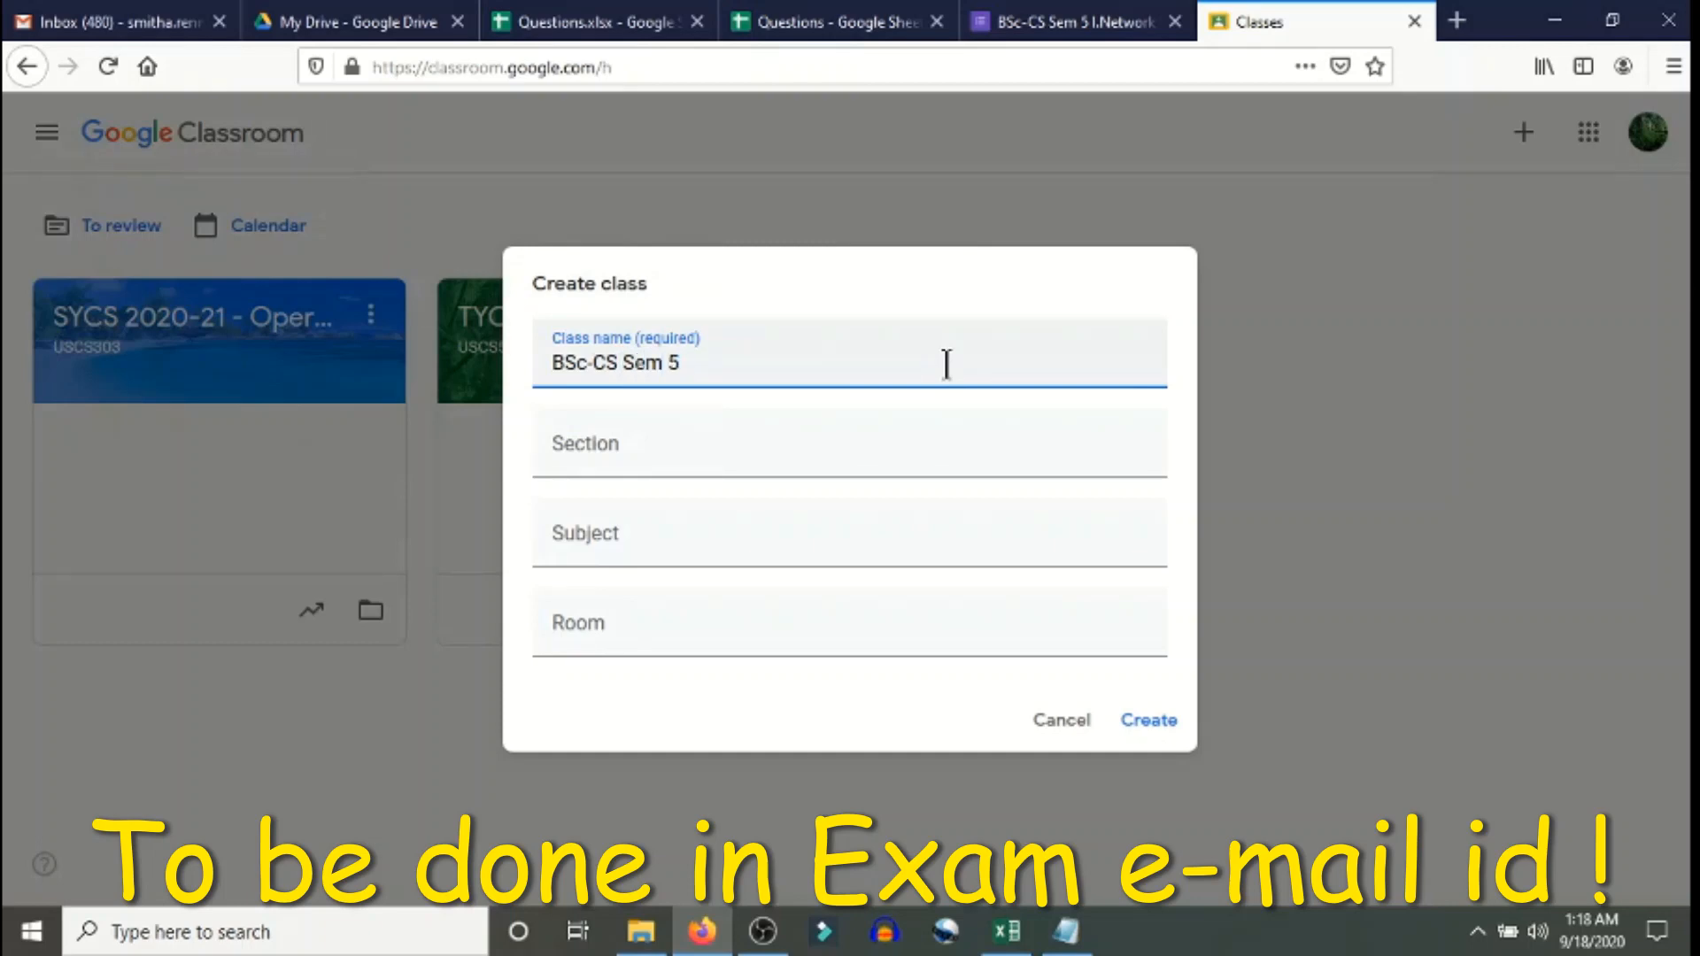
pyautogui.write(' I Nt')
pyautogui.write('twork Se')
pyautogui.write('curi')
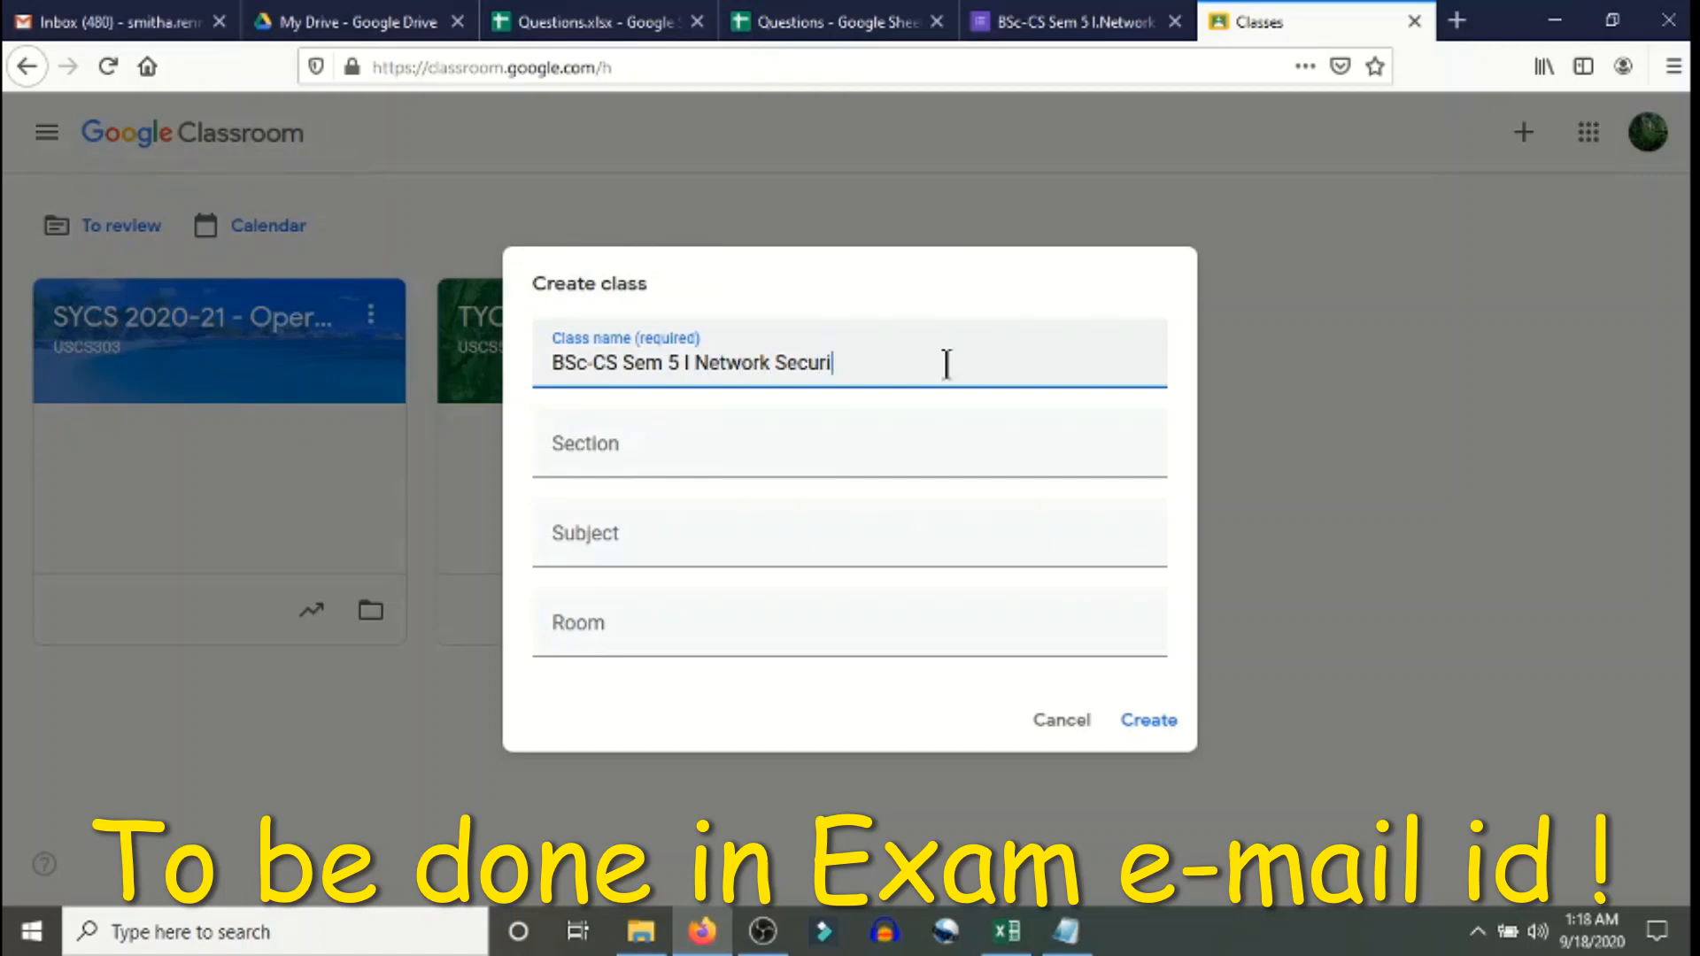
pyautogui.write('ty')
pyautogui.click(1151, 716)
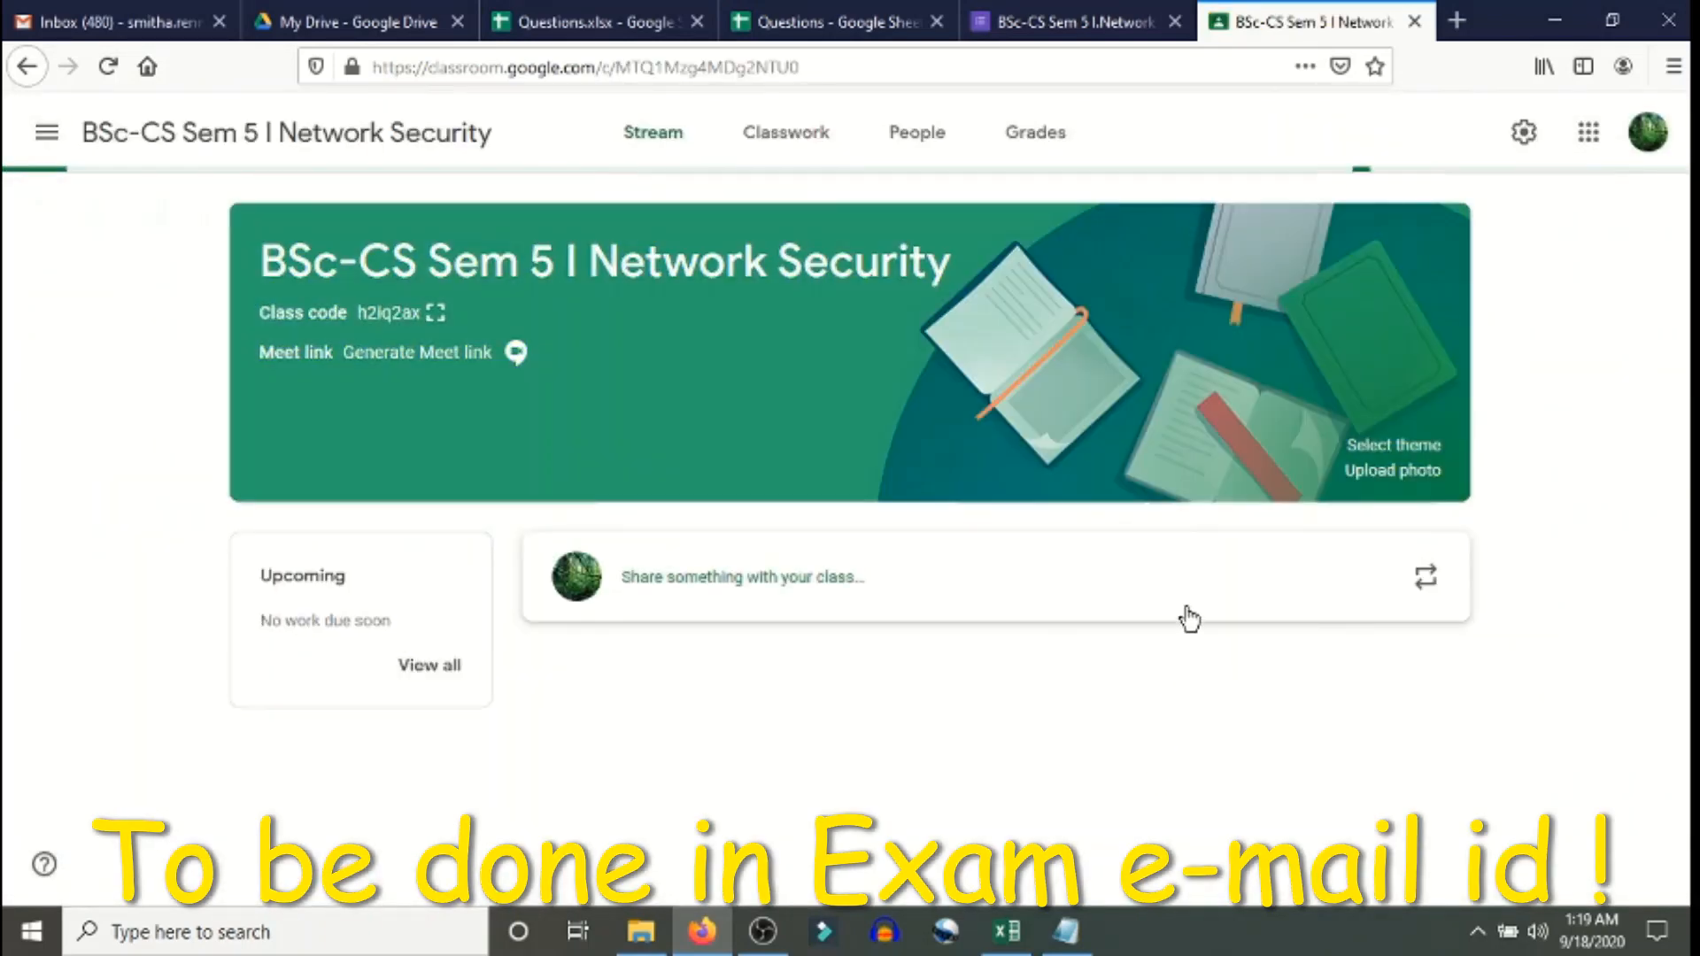
# - Start a new quiz assignment in Classwork and remove its attached Blank Quiz
pyautogui.click(806, 153)
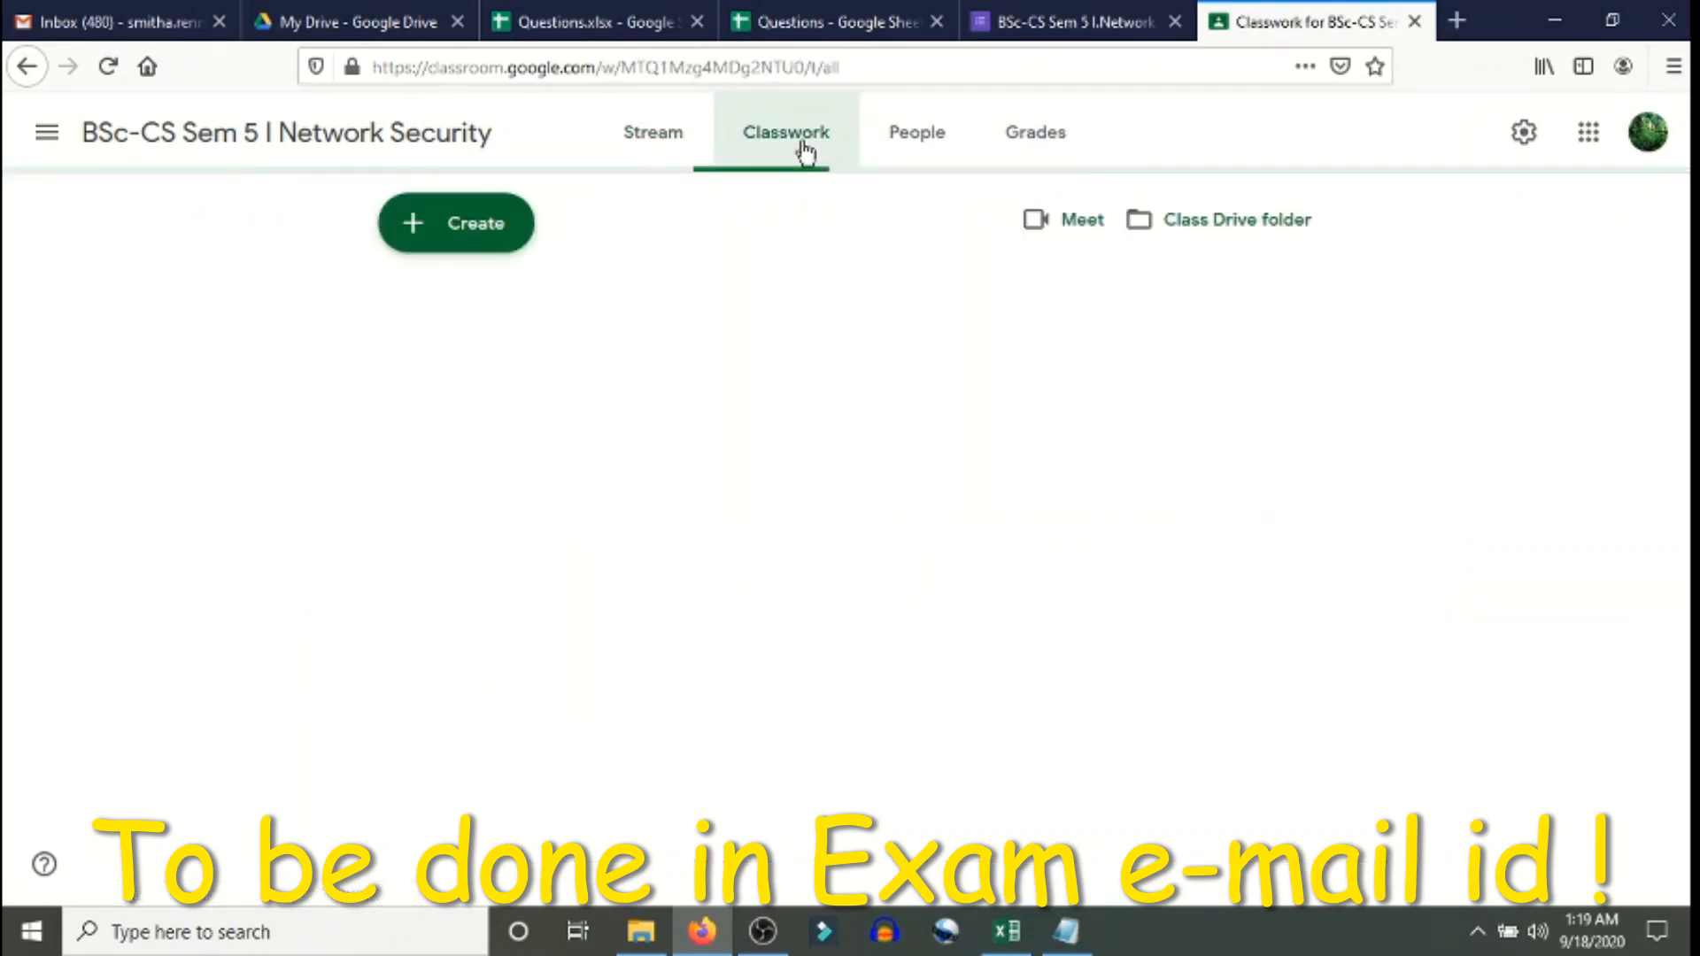
pyautogui.click(416, 228)
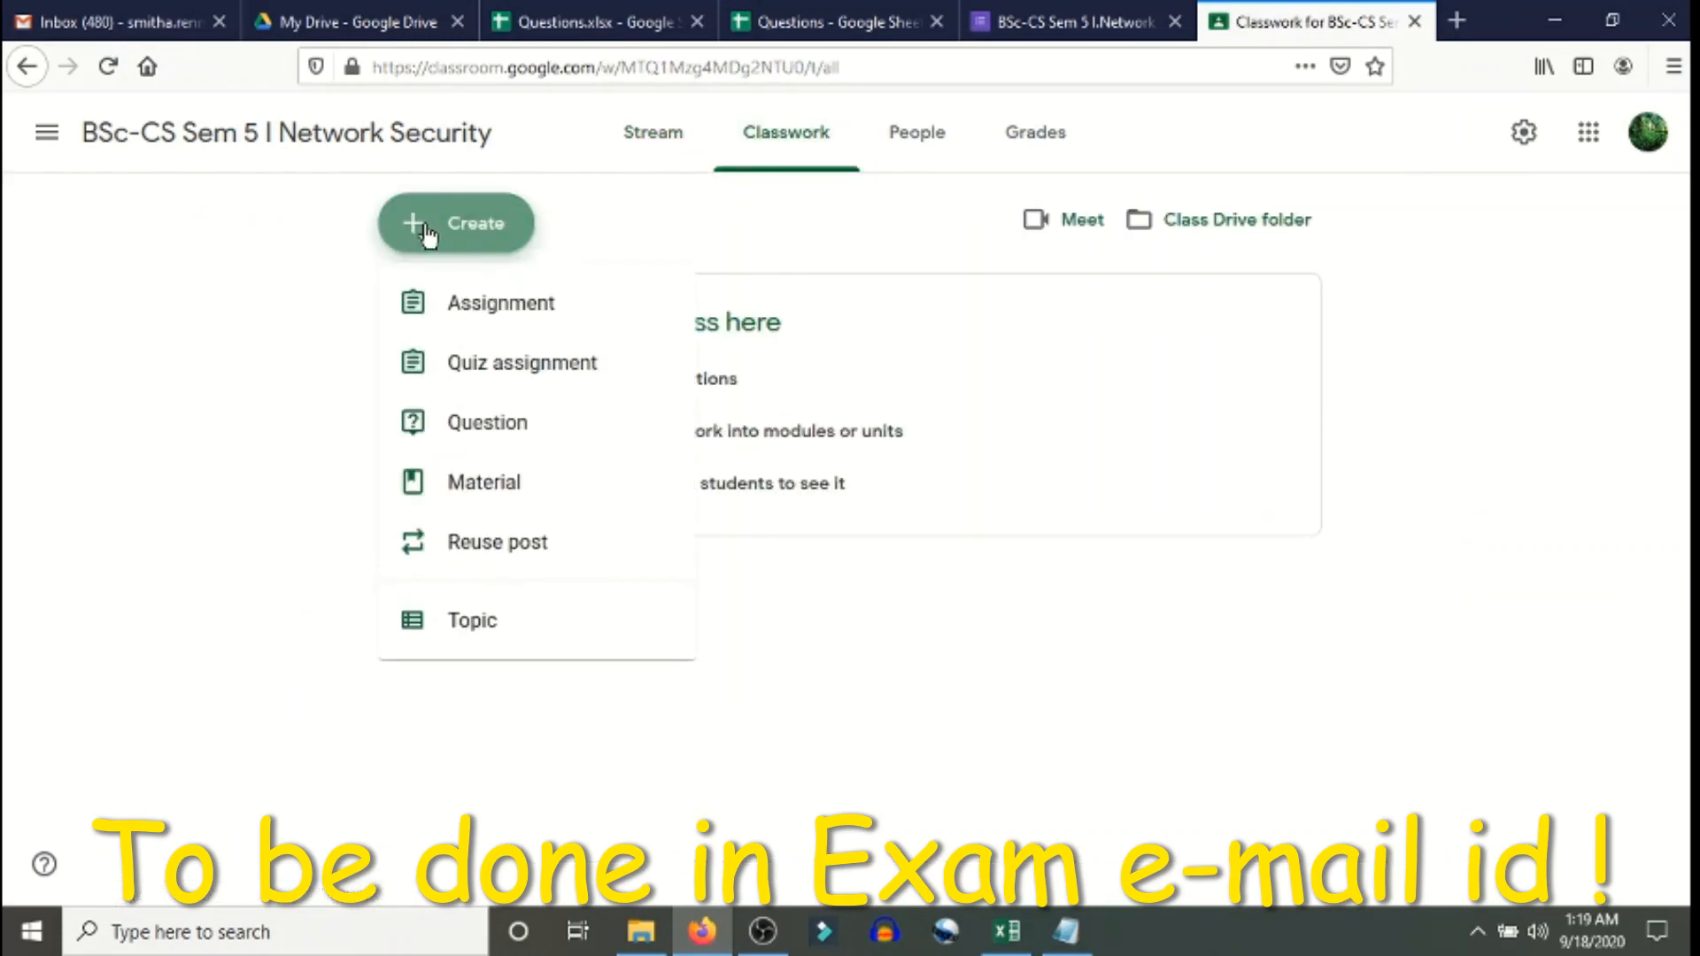
pyautogui.click(547, 379)
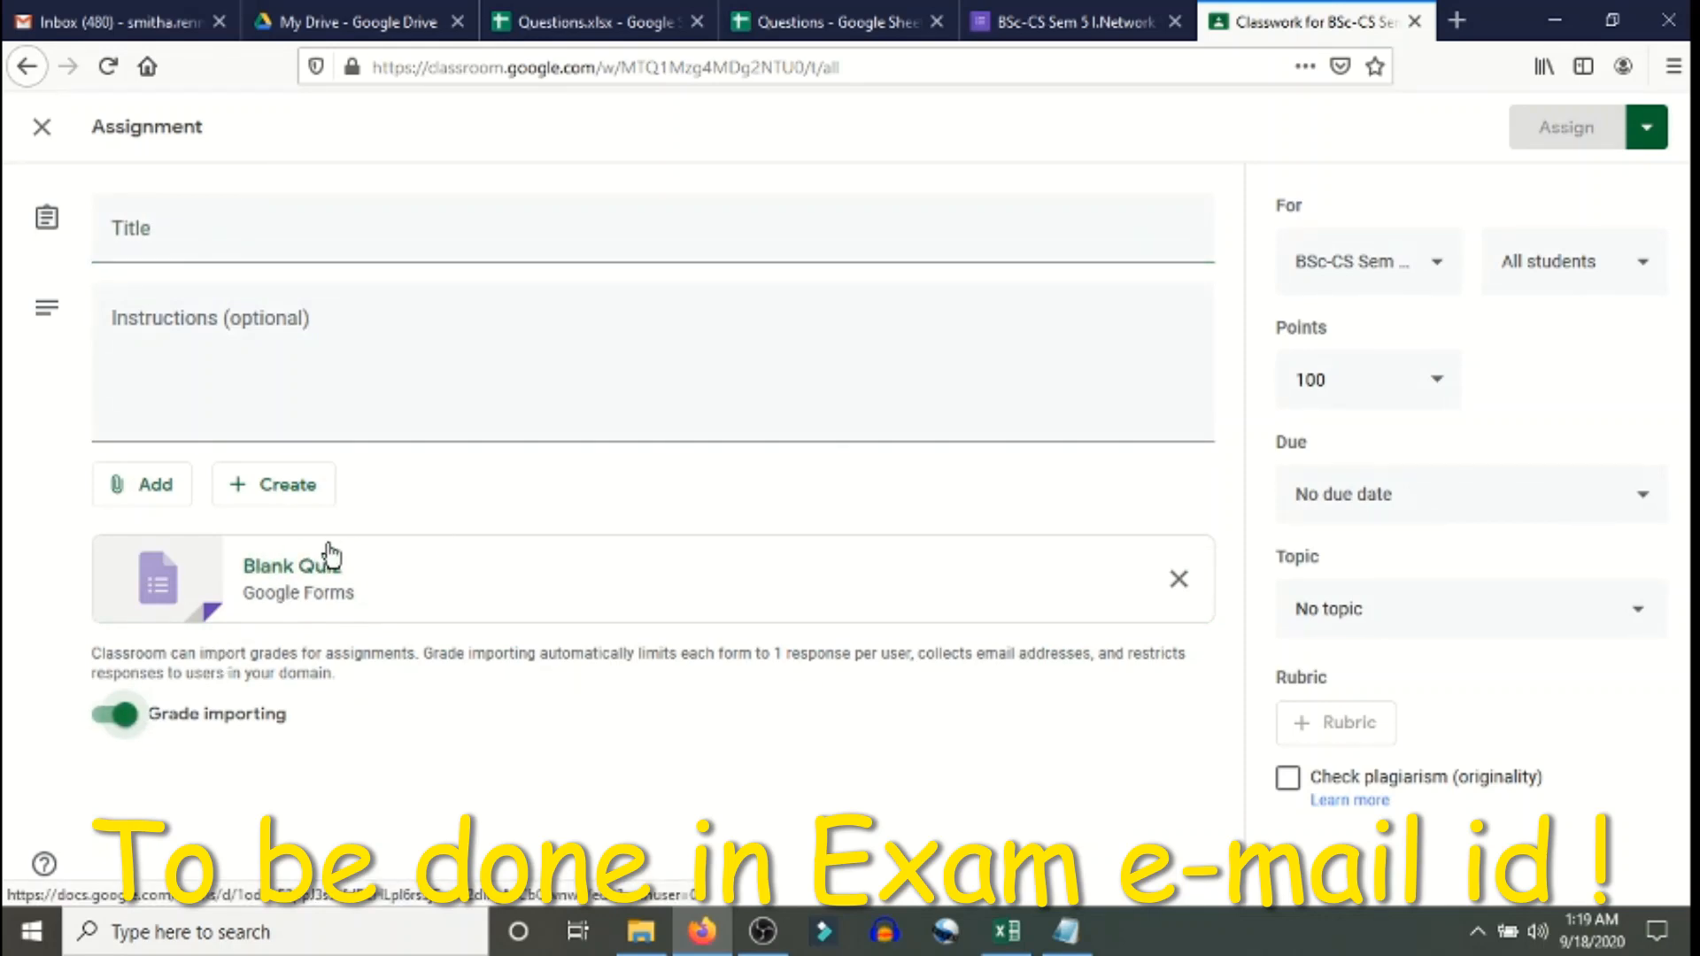
pyautogui.click(1177, 582)
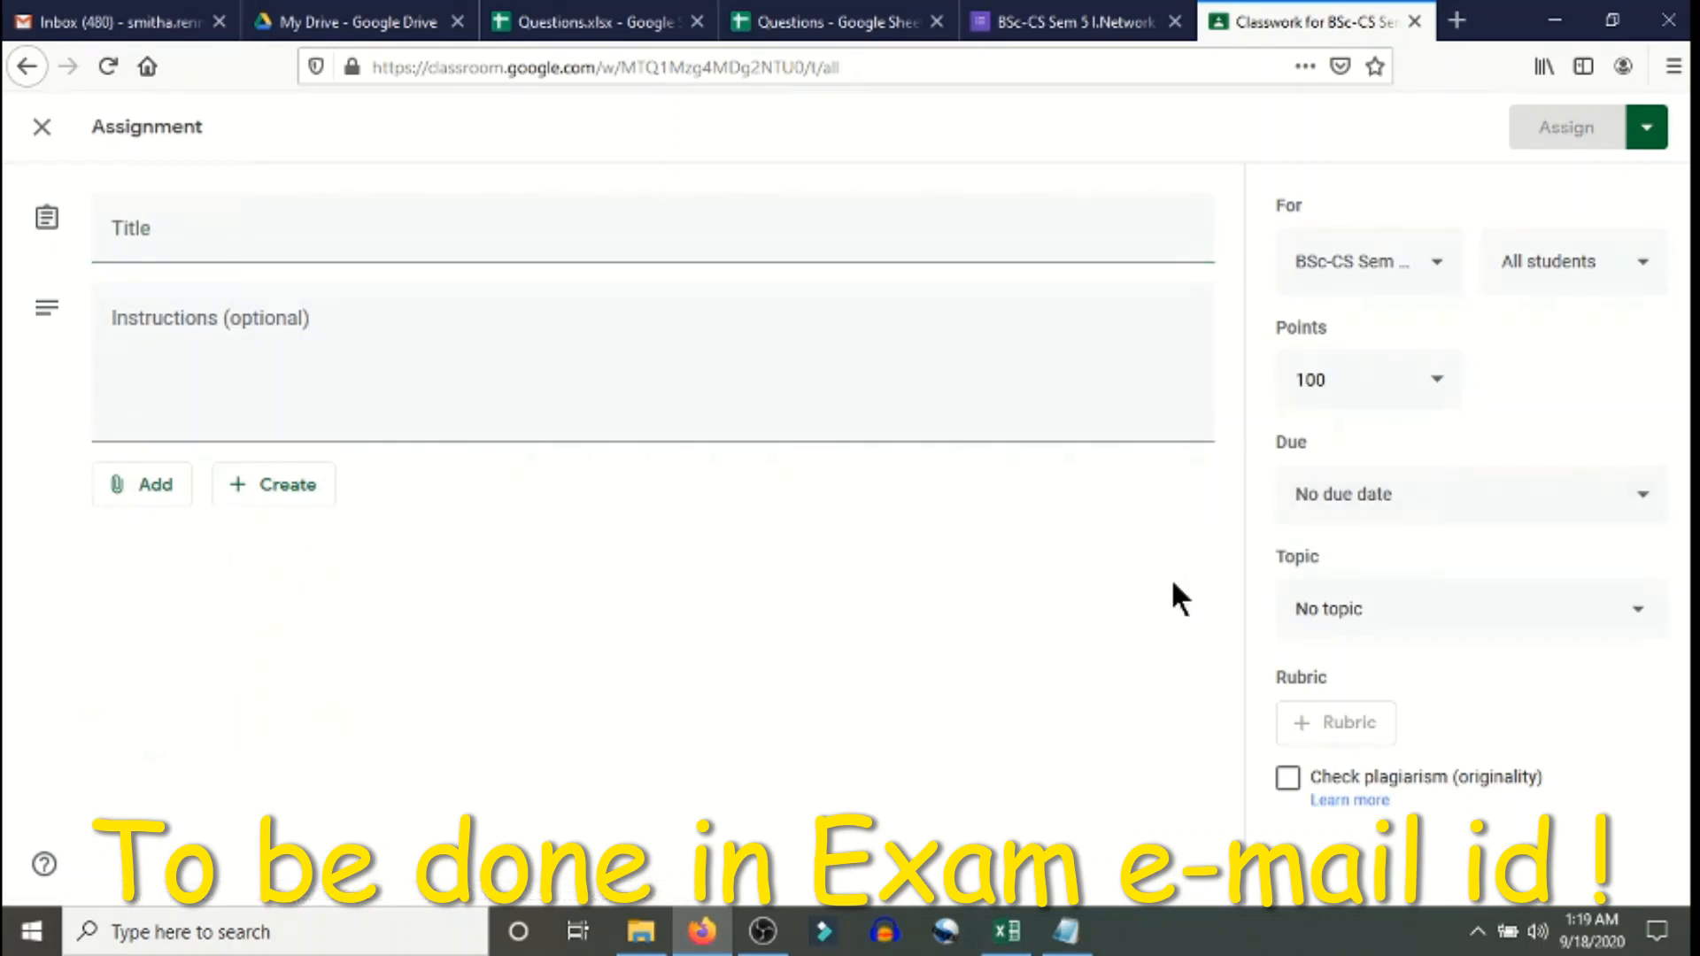
# - Attach the forms.gle quiz link copied from Notepad to the assignment as a link
pyautogui.click(148, 501)
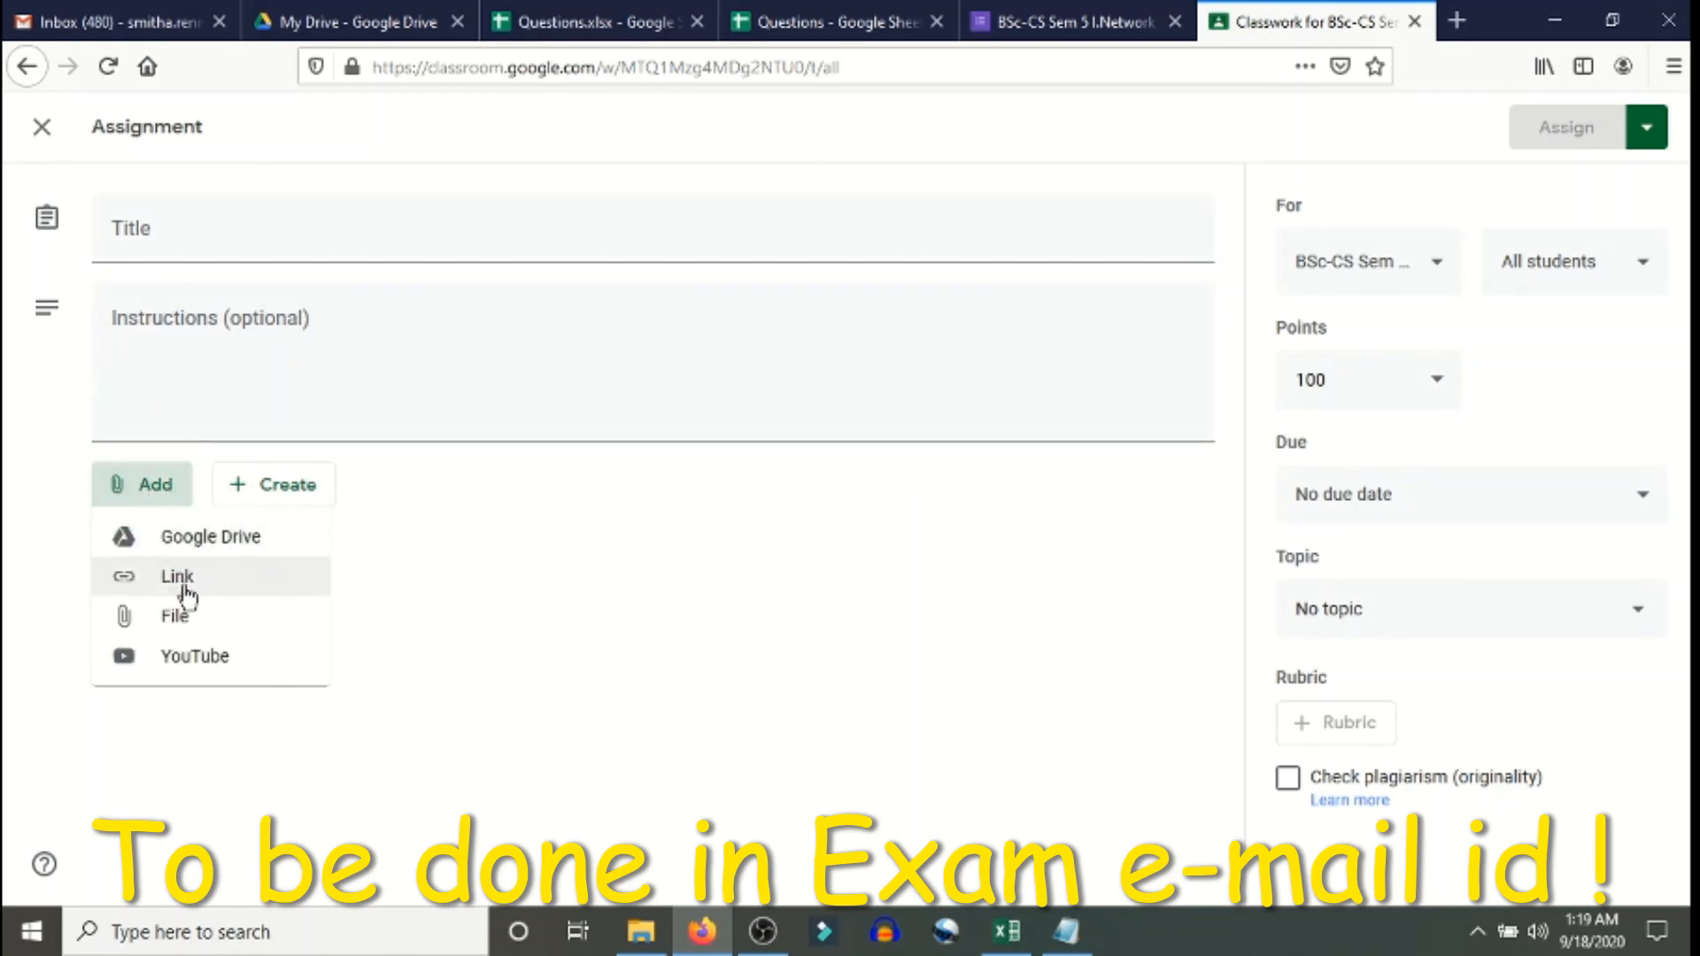
pyautogui.click(178, 578)
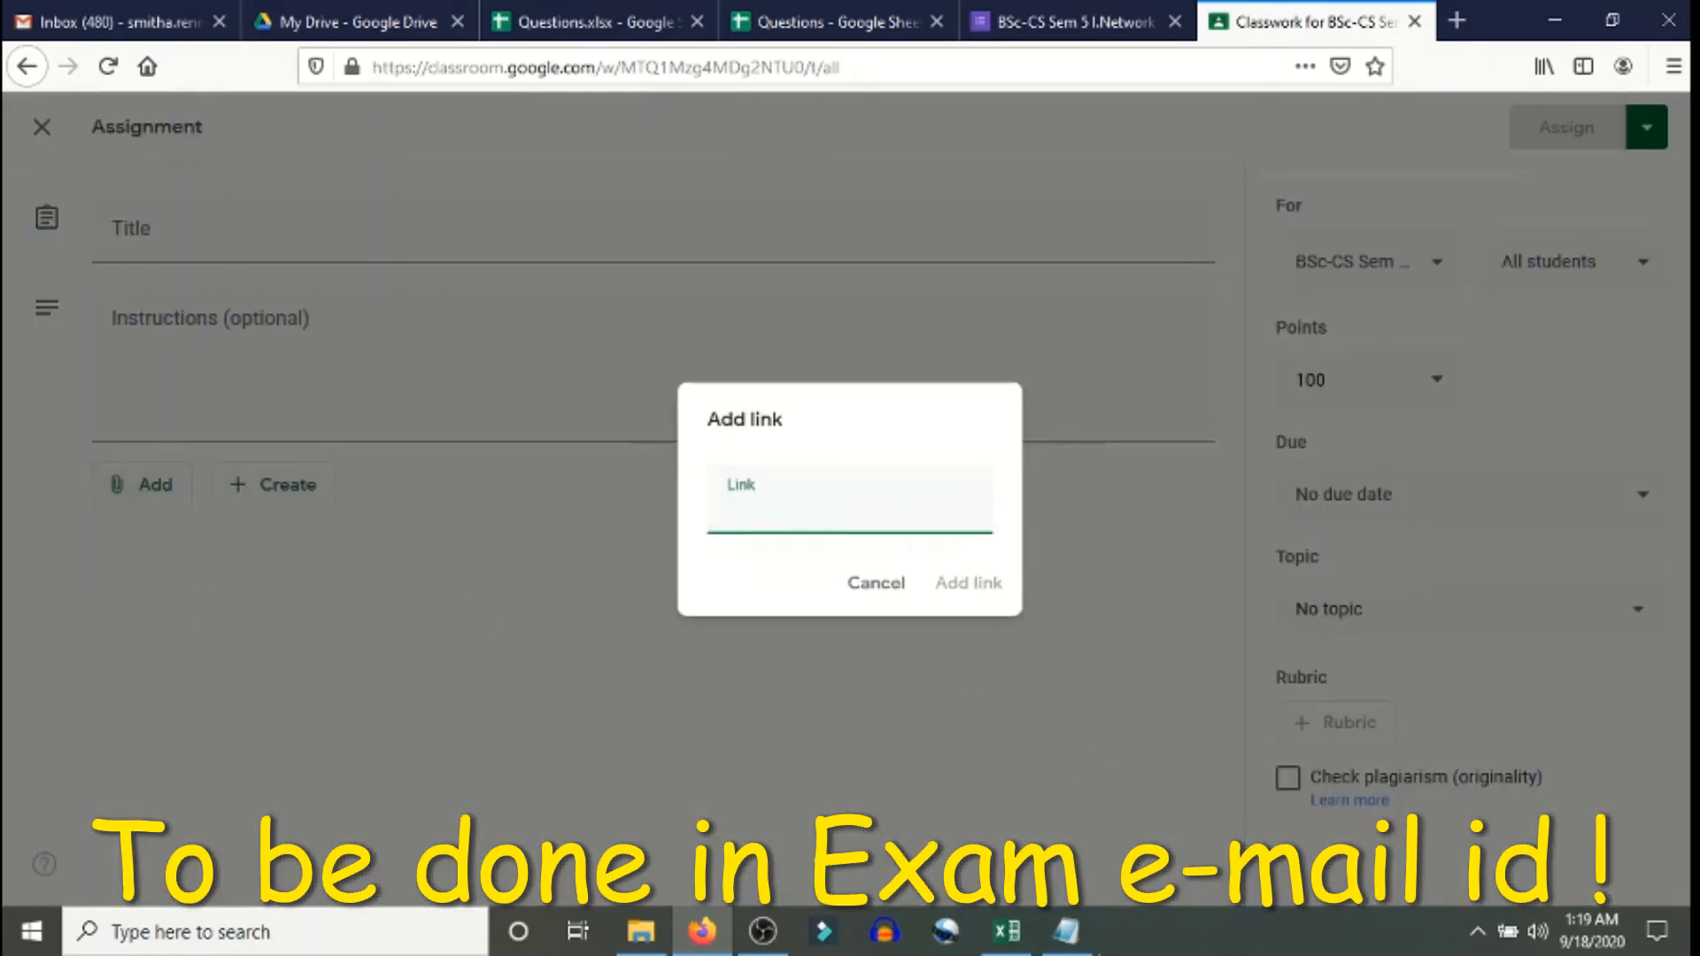
pyautogui.click(1066, 931)
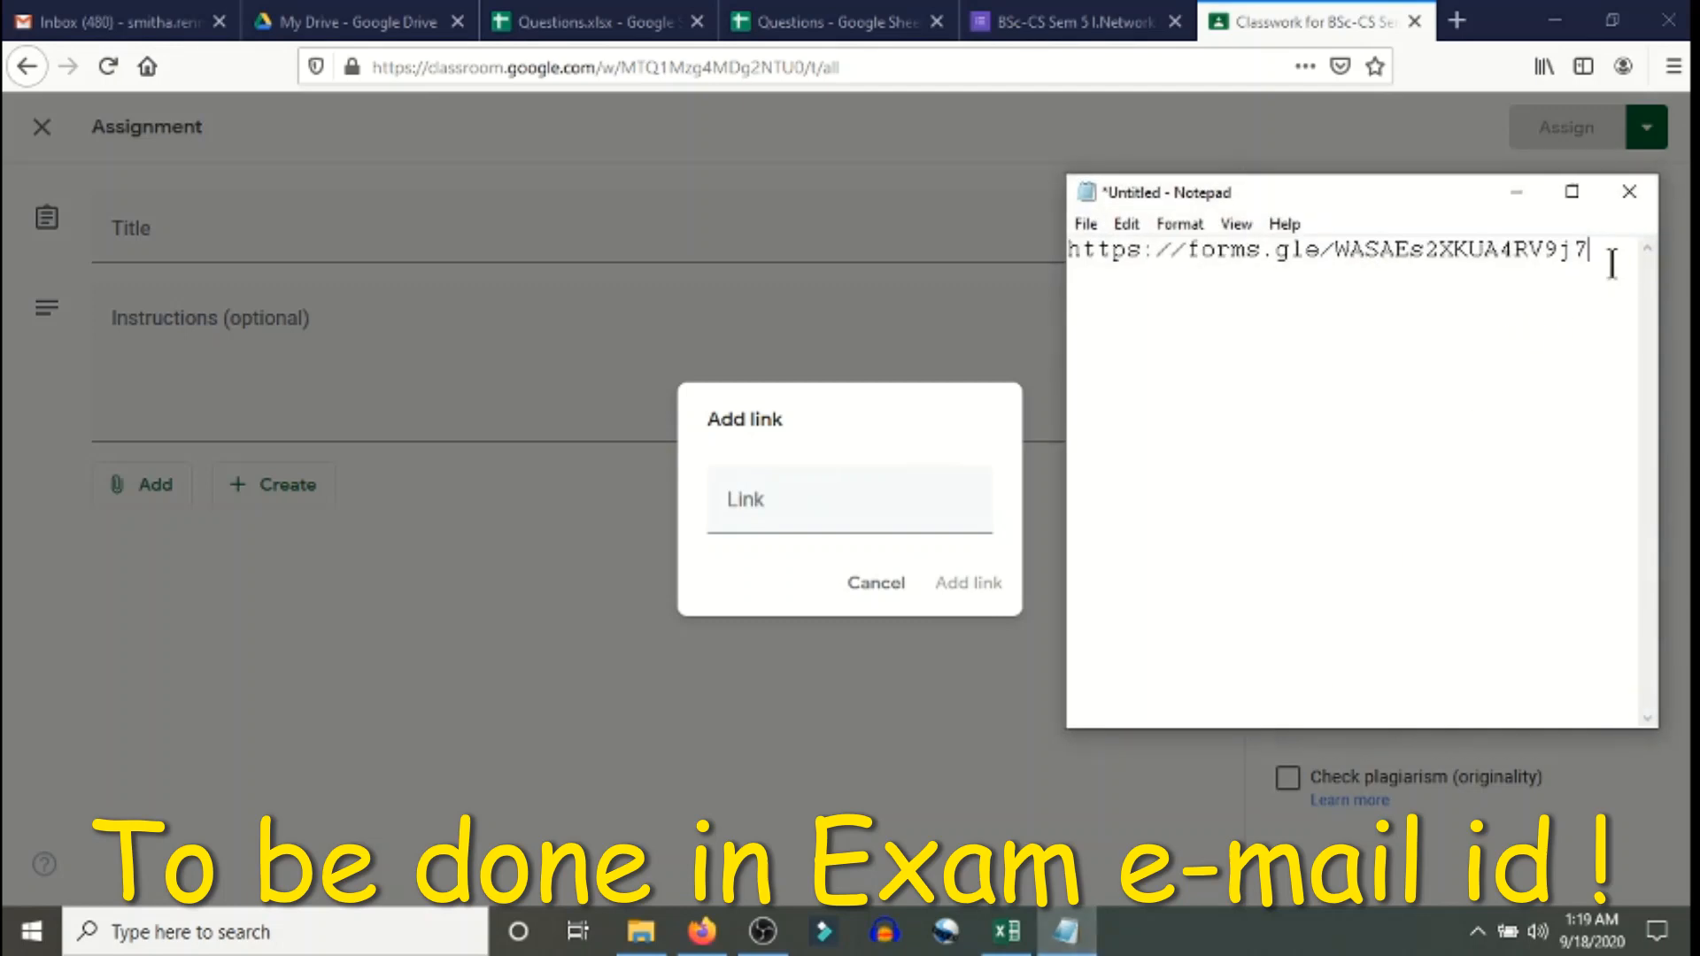
pyautogui.moveTo(1591, 252); pyautogui.dragTo(911, 216)
pyautogui.hotkey('ctrl', 'c')
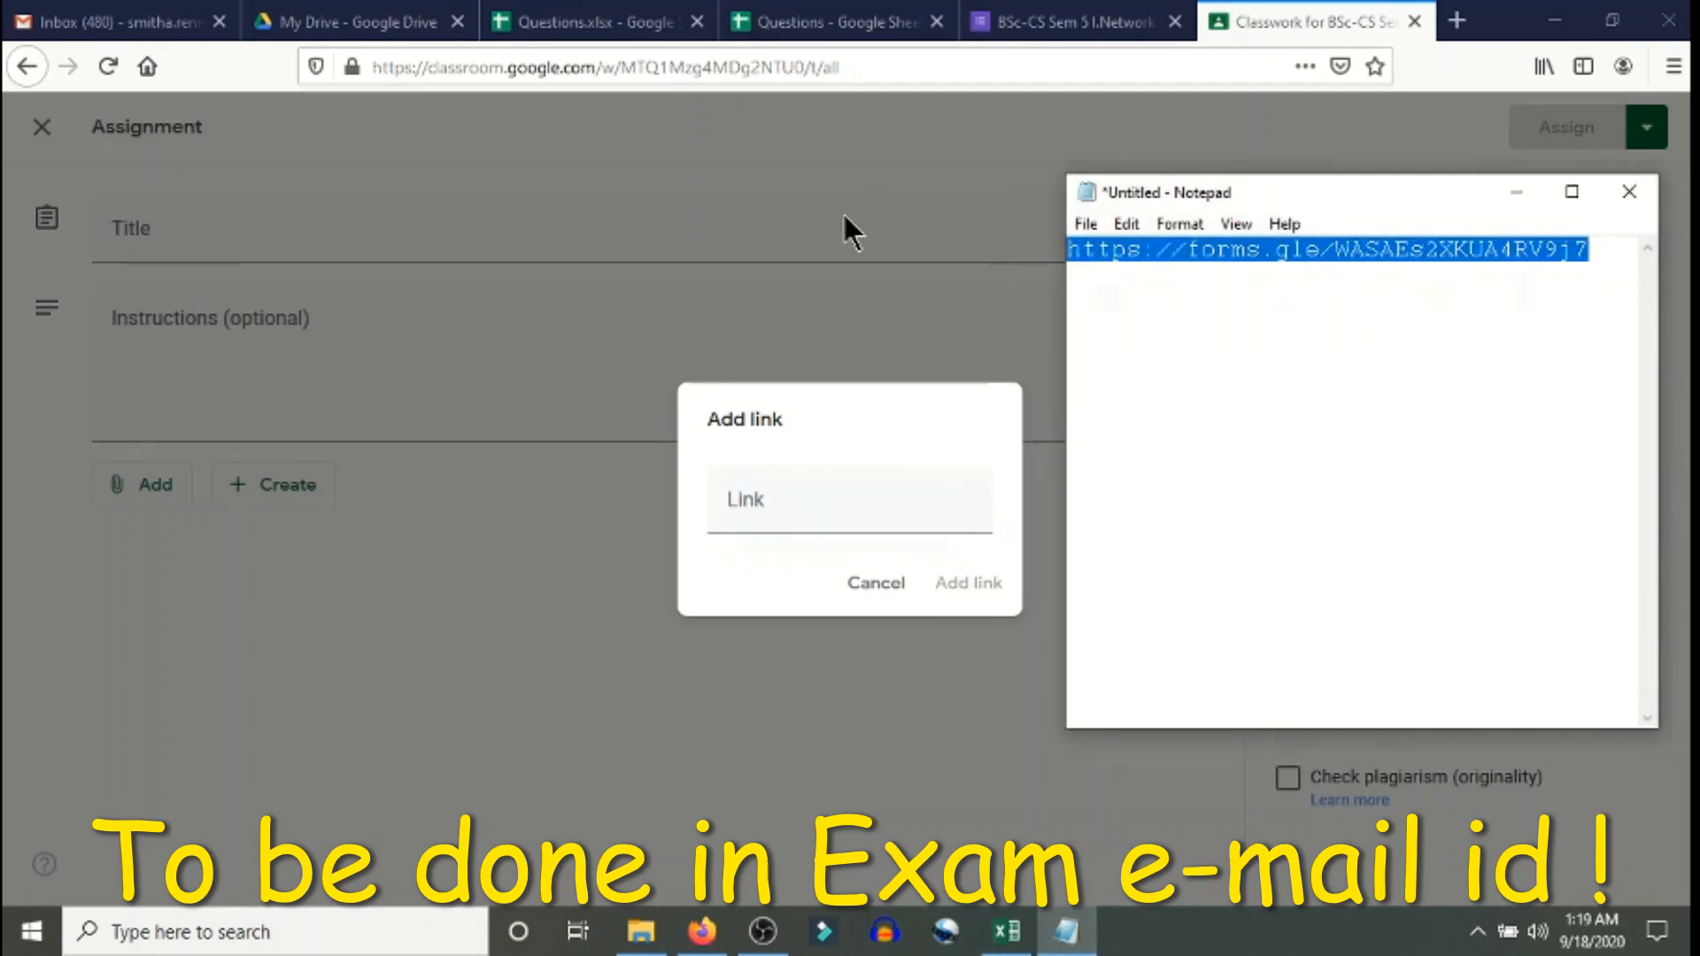
pyautogui.click(836, 509)
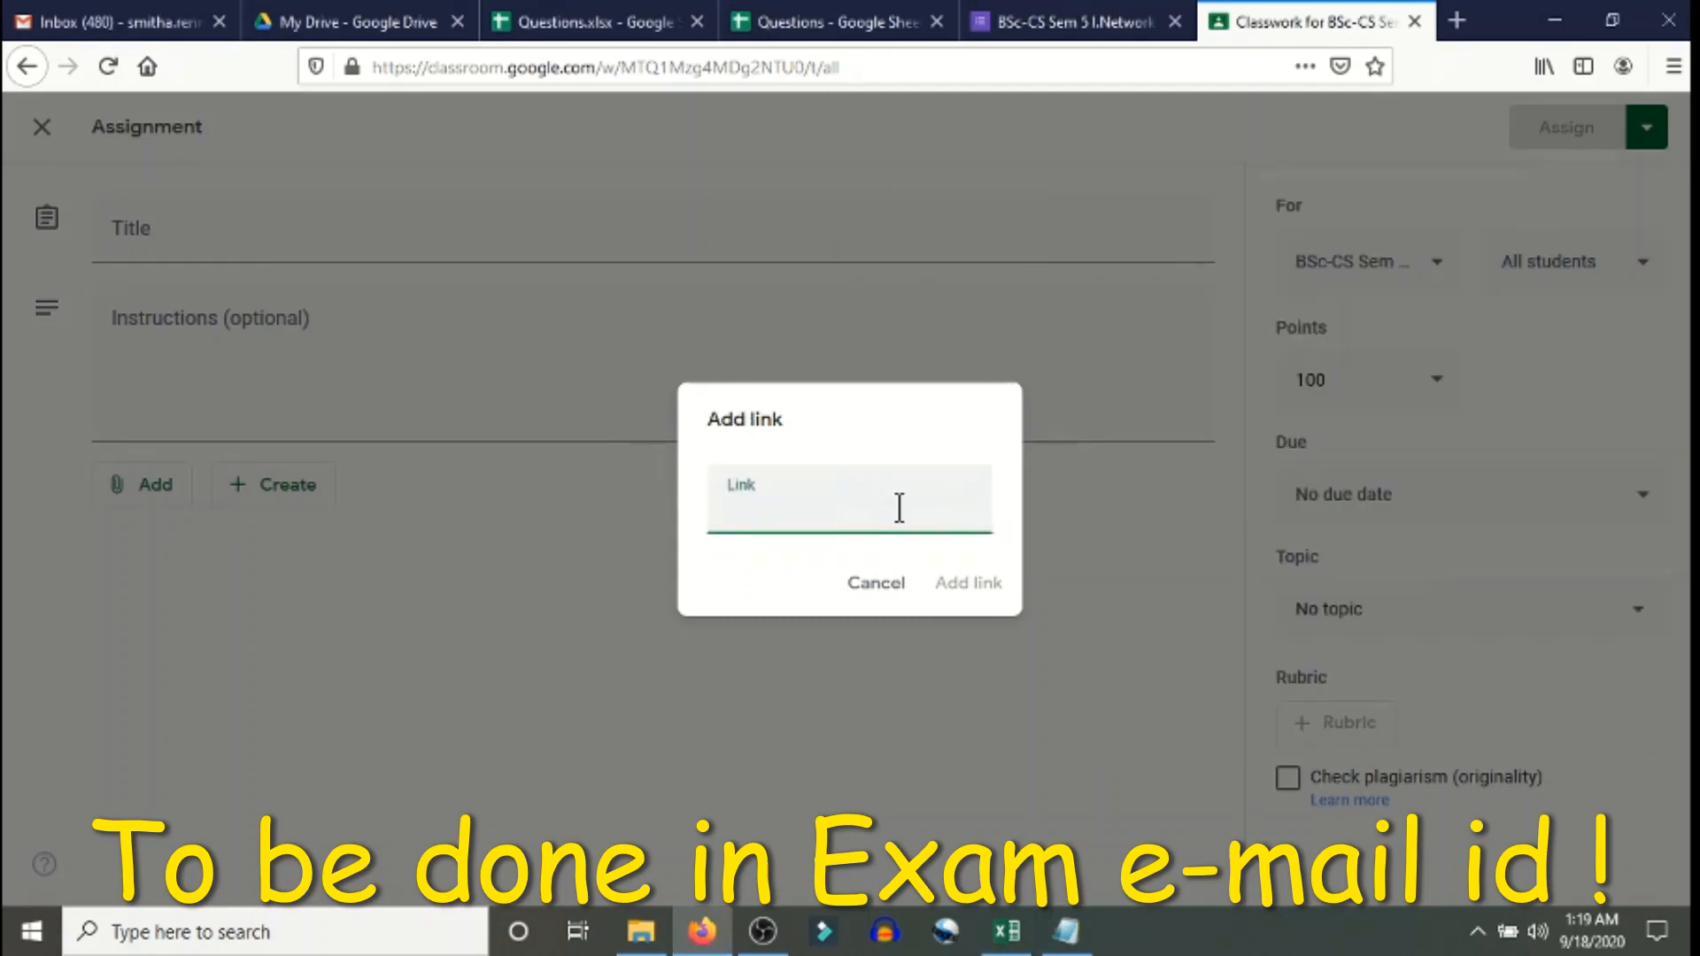
pyautogui.hotkey('ctrl', 'v')
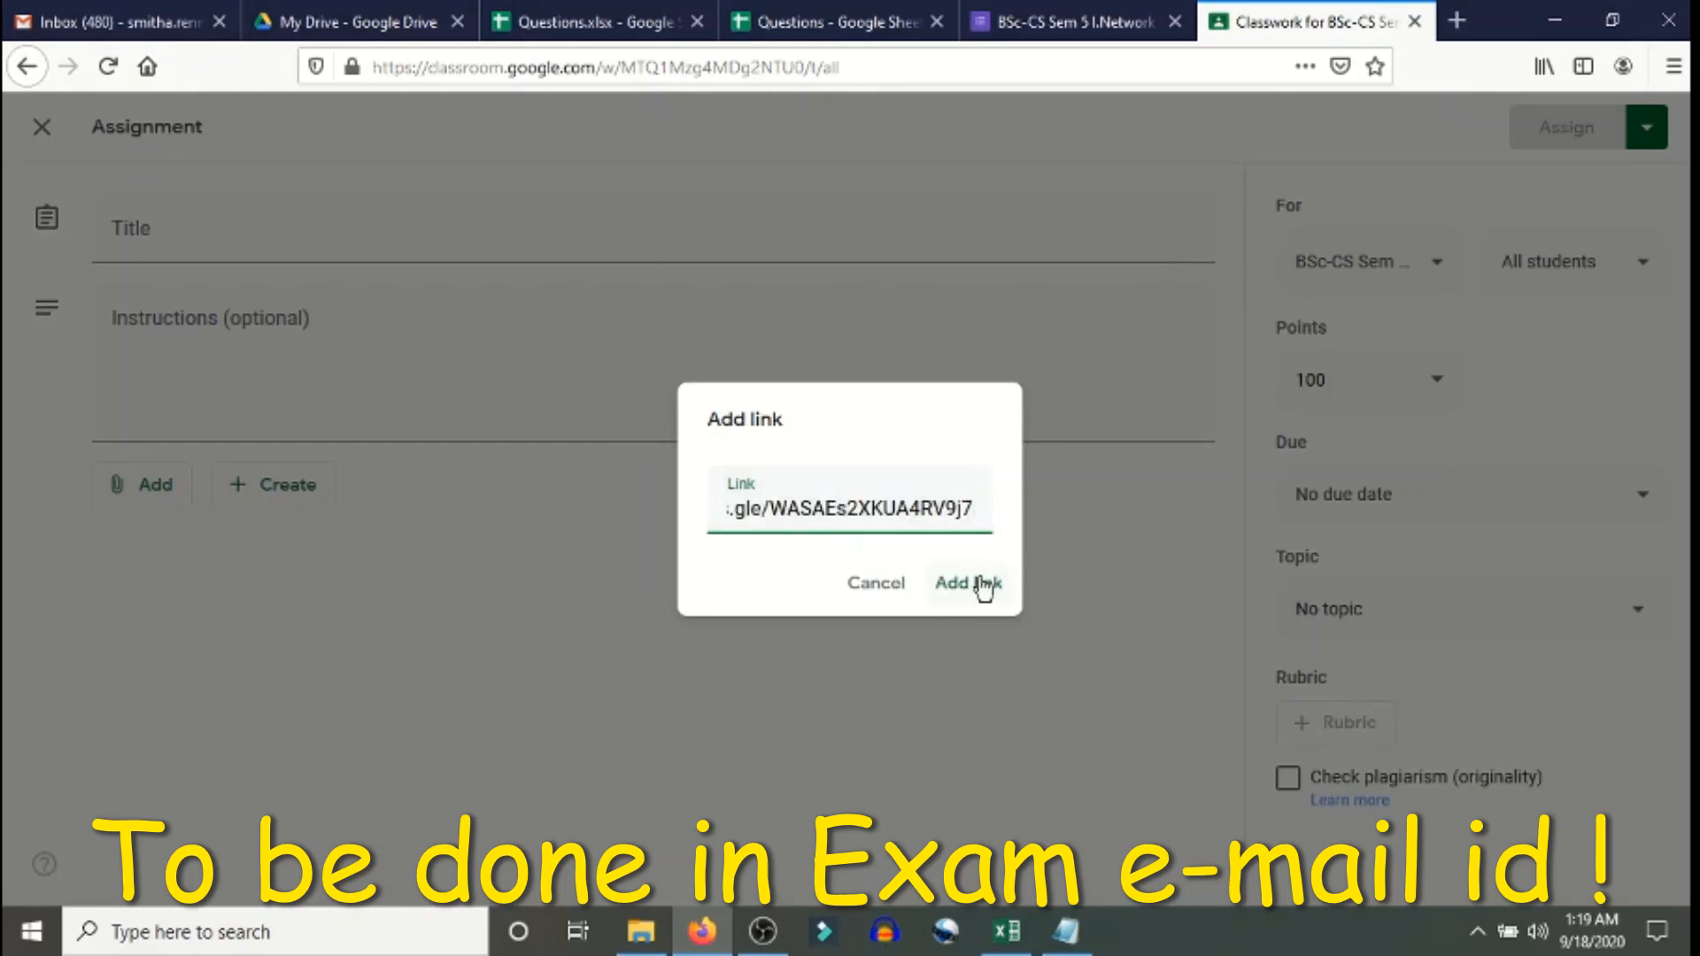
pyautogui.click(983, 586)
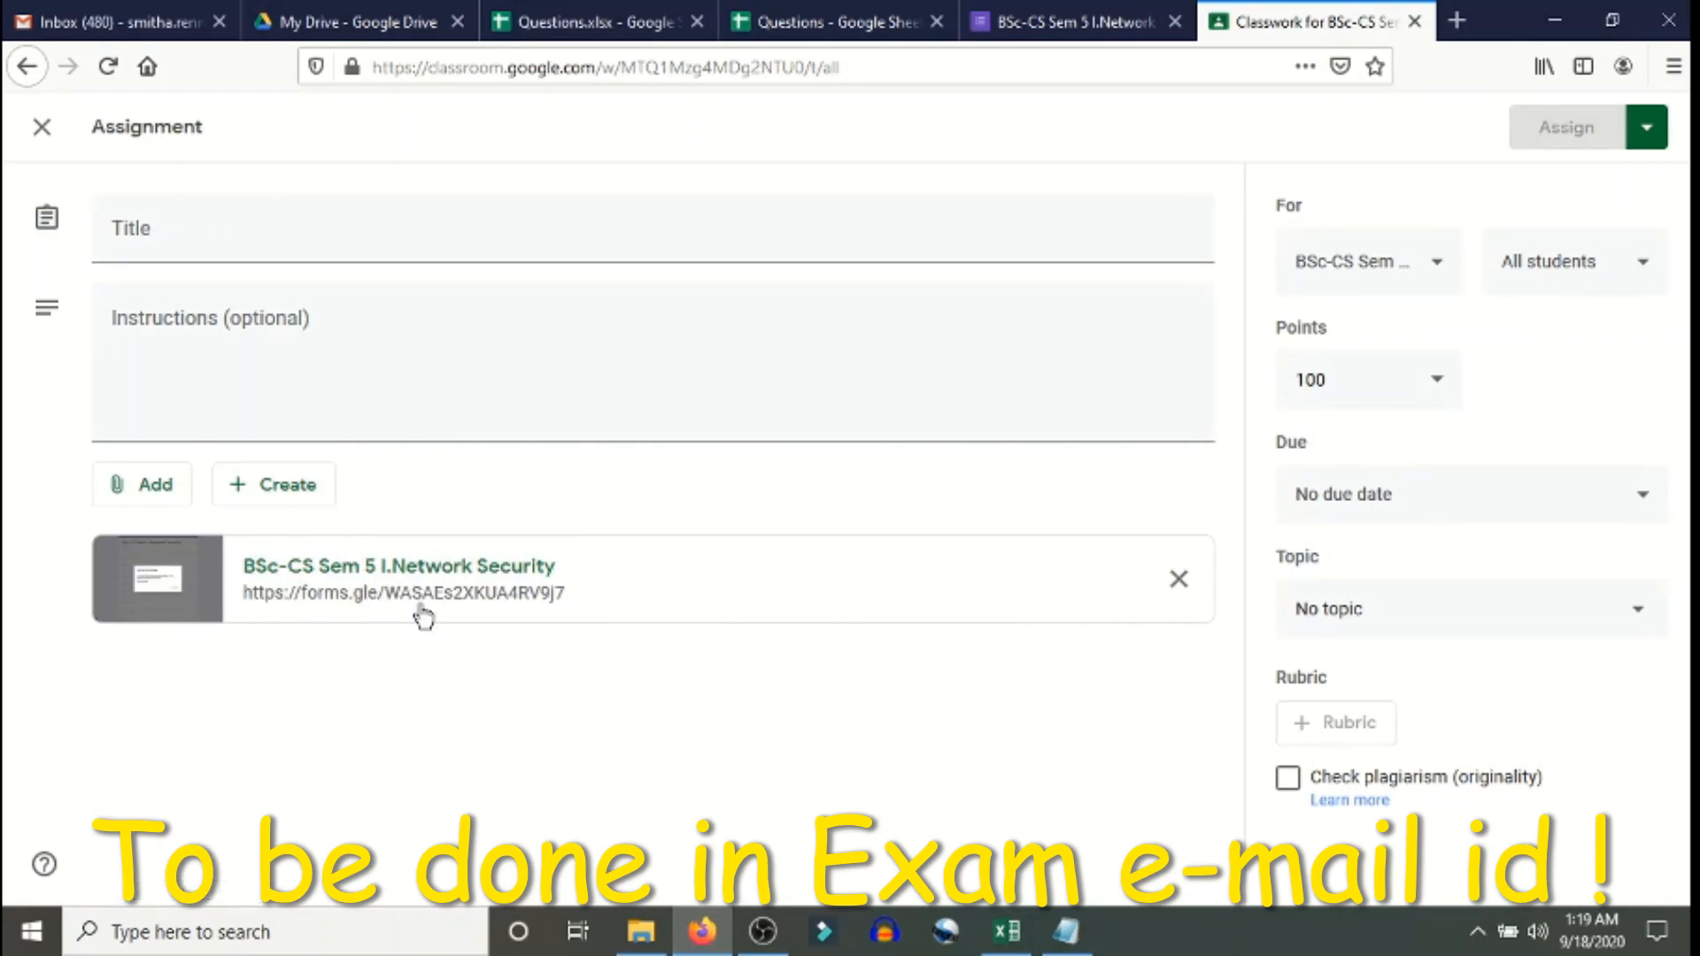
pyautogui.click(166, 248)
pyautogui.click(167, 334)
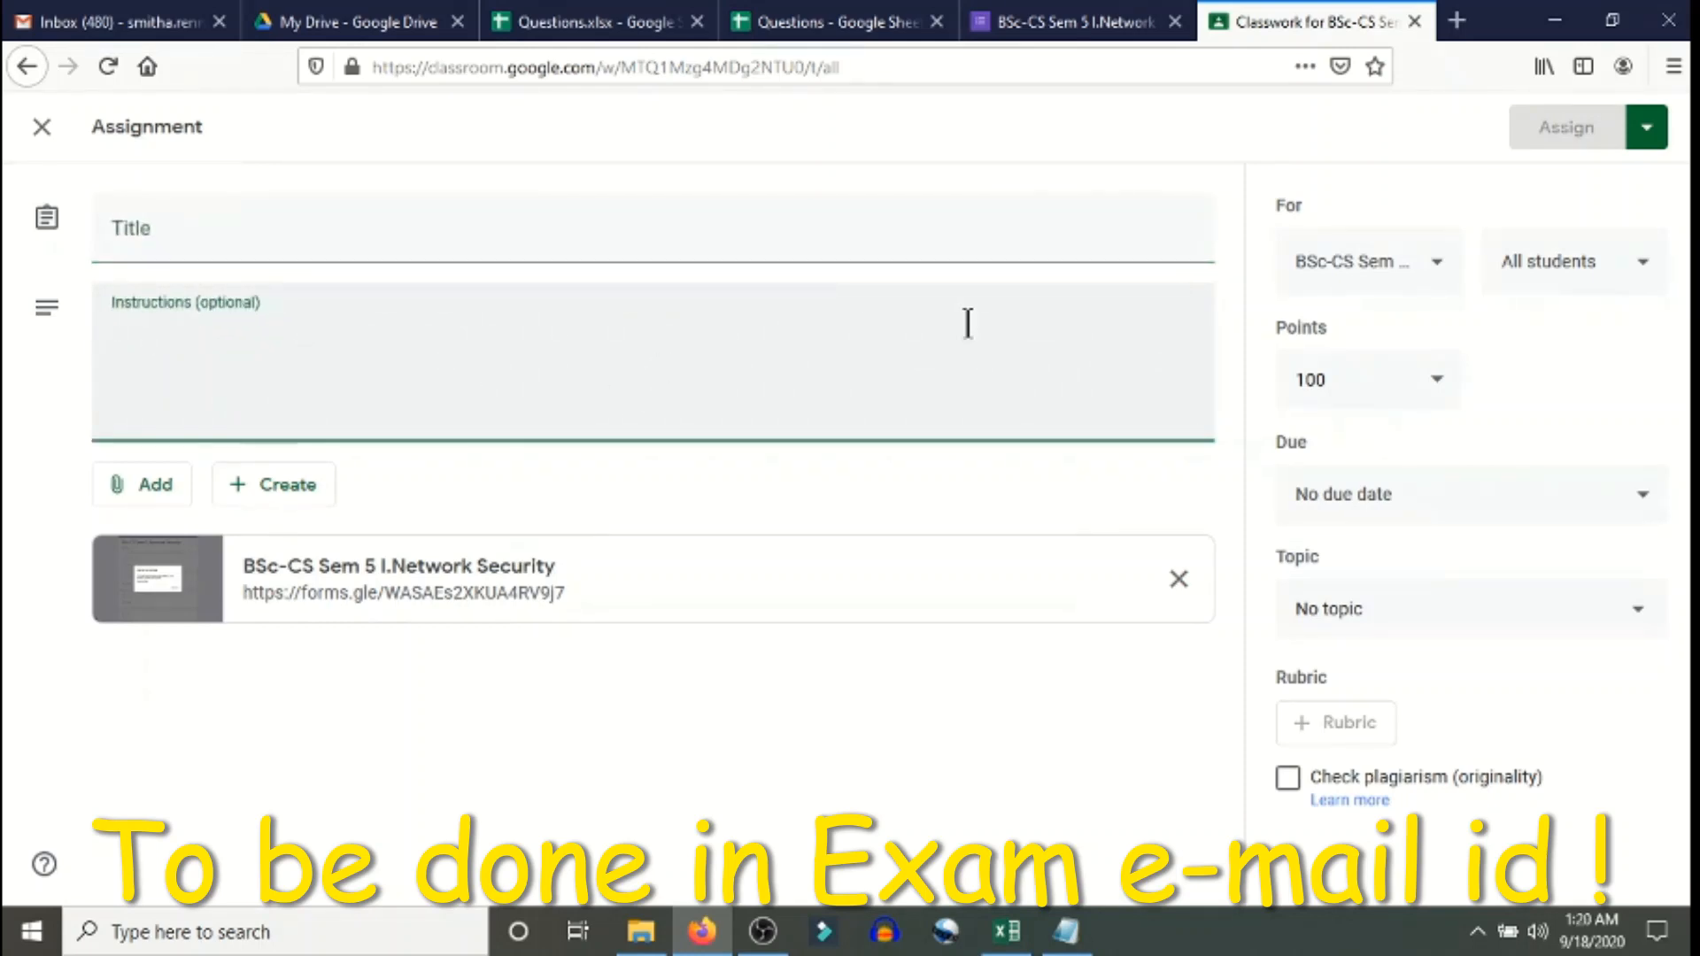
pyautogui.click(1661, 140)
pyautogui.click(1320, 120)
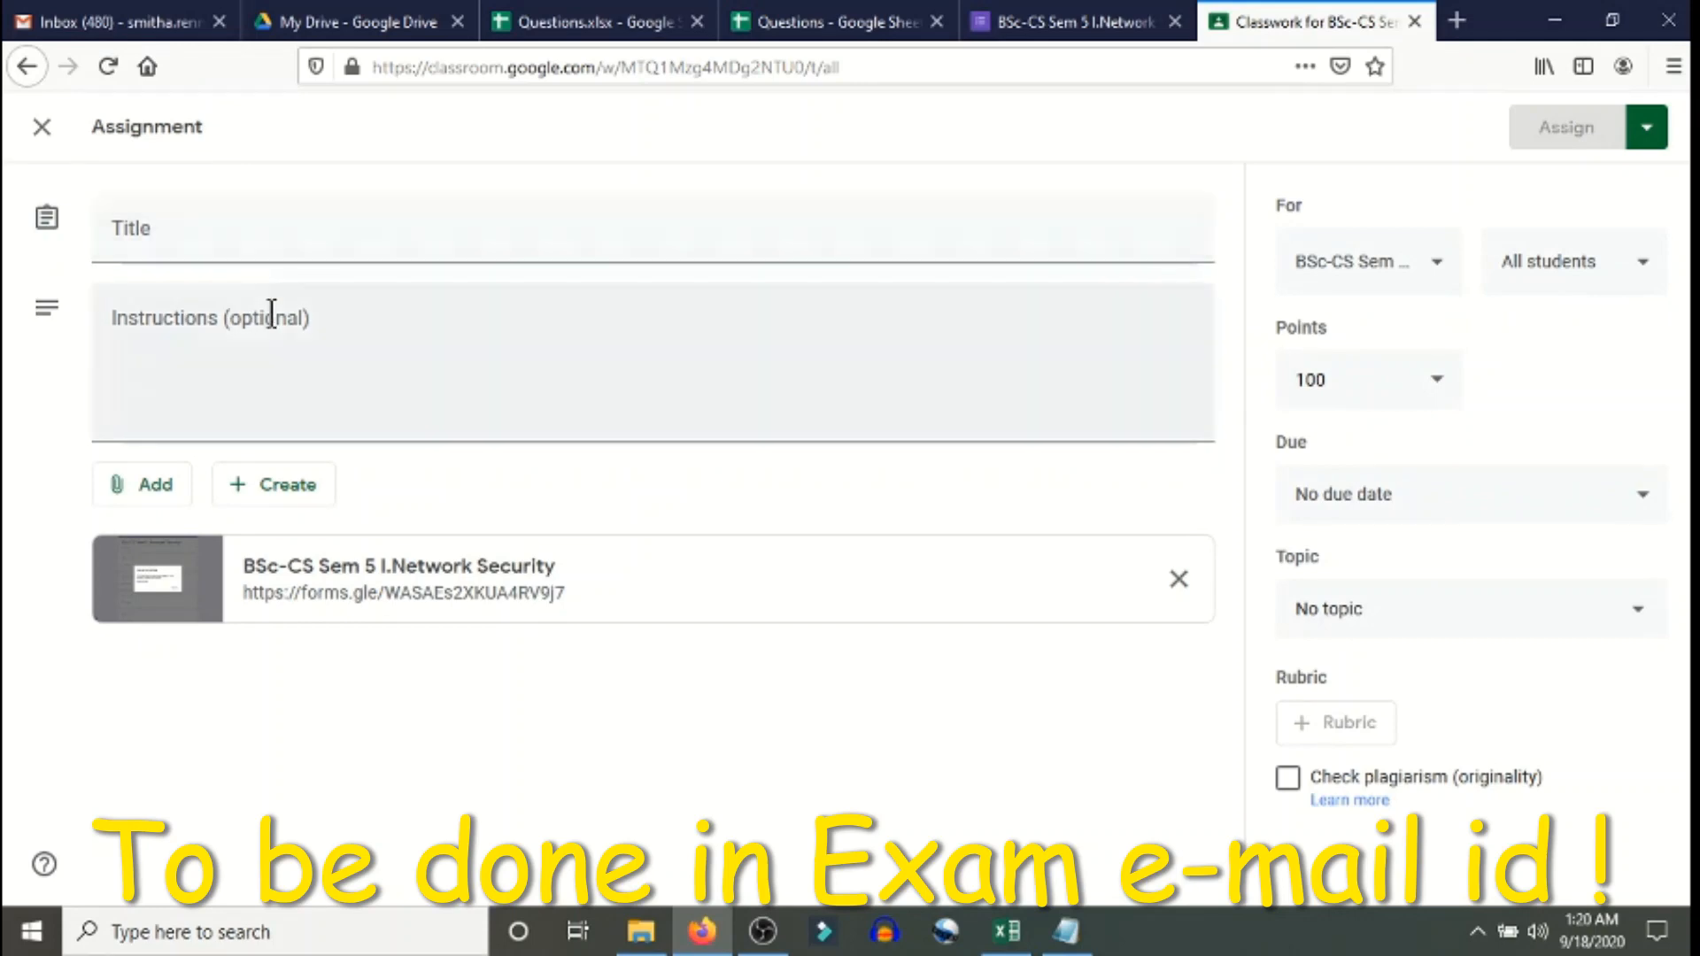
pyautogui.click(1649, 134)
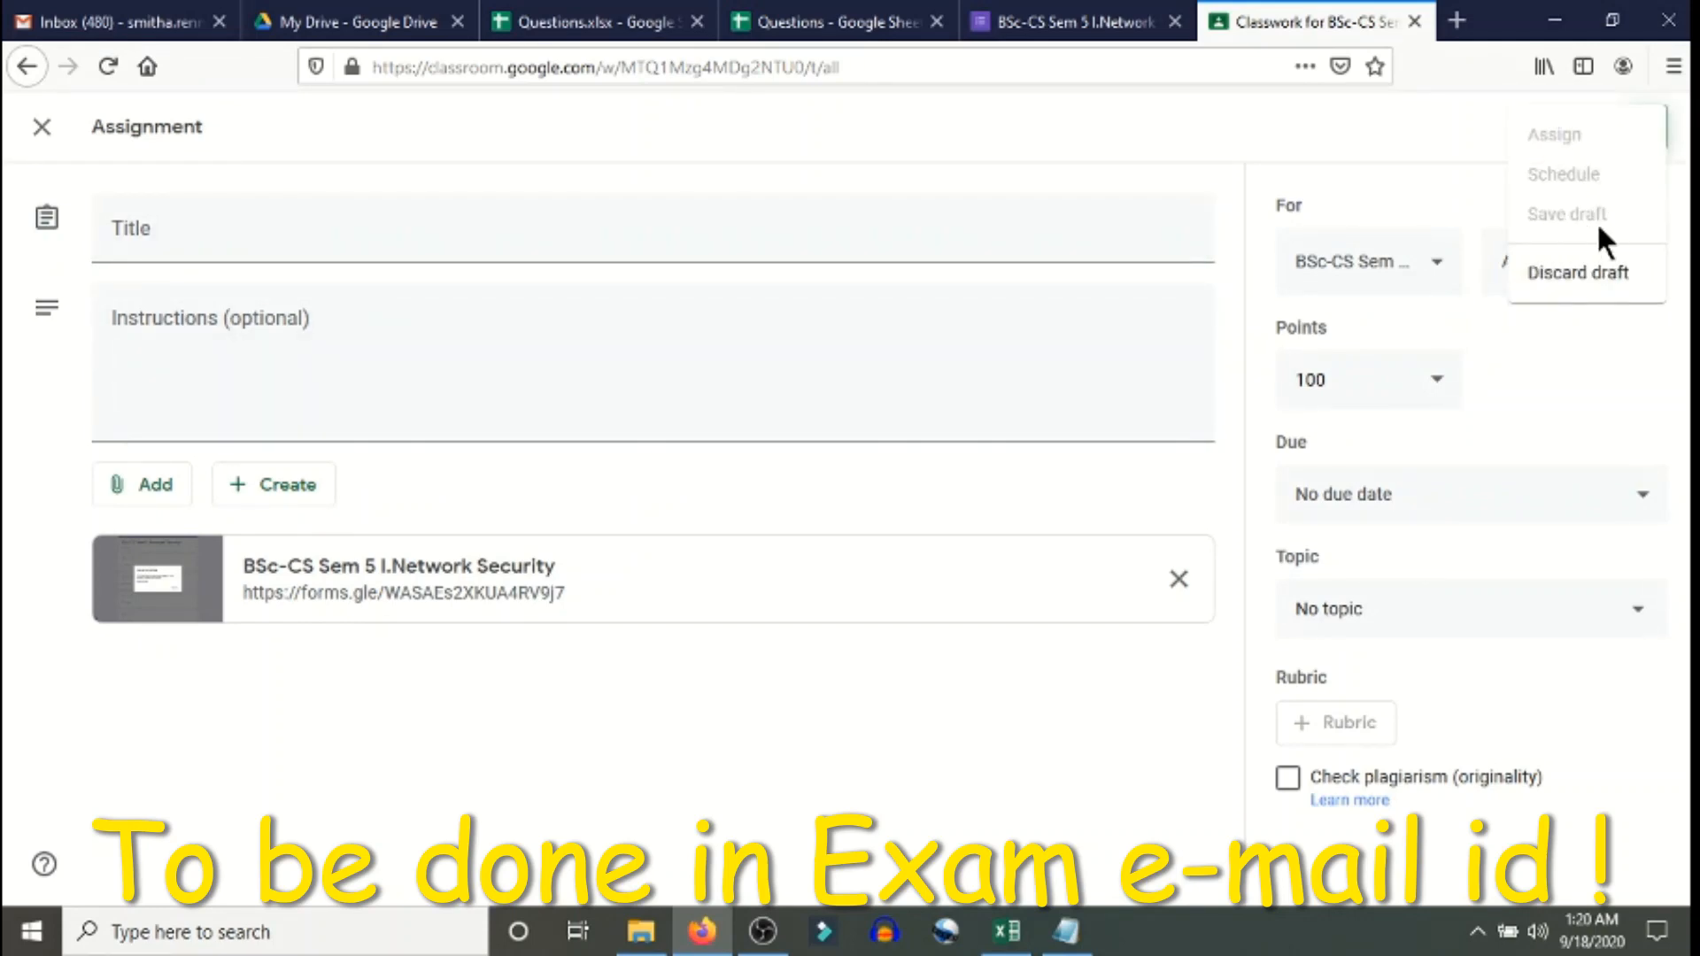
pyautogui.click(1346, 120)
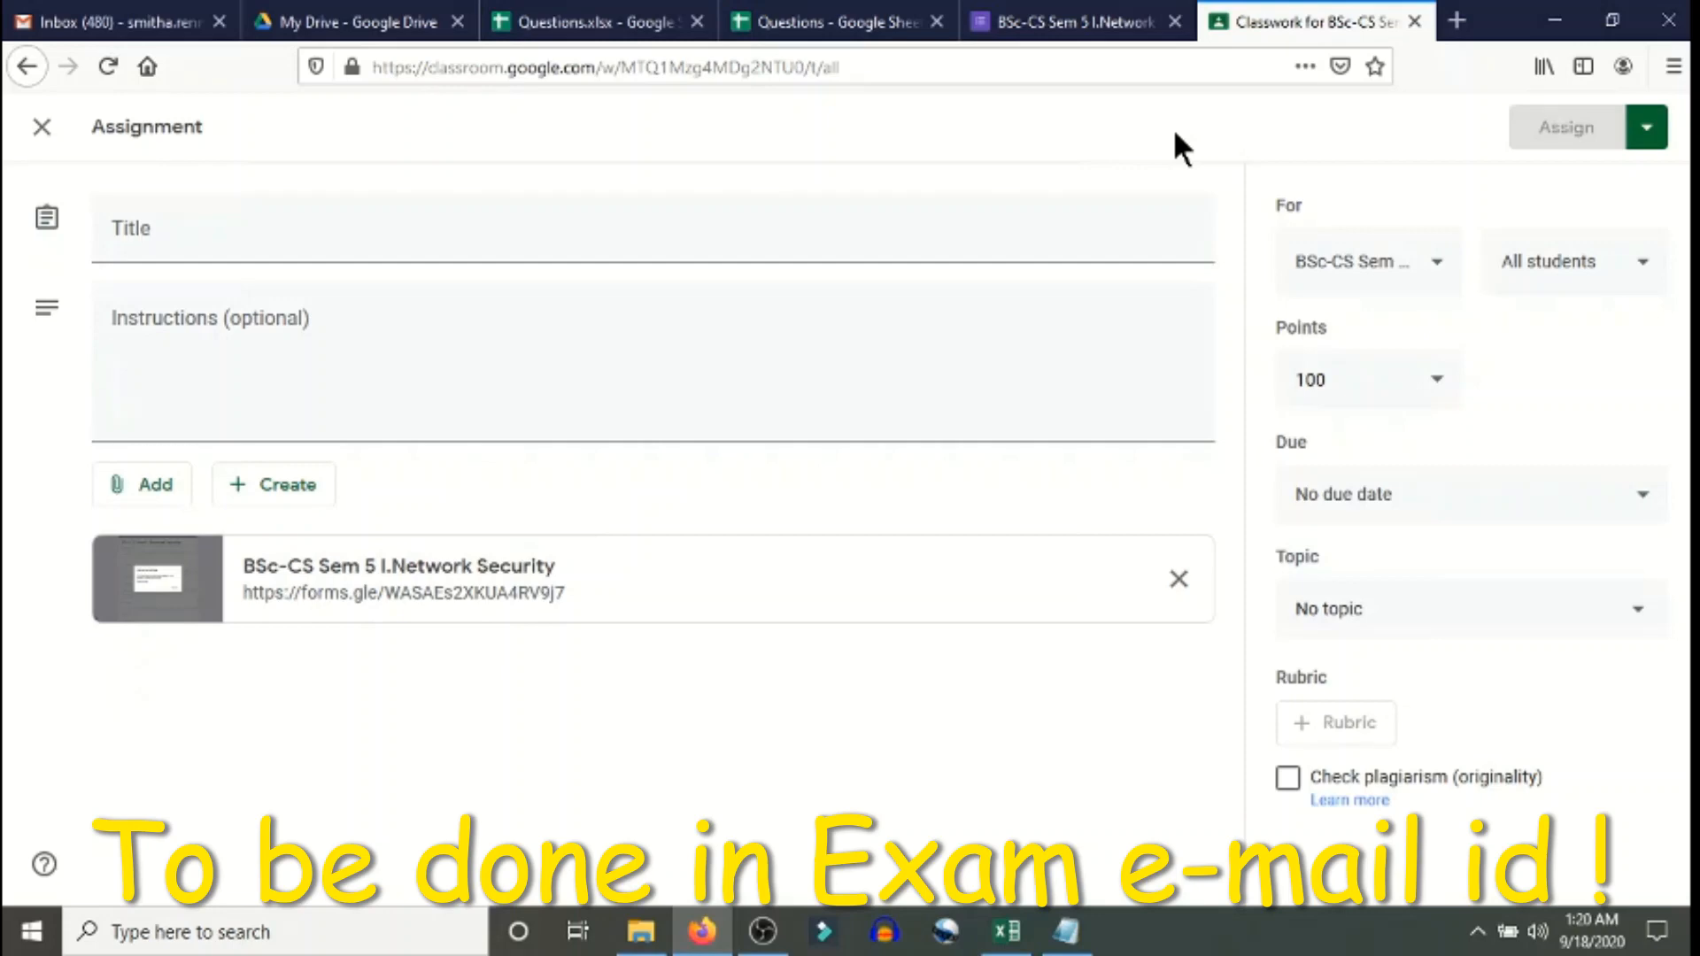
pyautogui.click(1010, 937)
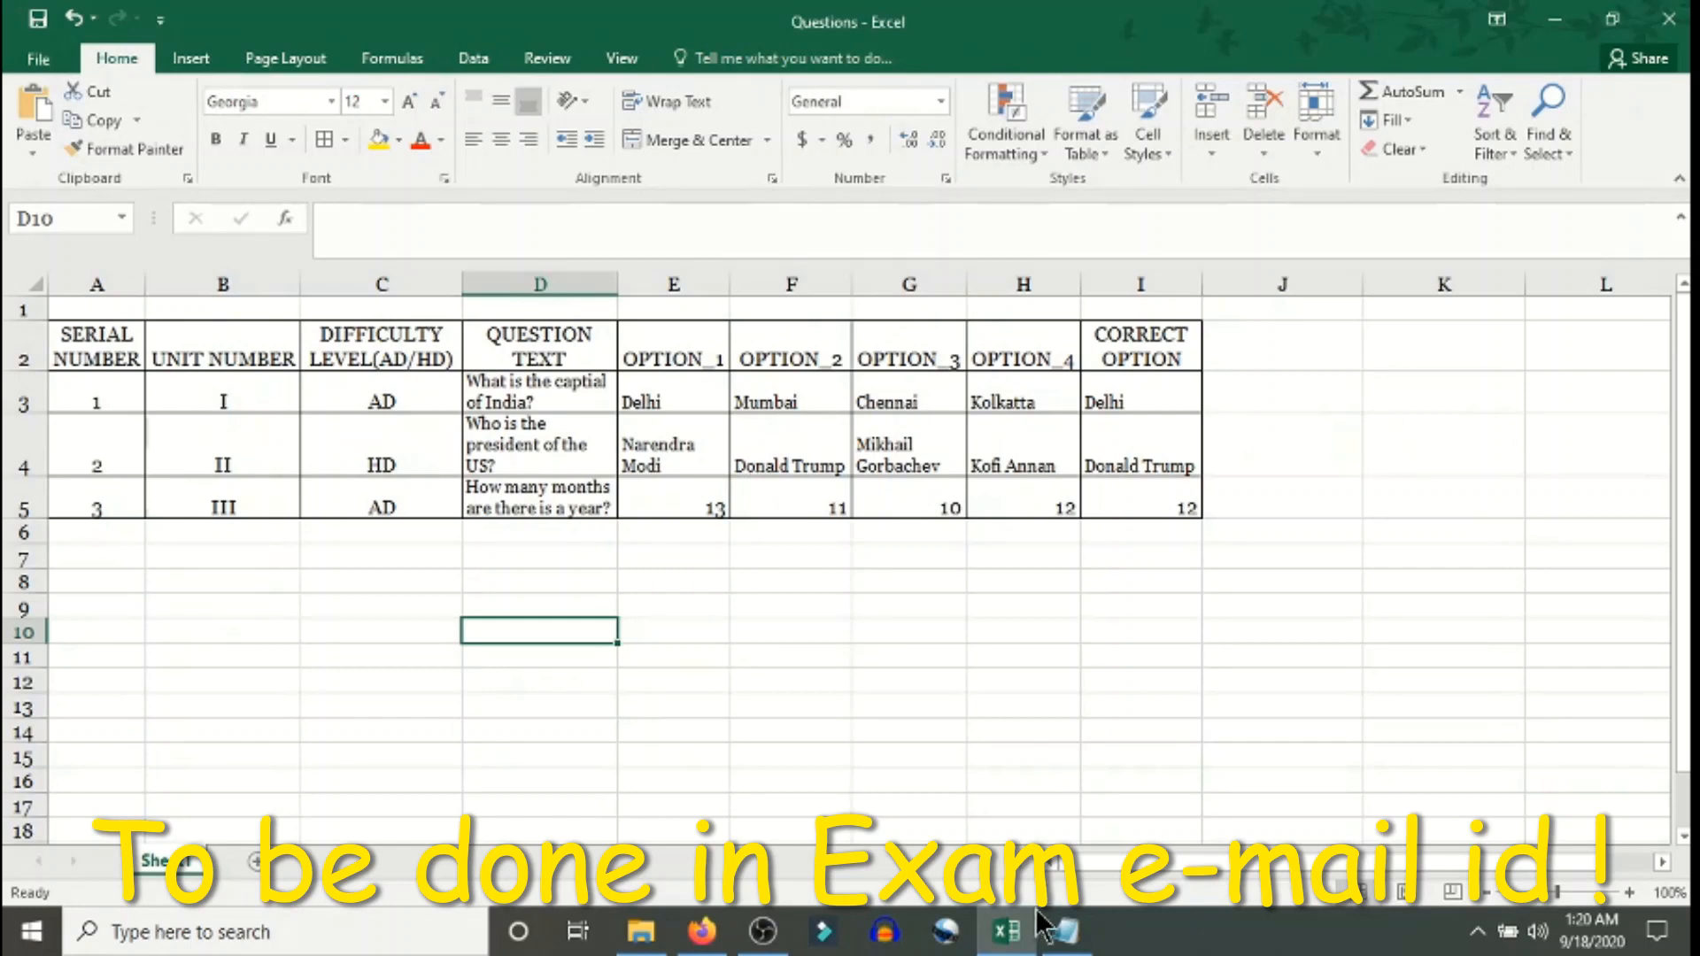
pyautogui.click(702, 932)
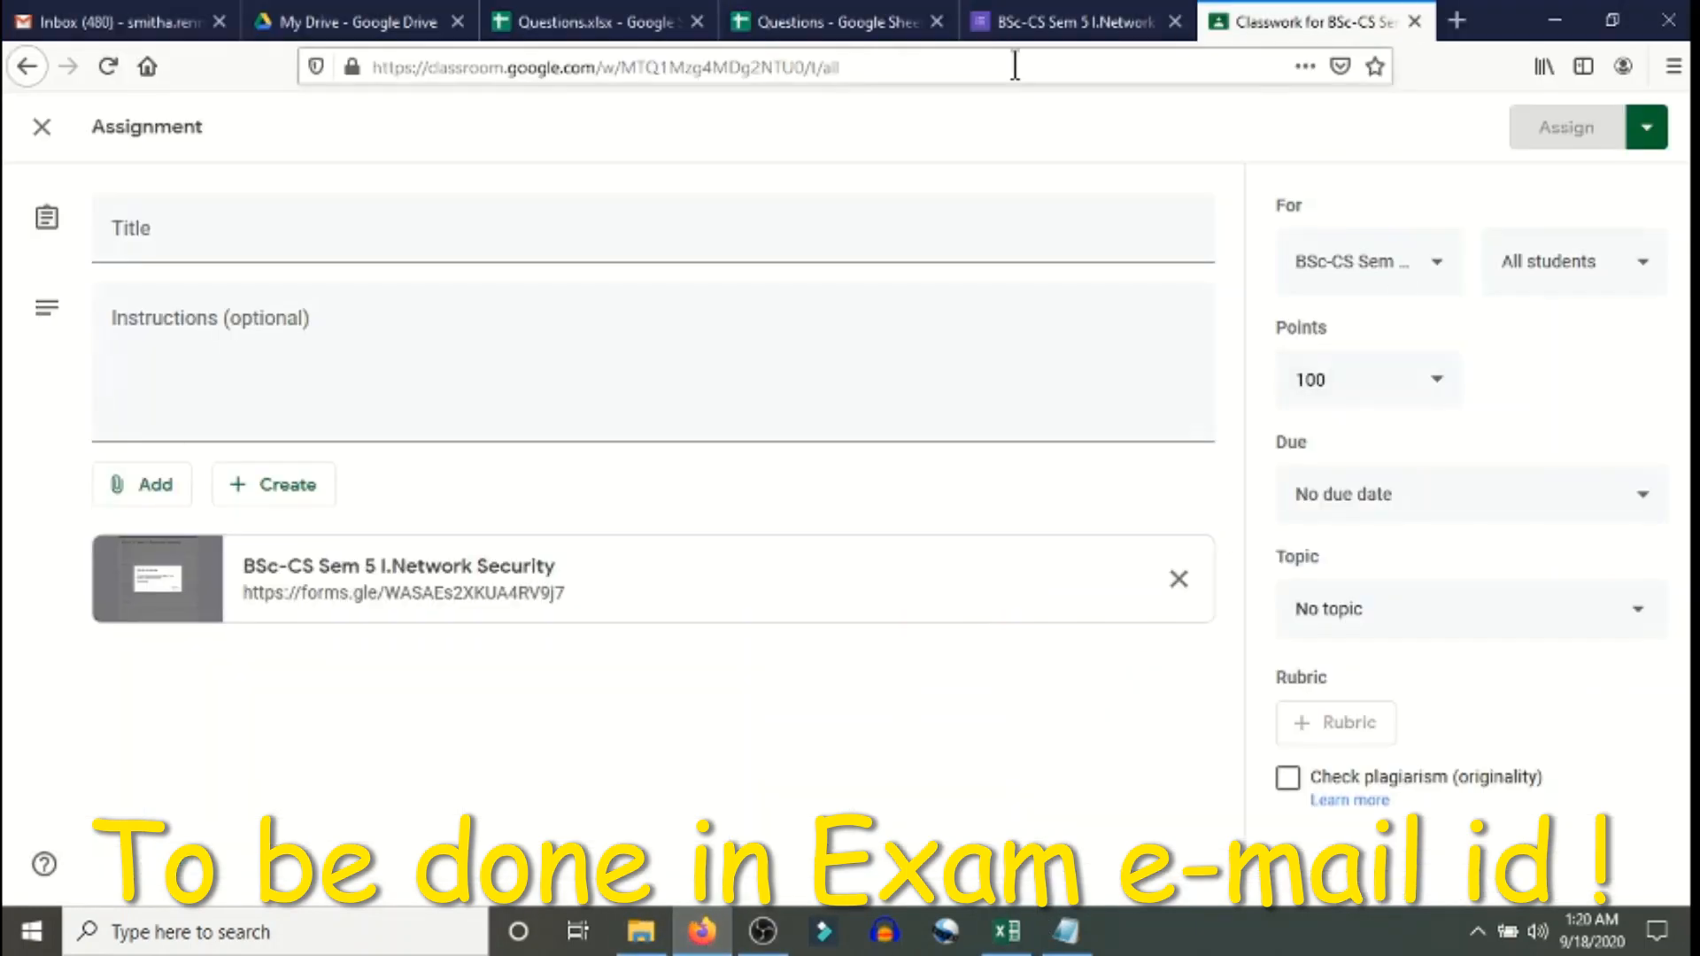
pyautogui.click(1071, 21)
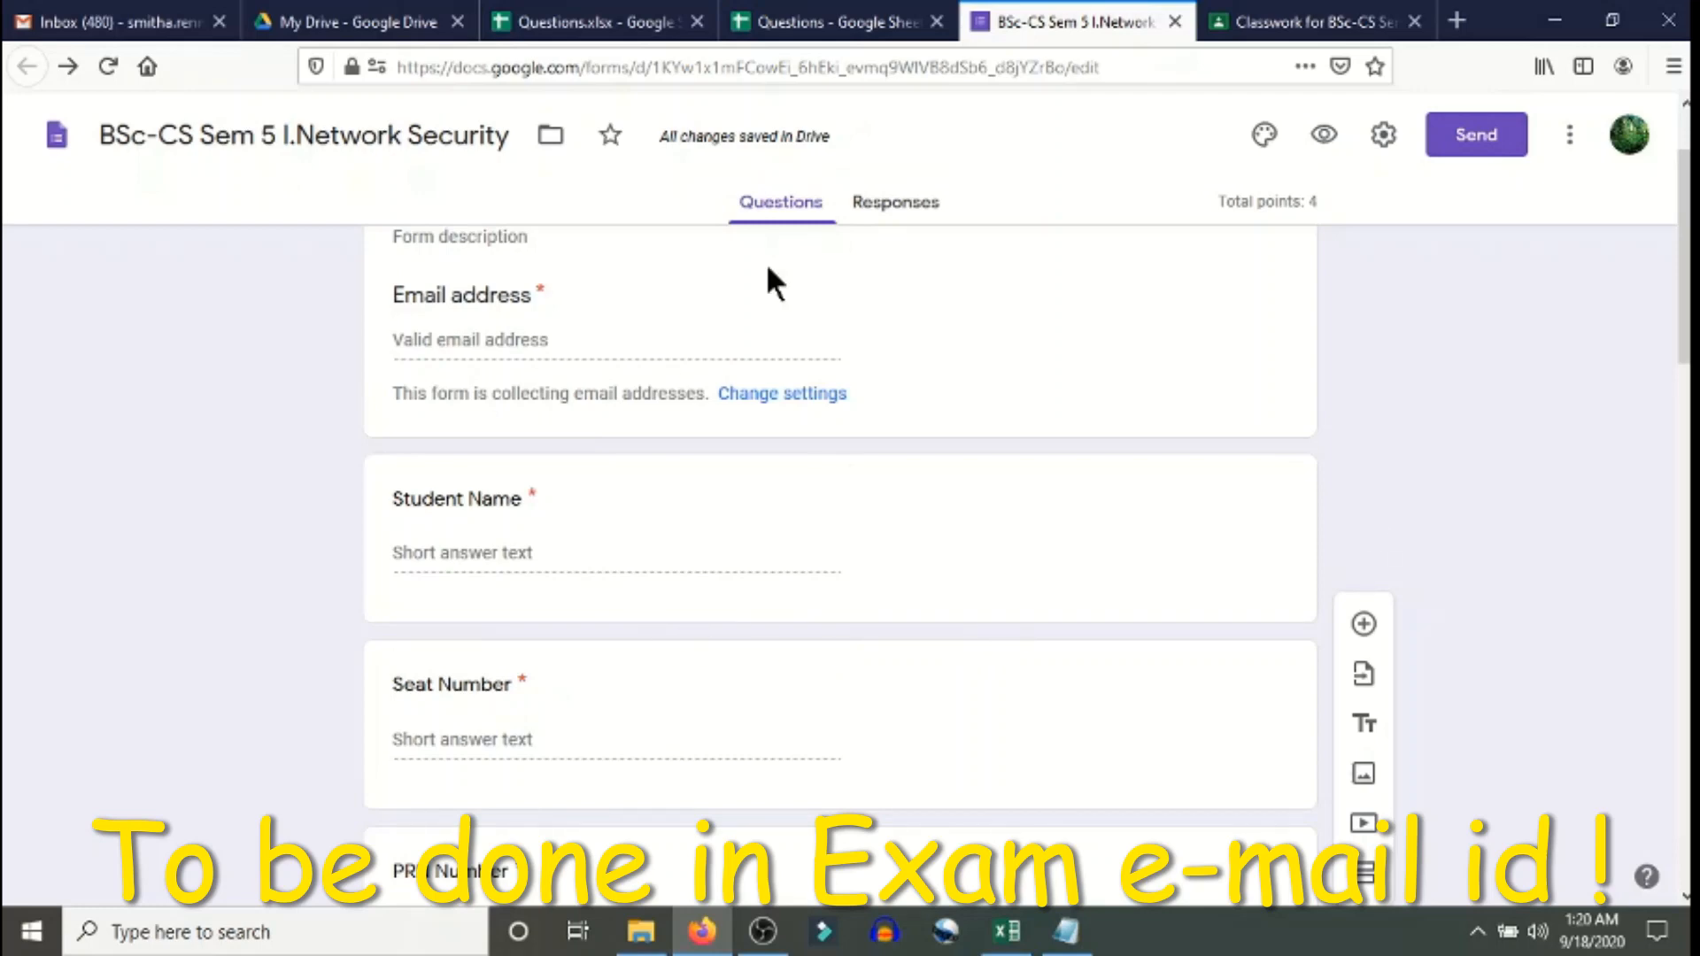
pyautogui.click(1311, 19)
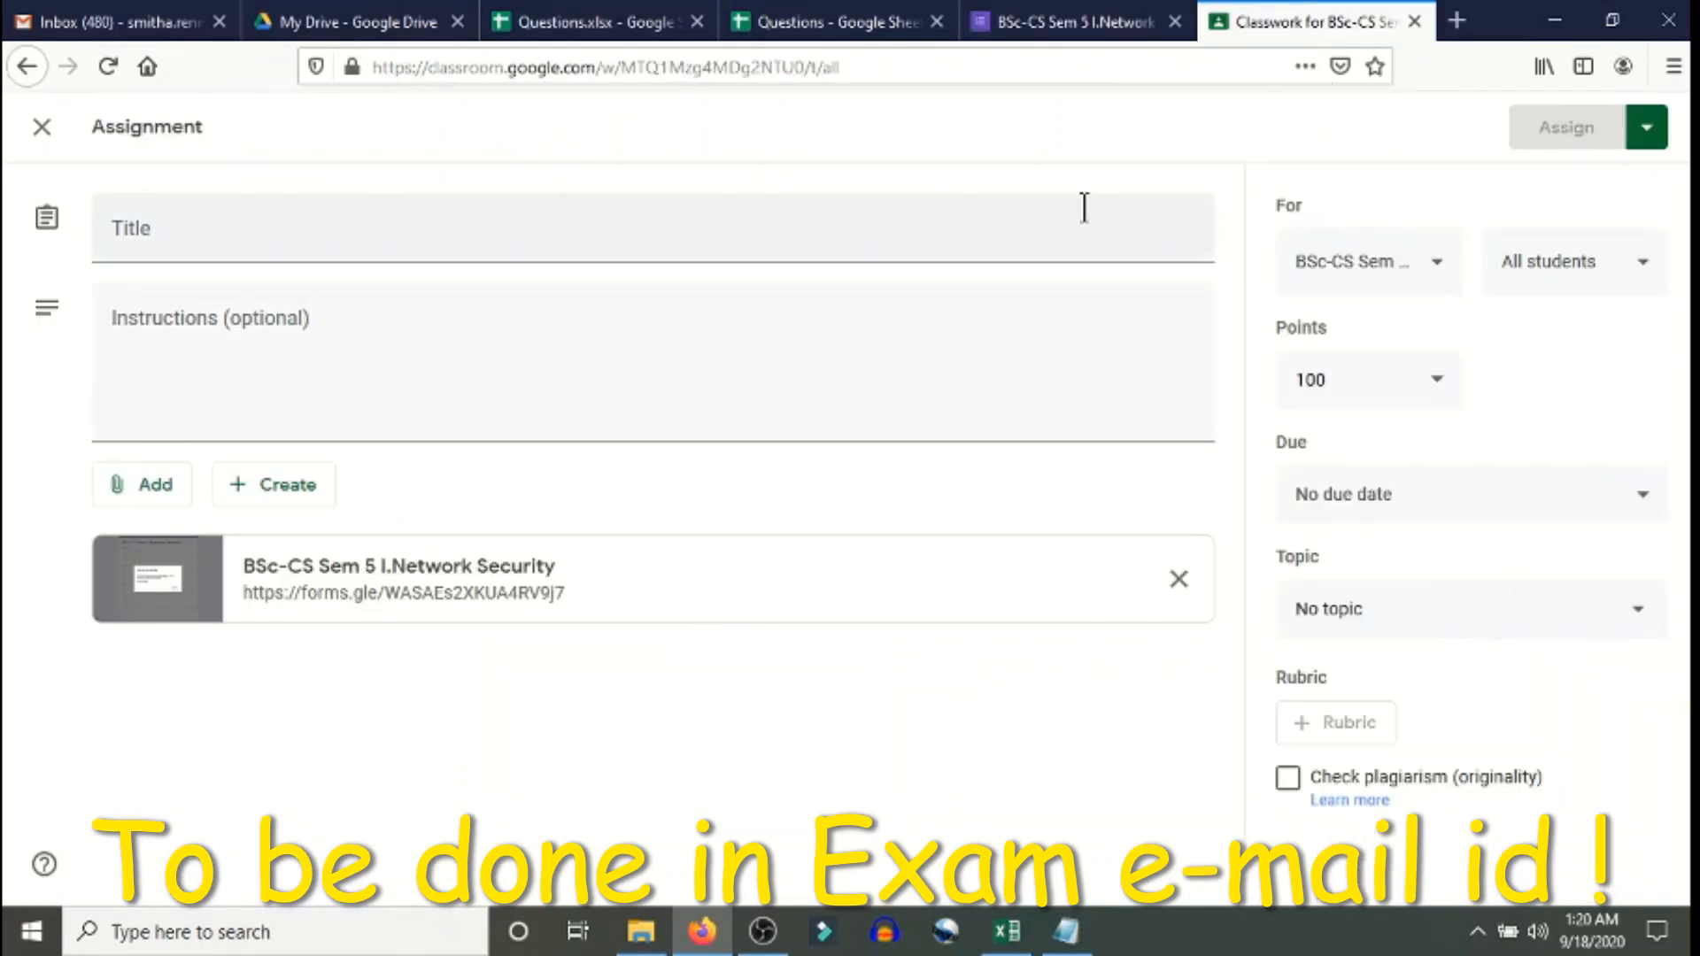